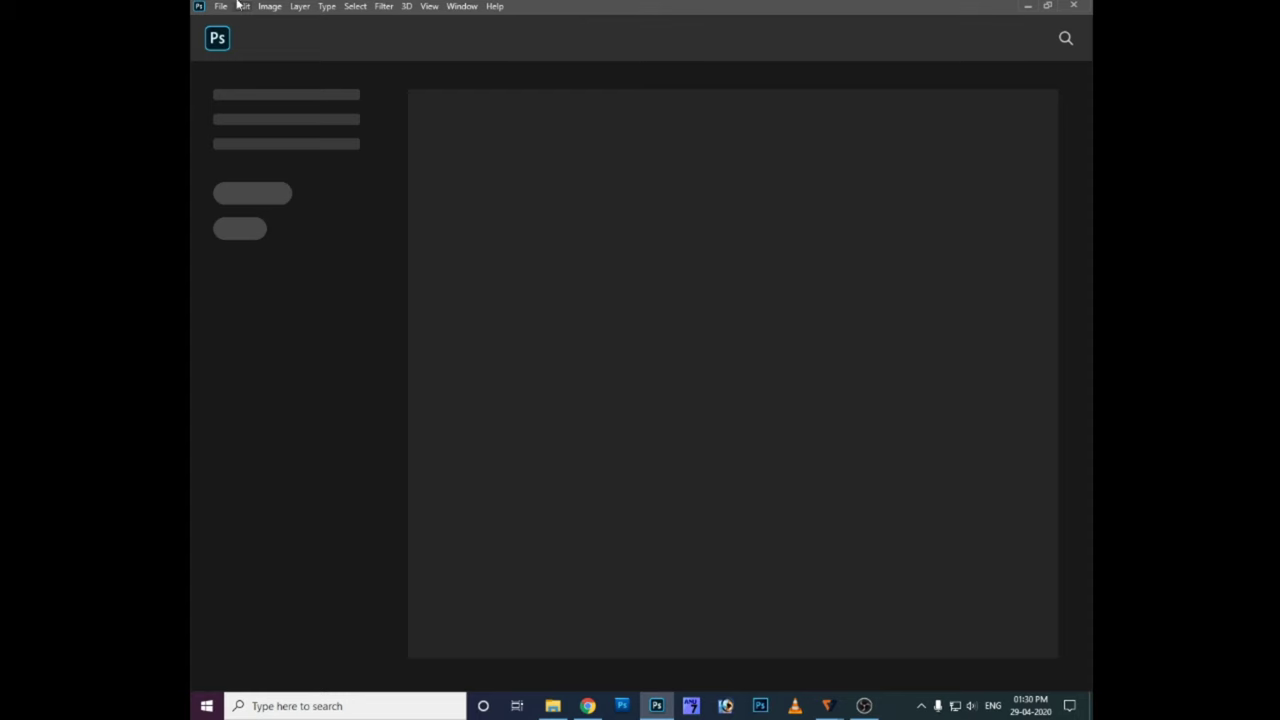
- Open the File menu from the Photoshop start screen
click(220, 6)
- Open the ballerina photo 4.jpg and switch to the Move tool
click(240, 34)
click(428, 105)
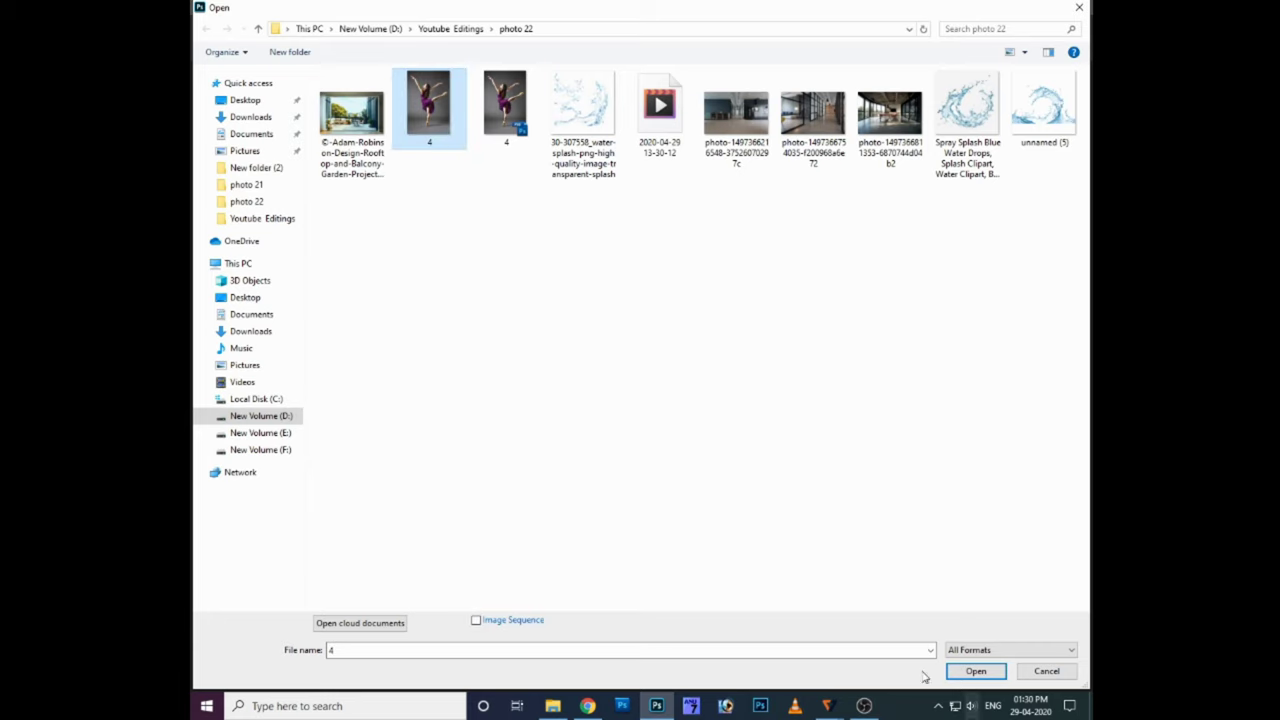
click(975, 671)
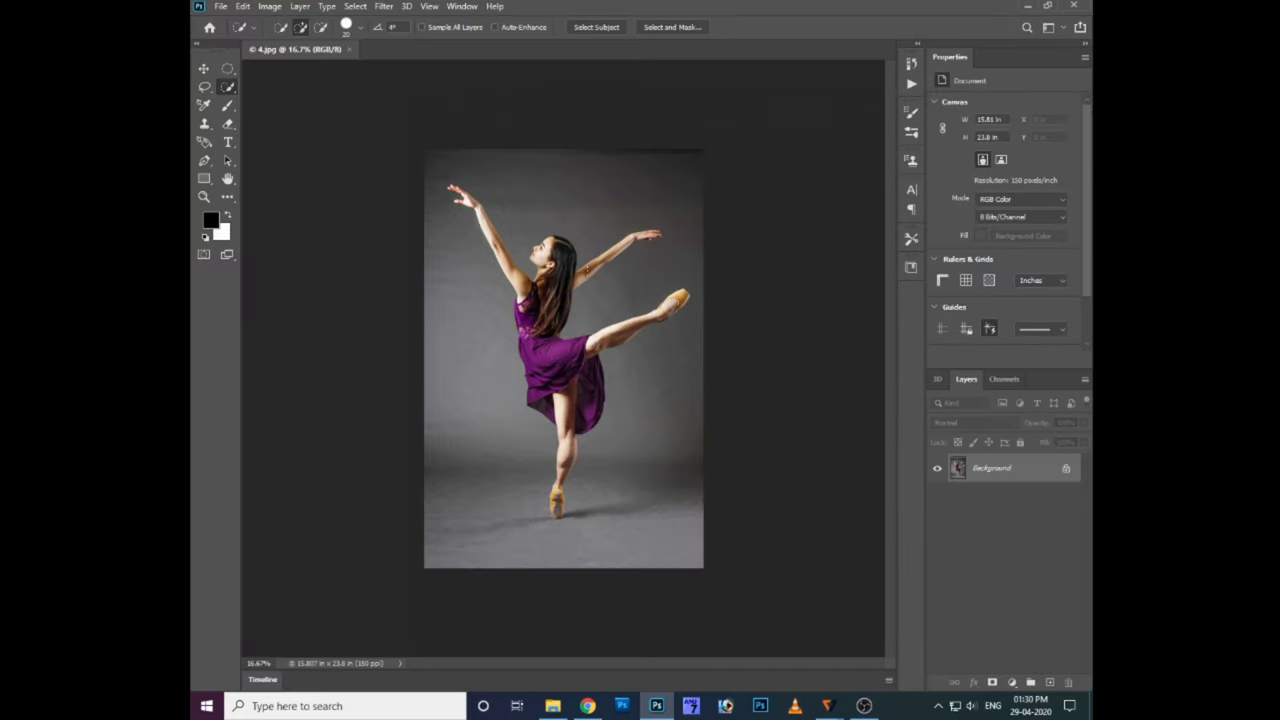
key(v)
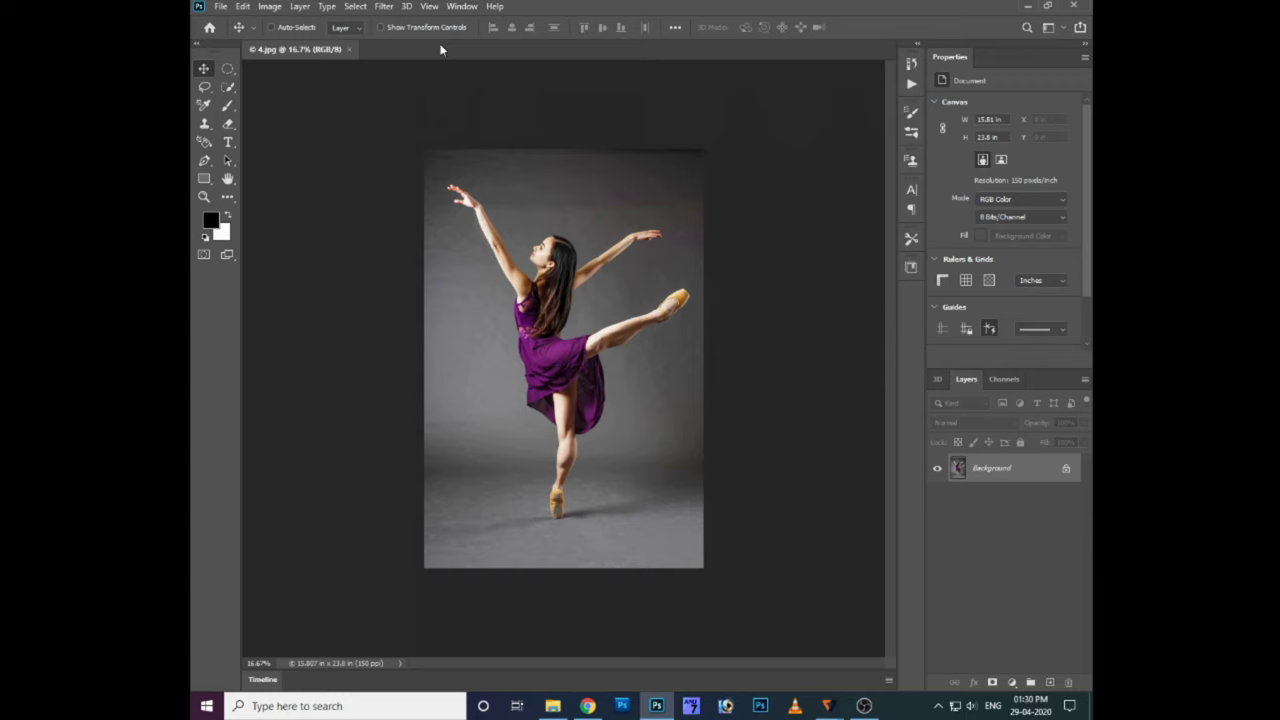
- Open the three water-splash images, including the blue spray splash and unnamed (5)
click(220, 6)
click(245, 40)
click(600, 165)
ctrl+click(968, 120)
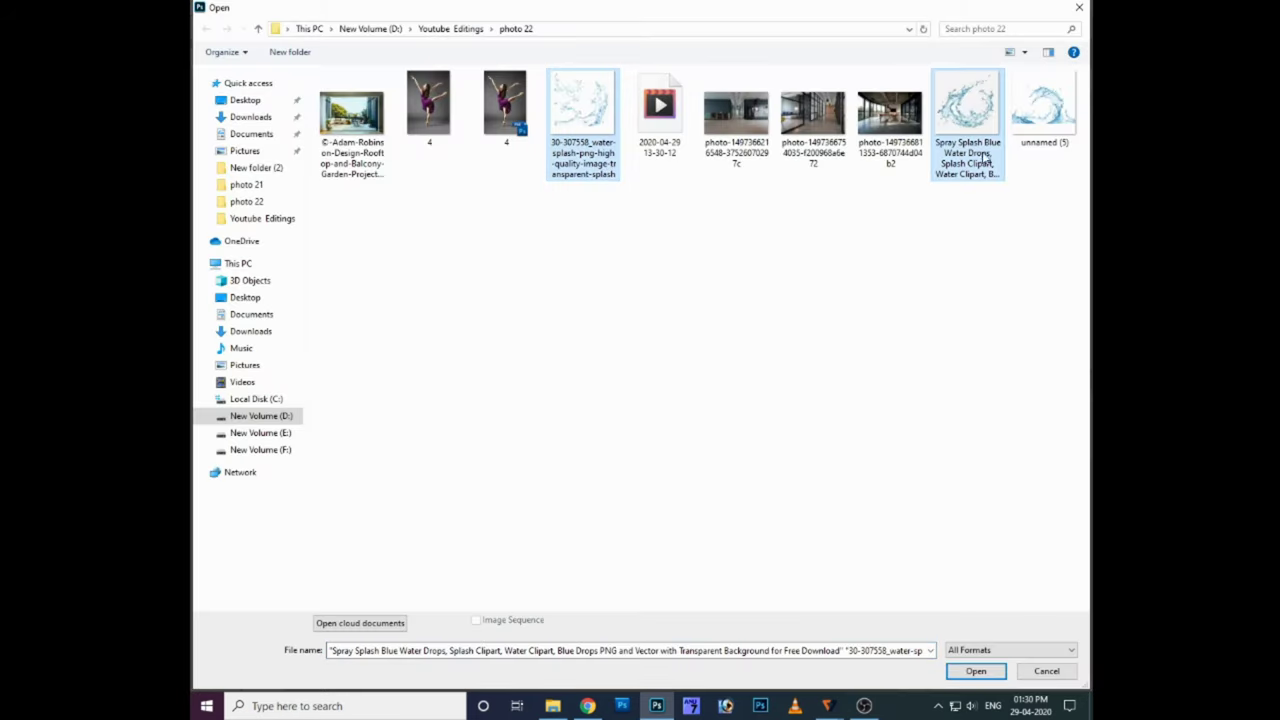
ctrl+click(1045, 121)
click(976, 672)
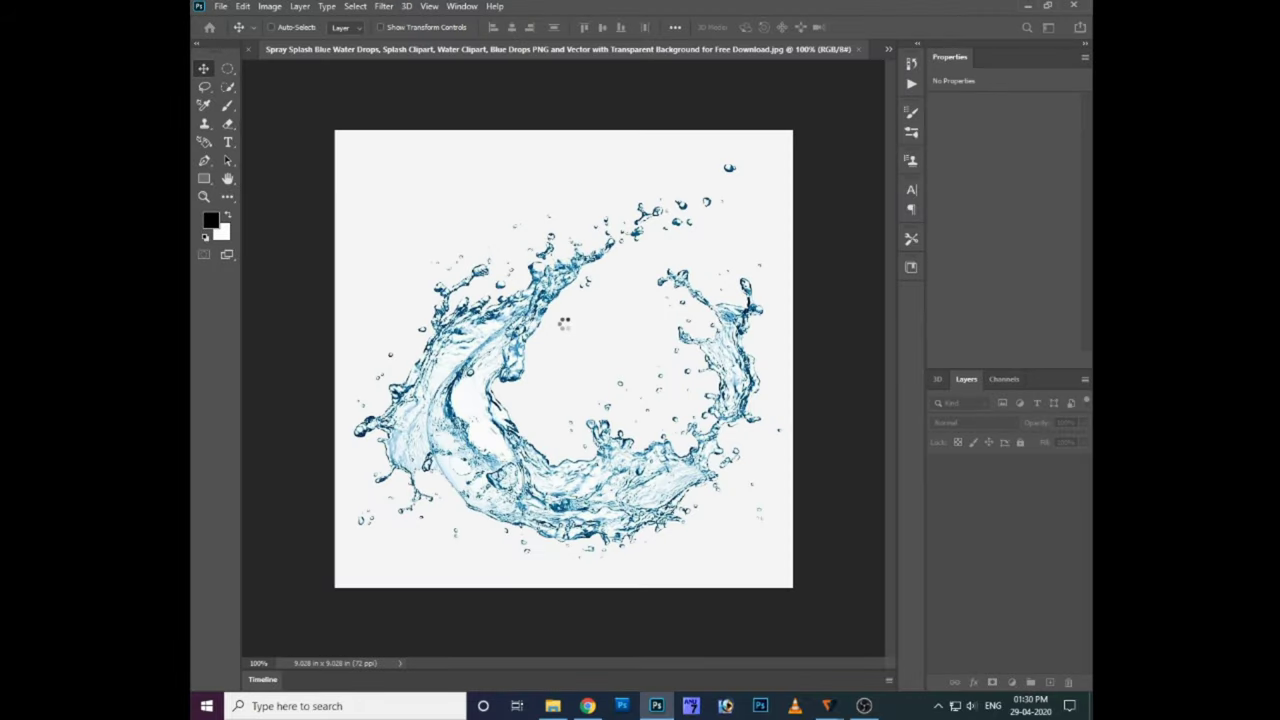
- Fill the splash layer with white, paste the splash back and shrink it
key(Delete)
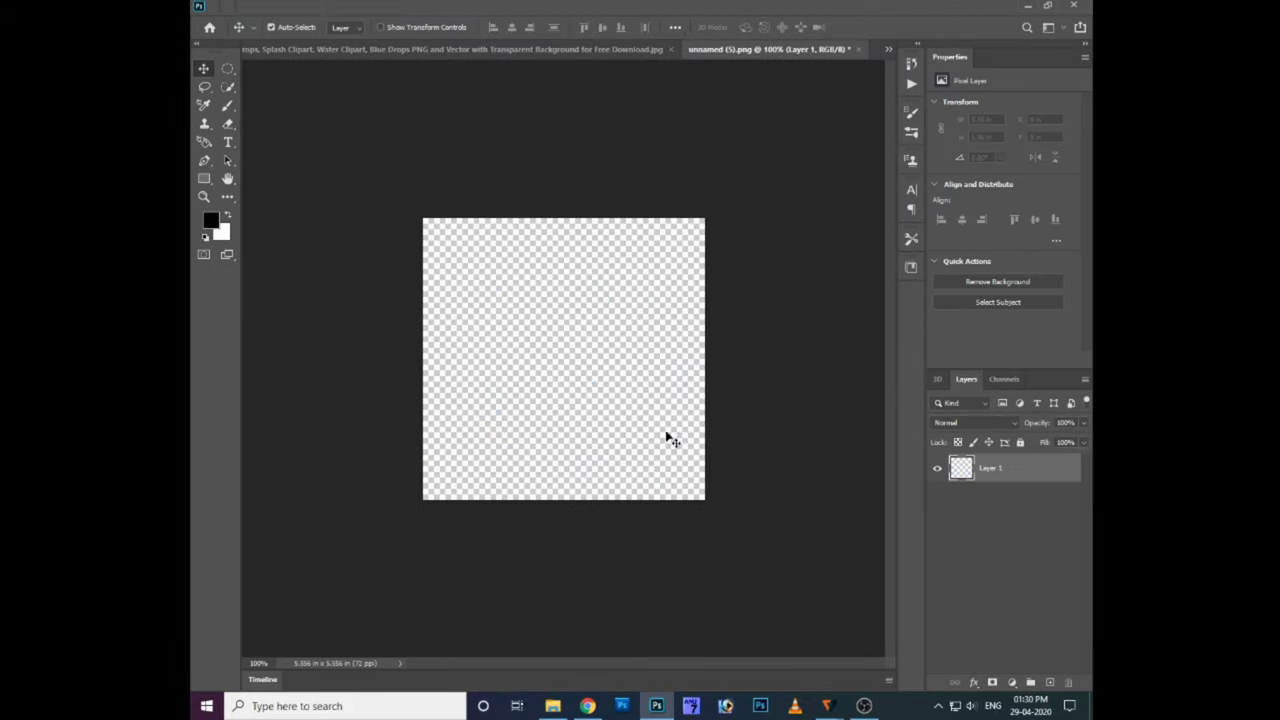
click(228, 233)
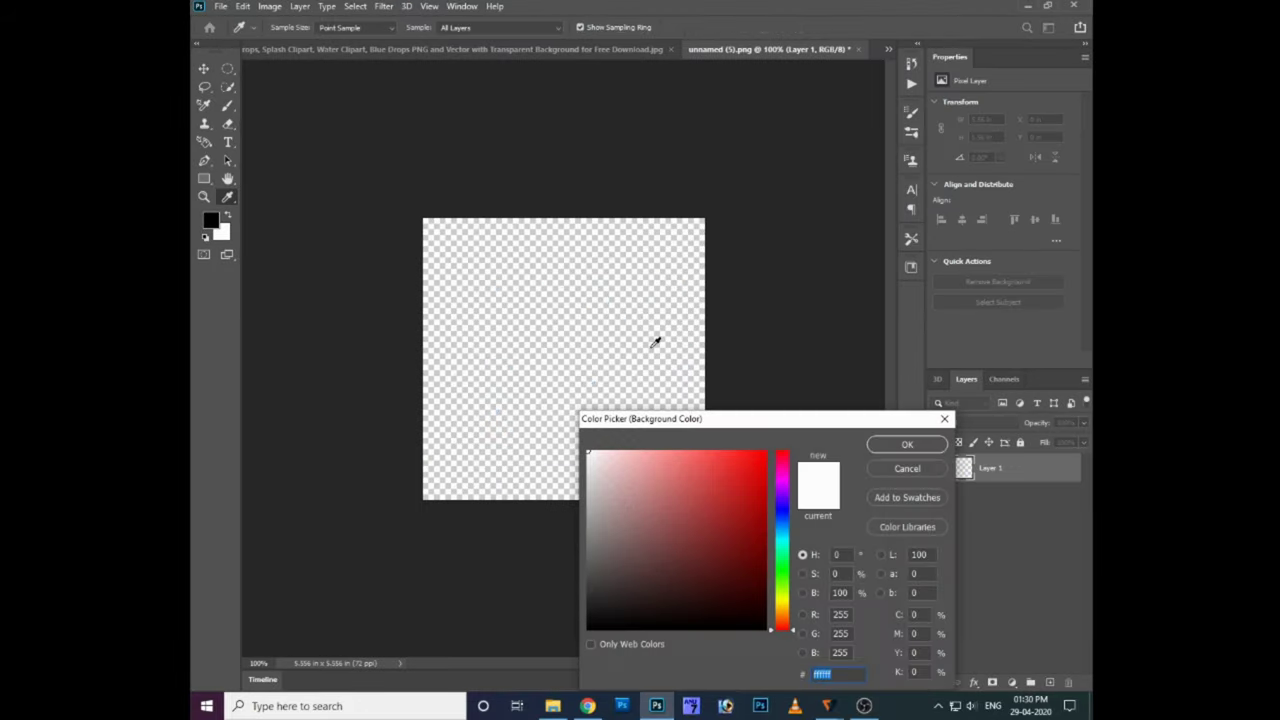
click(927, 446)
key(ctrl+BackSpace)
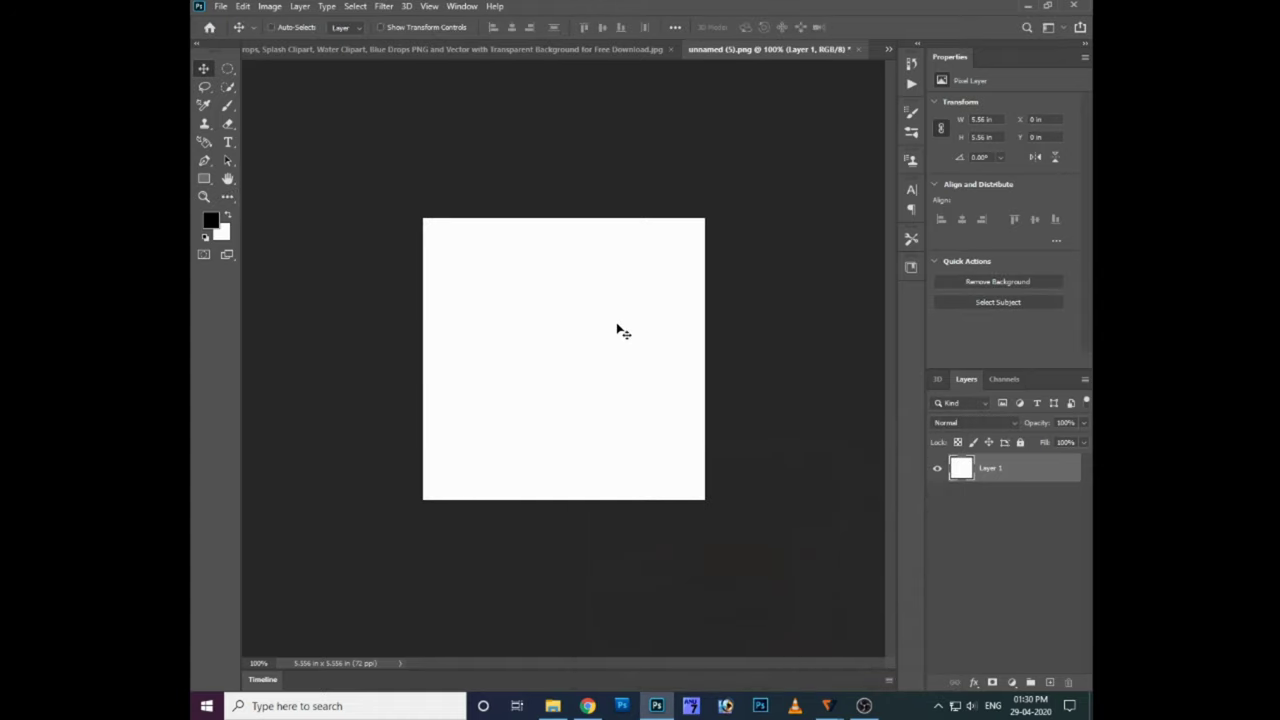
key(ctrl+v)
key(ctrl+t)
drag(704, 268, 684, 285)
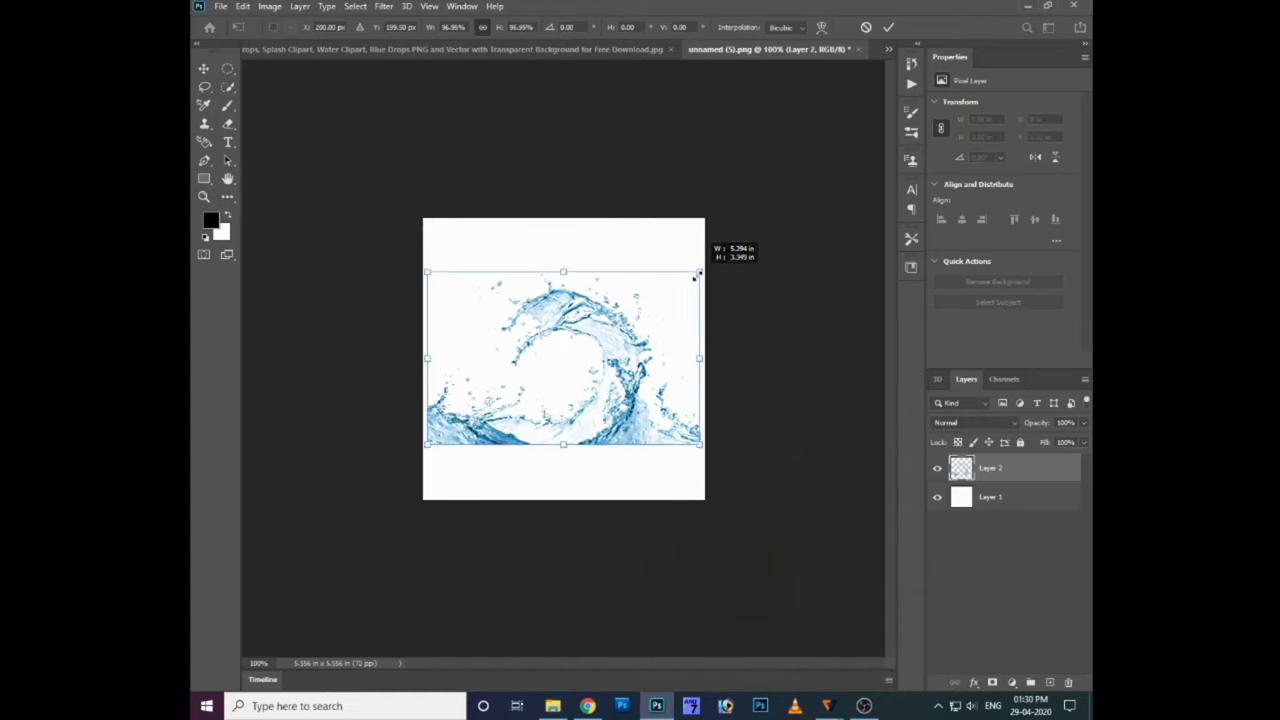
key(Return)
- Erase the splash's hard bottom edge, merge it down and marquee-select it
key(e)
key(bracketleft)
key(bracketleft)
key(bracketleft)
key(bracketleft)
key(bracketleft)
key(bracketleft)
drag(440, 400, 688, 428)
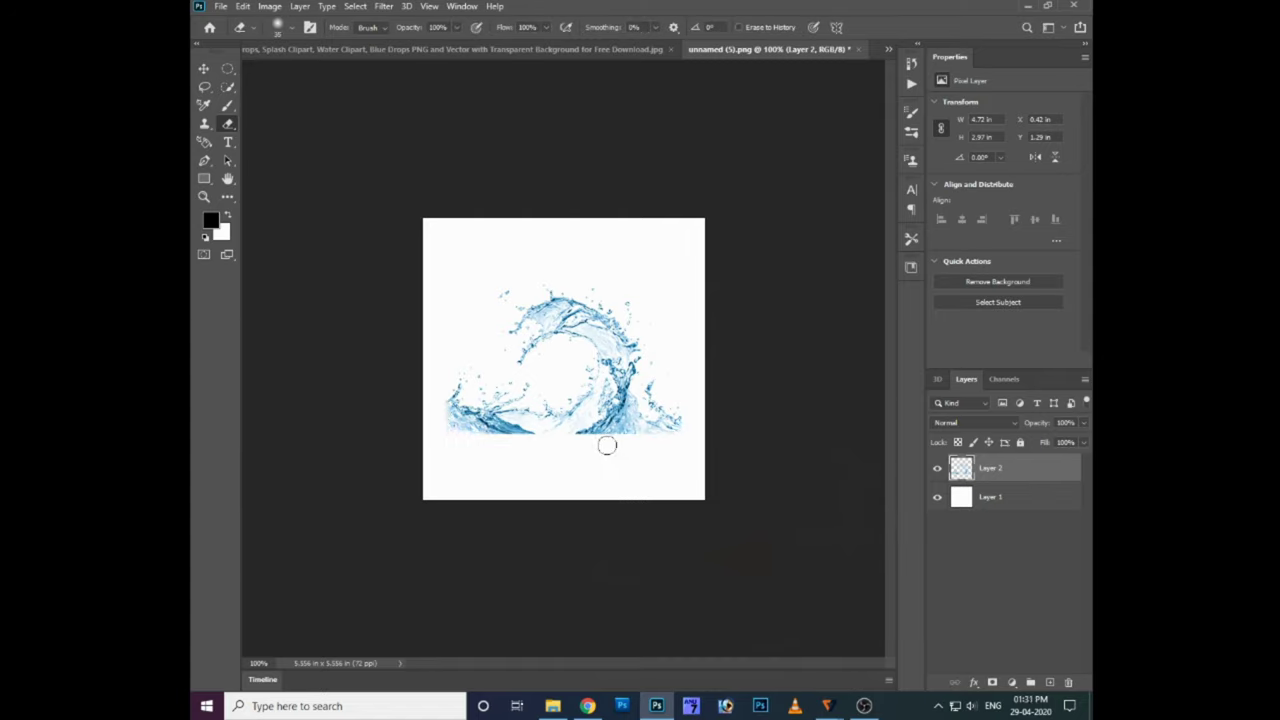
right_click(987, 476)
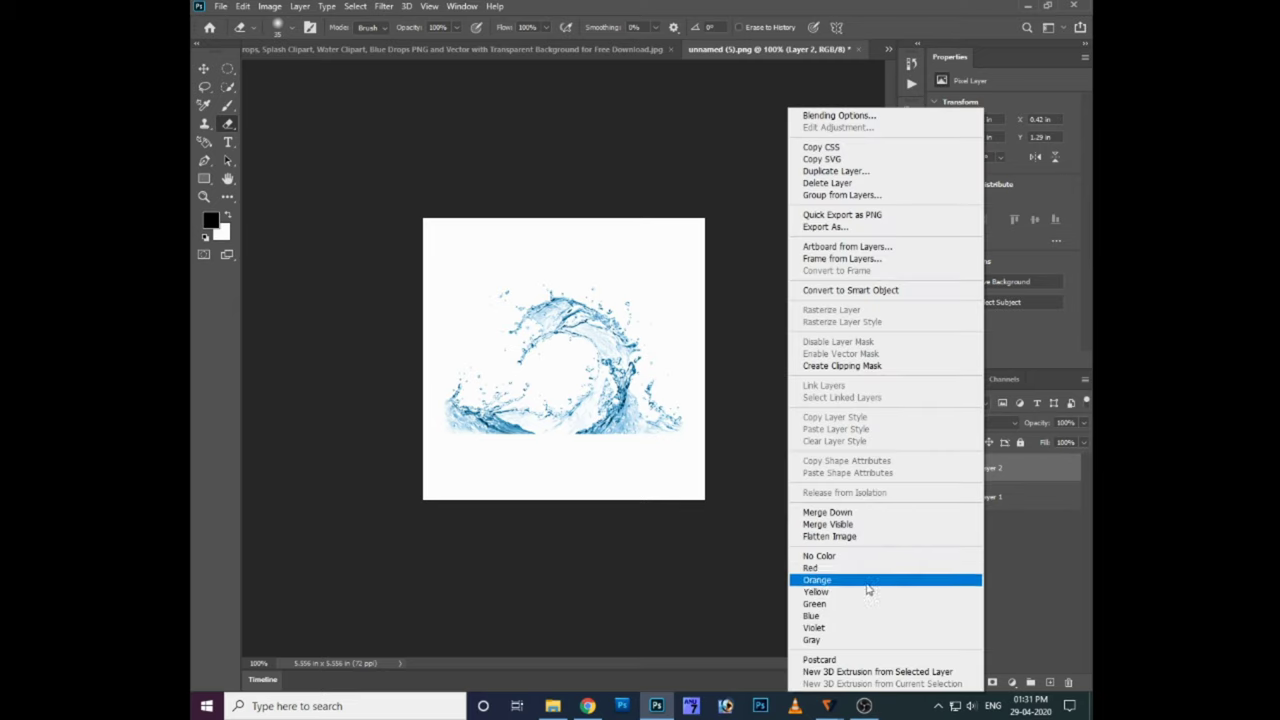
click(842, 518)
drag(228, 68, 290, 66)
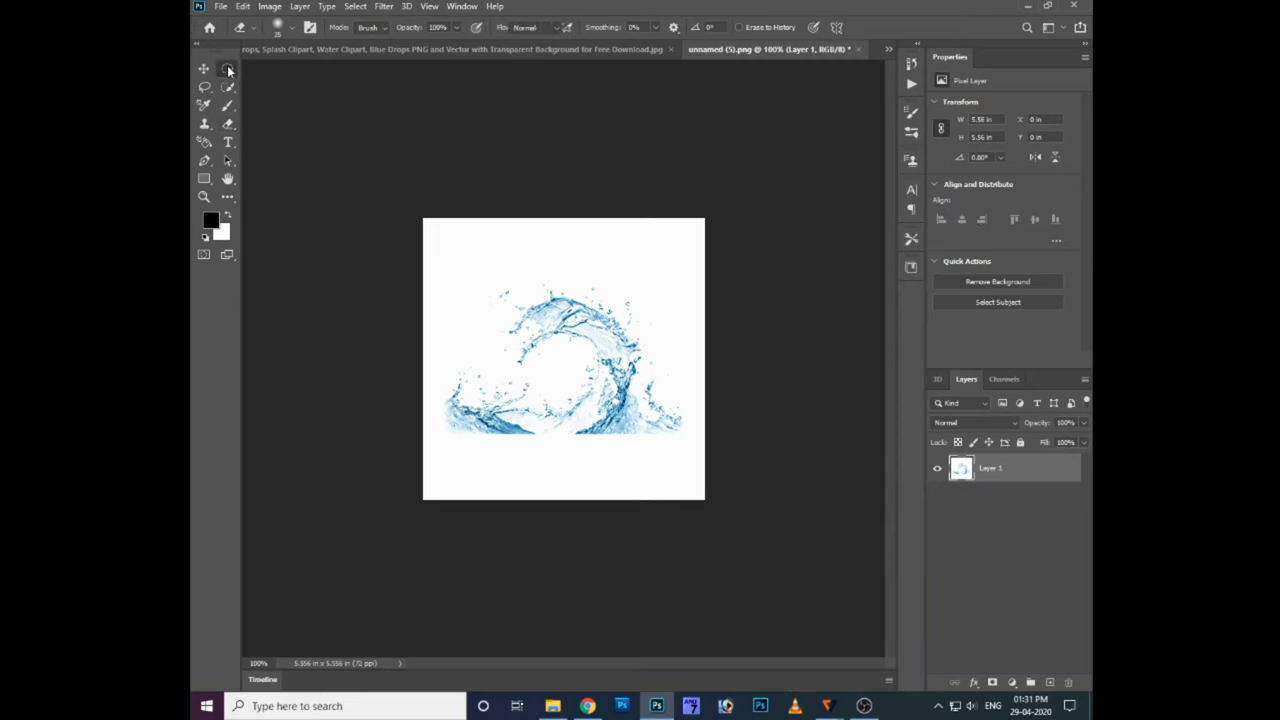
drag(435, 262, 702, 453)
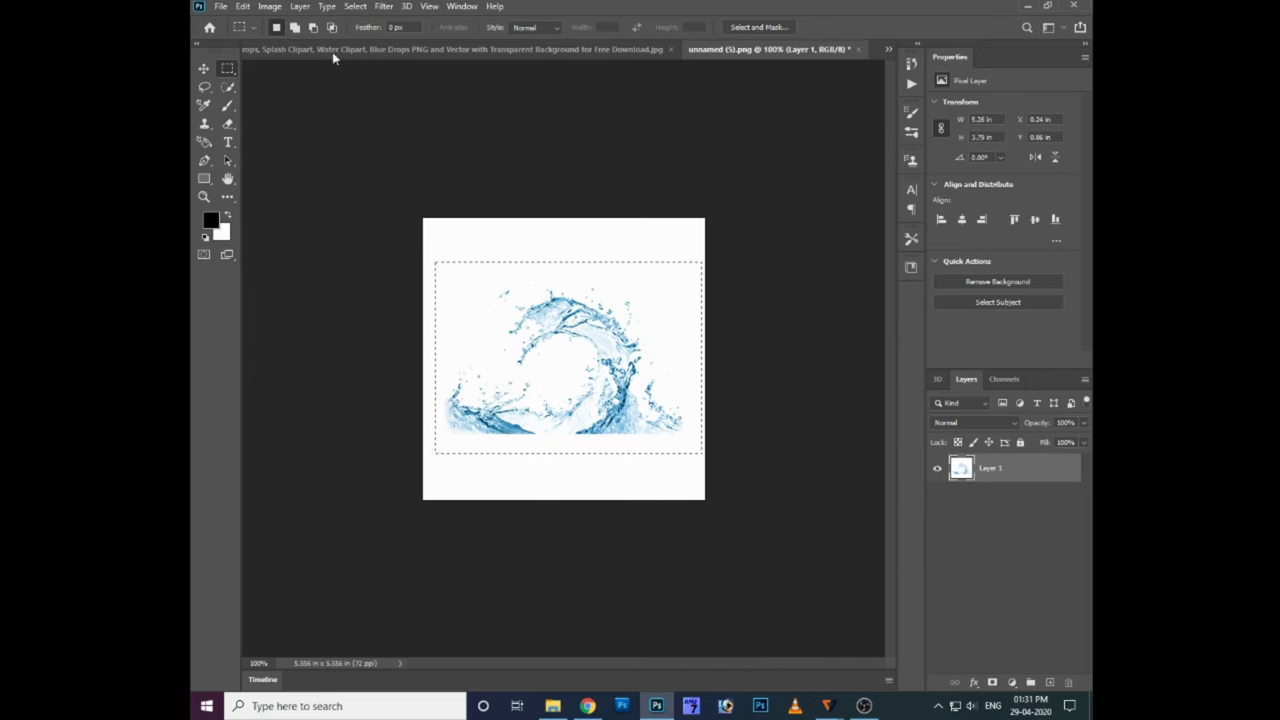
- Define the selected splash as brush preset Sampled Brush 551 and deselect
click(242, 6)
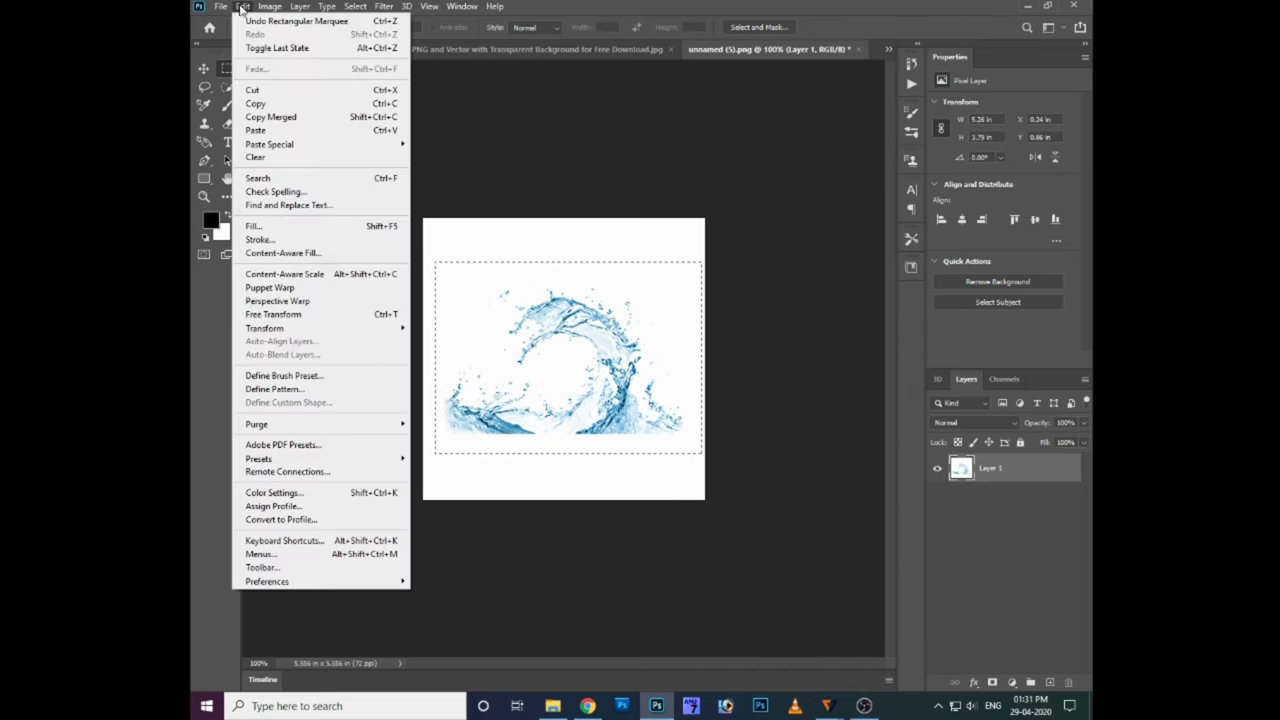
click(297, 376)
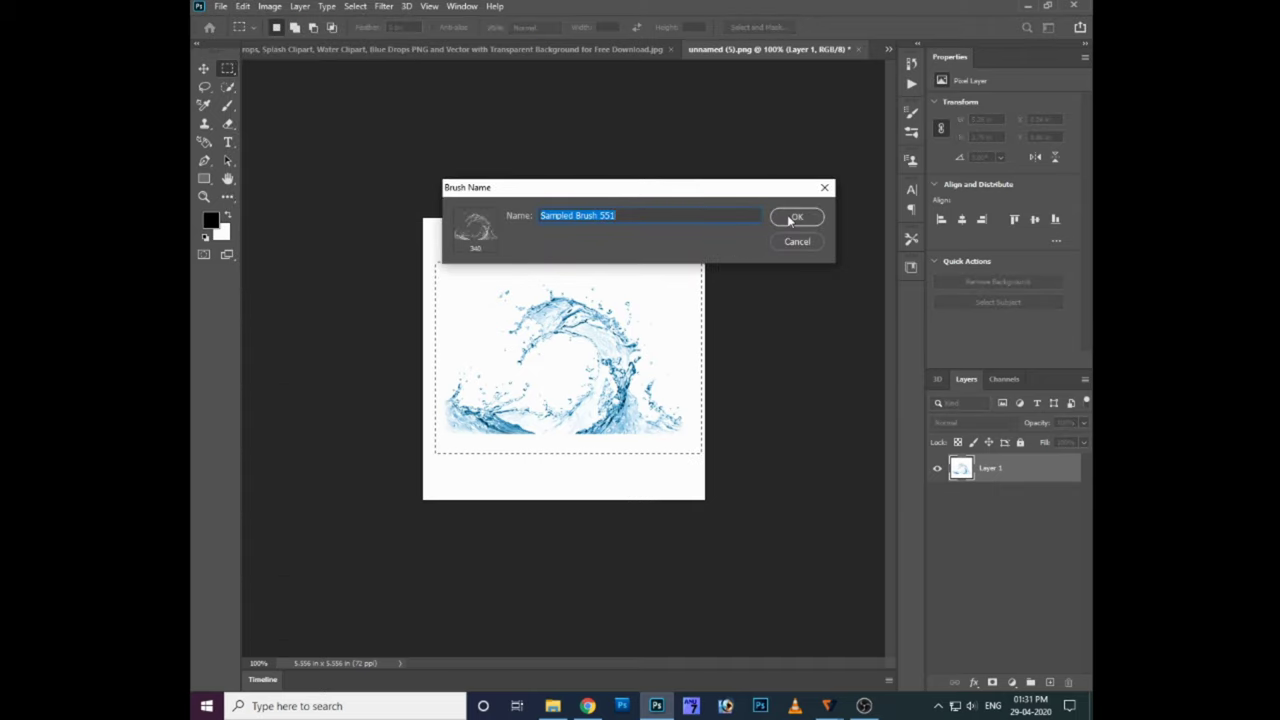
click(797, 217)
key(ctrl+d)
- Set the foreground colour to bright cyan and stamp test splashes
click(210, 220)
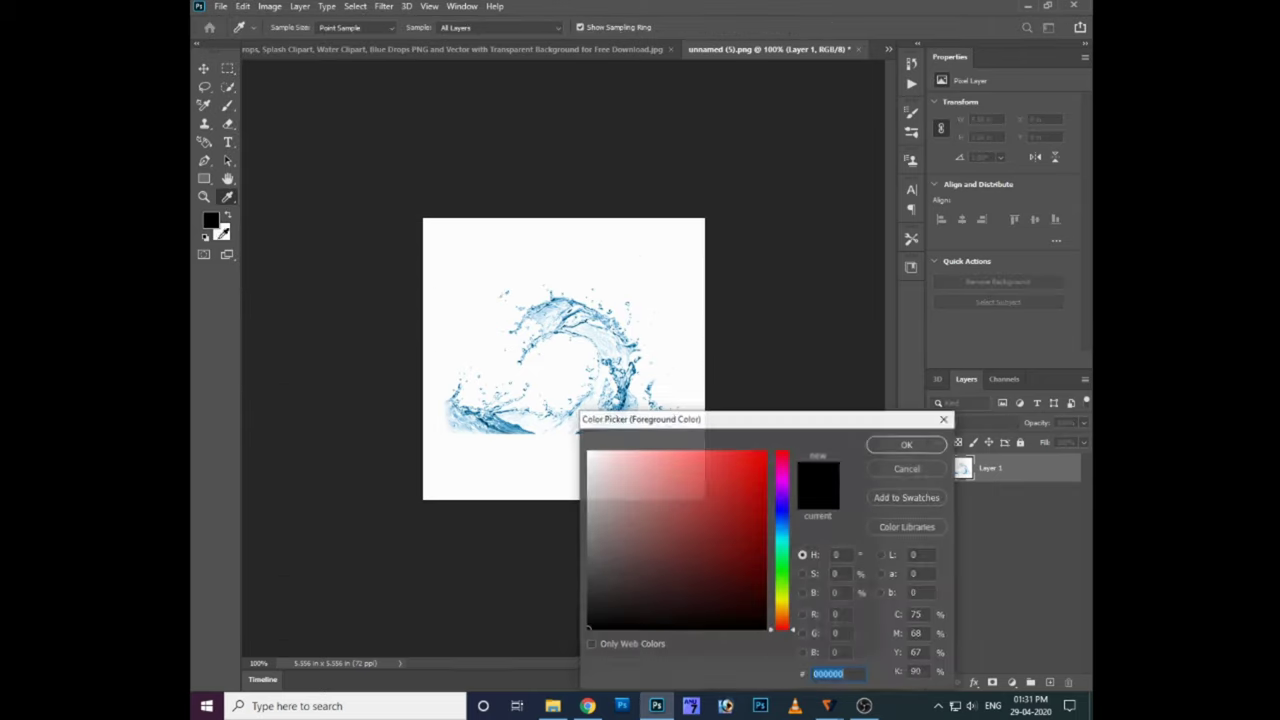
click(784, 537)
click(766, 452)
click(907, 444)
drag(555, 340, 552, 305)
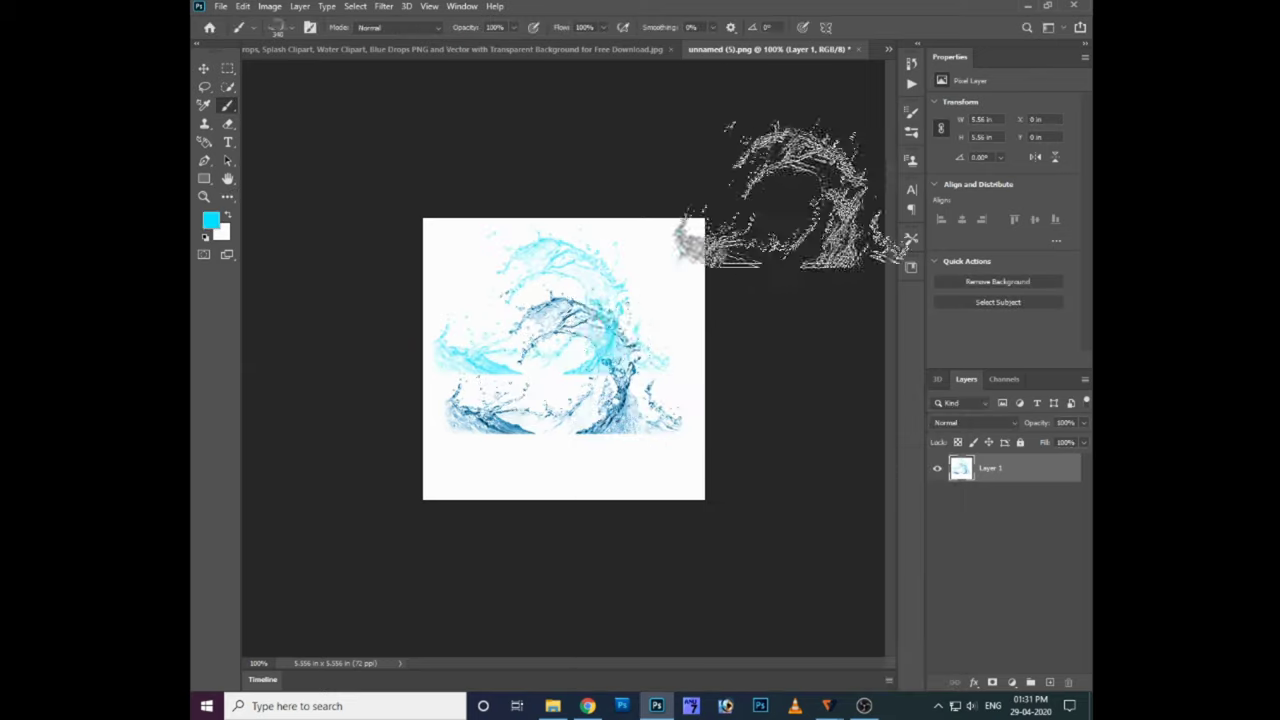
- Scroll the brush presets to the bottom and choose Sampled Brush 551
click(910, 116)
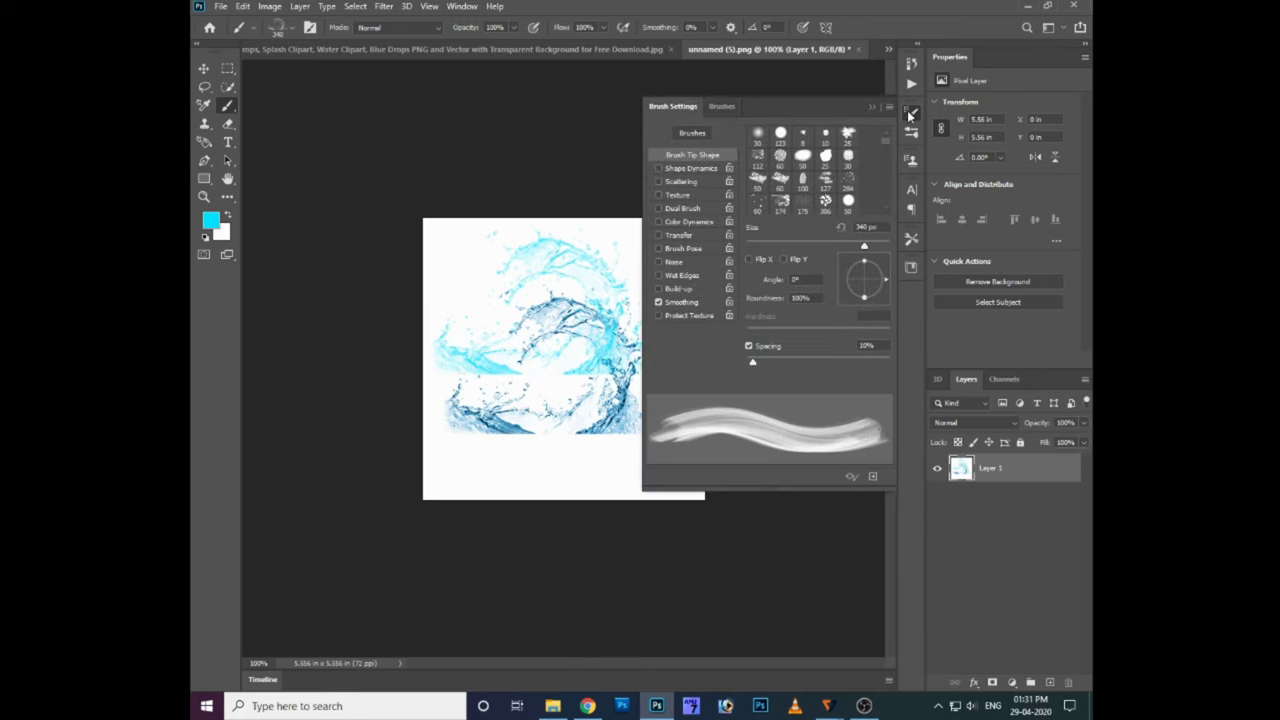
click(722, 106)
scroll(785, 353, down, 5)
scroll(785, 353, down, 5)
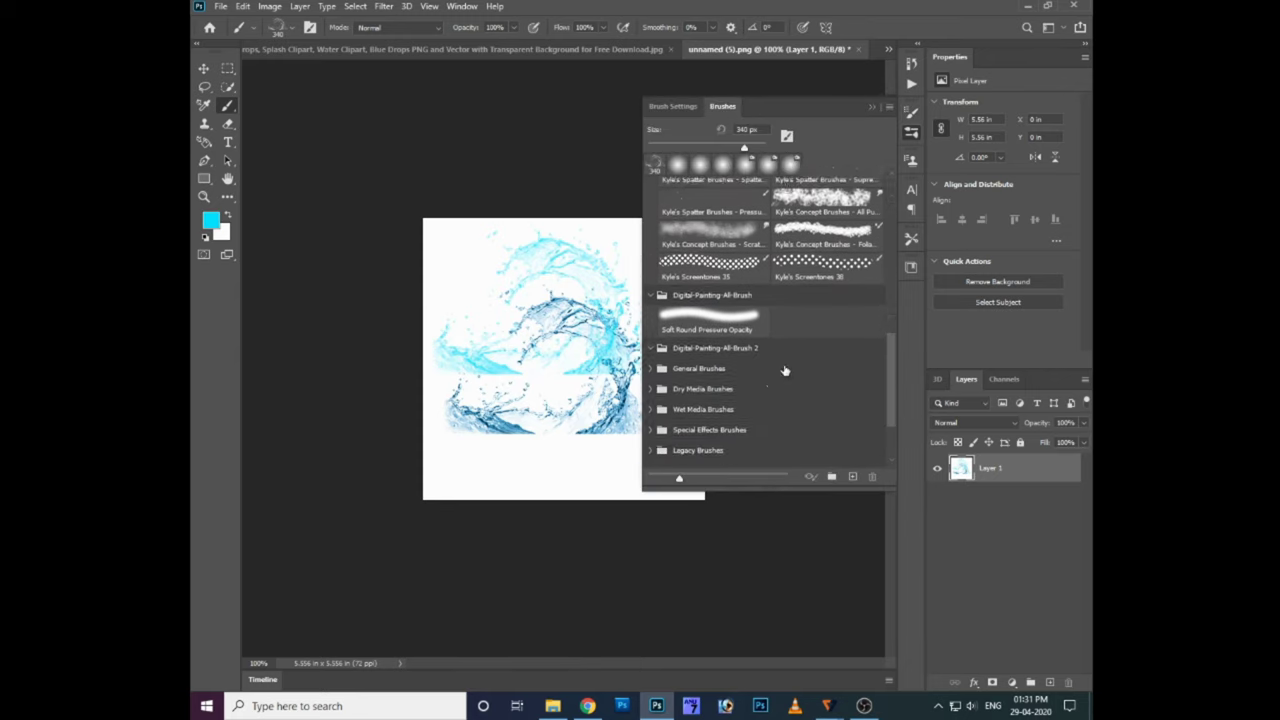
scroll(755, 348, down, 3)
scroll(757, 348, down, 3)
scroll(757, 348, down, 2)
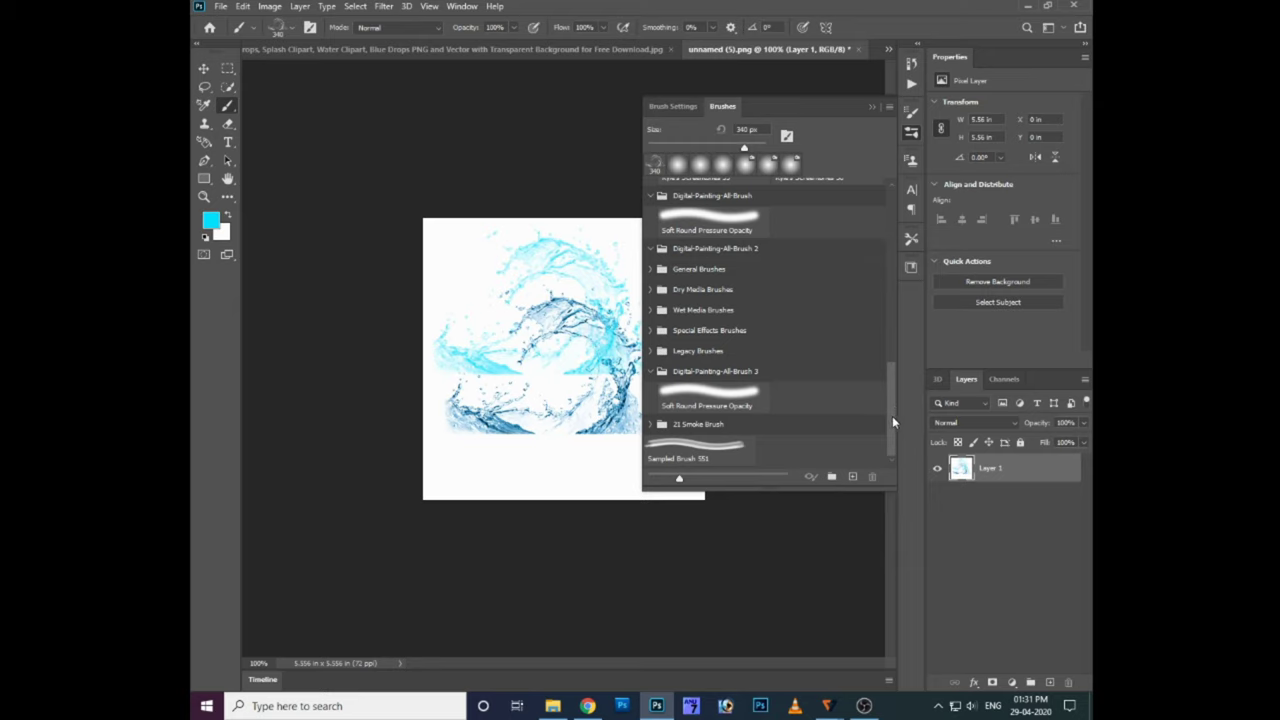
click(694, 458)
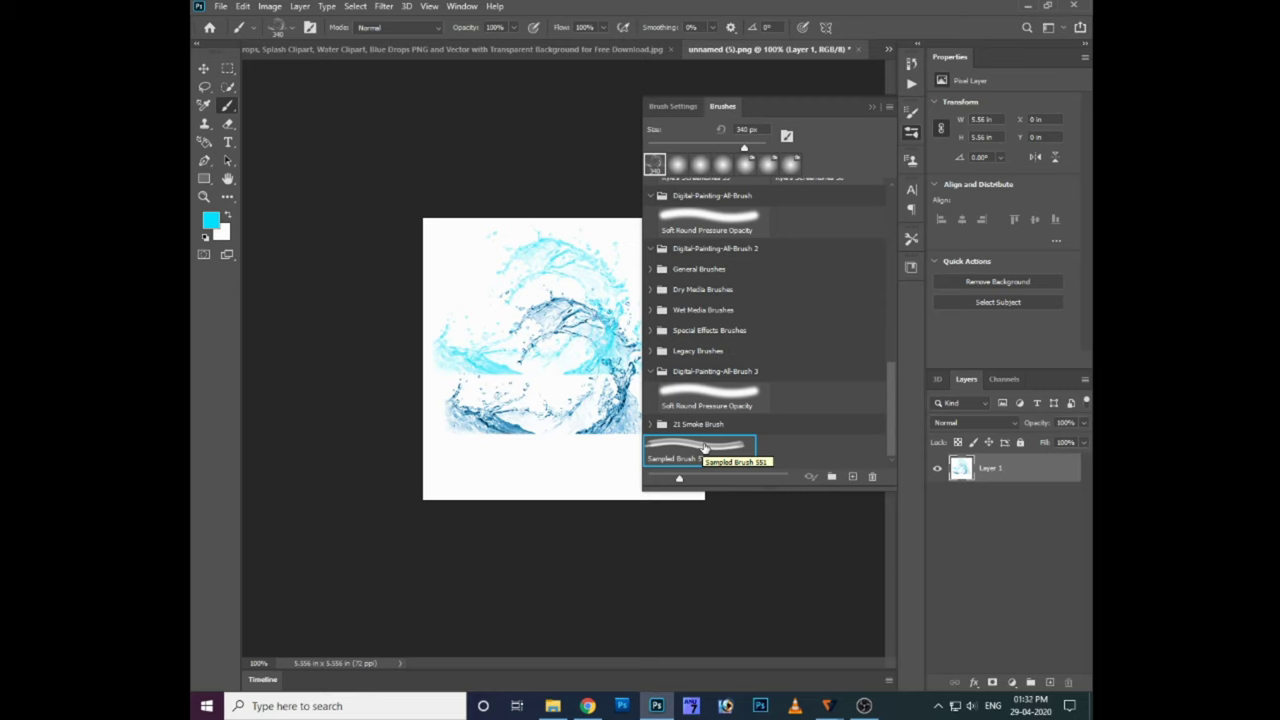
- Try the Soft Round Pressure Opacity preset, then reselect Sampled Brush 551
scroll(710, 445, up, 2)
scroll(722, 441, down, 2)
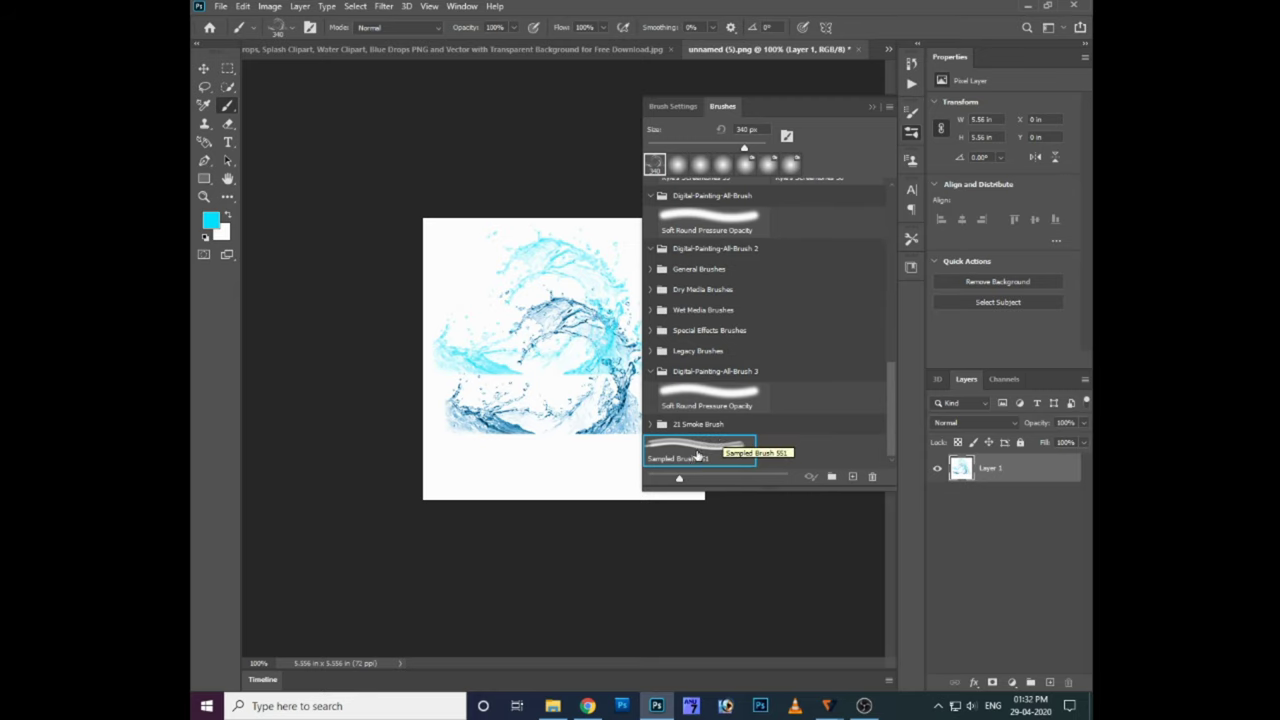
click(710, 395)
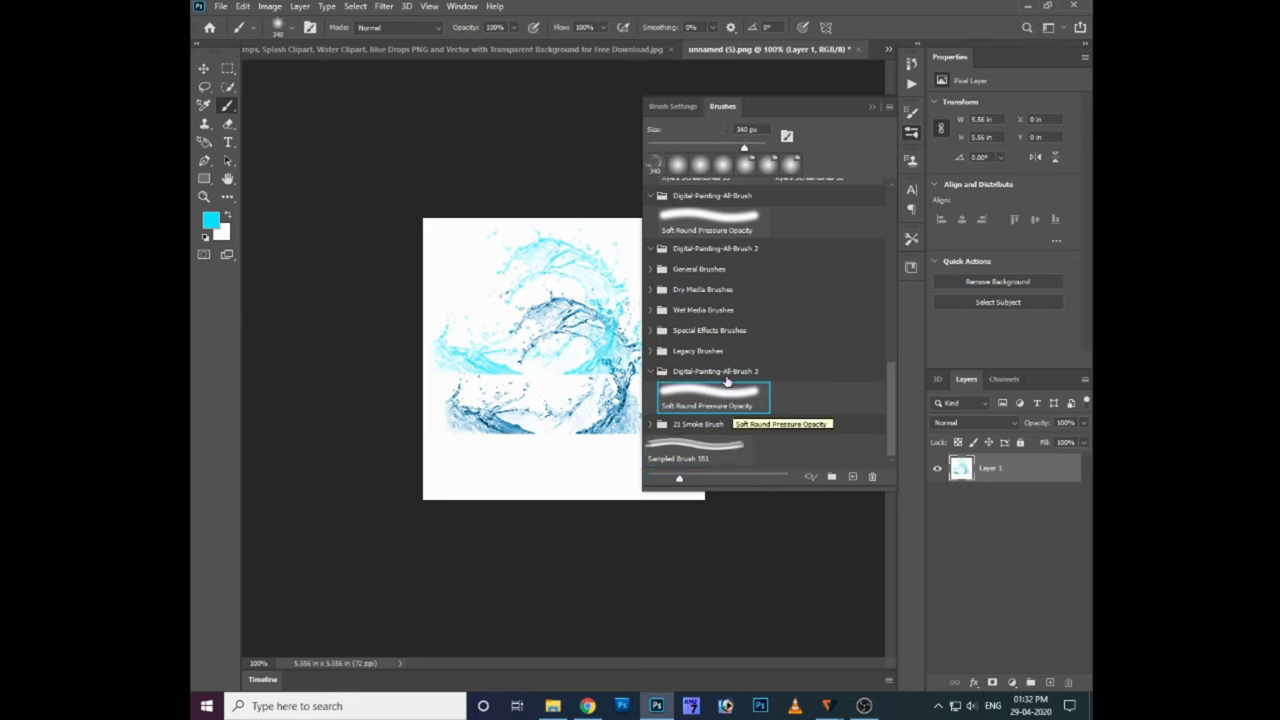
scroll(714, 330, up, 2)
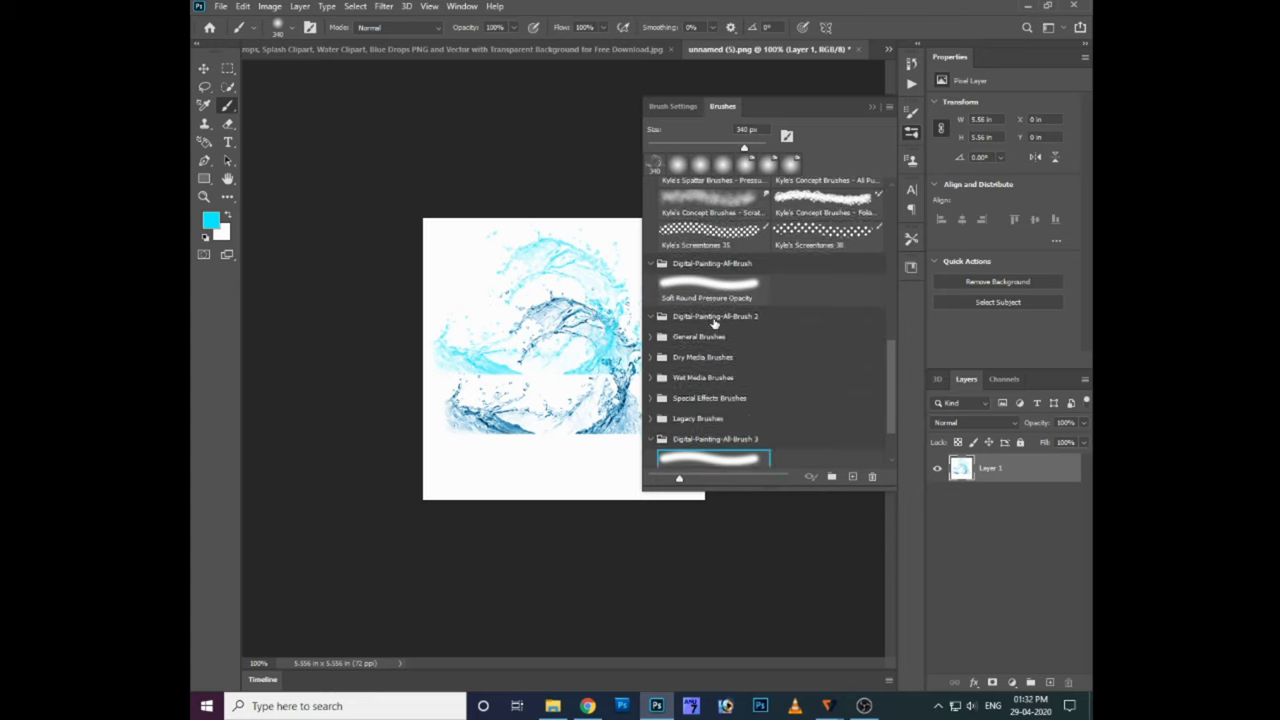
scroll(714, 325, down, 2)
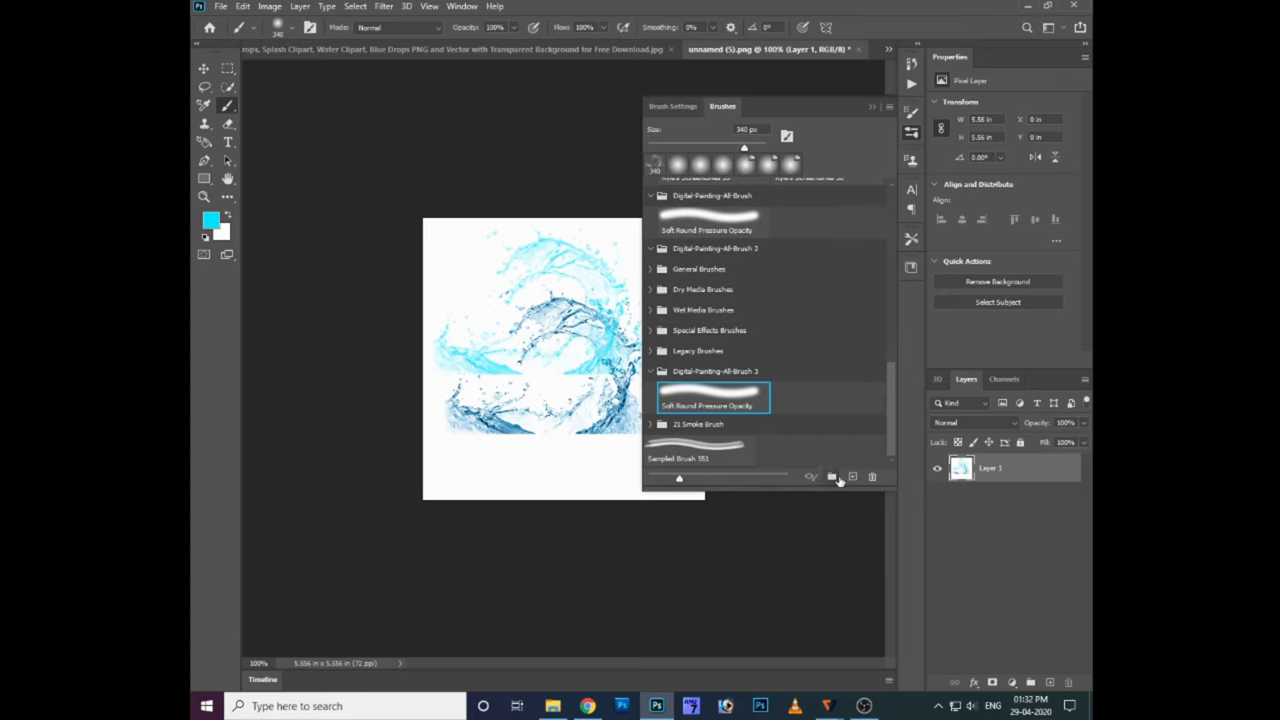
click(712, 447)
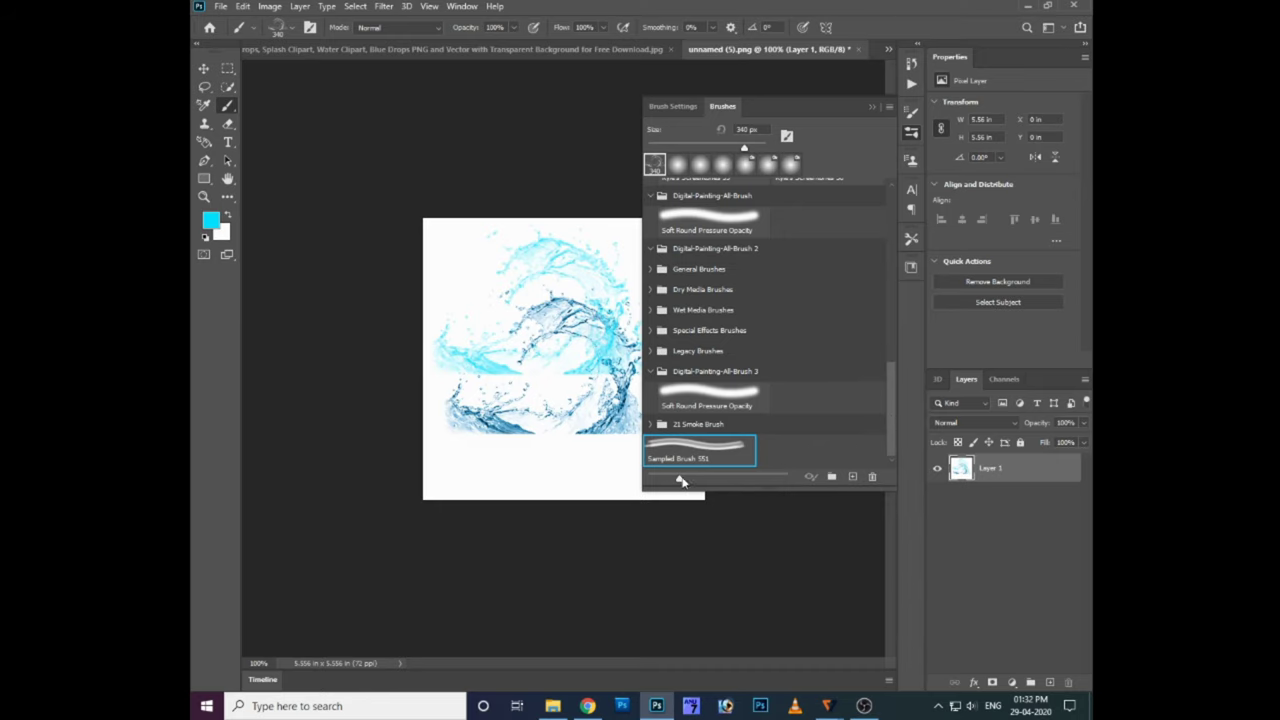
- Enlarge the brush preview thumbnails and scroll through the preset list
drag(680, 481, 706, 477)
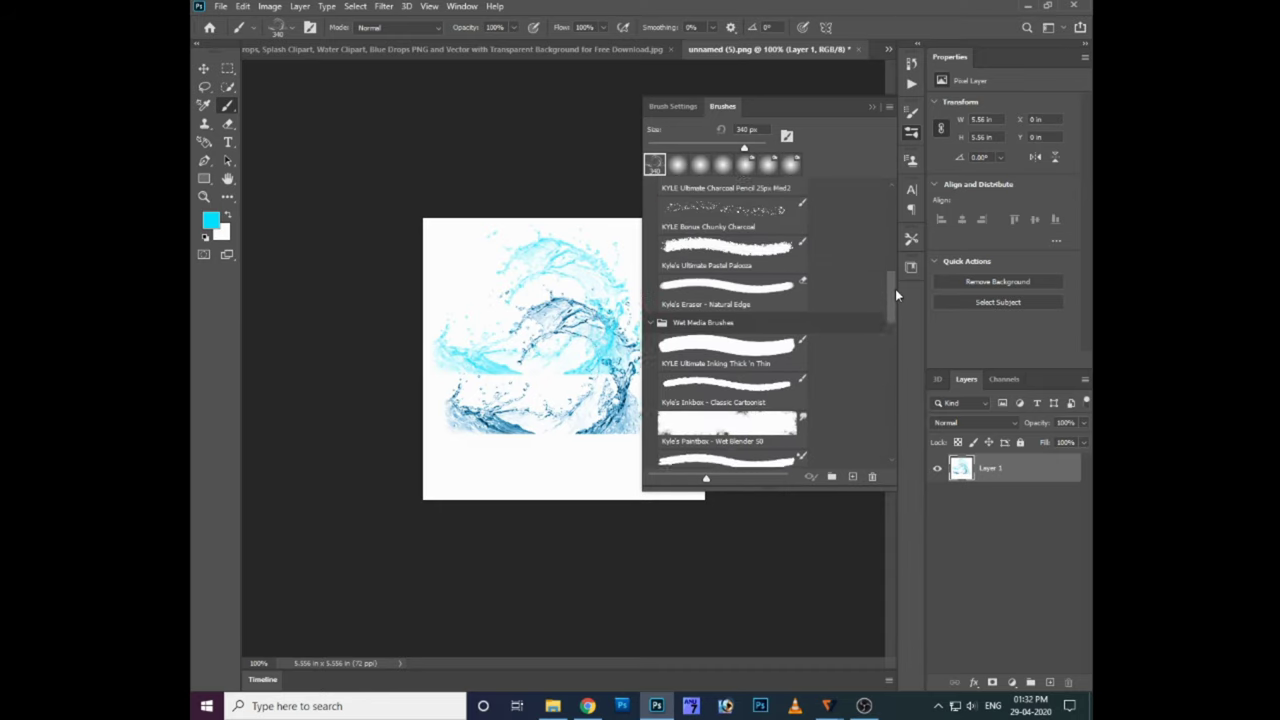
drag(895, 289, 905, 170)
scroll(840, 323, down, 3)
scroll(840, 323, down, 3)
scroll(840, 323, down, 3)
scroll(835, 347, down, 3)
drag(896, 325, 904, 460)
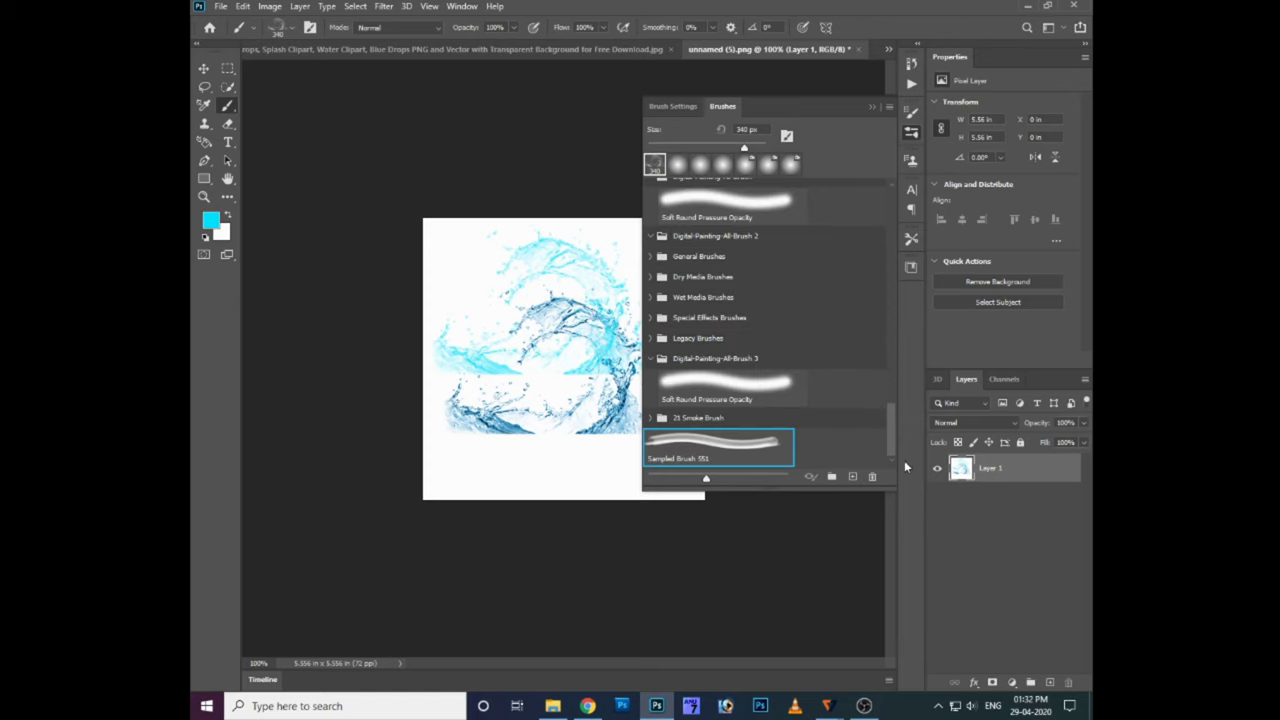
- Create a brush group named 'water brush' and move Sampled Brush 551 into it
click(849, 477)
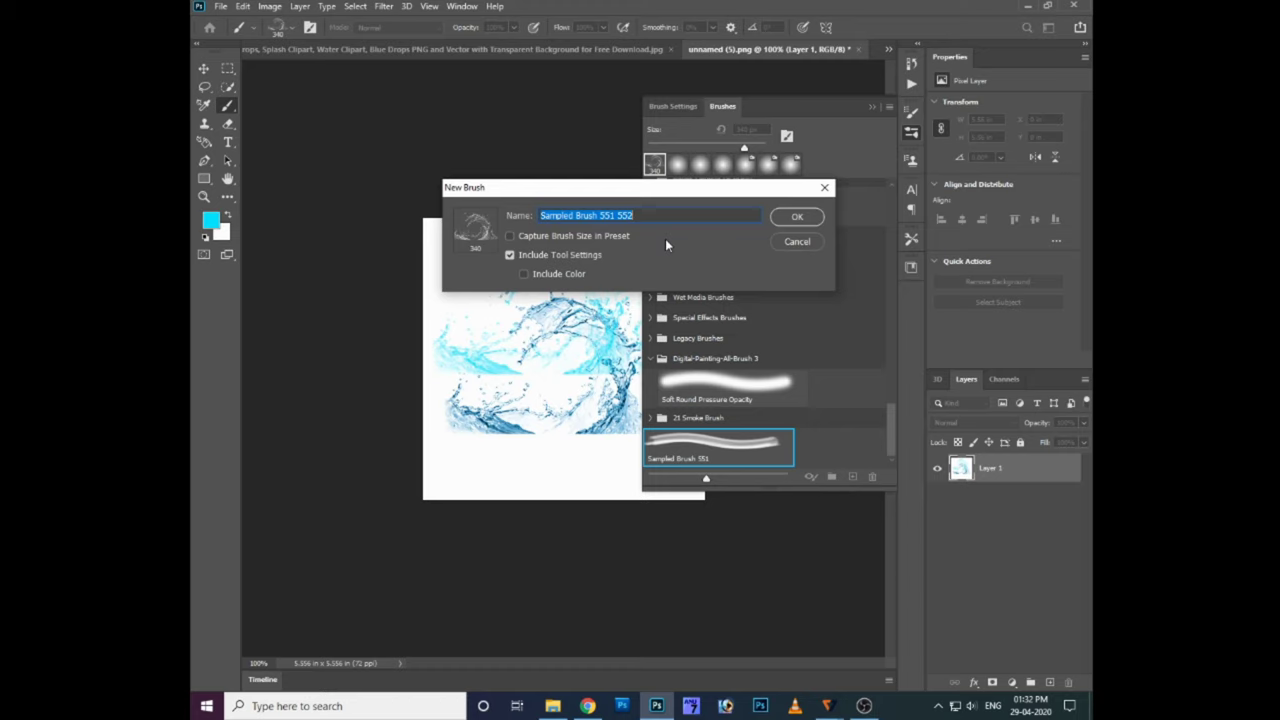
click(797, 217)
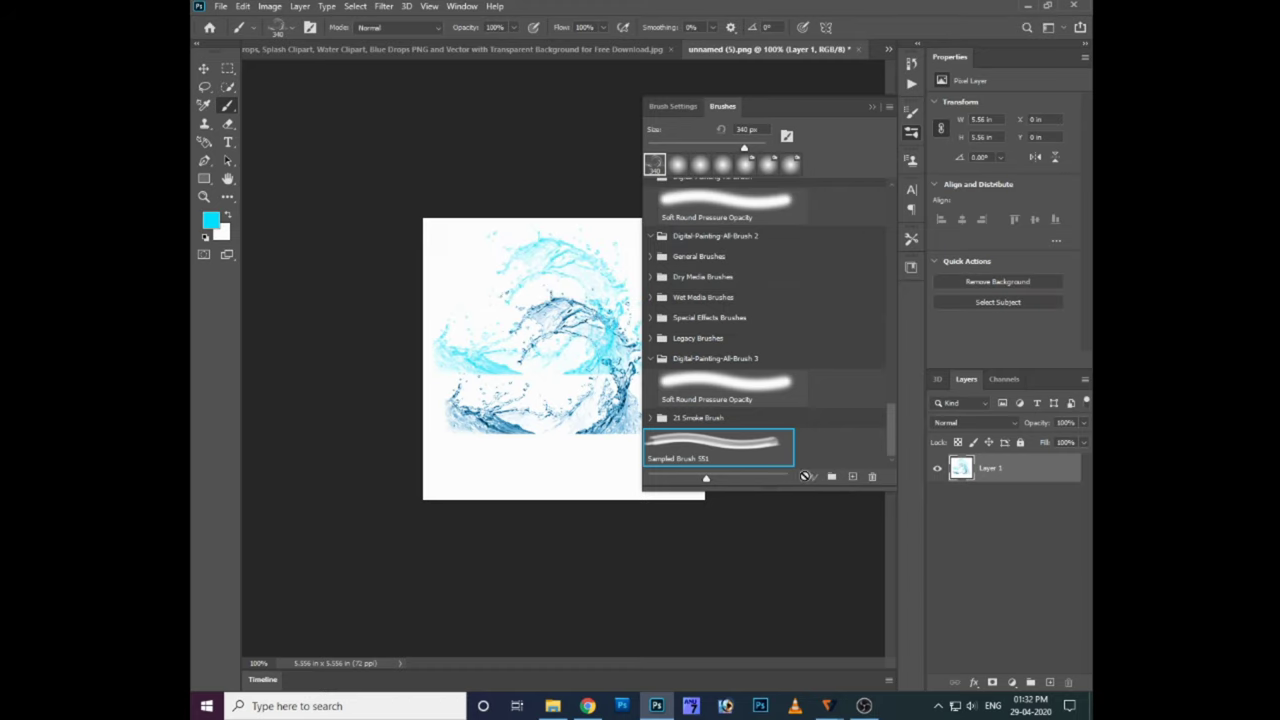
click(852, 477)
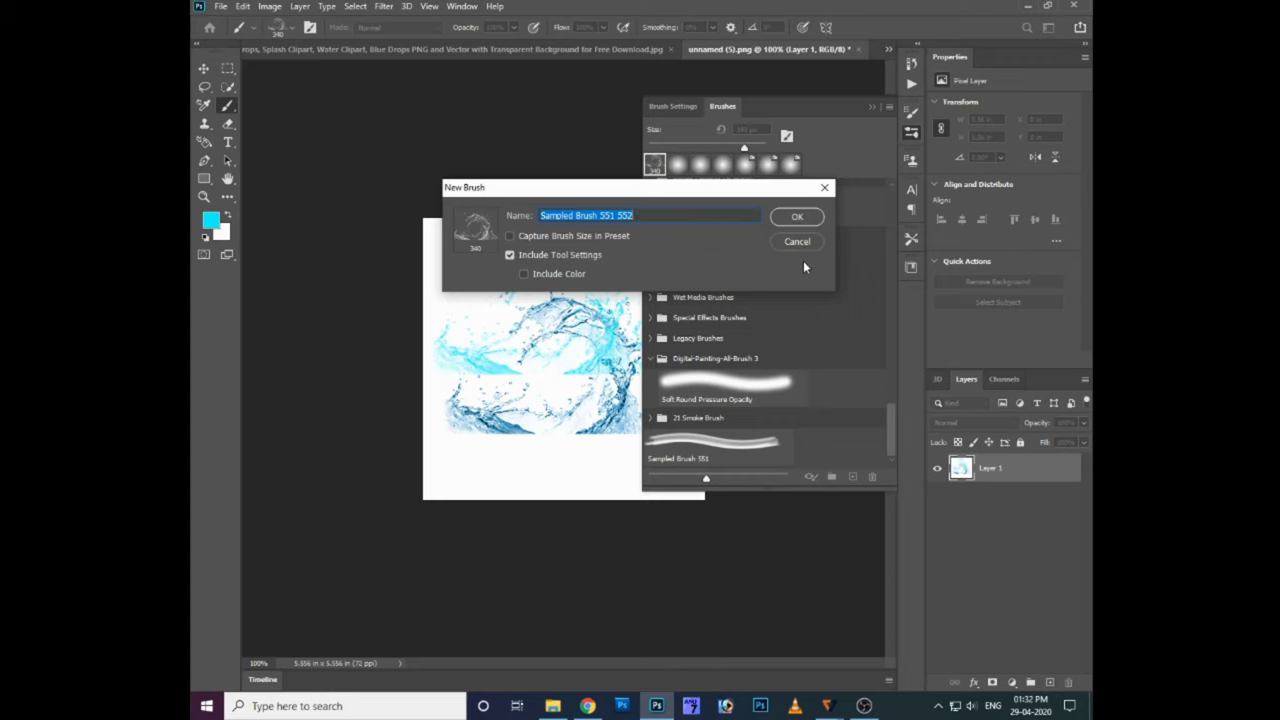
click(797, 241)
click(832, 478)
text(water brush)
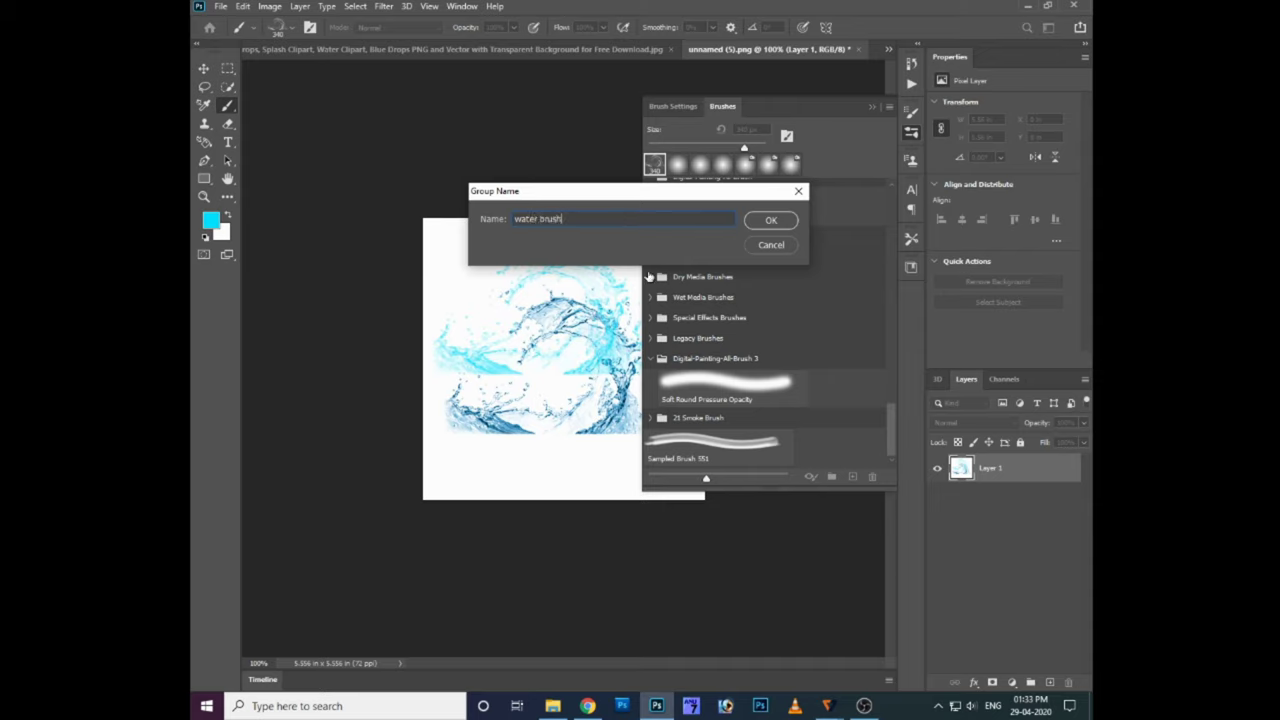
key(Return)
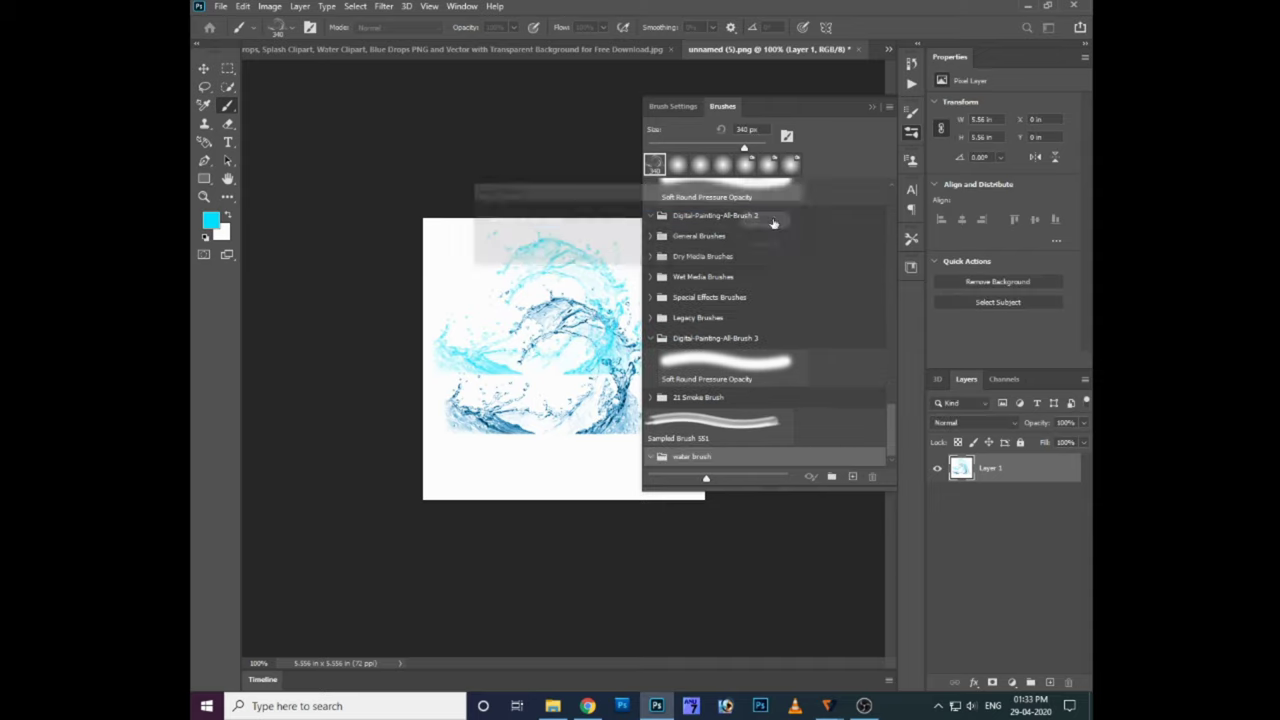
click(720, 447)
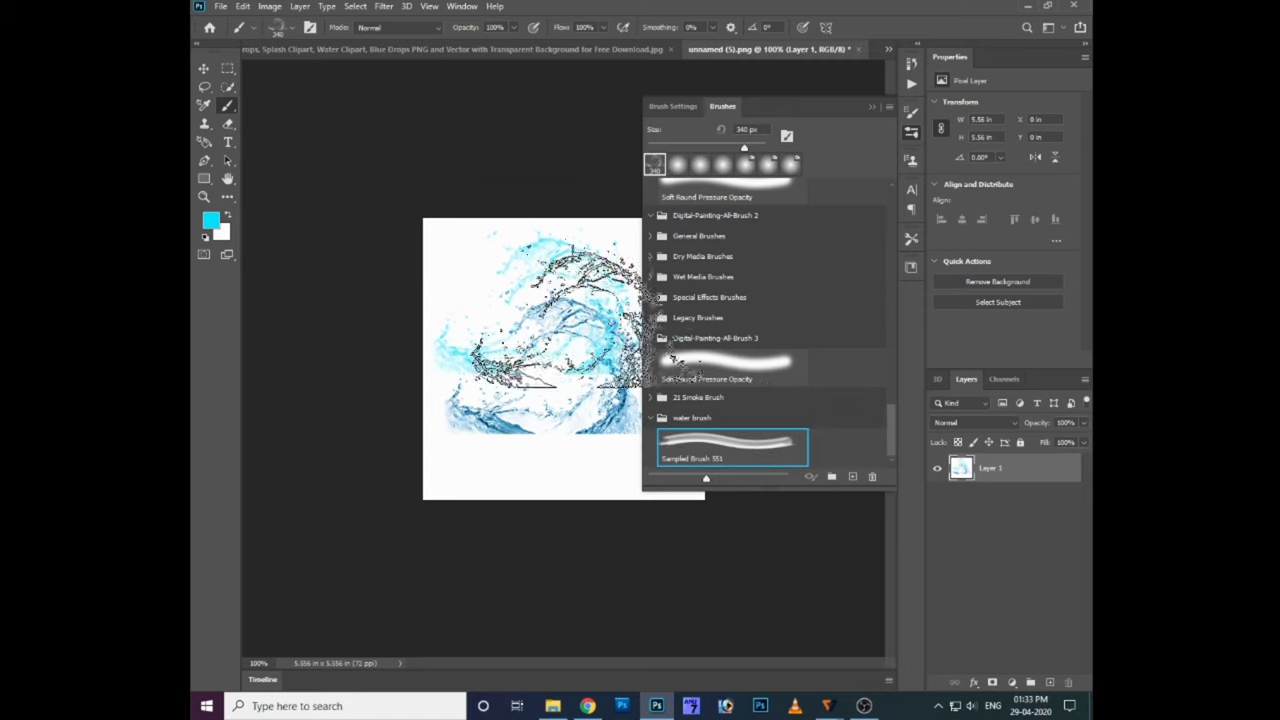
click(876, 106)
- Define the blue spray-splash image as a brush preset, test it, and close it unsaved
key(ctrl+Tab)
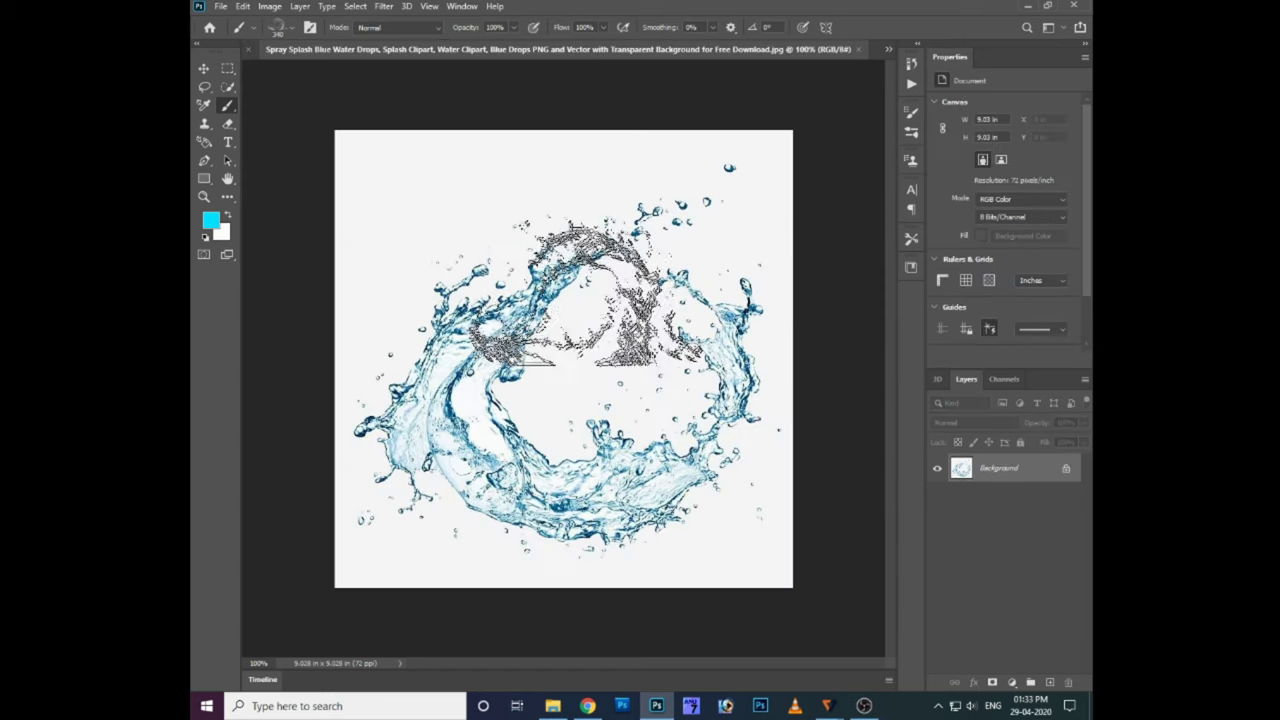
key(m)
mouse_move(340, 142)
mouse_down()
mouse_move(669, 571)
mouse_move(847, 620)
mouse_move(786, 586)
mouse_up()
click(242, 6)
click(400, 374)
click(794, 216)
key(b)
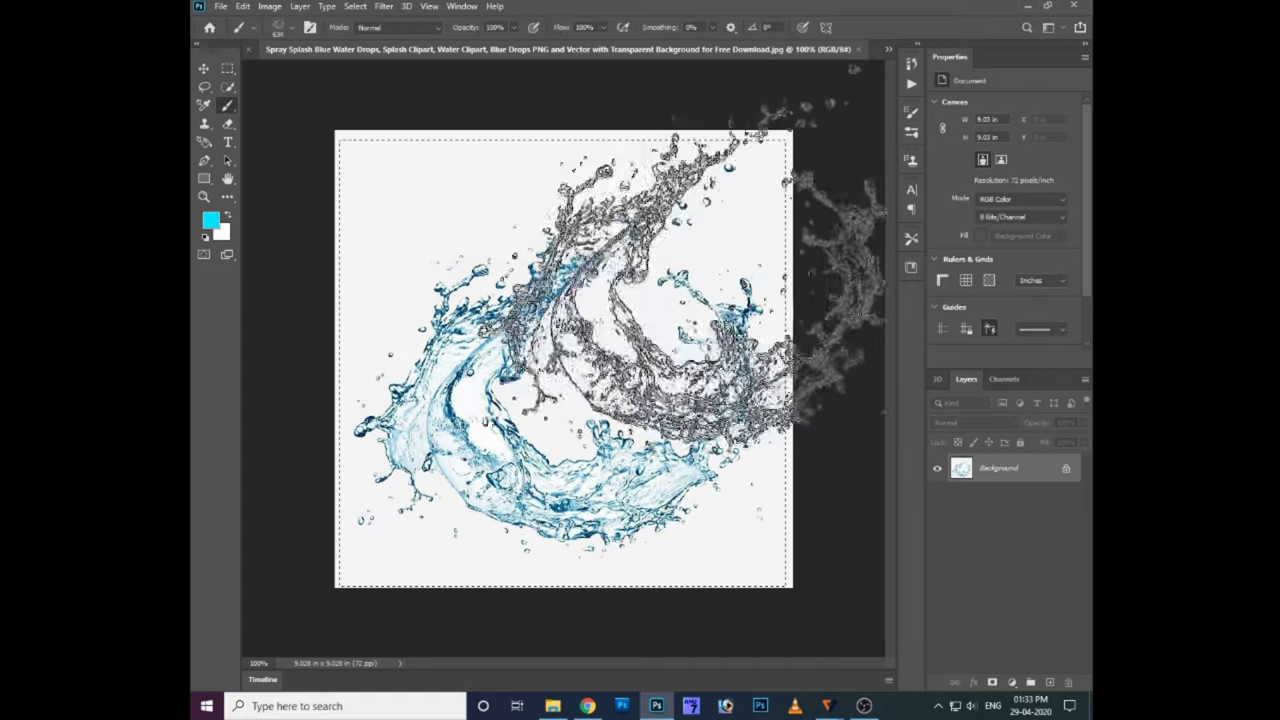
click(540, 290)
key(ctrl+w)
key(Tab)
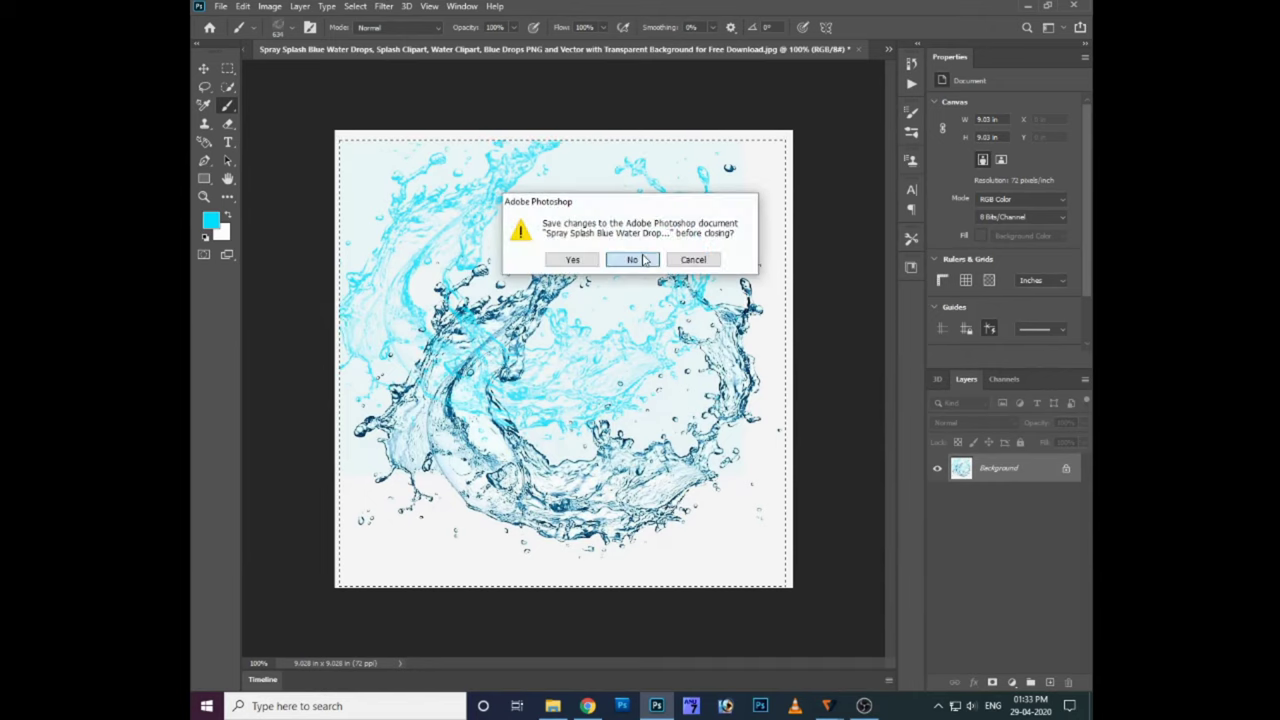
key(Return)
- Choose Sampled Brush 551, stamp a test splash, then undo it
click(912, 114)
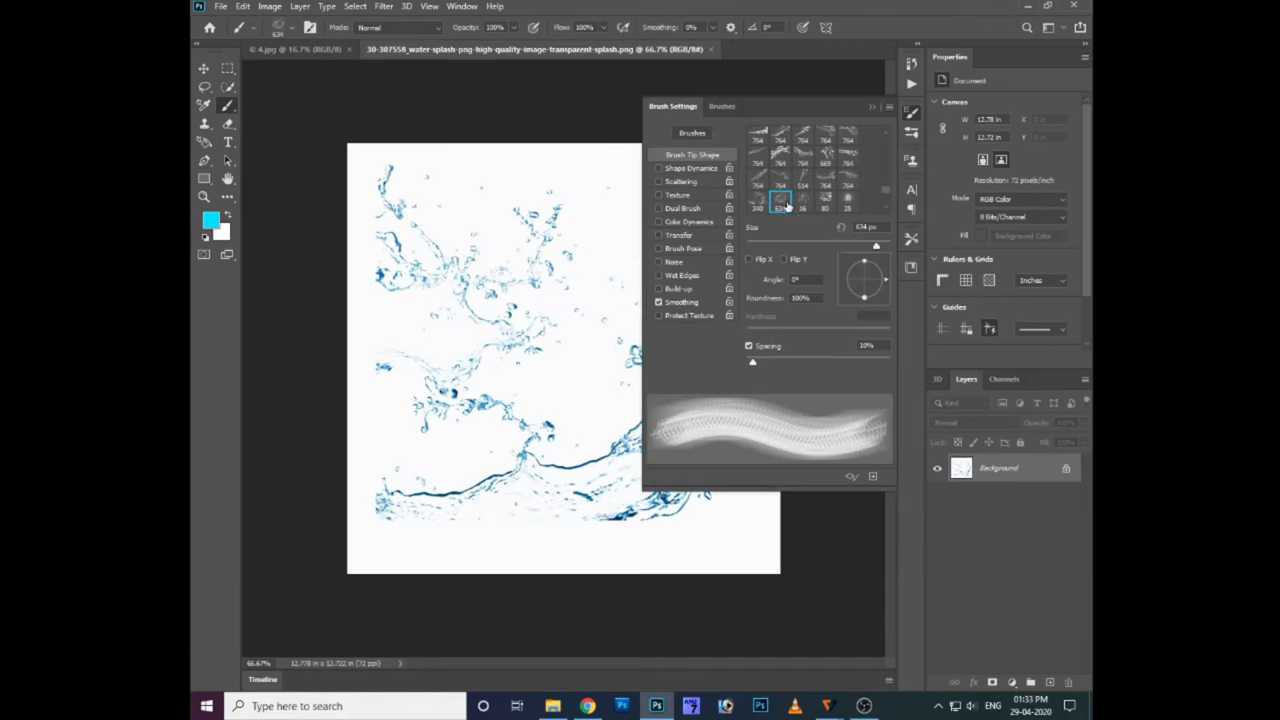
scroll(886, 195, up, 2)
scroll(886, 195, up, 3)
scroll(886, 195, up, 2)
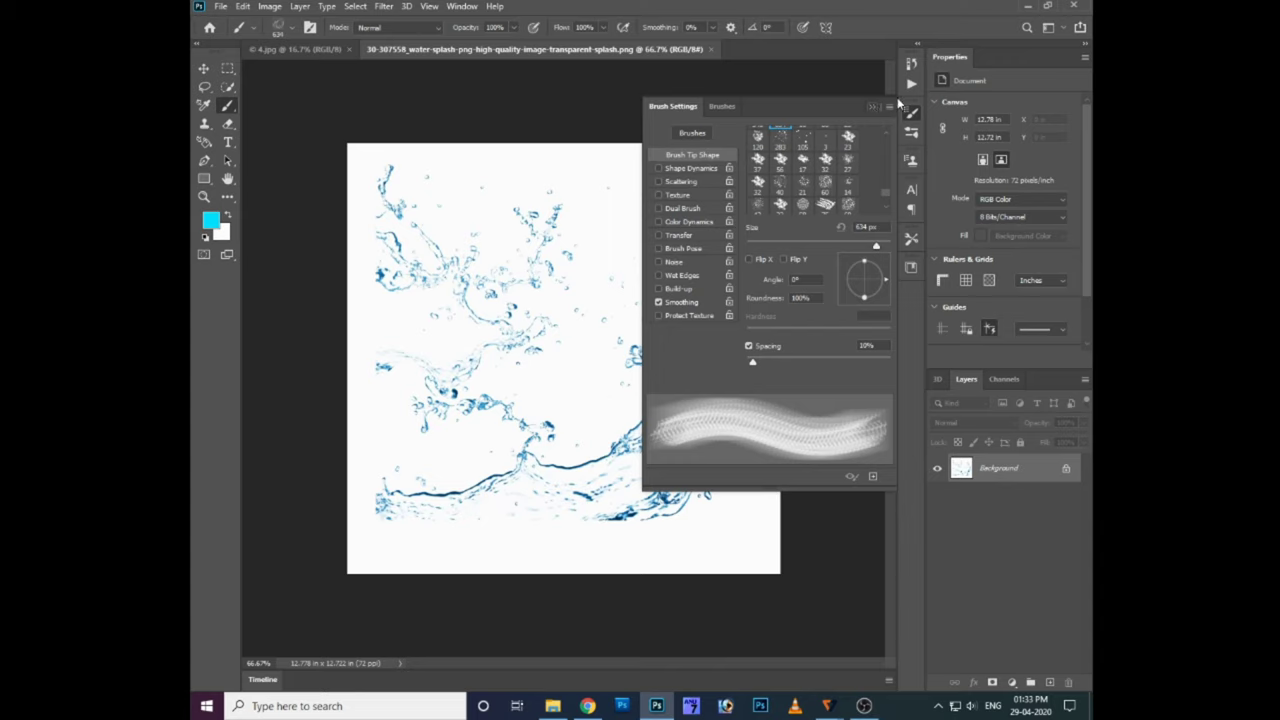
click(740, 108)
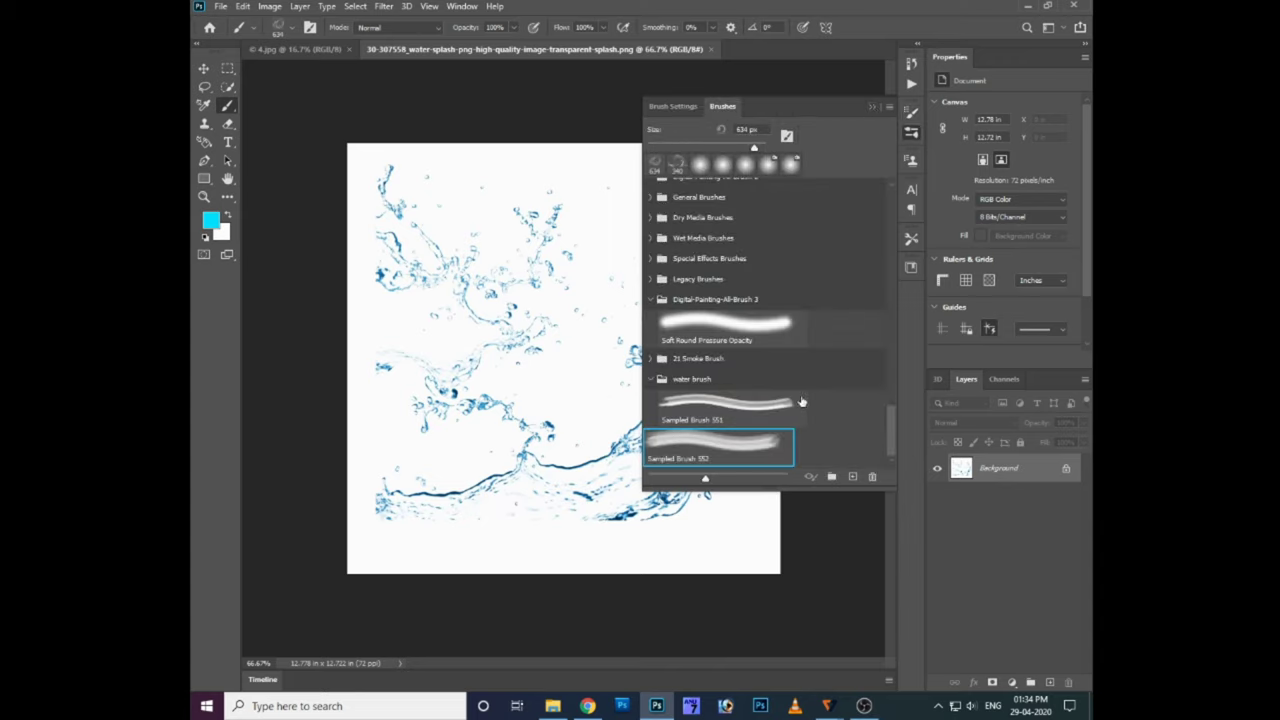
click(681, 447)
click(495, 290)
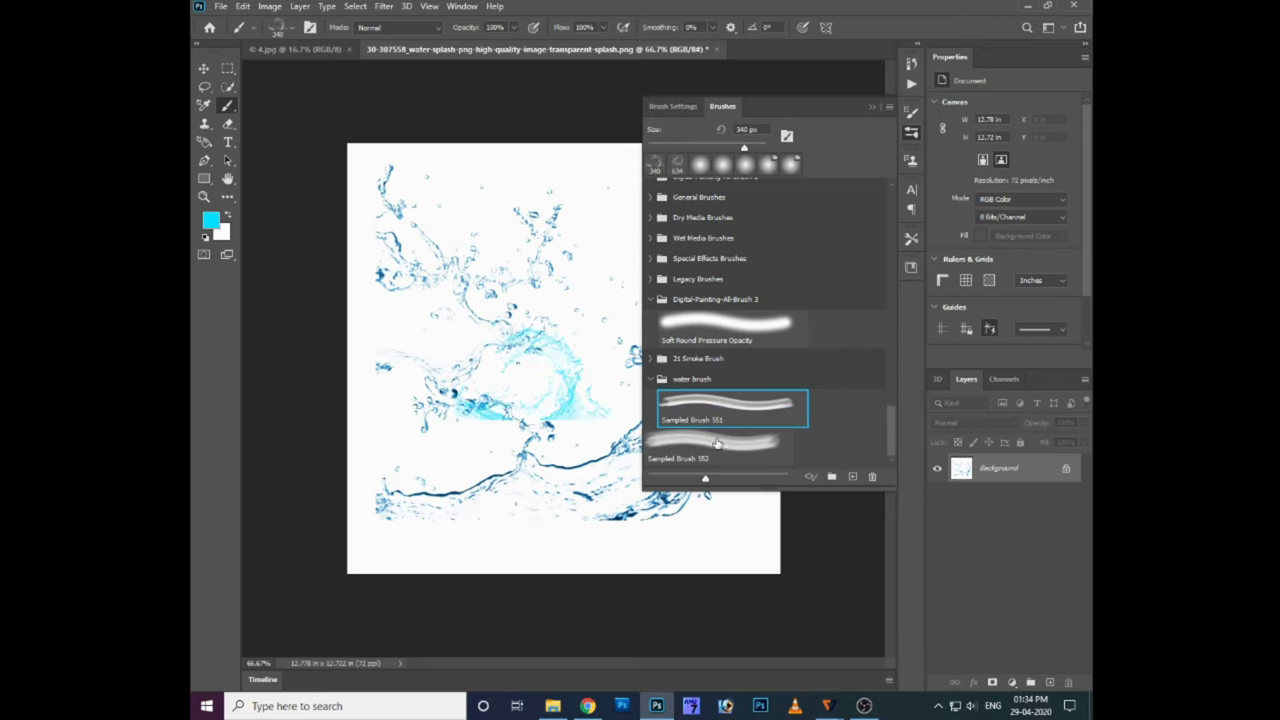
click(873, 106)
key(ctrl+z)
- Define the remaining splash image as a brush preset and close it without saving
key(m)
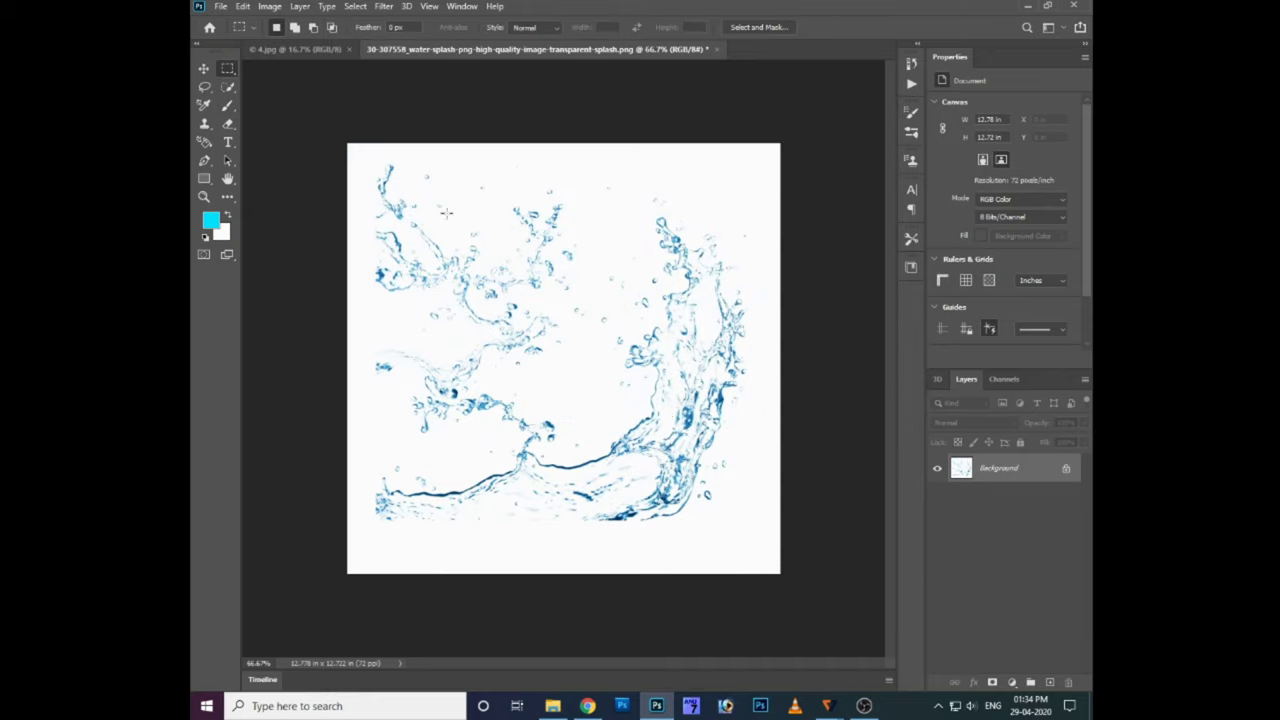
drag(352, 148, 776, 536)
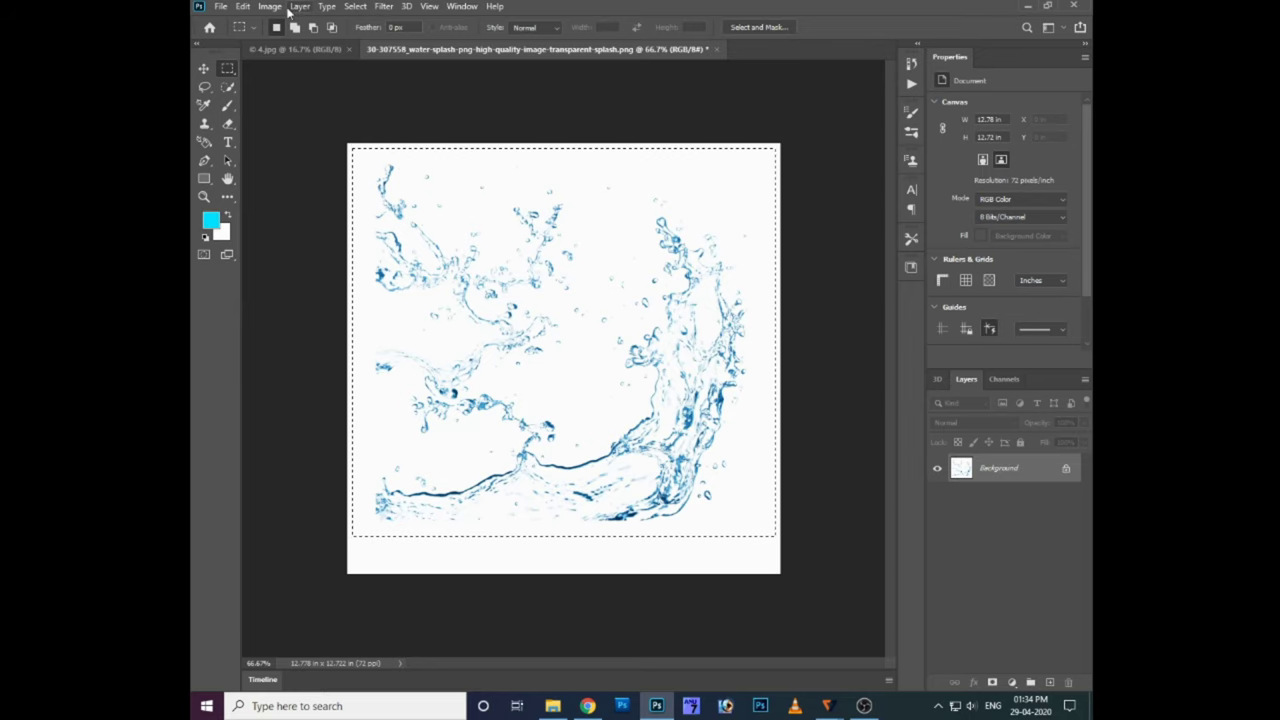
click(242, 6)
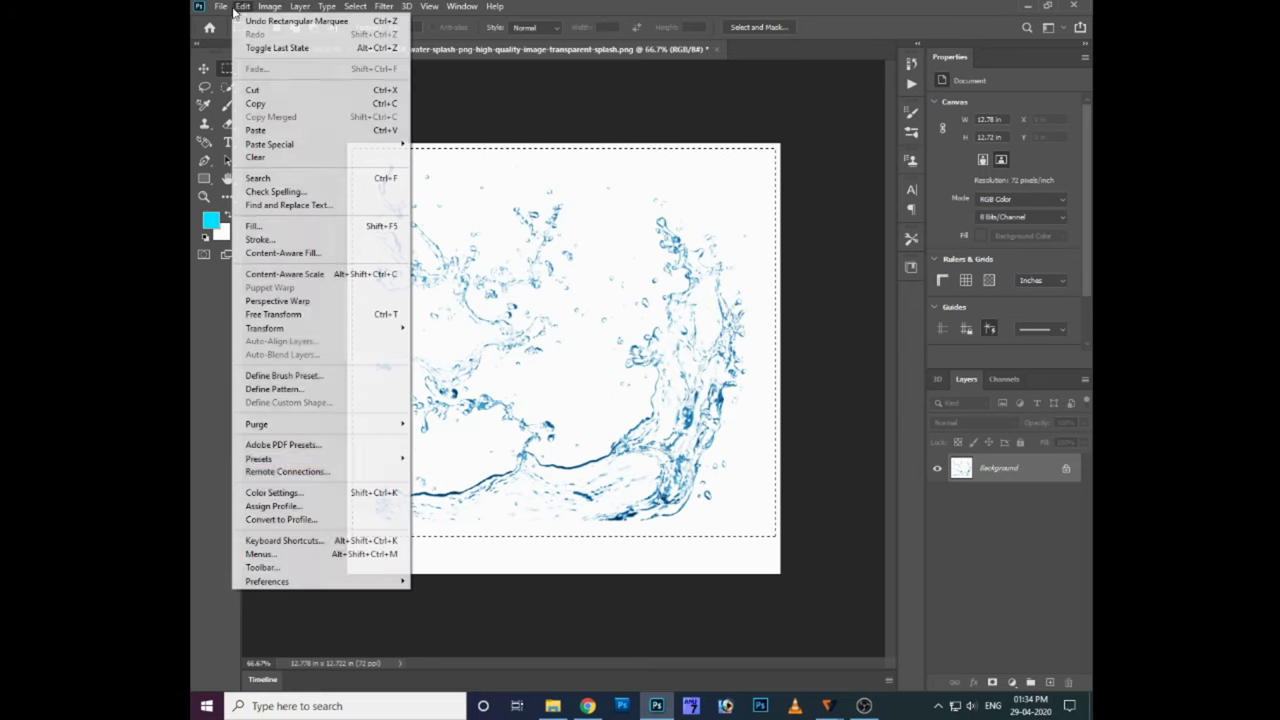
click(307, 375)
click(785, 217)
key(b)
key(ctrl+w)
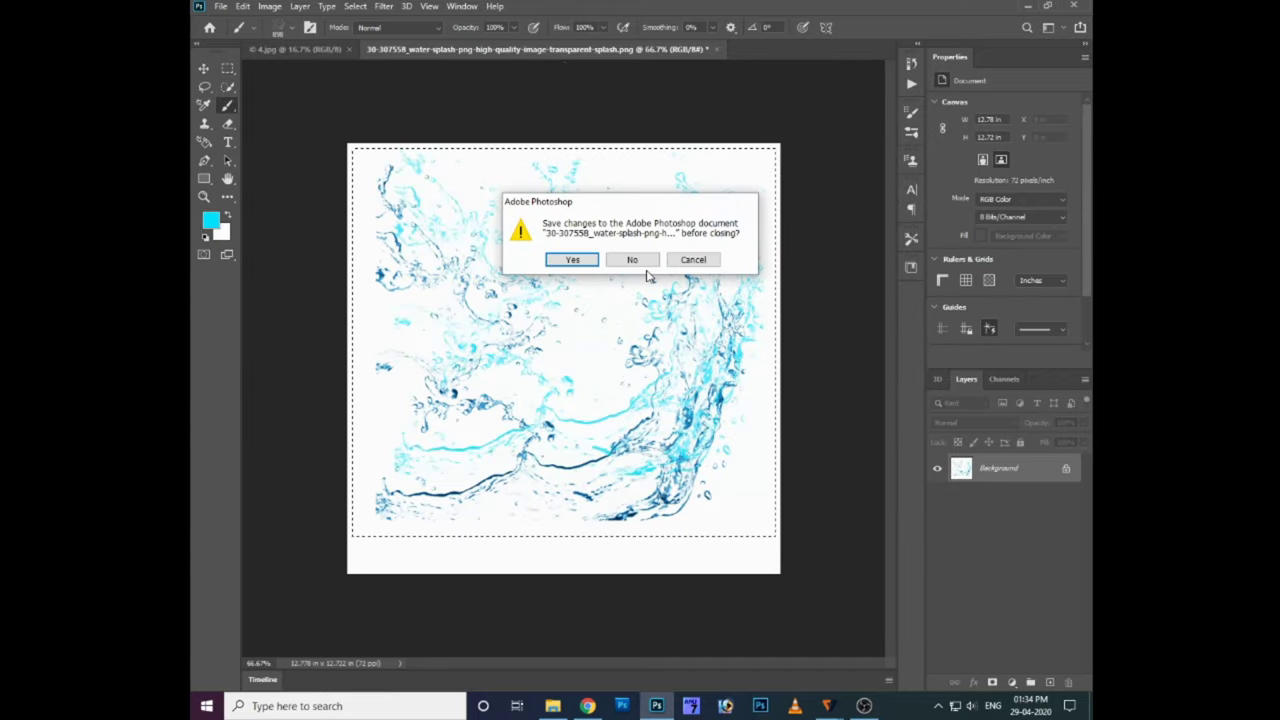
click(636, 260)
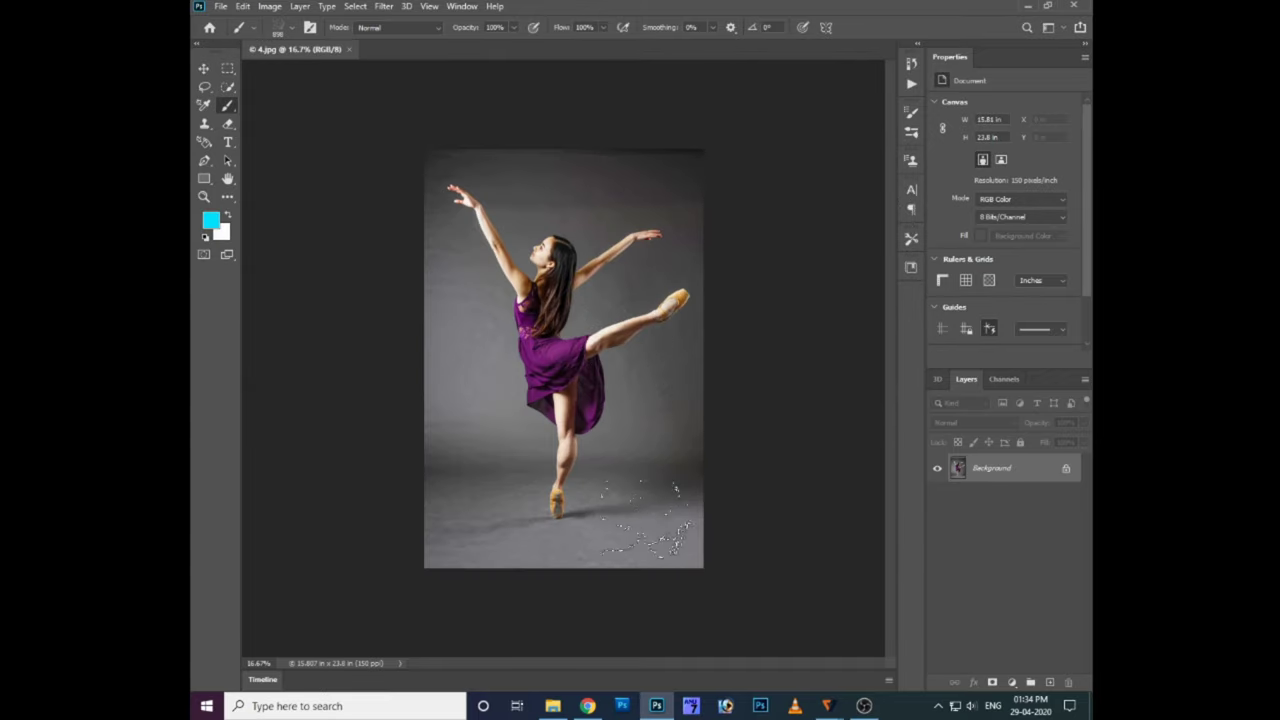
- Select the dancer with the Object Selection Tool by boxing her figure, then zoom in
key(v)
alt+scroll(585, 335, up, 3)
scroll(594, 334, up, 5)
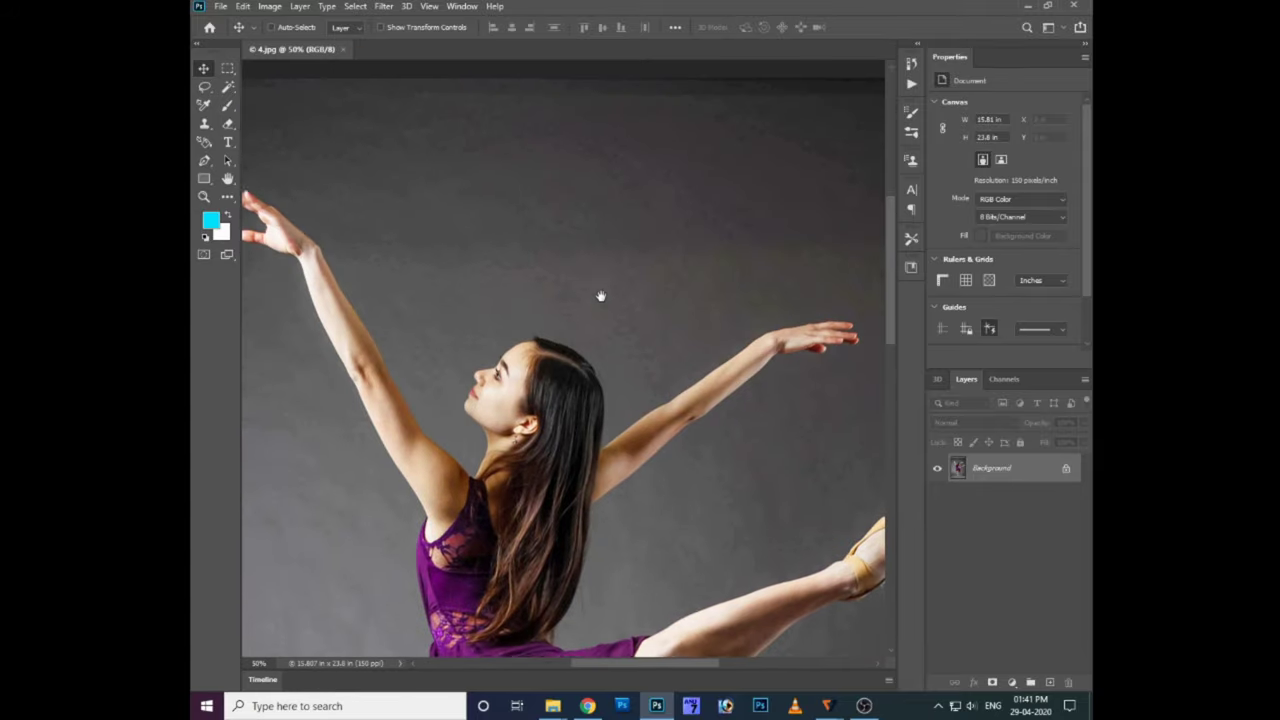
key(w)
right_click(232, 92)
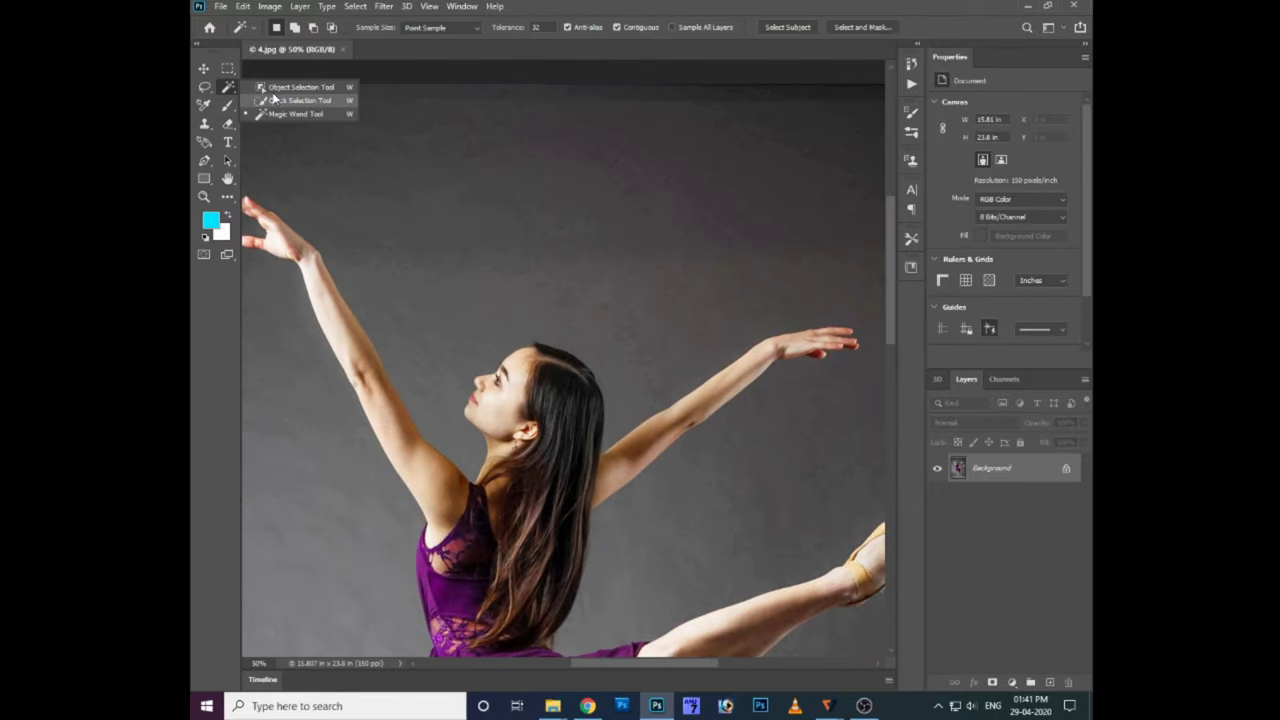
click(290, 86)
alt+scroll(506, 171, down, 3)
mouse_move(490, 267)
mouse_down()
mouse_move(408, 138)
mouse_move(486, 200)
mouse_move(697, 277)
mouse_move(757, 346)
mouse_move(737, 597)
mouse_move(749, 646)
mouse_move(751, 565)
mouse_move(759, 605)
mouse_up()
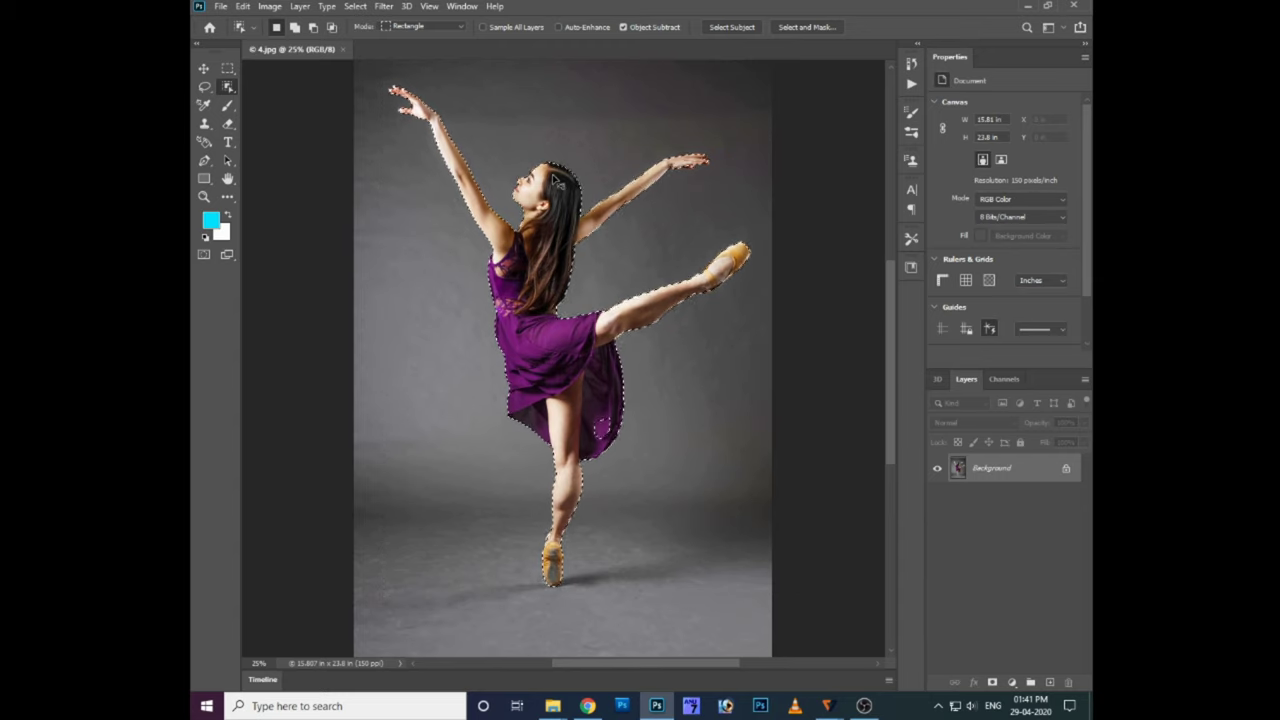
key(ctrl+plus)
key(ctrl+plus)
key(ctrl+plus)
right_click(228, 87)
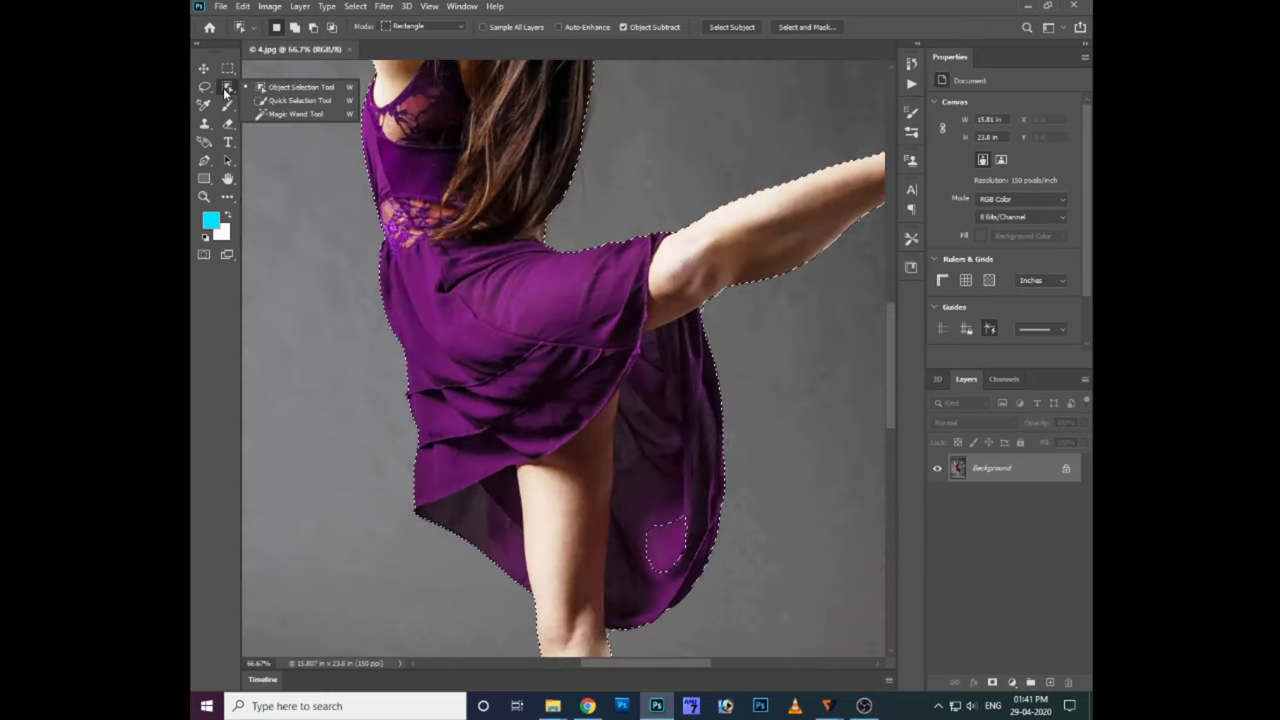
- With Quick Selection, add the skirt gap and pointe shoe's lower edge to the selection
click(285, 97)
drag(623, 405, 590, 260)
click(632, 395)
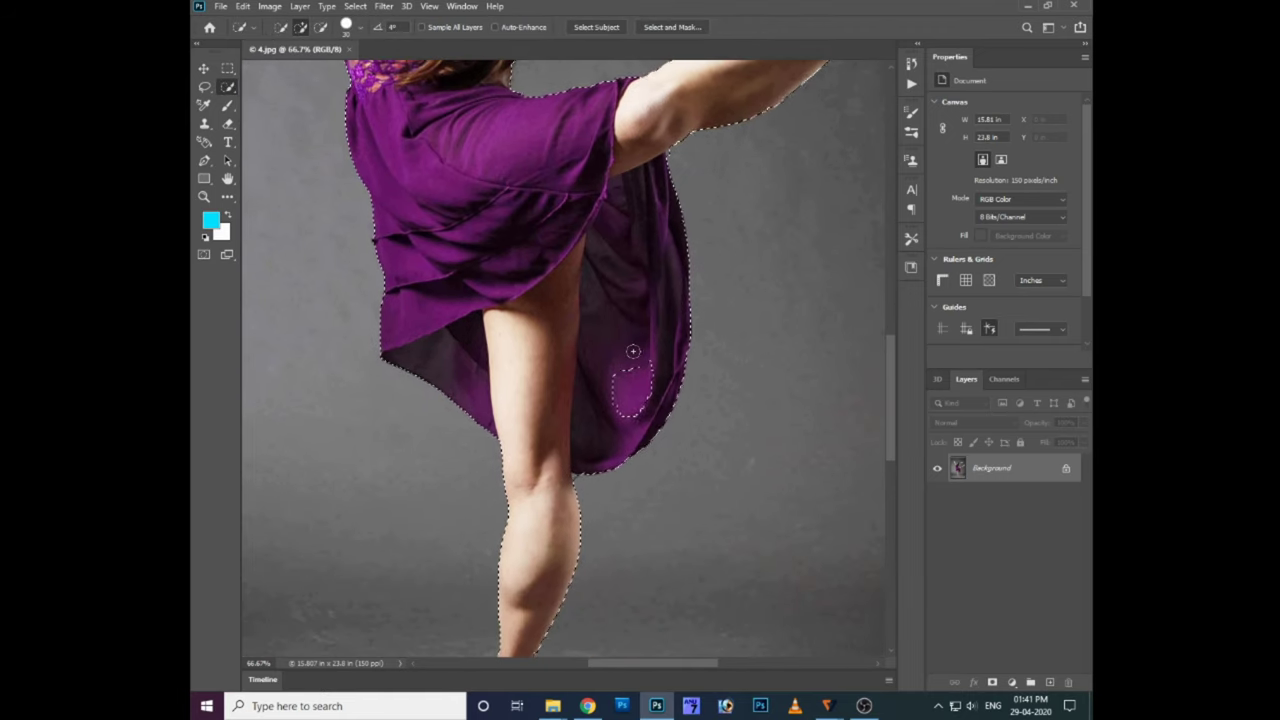
scroll(615, 275, up, 5)
scroll(706, 291, up, 1)
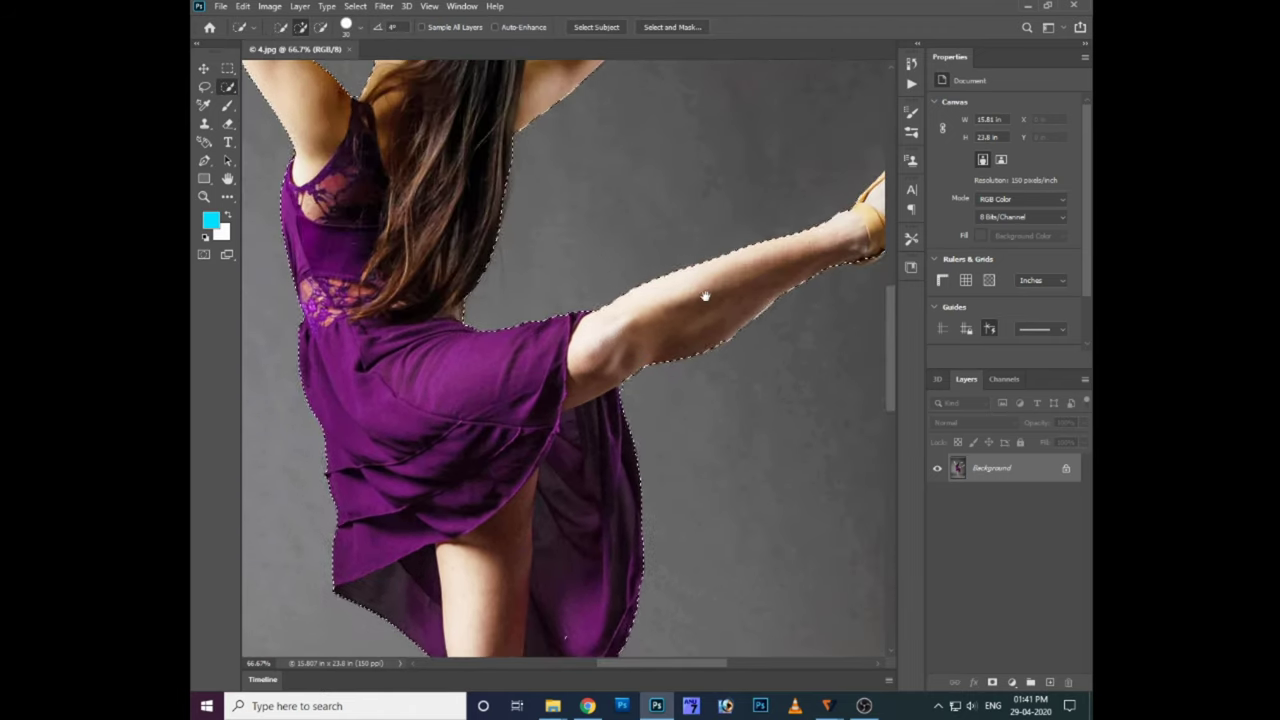
drag(706, 291, 534, 380)
scroll(755, 295, up, 1)
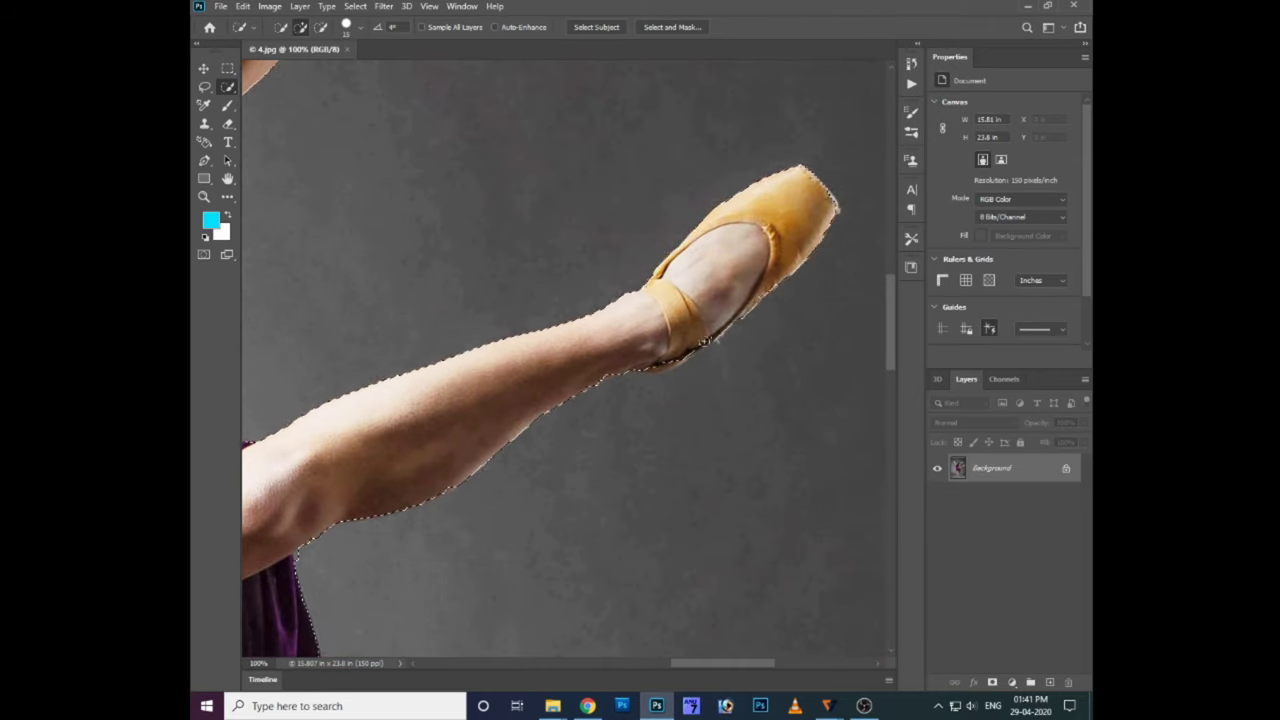
drag(705, 342, 698, 364)
- Trim the excess selection below the raised pointe shoe
key(alt)
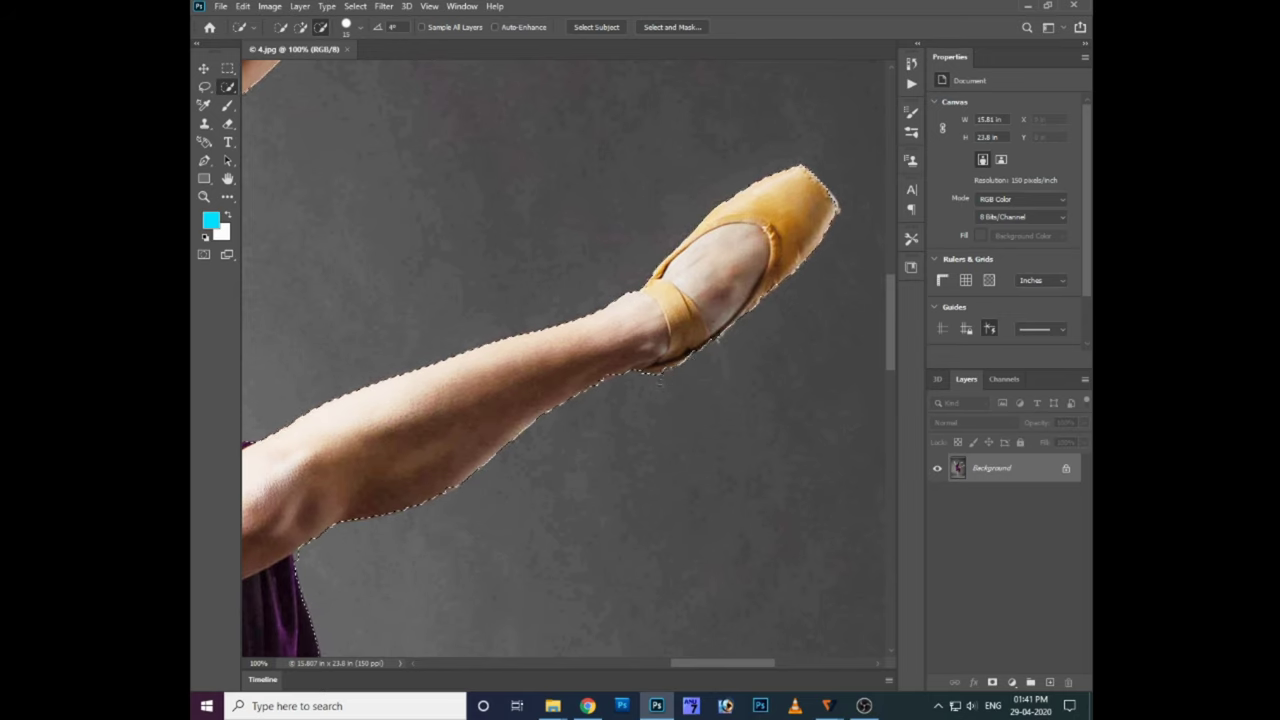
drag(658, 377, 623, 360)
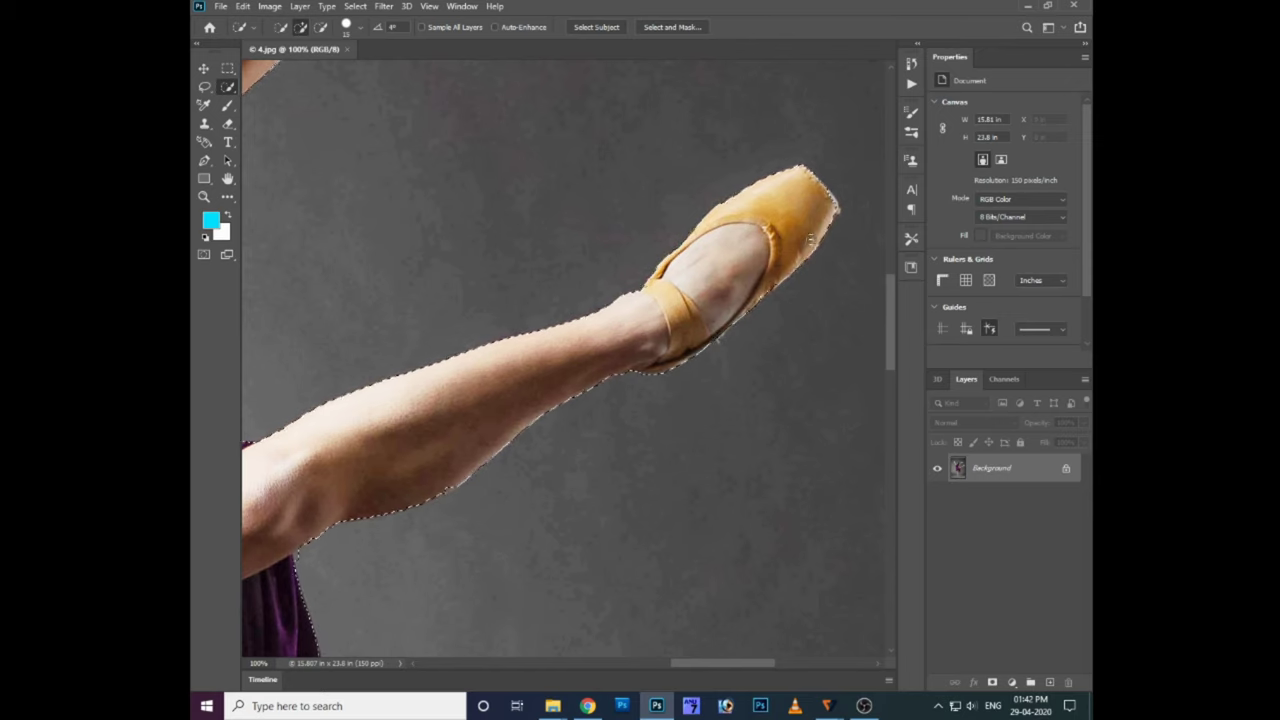
scroll(511, 449, up, 5)
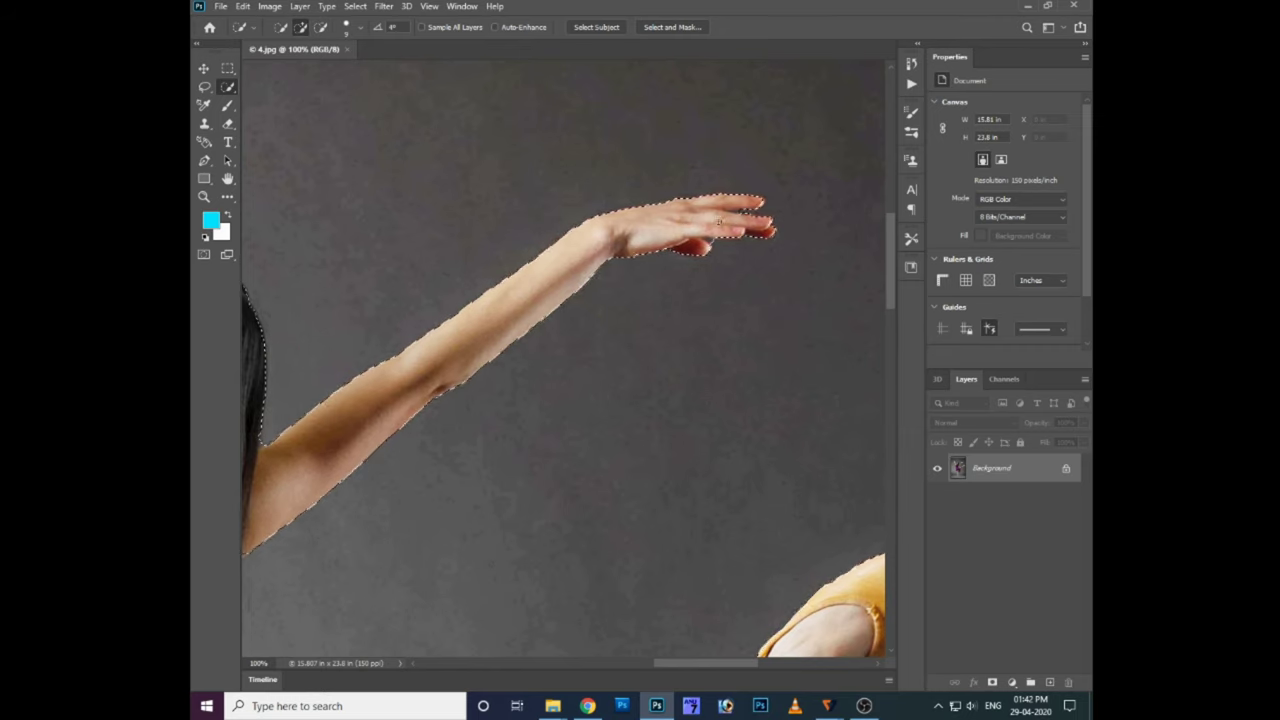
scroll(700, 270, left, 5)
scroll(689, 323, left, 2)
scroll(610, 430, left, 1)
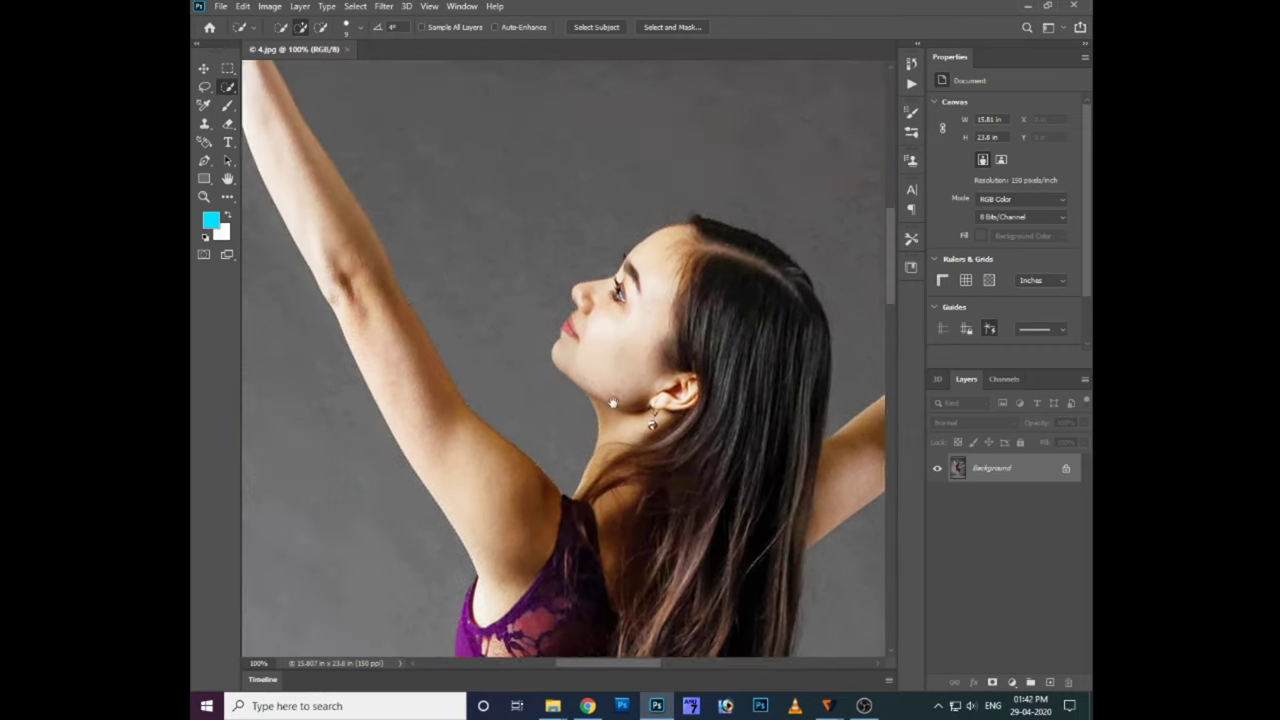
scroll(613, 403, up, 3)
scroll(560, 370, left, 3)
scroll(534, 349, up, 1)
scroll(480, 340, left, 1)
- Remove stray background from the selection around the dress and legs
key(alt)
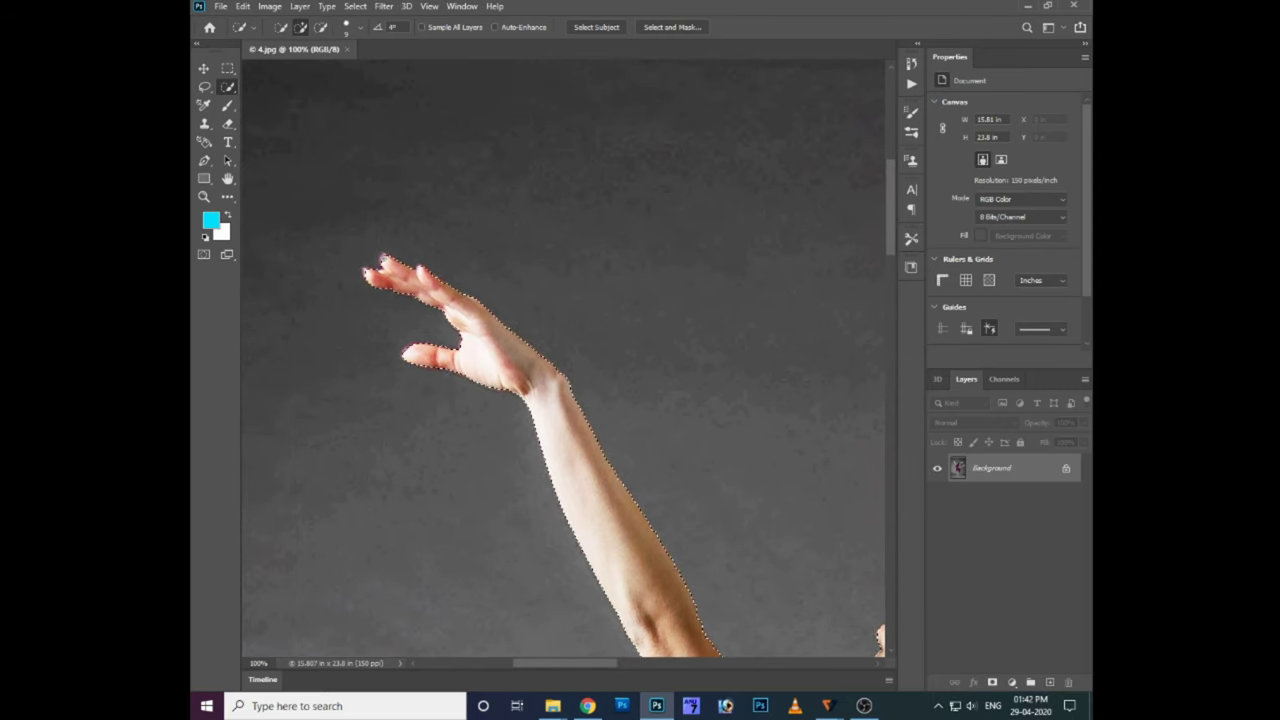
scroll(600, 334, down, 5)
scroll(603, 263, down, 3)
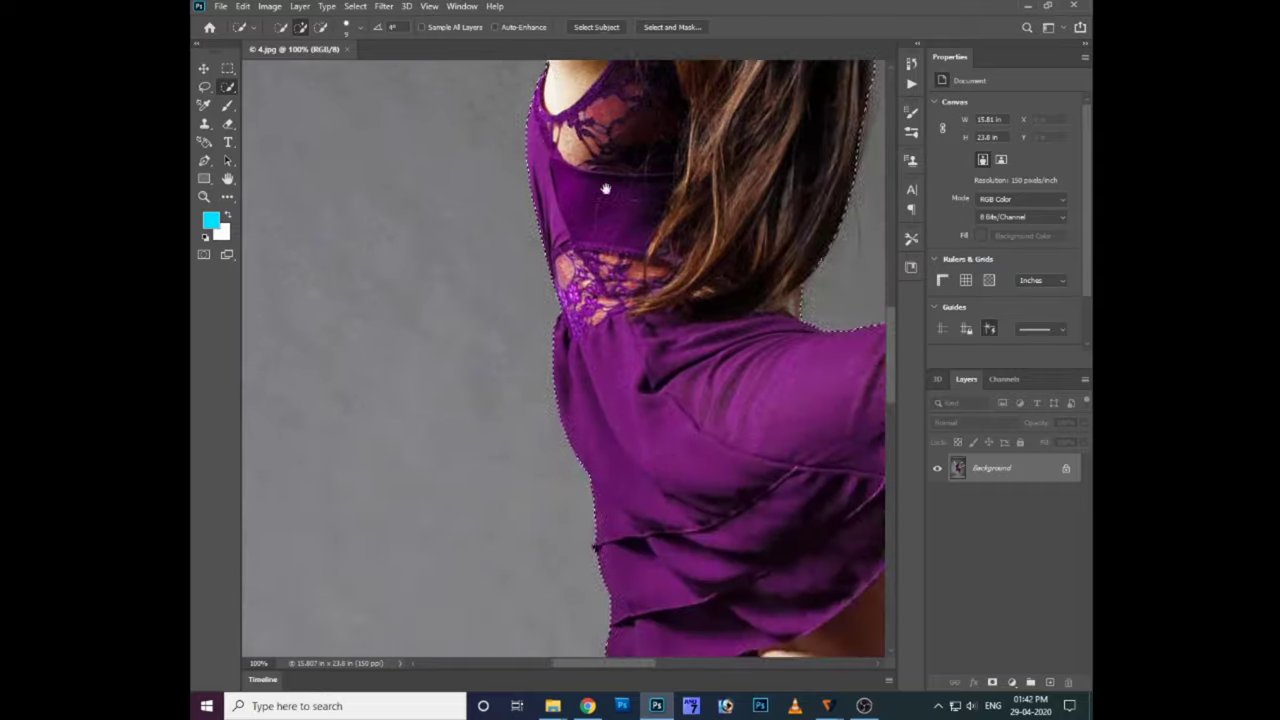
scroll(606, 183, down, 4)
scroll(617, 210, down, 5)
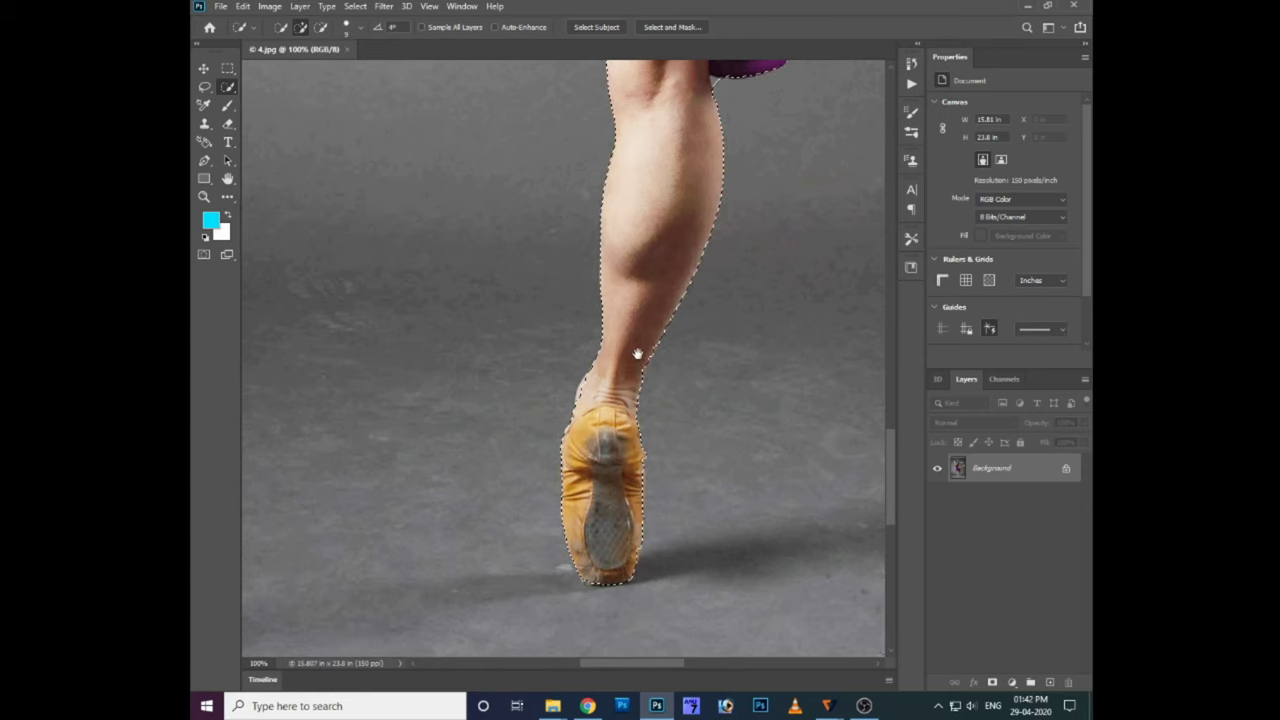
key(ctrl+minus)
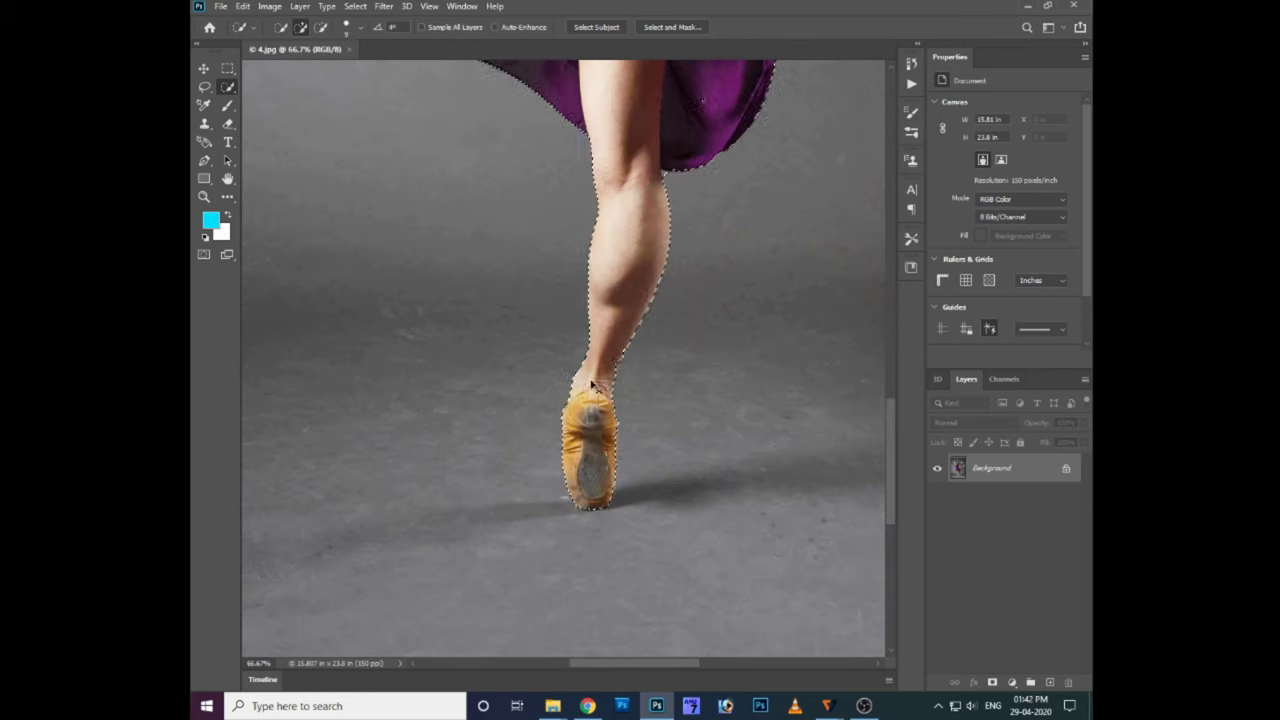
- Pan over the dancer to review the selection up to her upper body
scroll(706, 298, up, 1)
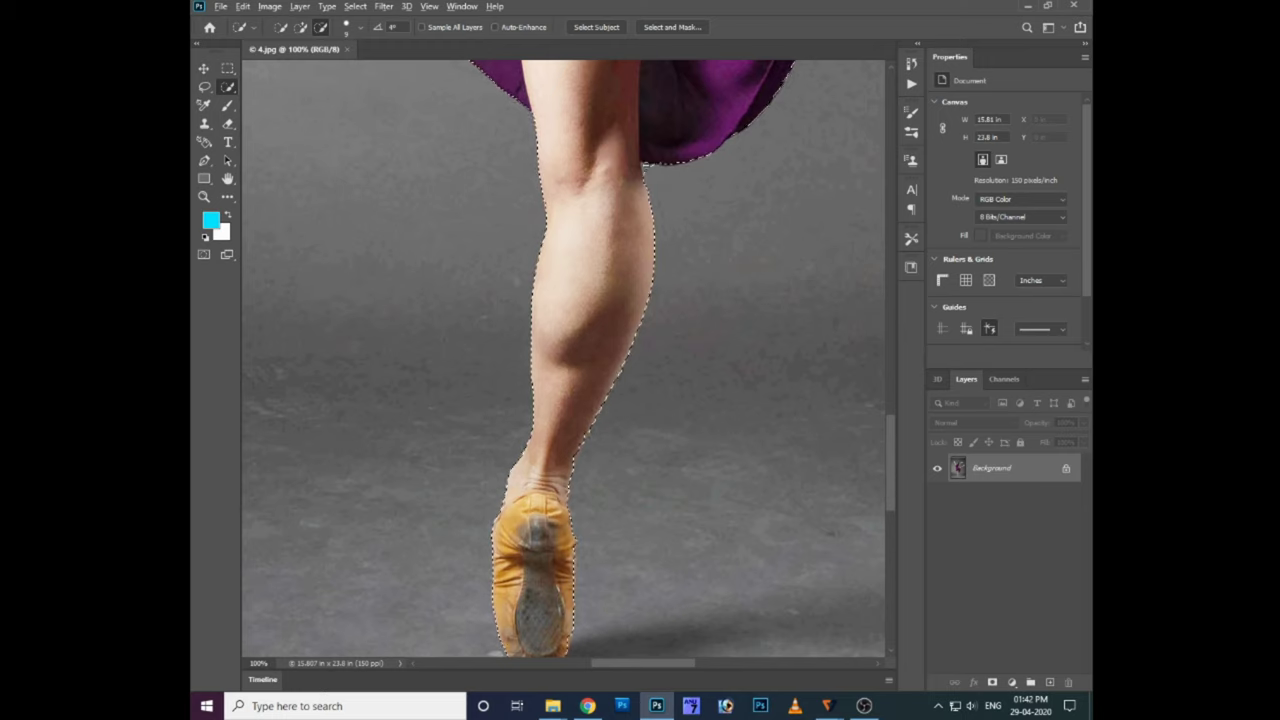
scroll(660, 168, down, 4)
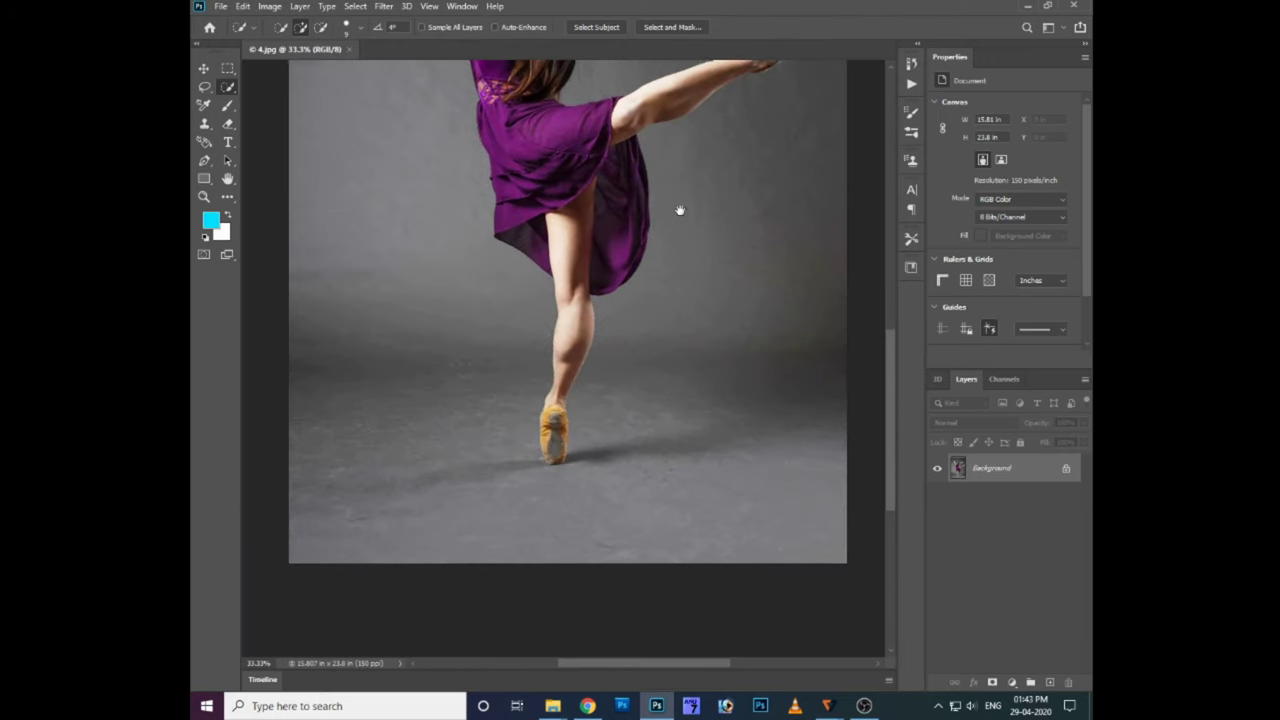
scroll(680, 209, up, 3)
scroll(684, 215, up, 1)
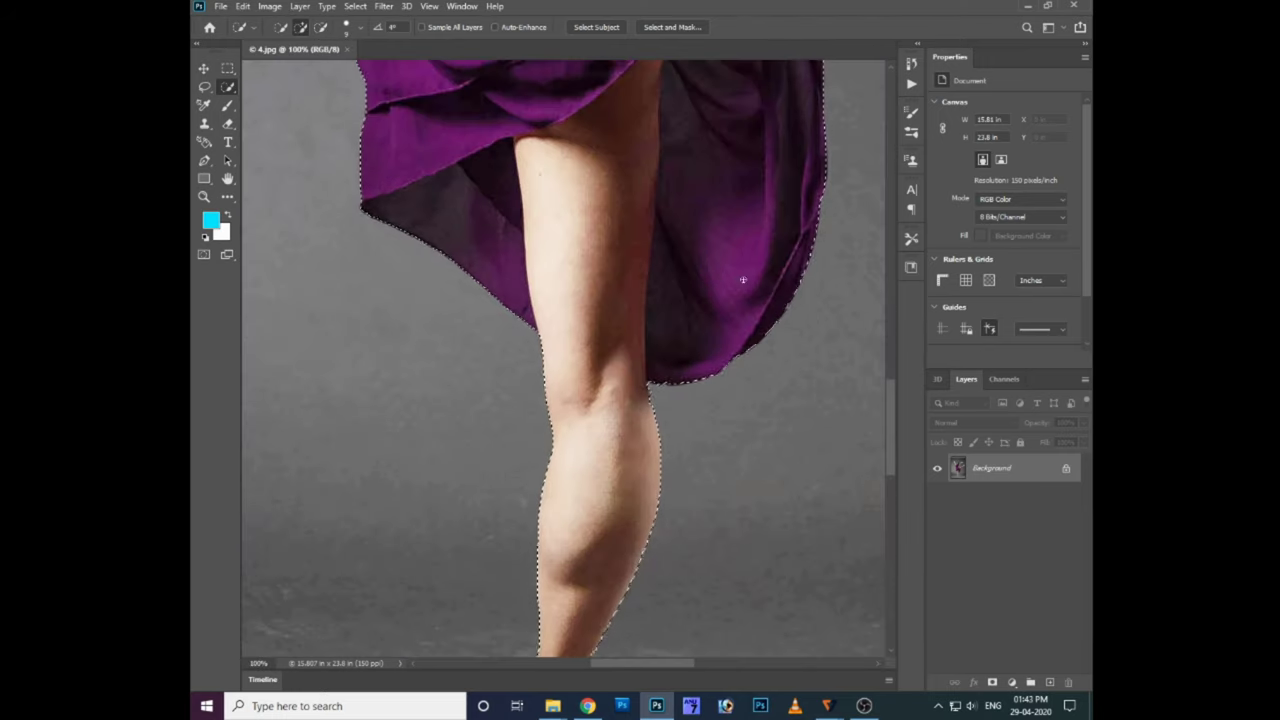
scroll(743, 280, down, 2)
scroll(745, 275, up, 3)
scroll(600, 330, up, 1)
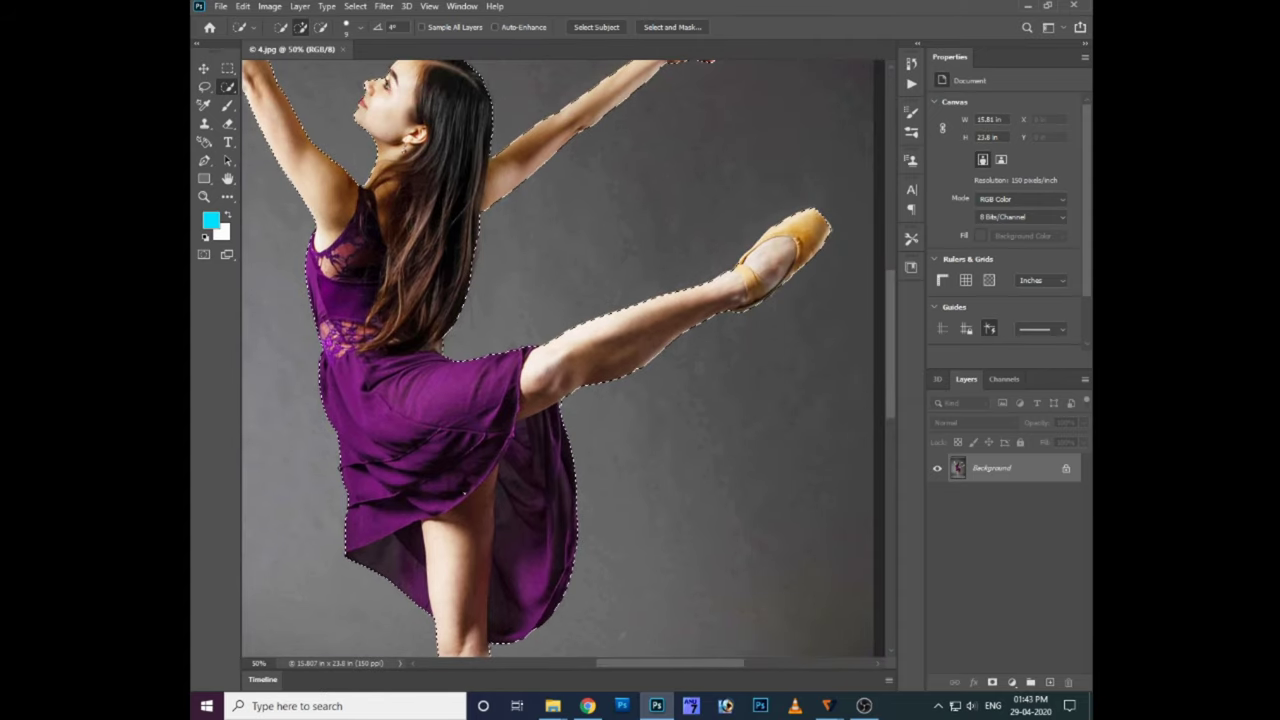
drag(560, 300, 600, 410)
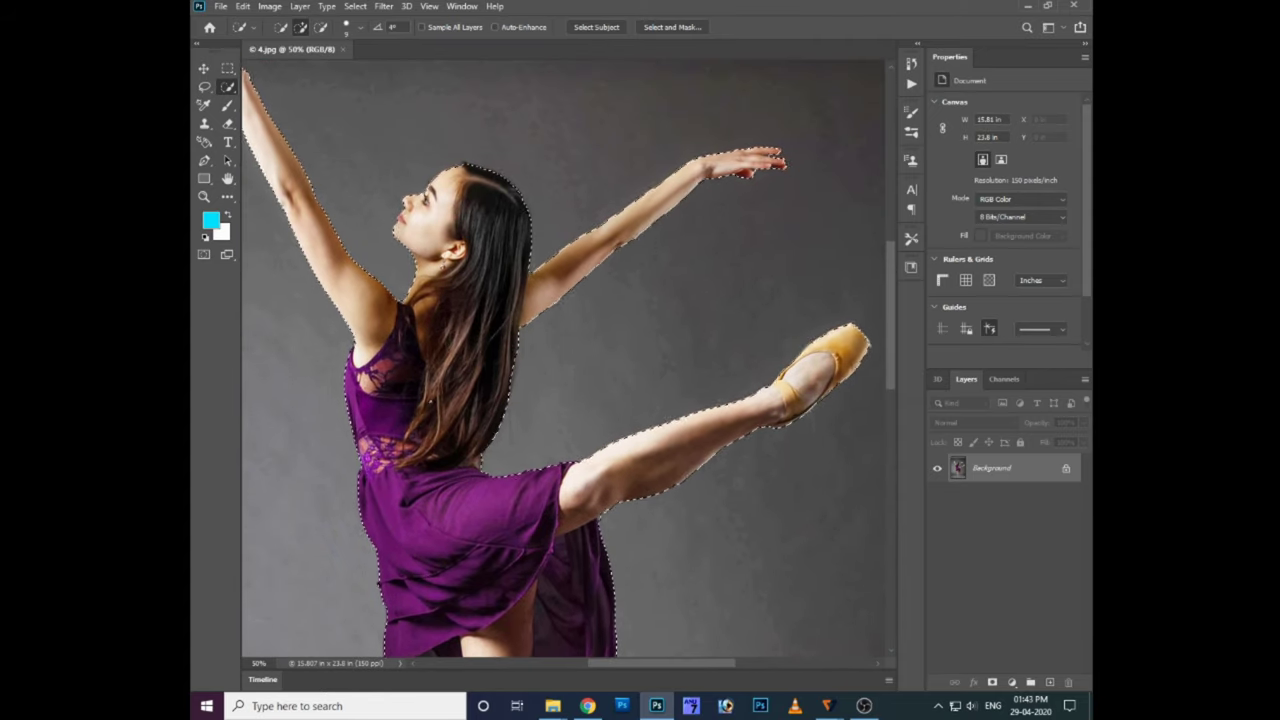
scroll(465, 502, down, 1)
scroll(465, 502, down, 2)
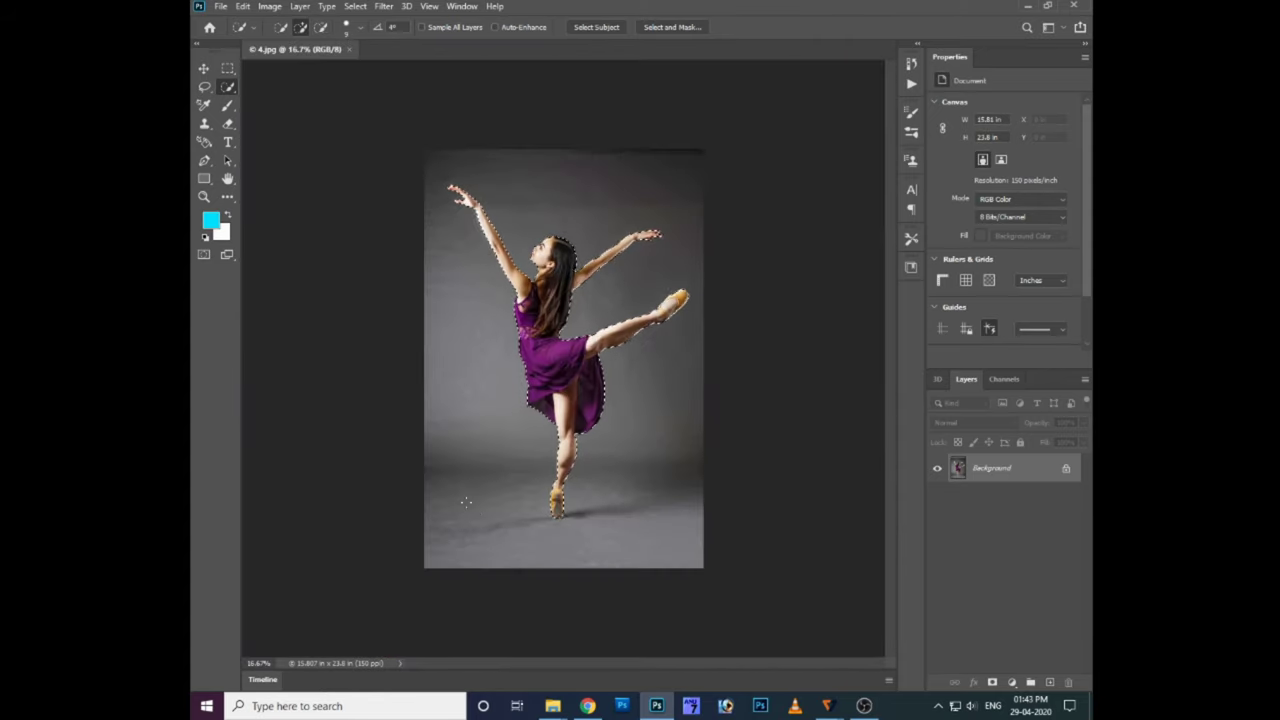
key(shift+F6)
text(1.2)
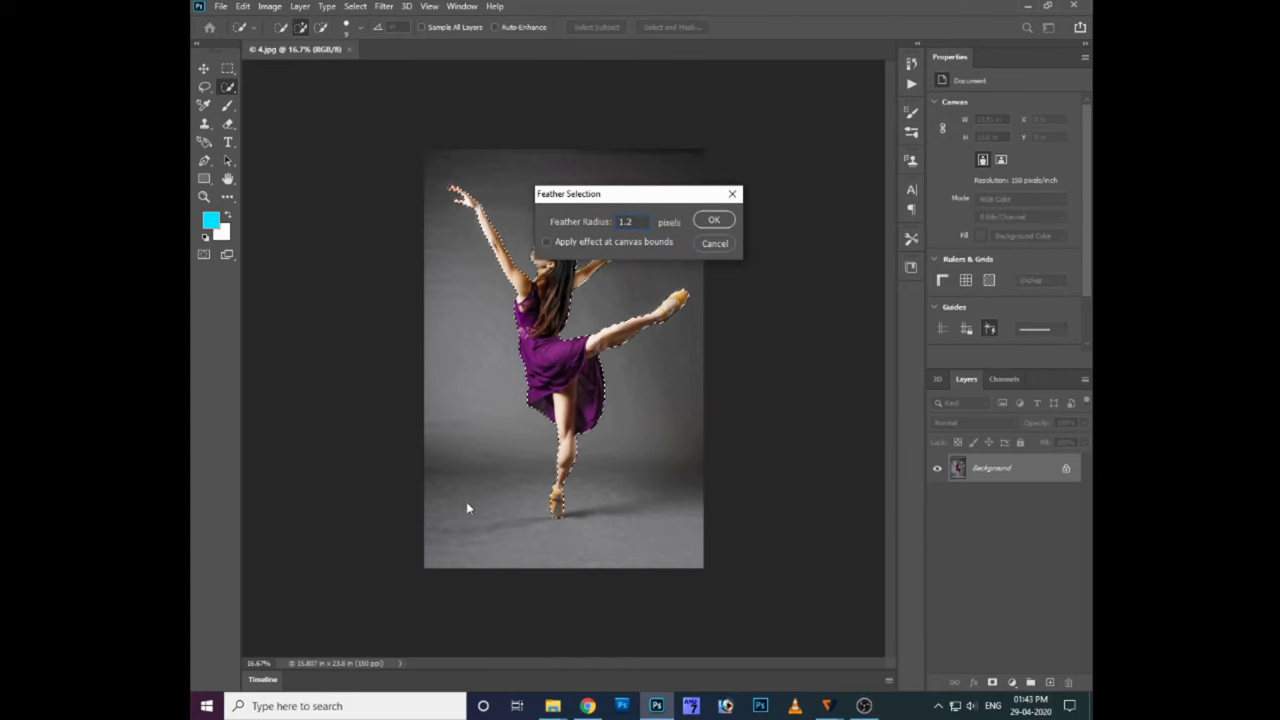
- Feather the dancer selection and add a layer mask hiding the grey background
key(Return)
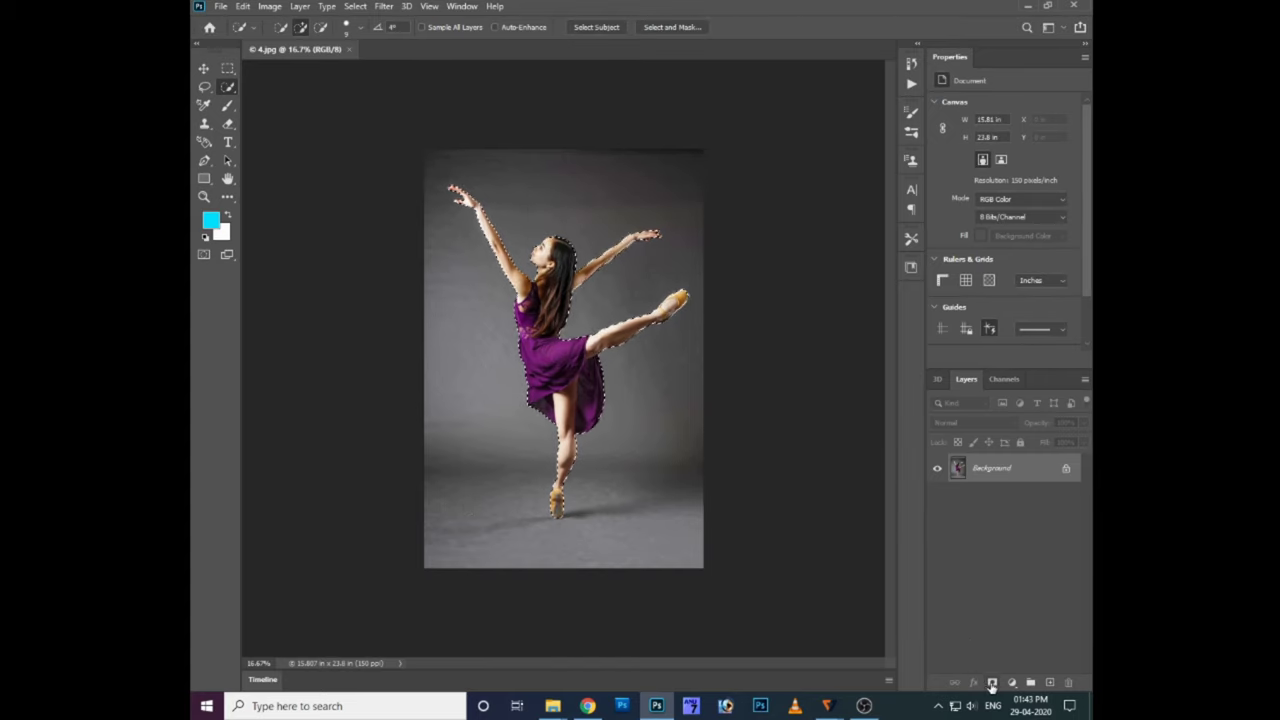
click(992, 683)
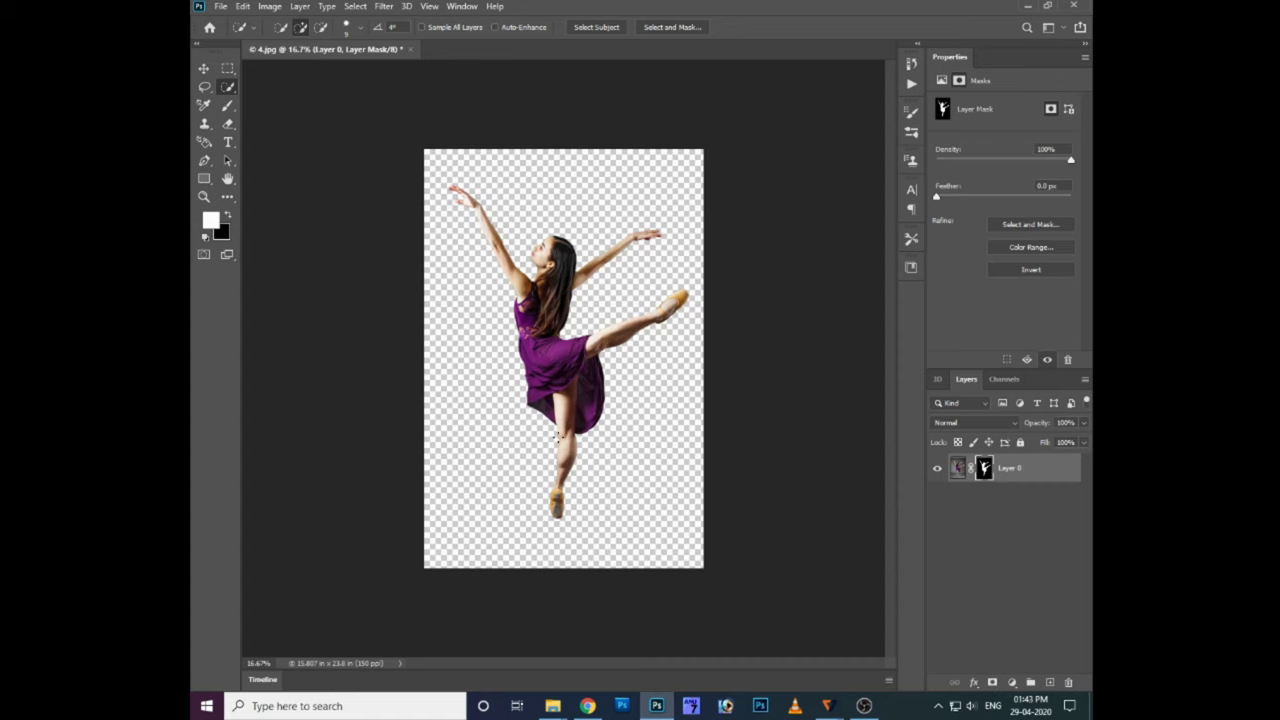
key(v)
key(ctrl+2)
- Duplicate the masked dancer layer as Layer 0 copy, then select Layer 0's mask
key(ctrl+plus)
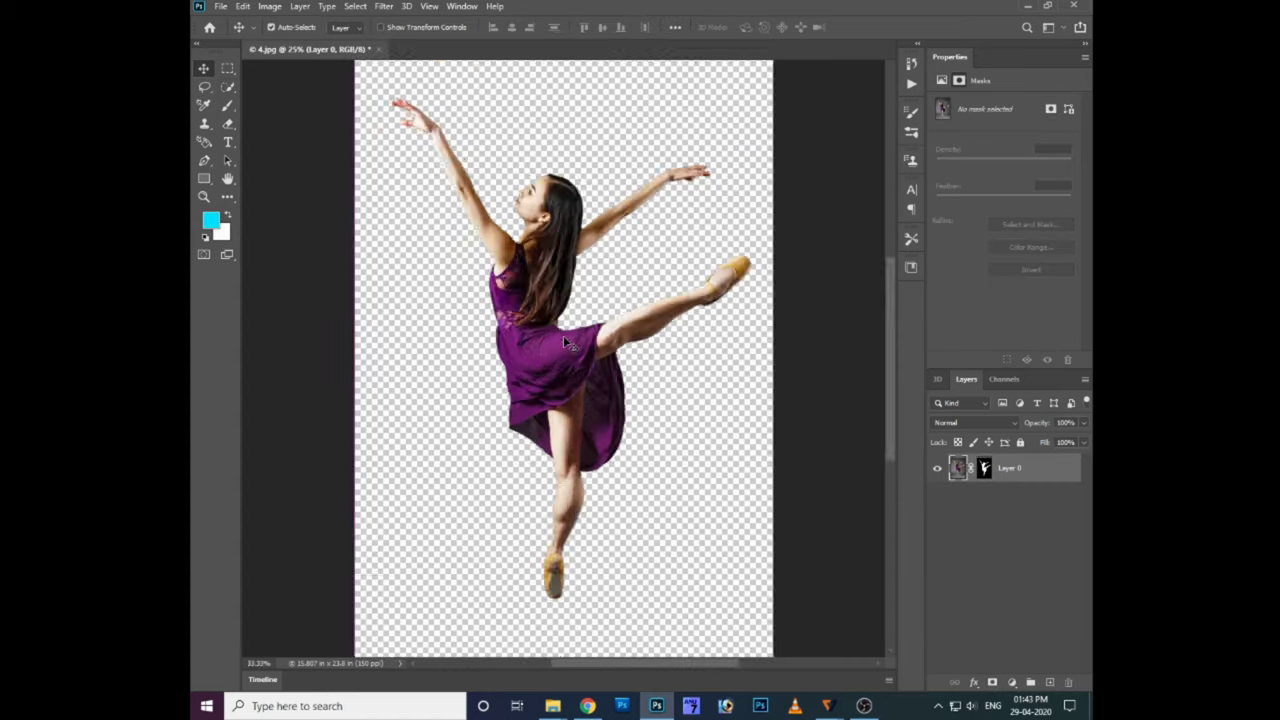
key(ctrl+plus)
key(ctrl+plus)
scroll(555, 325, up, 3)
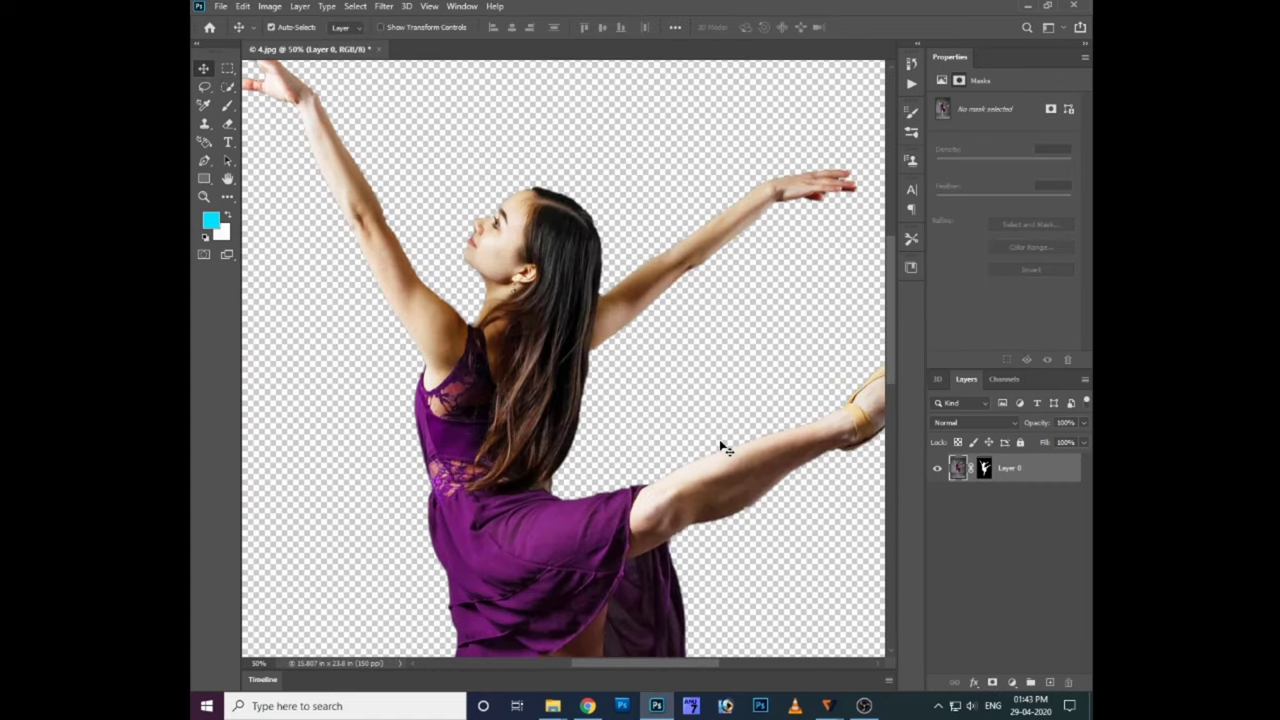
key(ctrl+j)
key(ctrl+0)
click(984, 497)
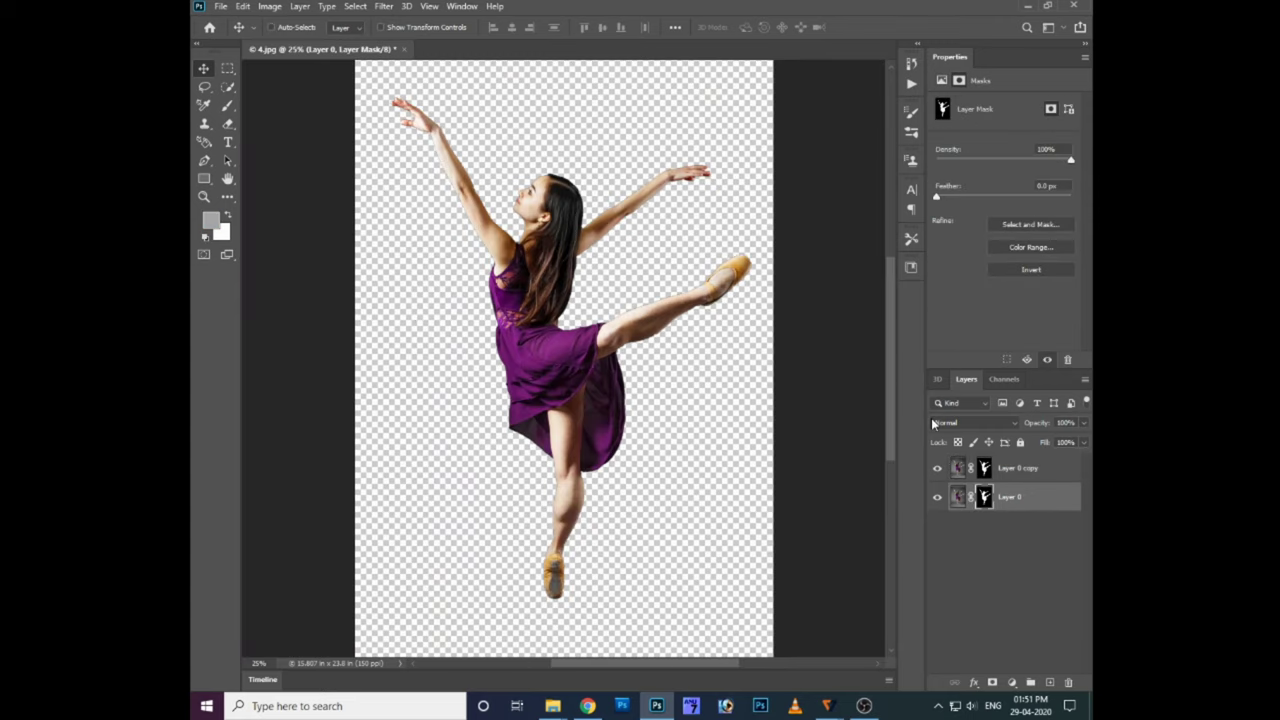
- Erase Layer 0's mask to white so the full photo and grey backdrop return
key(e)
key(ctrl+minus)
mouse_move(614, 271)
mouse_down()
mouse_move(651, 157)
mouse_move(460, 222)
mouse_move(700, 243)
mouse_move(671, 614)
mouse_move(457, 443)
mouse_move(530, 515)
mouse_move(614, 243)
mouse_move(686, 371)
mouse_move(634, 543)
mouse_move(647, 417)
mouse_up()
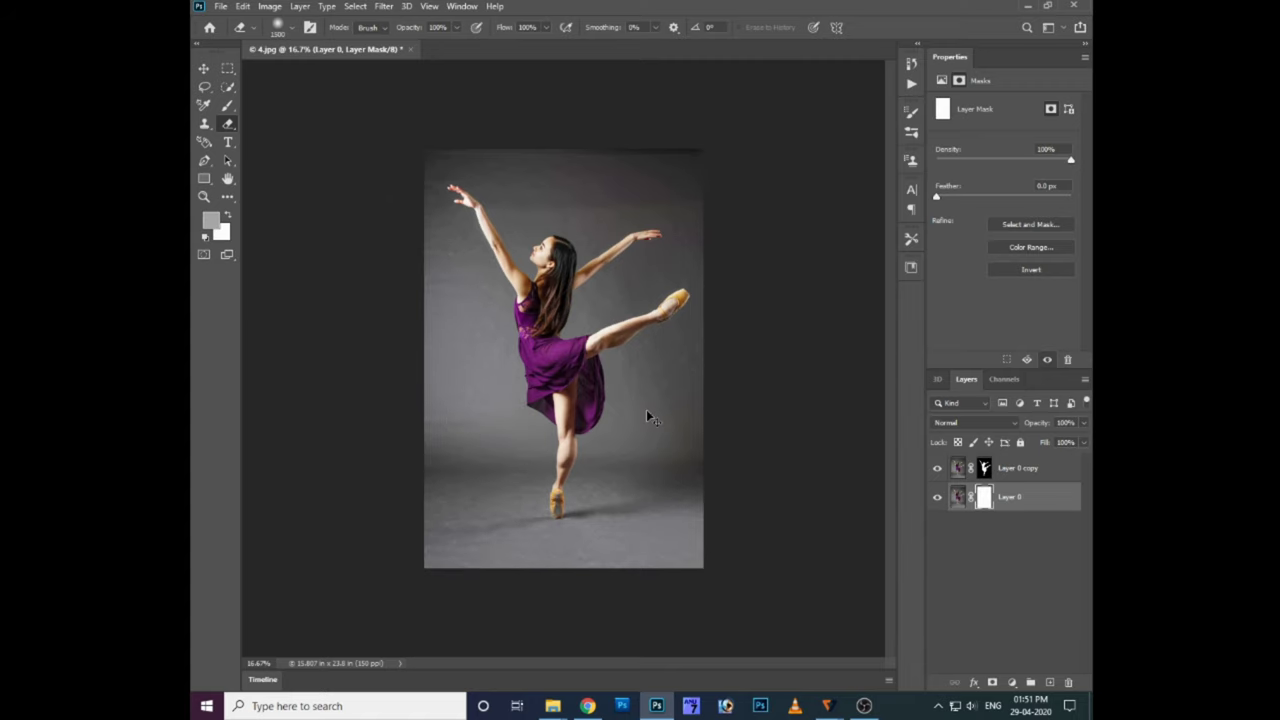
key(ctrl+plus)
key(v)
key(ctrl+plus)
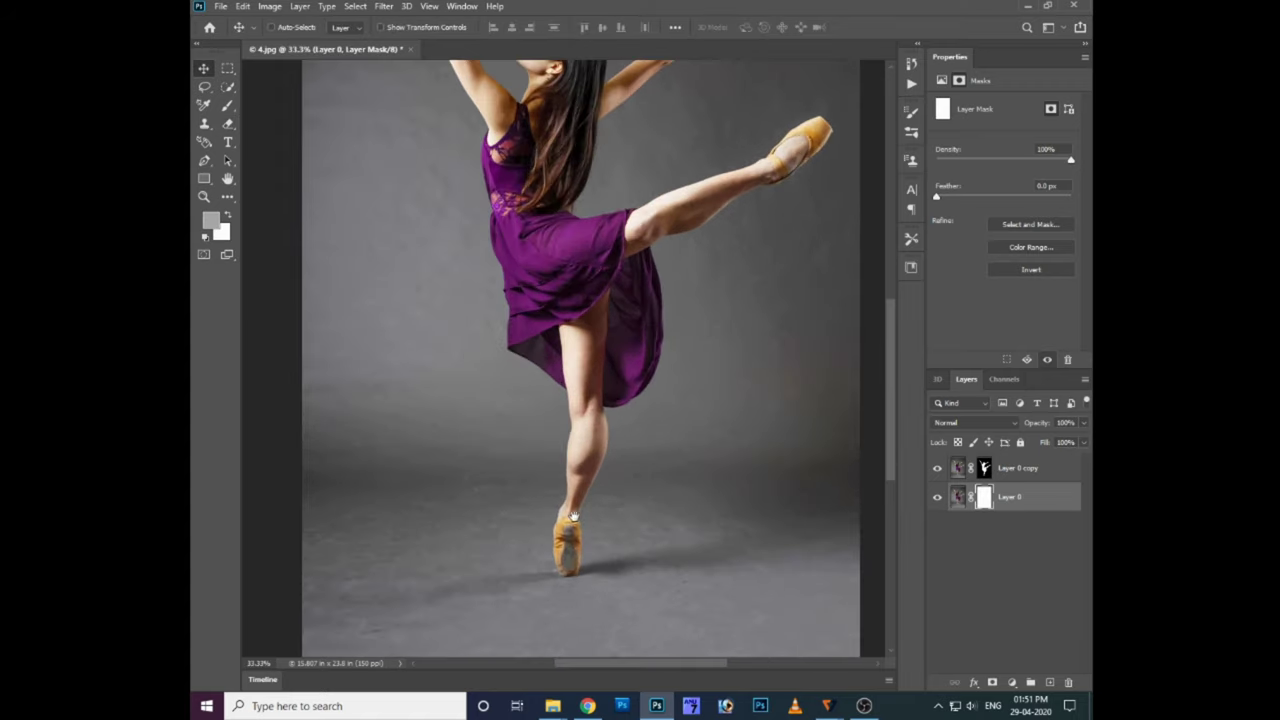
key(ctrl+minus)
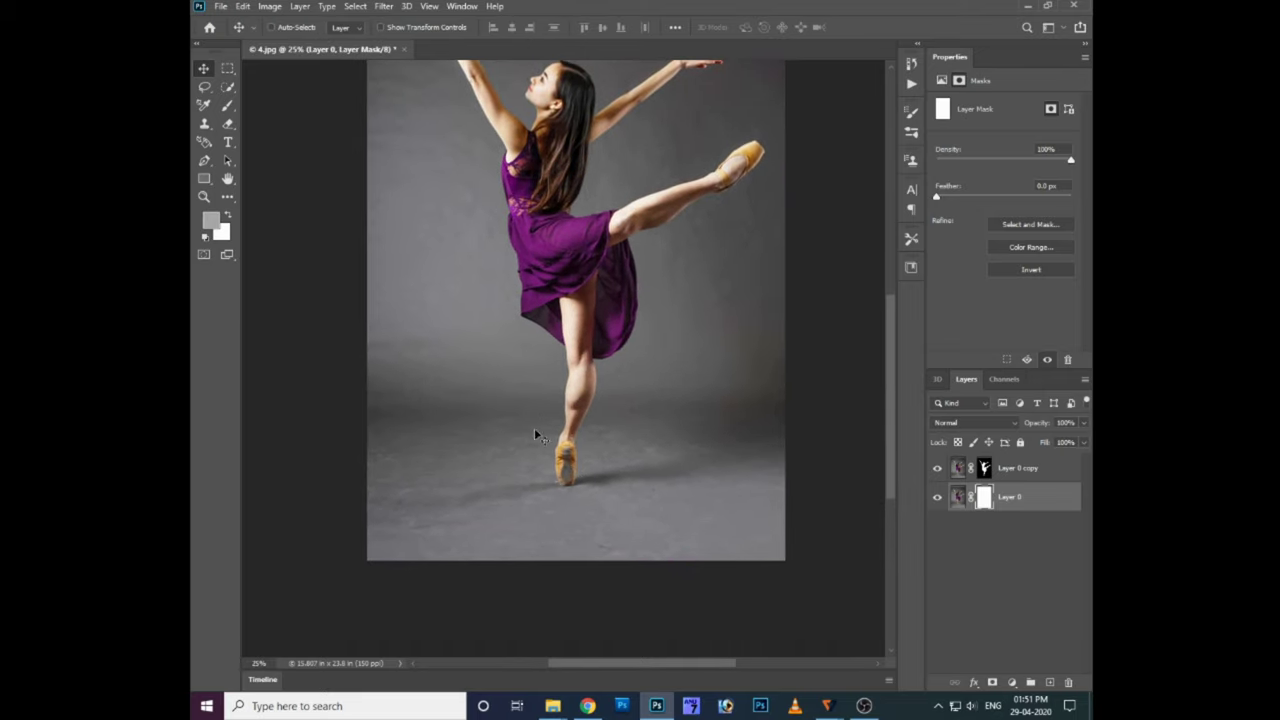
- Set the foreground colour to a light cyan
click(210, 220)
click(706, 451)
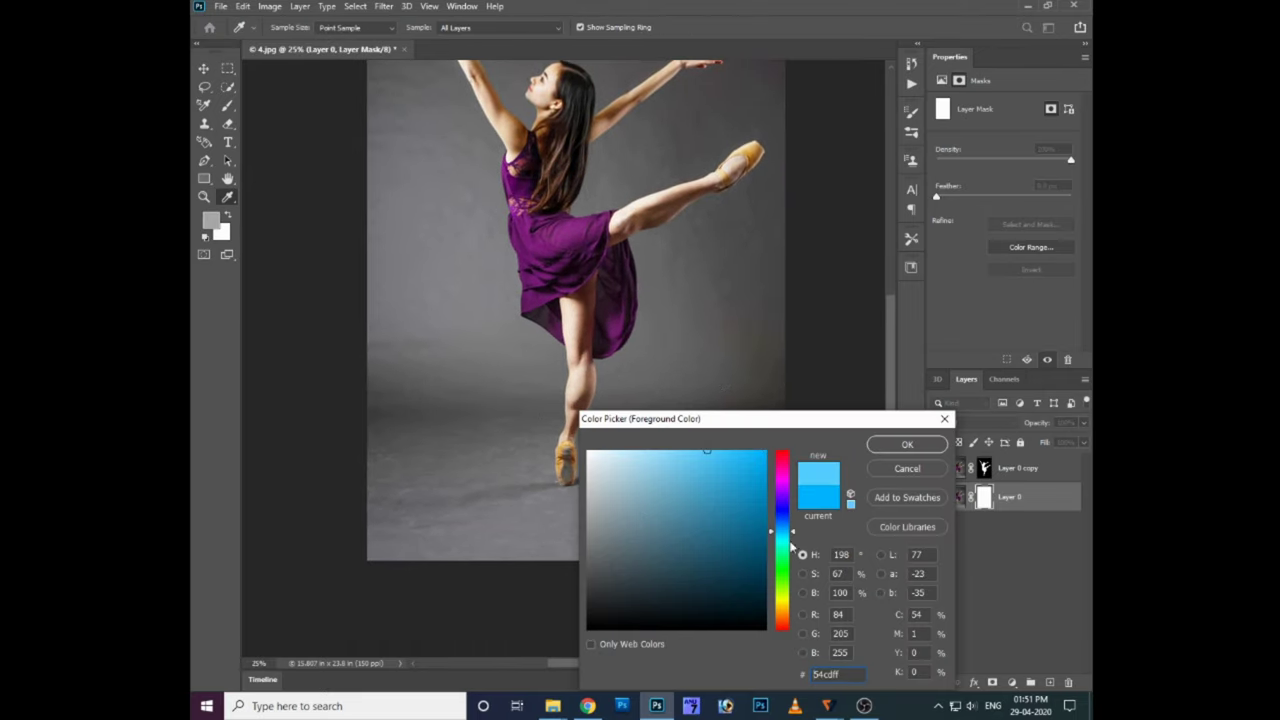
click(777, 535)
key(Escape)
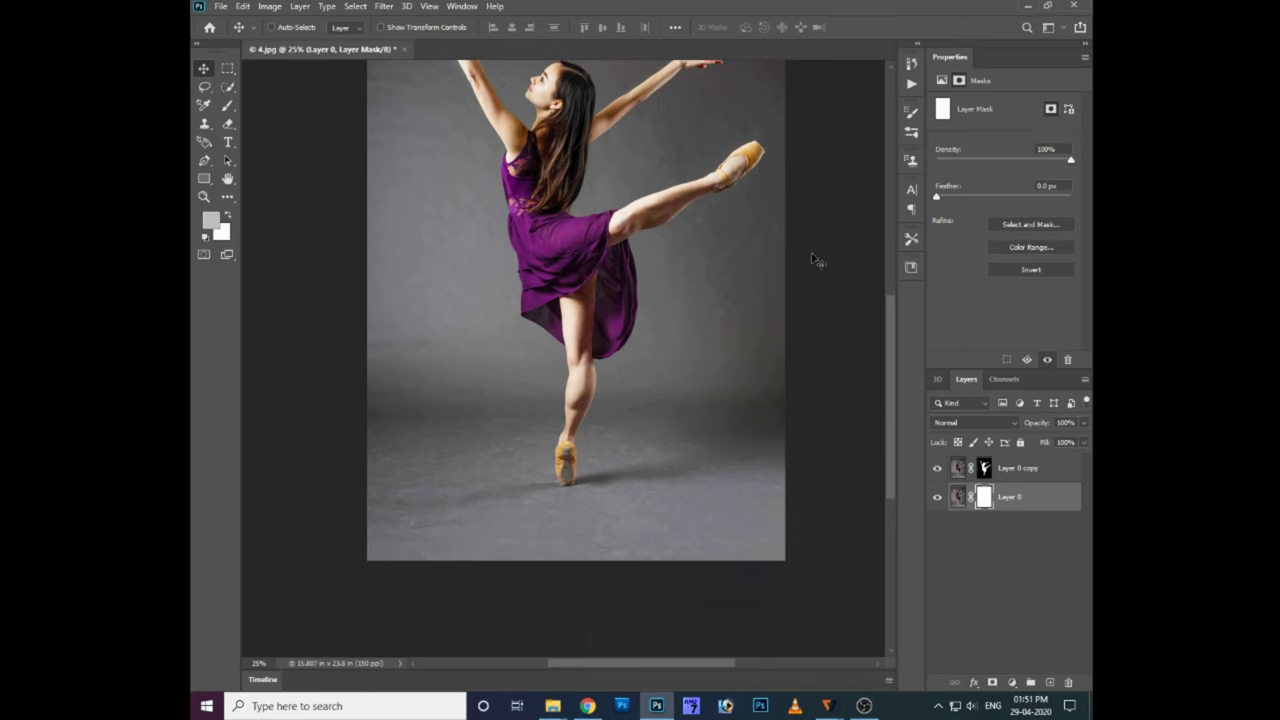
- Add a new empty Layer 1 above Layer 0 copy
click(1047, 470)
key(ctrl+shift+n)
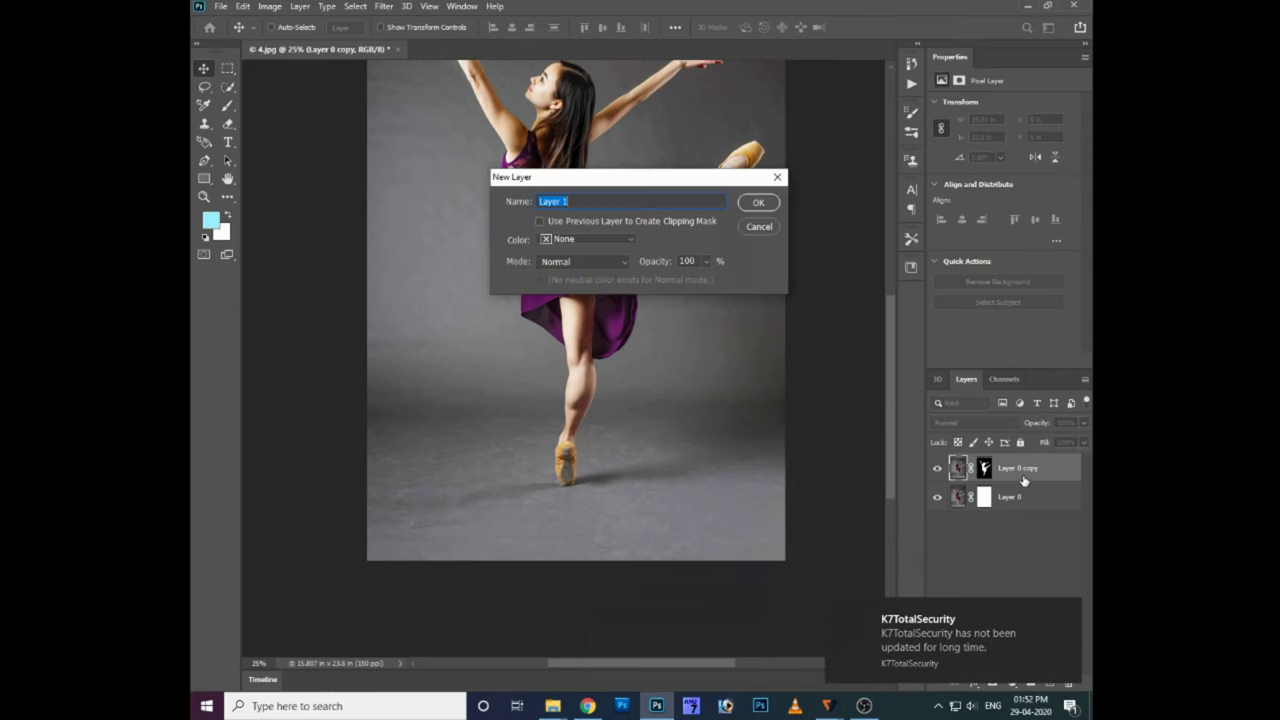
key(Return)
click(1068, 613)
- Try the Sampled Brush 558 water brush around the feet, then undo those strokes
click(911, 131)
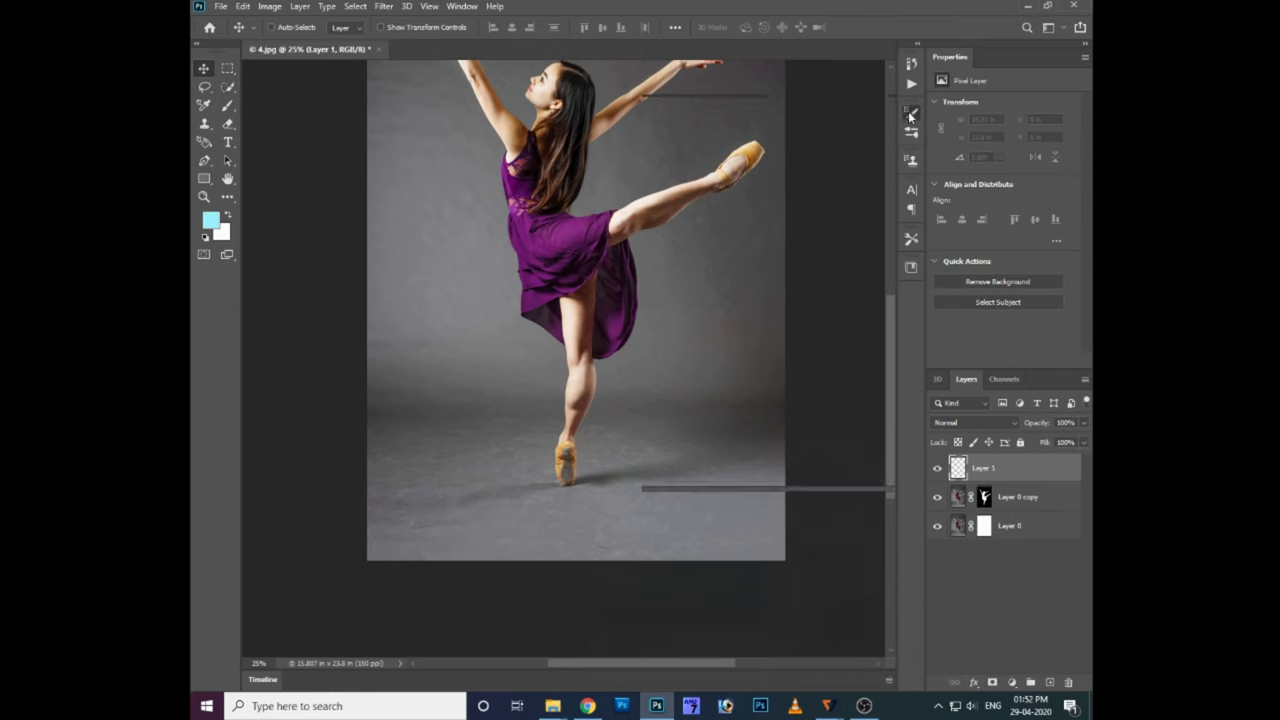
scroll(762, 390, down, 5)
scroll(780, 440, down, 5)
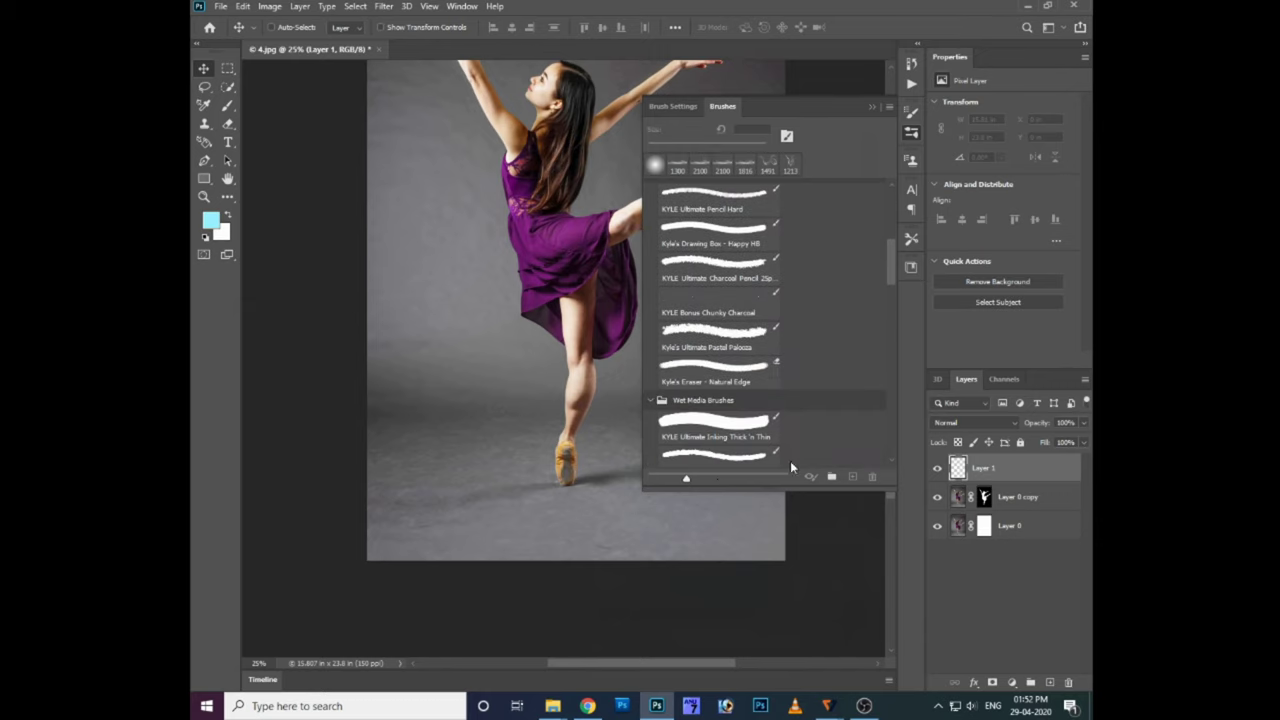
drag(688, 482, 664, 480)
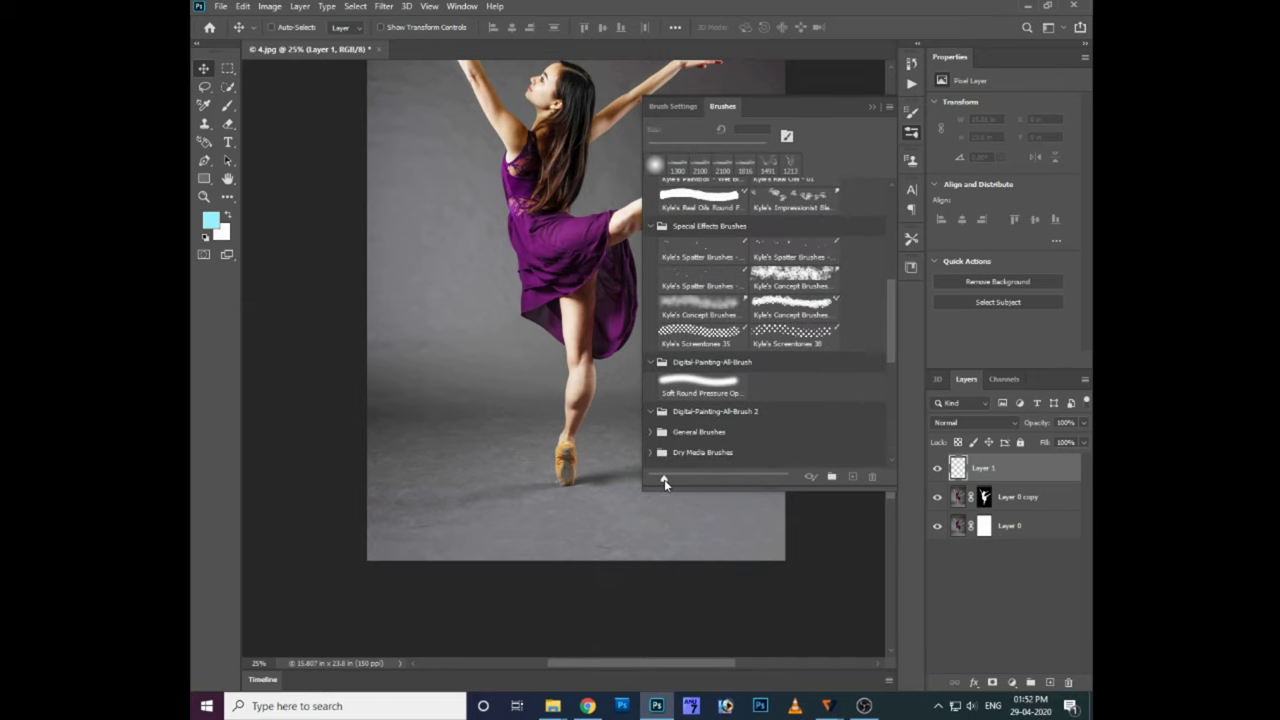
scroll(731, 420, down, 3)
scroll(705, 323, down, 2)
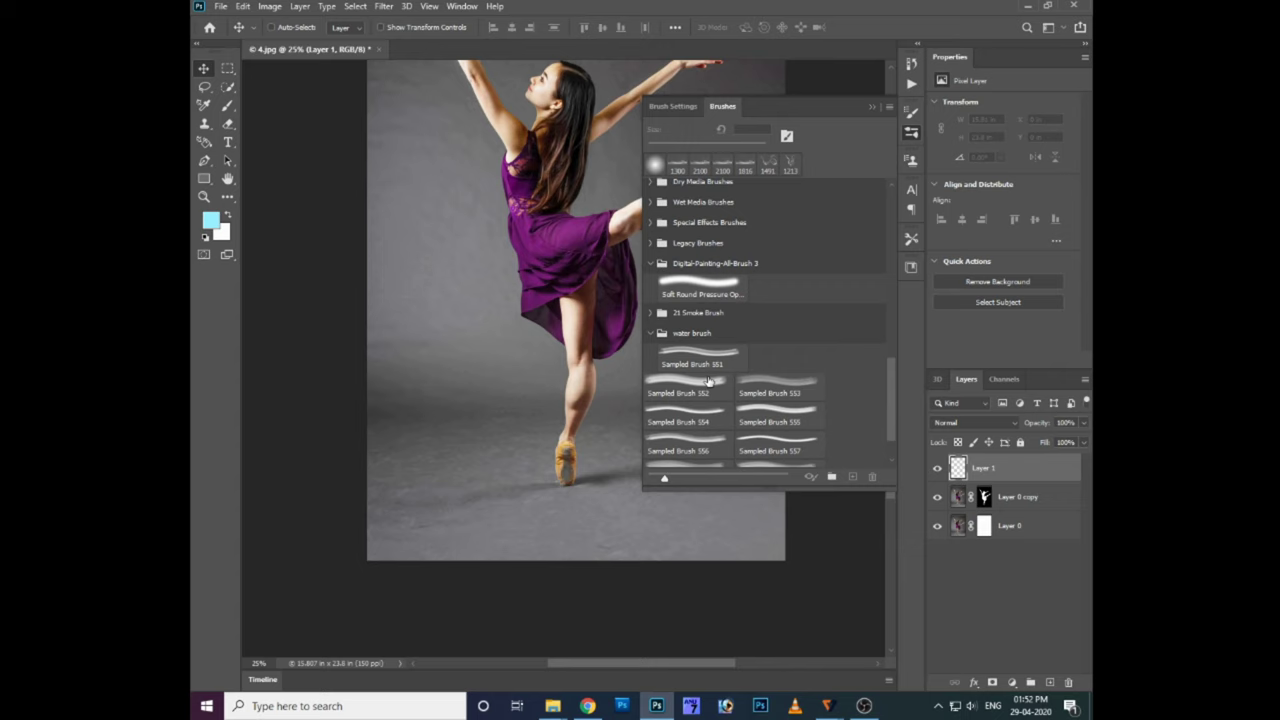
scroll(708, 382, down, 1)
click(688, 428)
drag(540, 420, 560, 470)
mouse_move(560, 400)
mouse_down()
mouse_move(600, 460)
mouse_move(580, 490)
mouse_up()
key(ctrl+z)
- Switch to Sampled Brush 557 with a flattened tip and test stamps near the foot
click(781, 399)
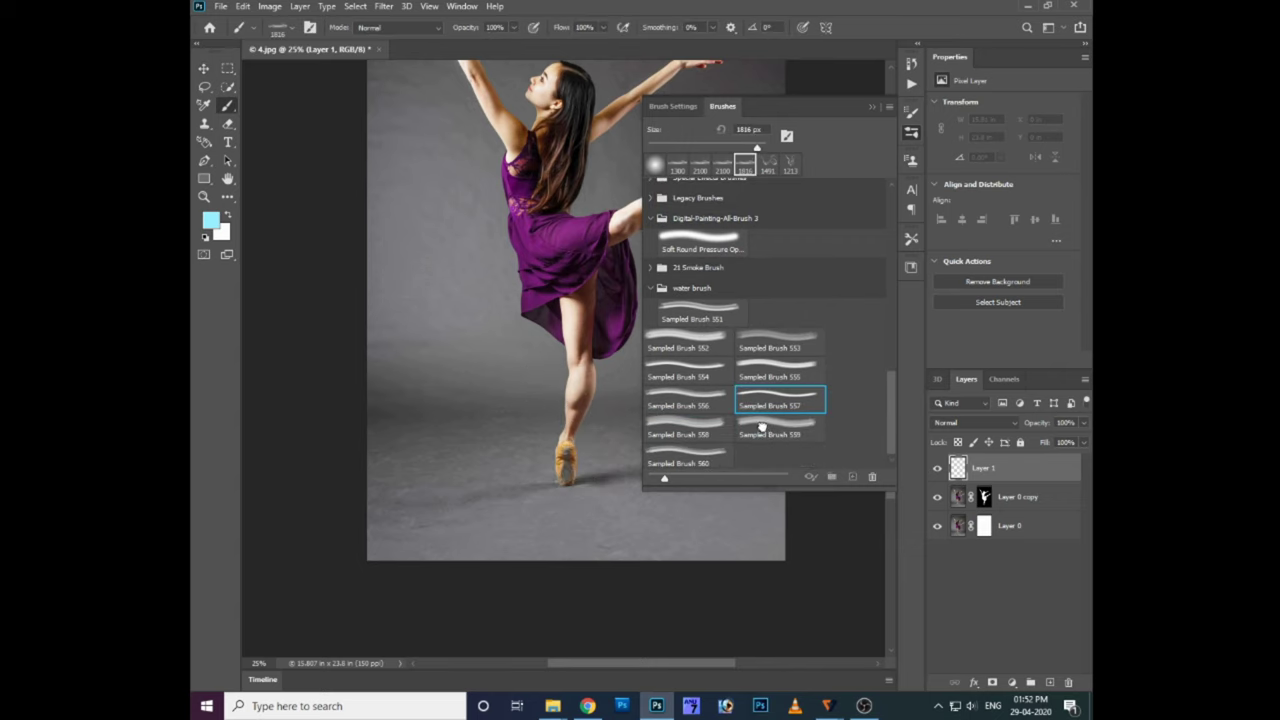
click(492, 432)
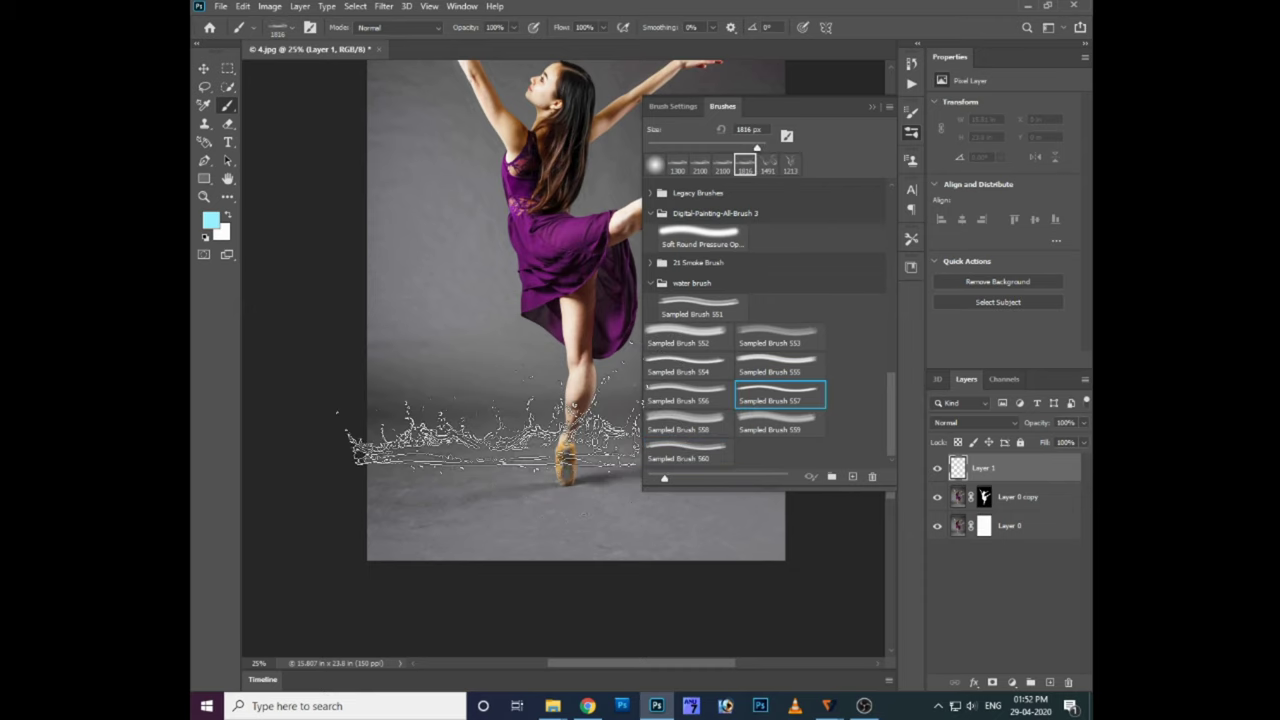
click(911, 112)
right_click(565, 322)
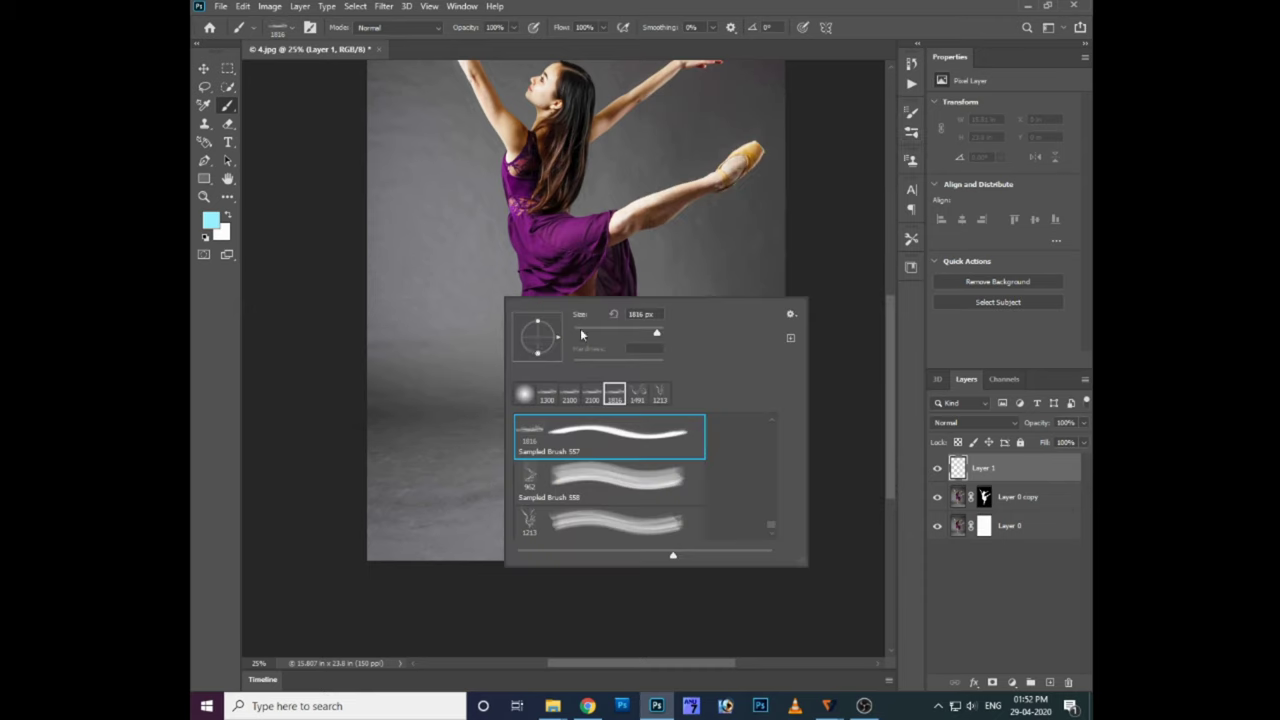
drag(538, 354, 553, 369)
click(476, 378)
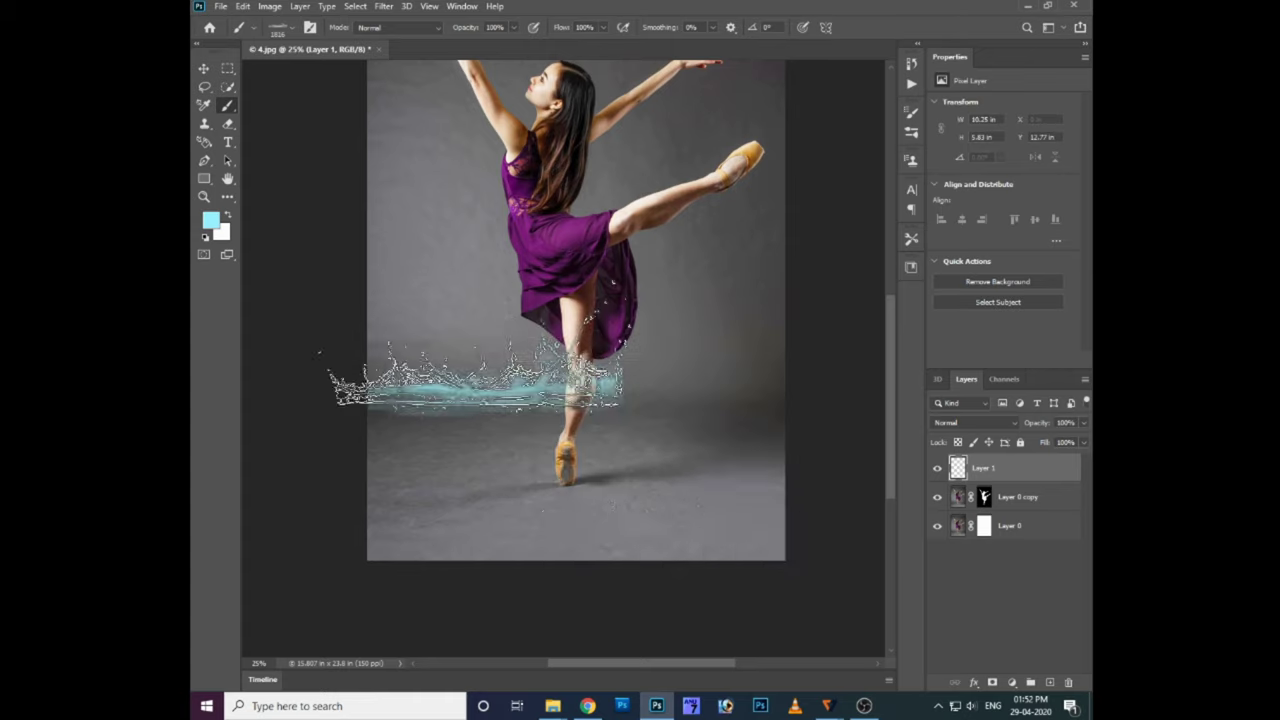
key(ctrl+z)
- Stamp a white crown splash around the dancer's standing foot on Layer 1
key(x)
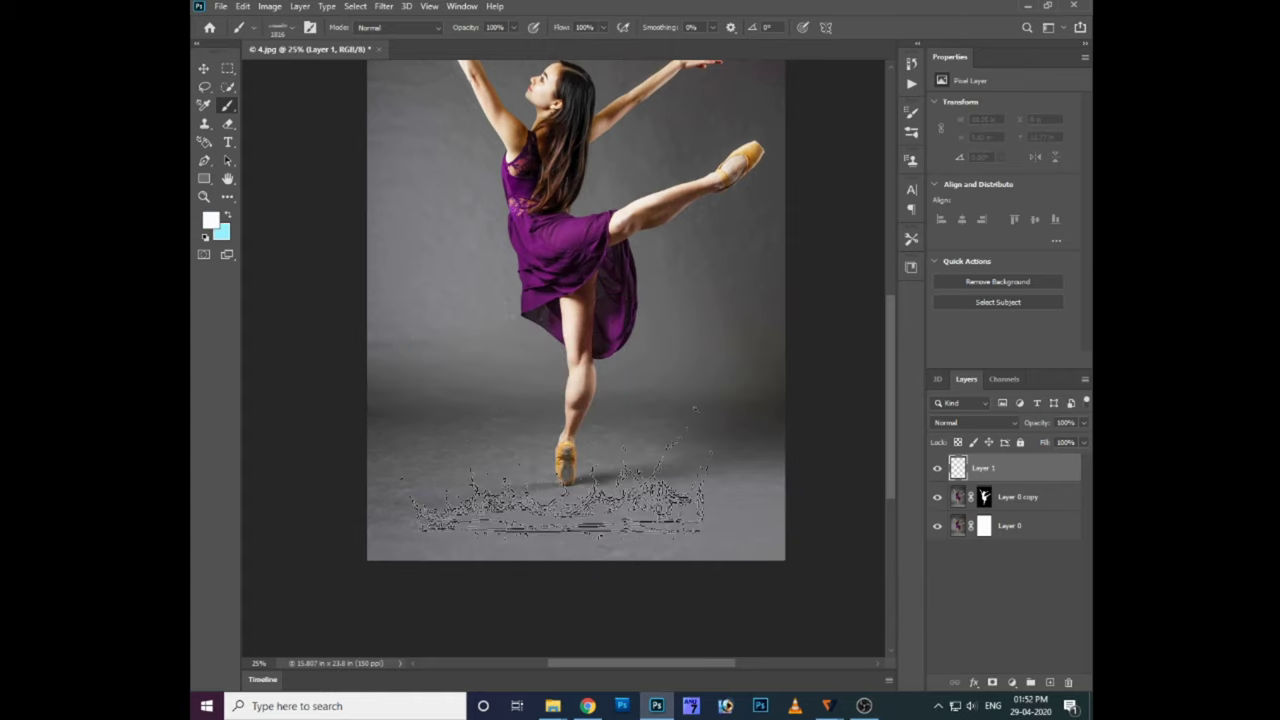
click(585, 460)
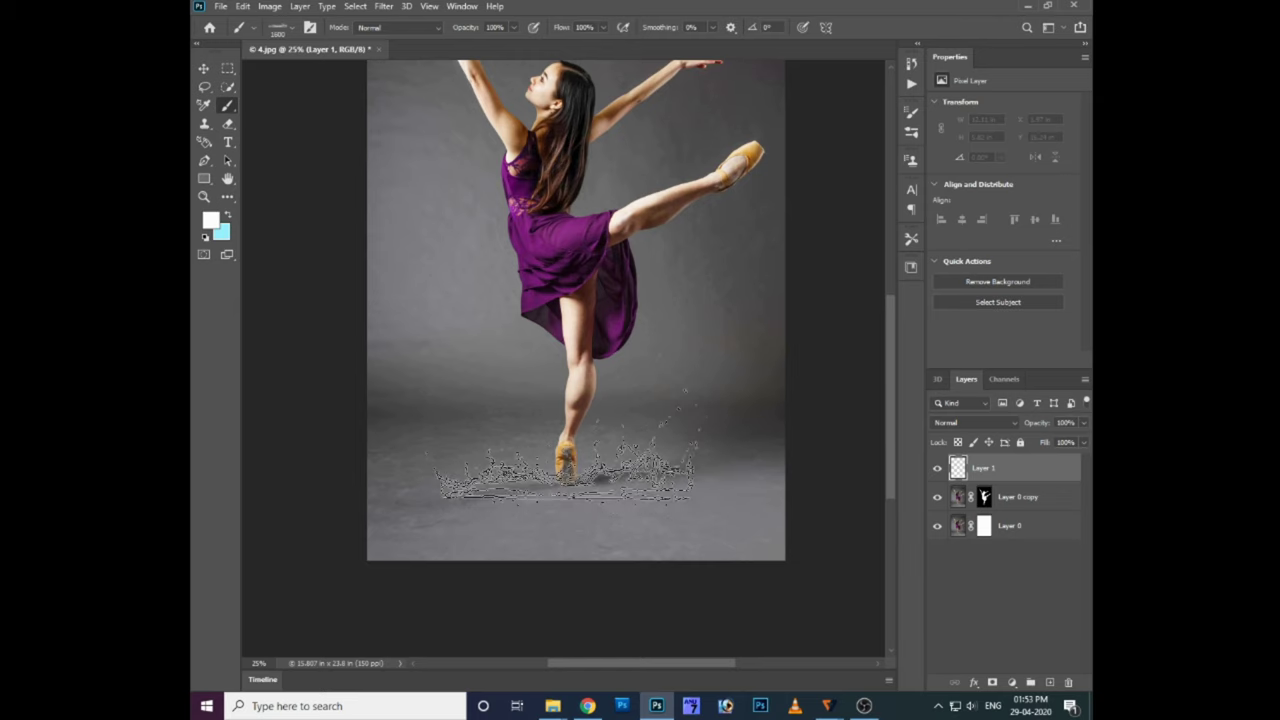
click(566, 462)
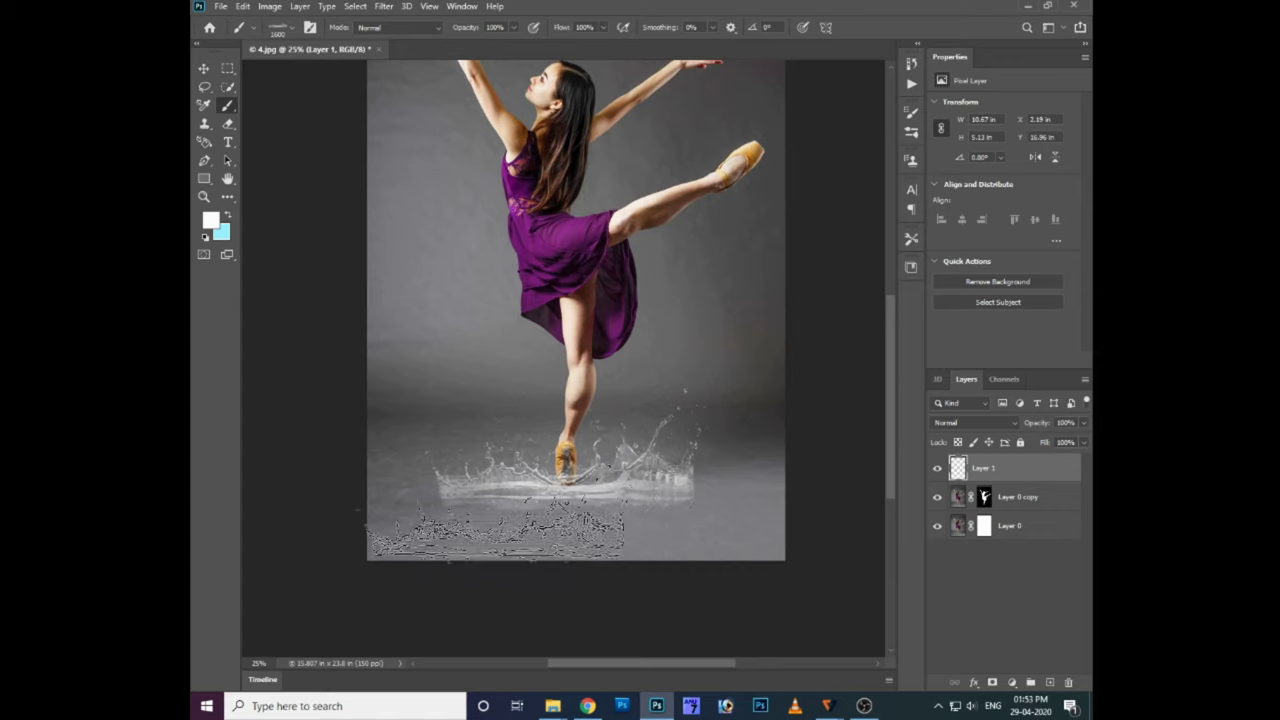
key(ctrl+j)
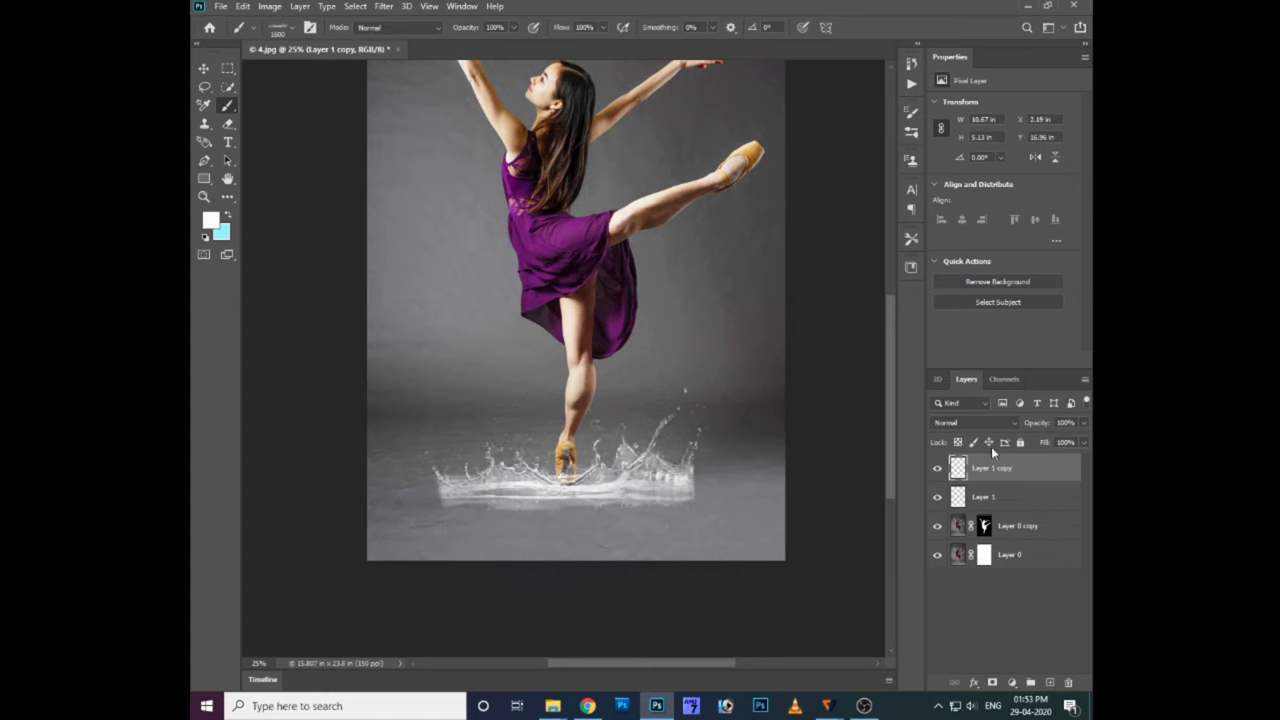
key(ctrl+e)
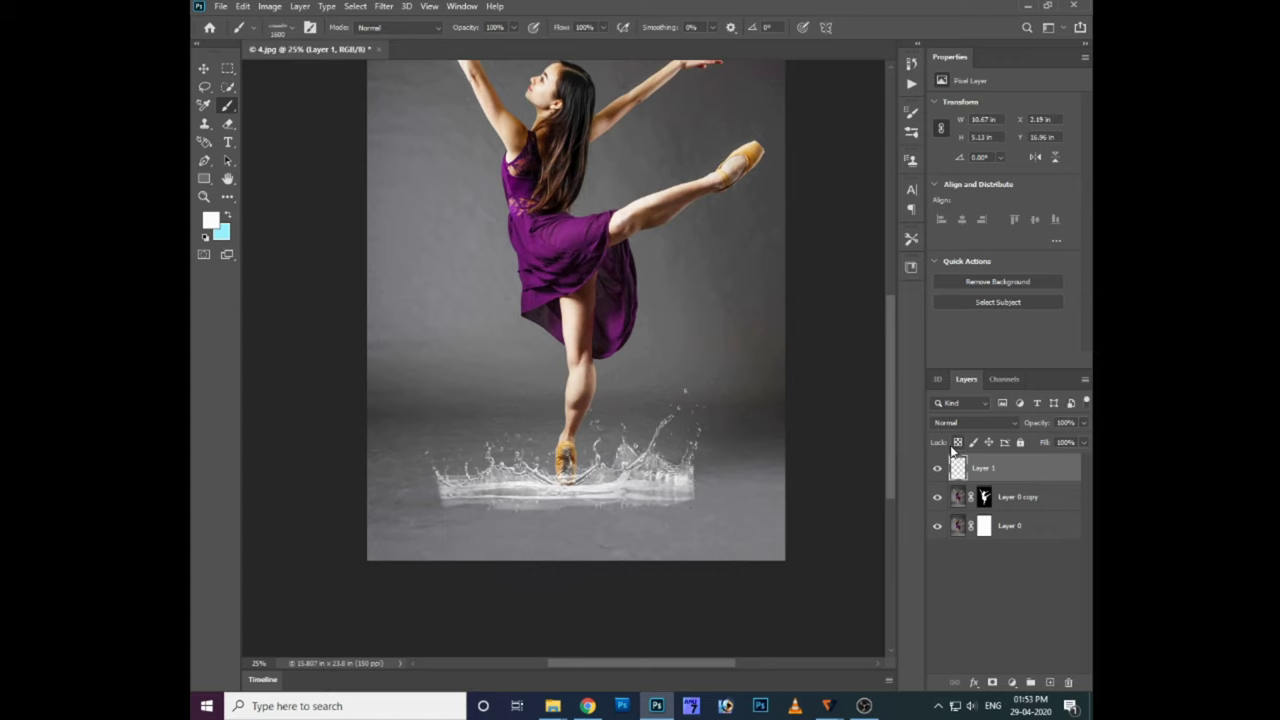
- Narrow the crown splash from both sides and move it under the foot
key(ctrl+t)
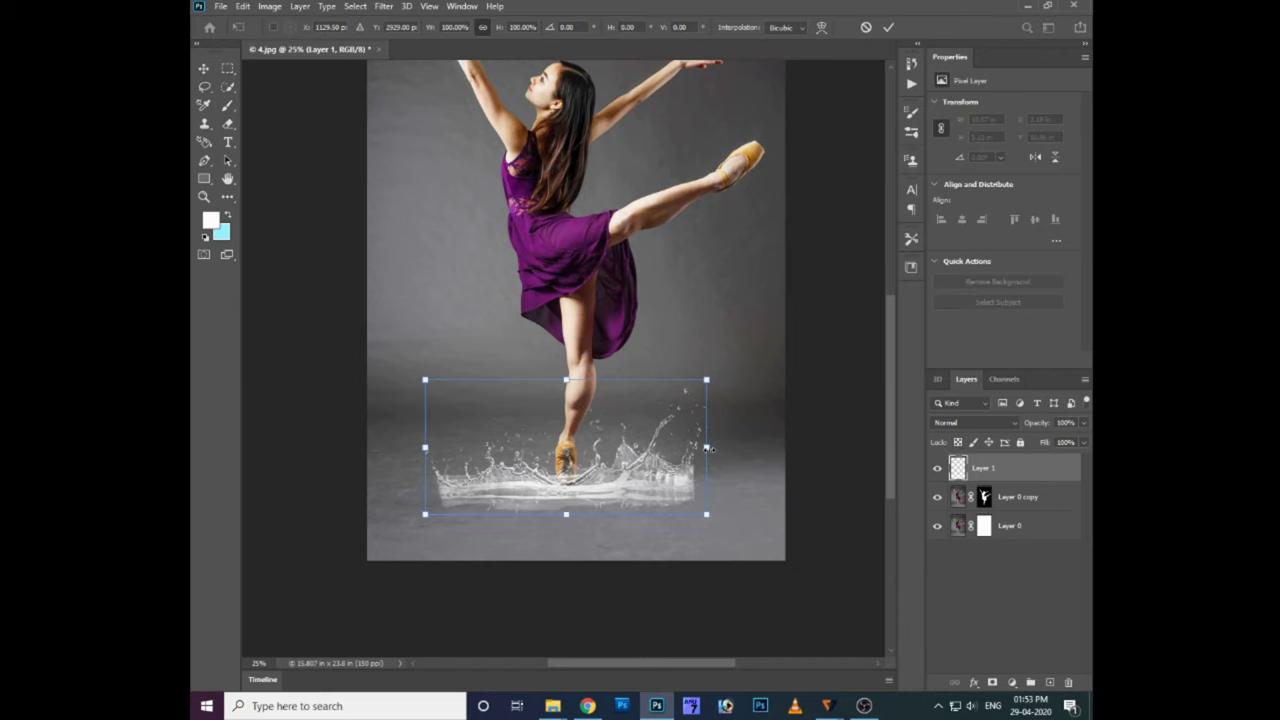
drag(706, 447, 690, 447)
drag(425, 448, 498, 448)
drag(646, 480, 614, 500)
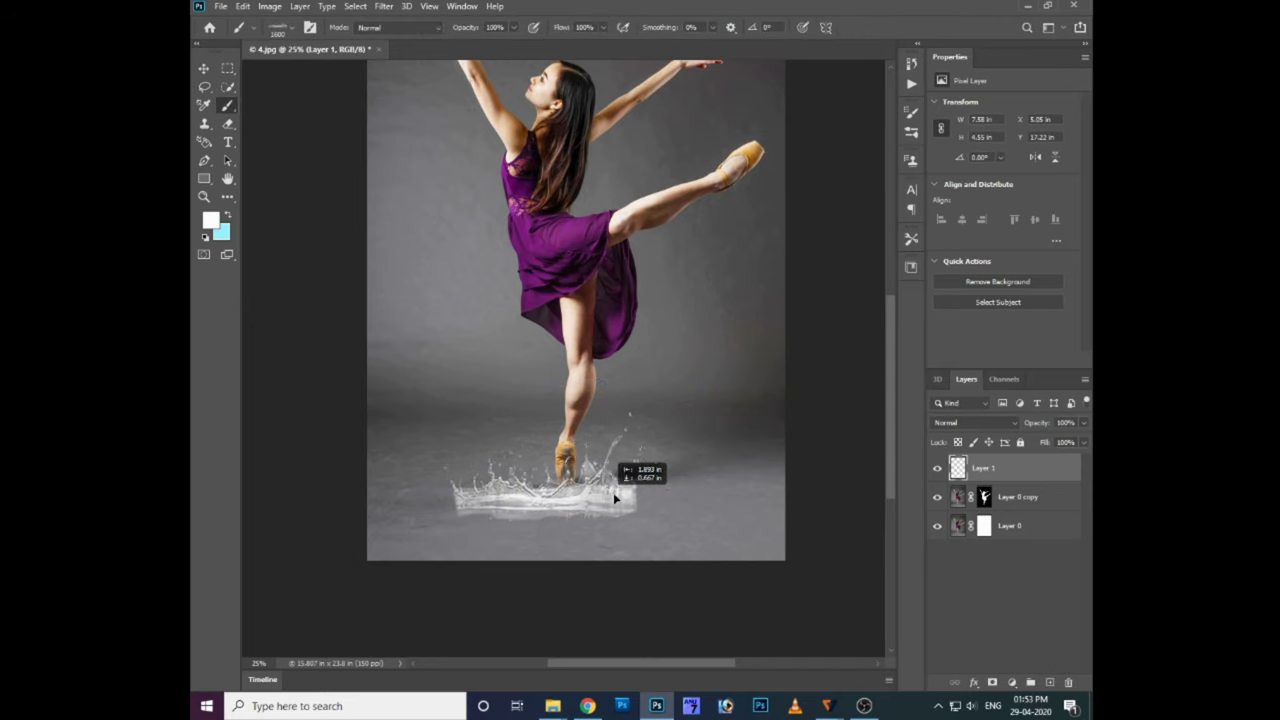
key(Return)
- Send Layer 1 below the dancer cutout and stack a splash copy above her
key(b)
key(ctrl+bracketleft)
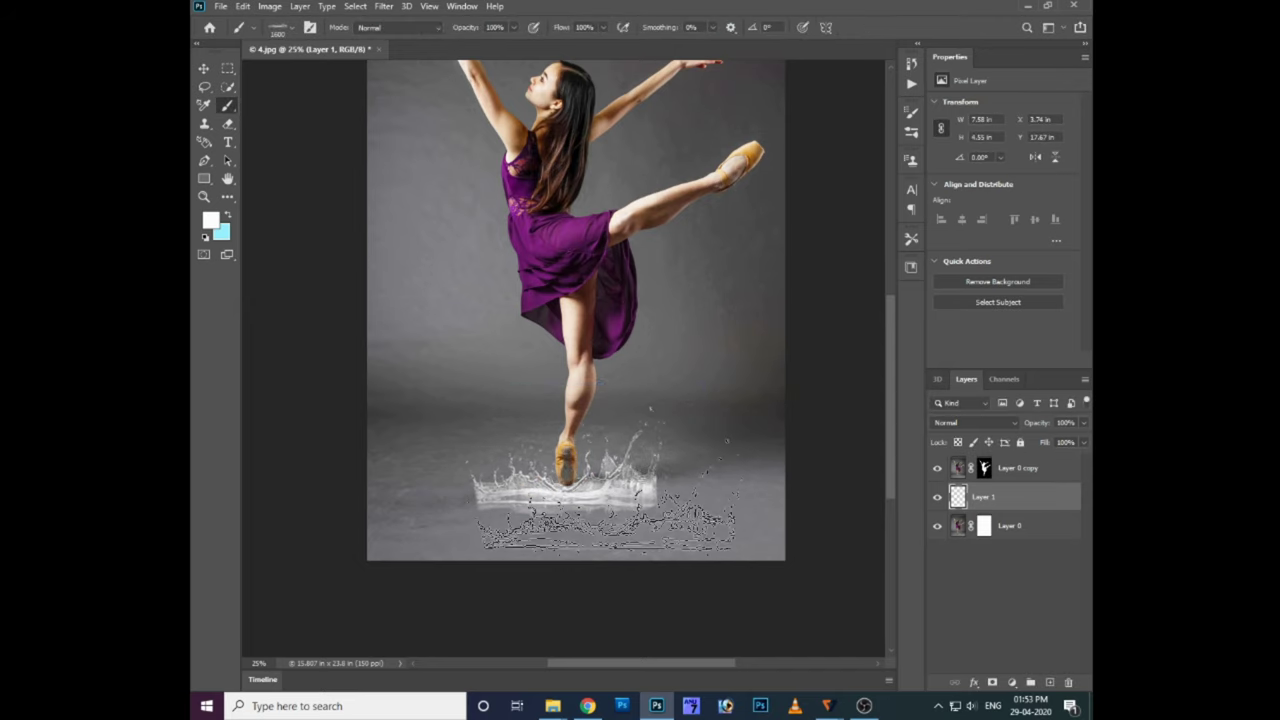
drag(592, 491, 600, 494)
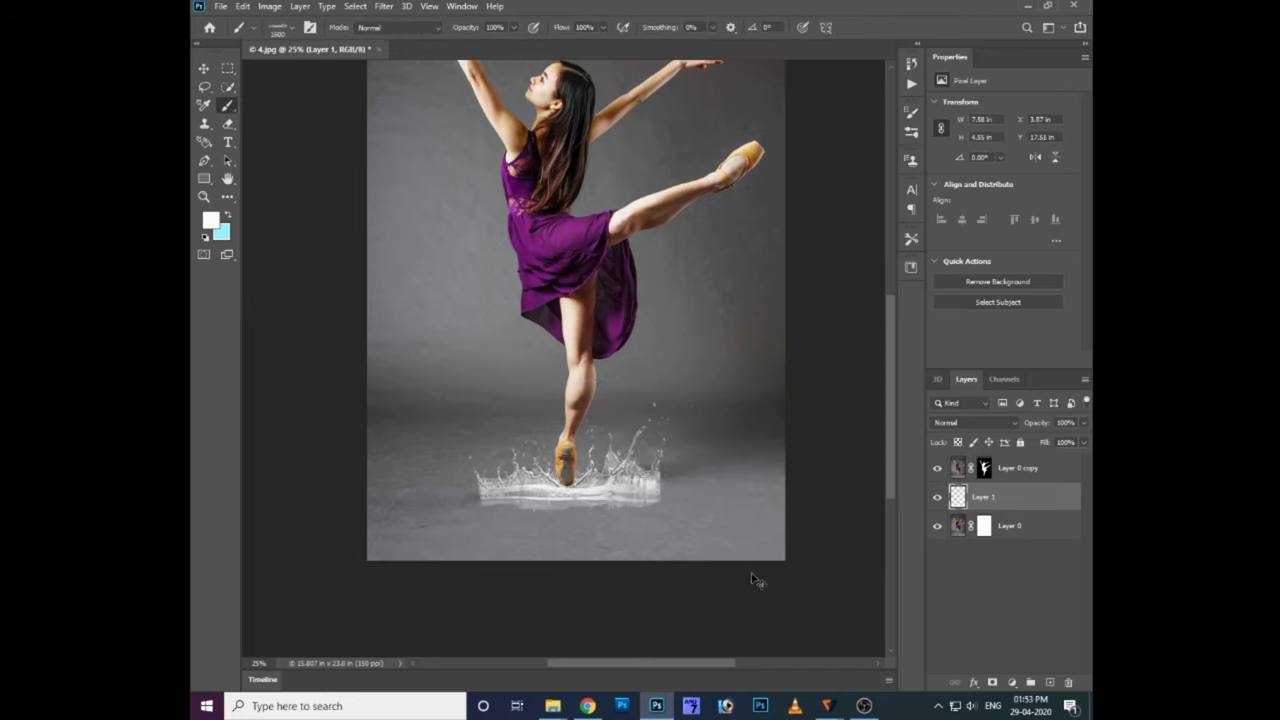
key(ctrl+bracketright)
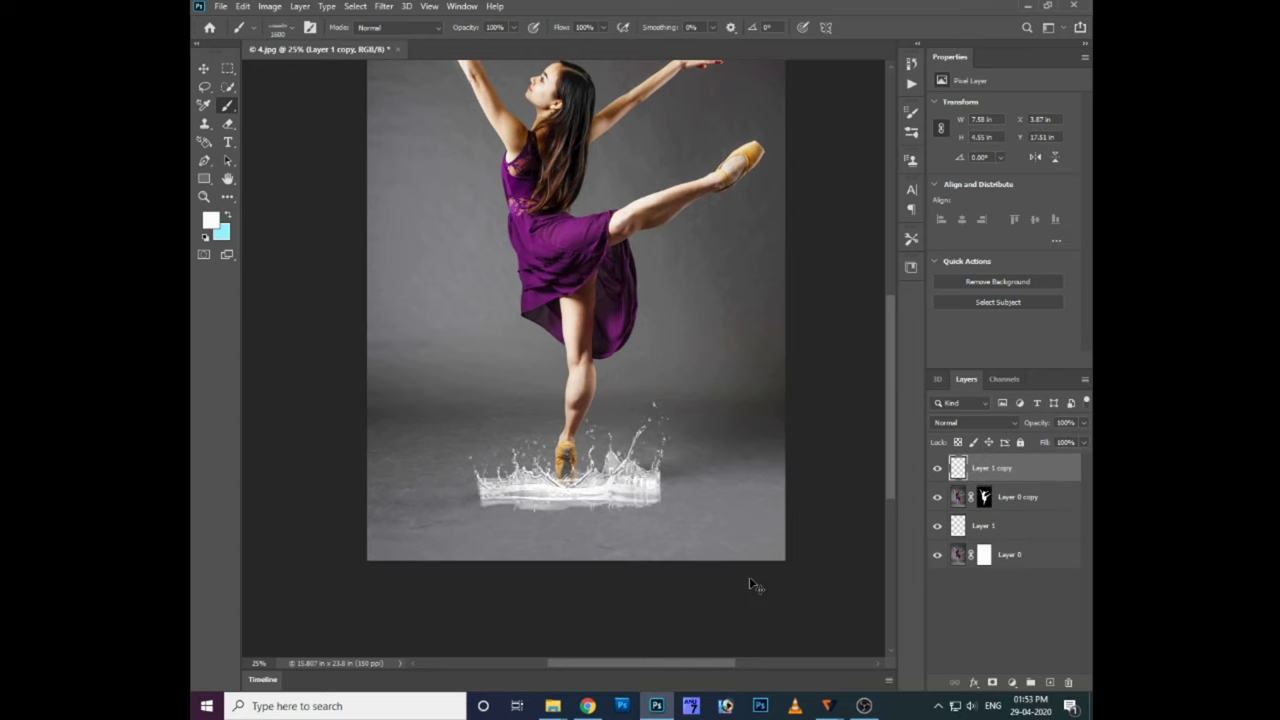
key(ctrl+equal)
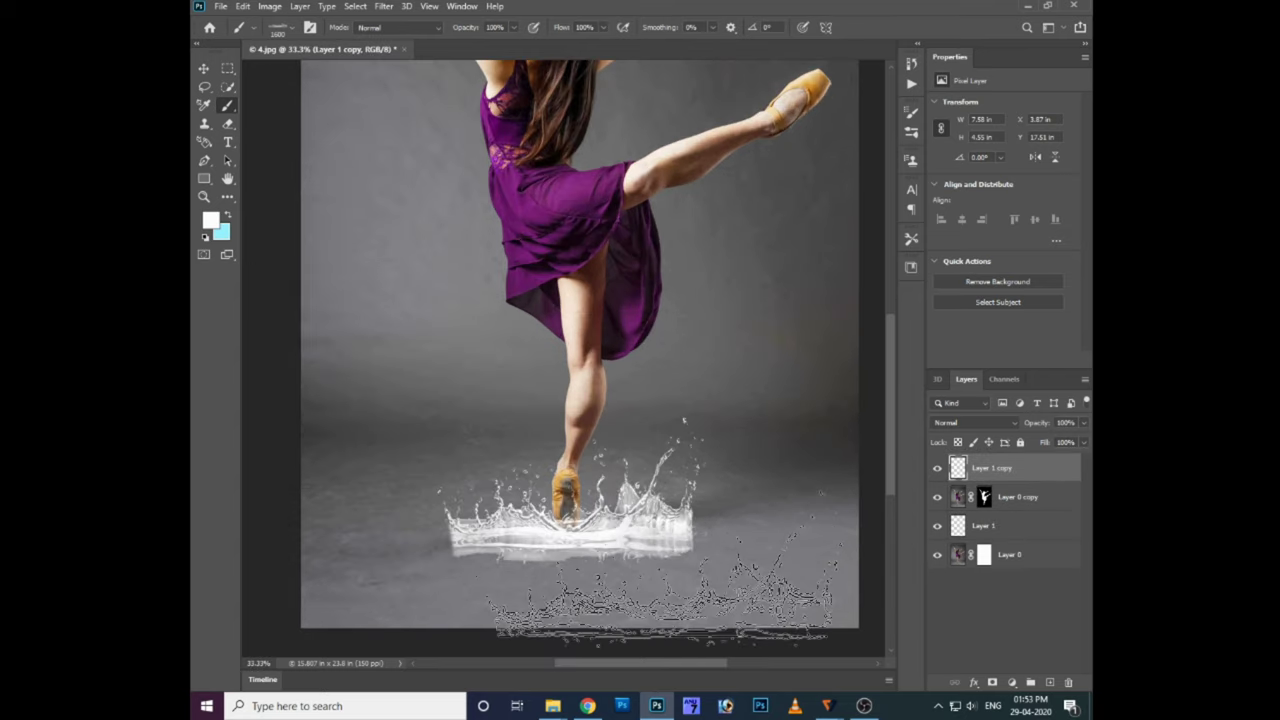
key(ctrl+equal)
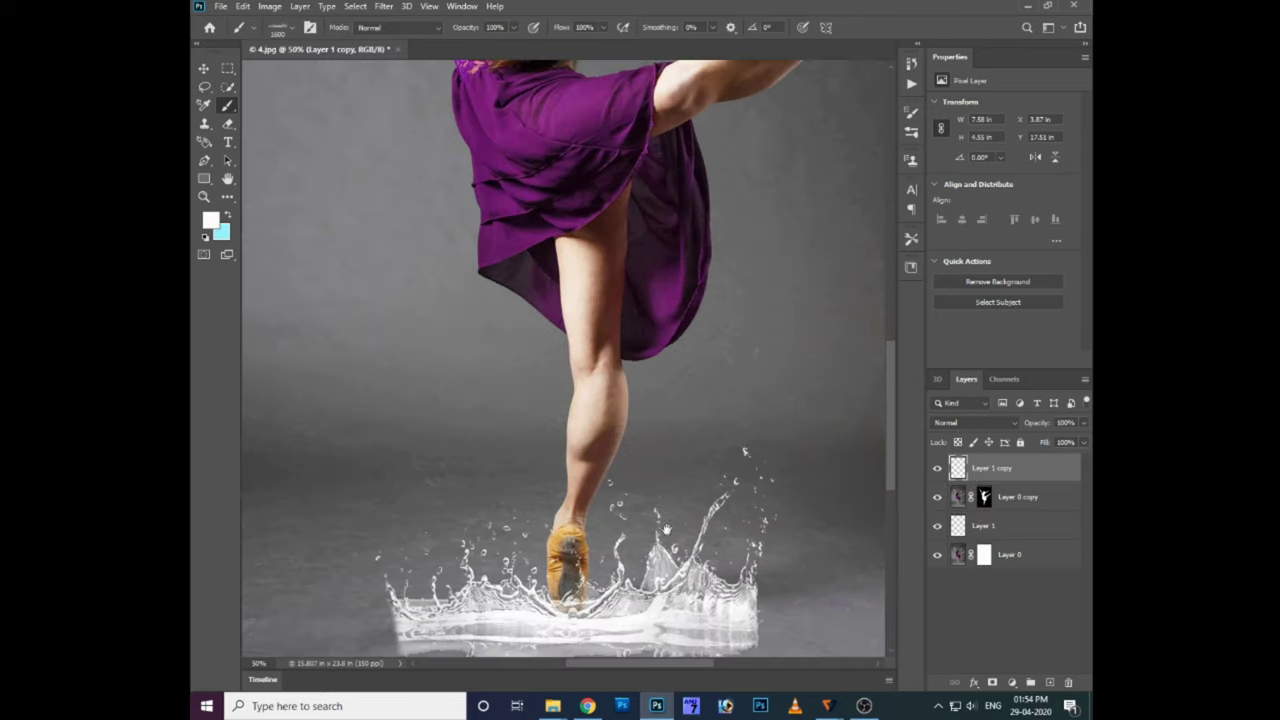
key(e)
scroll(666, 528, down, 3)
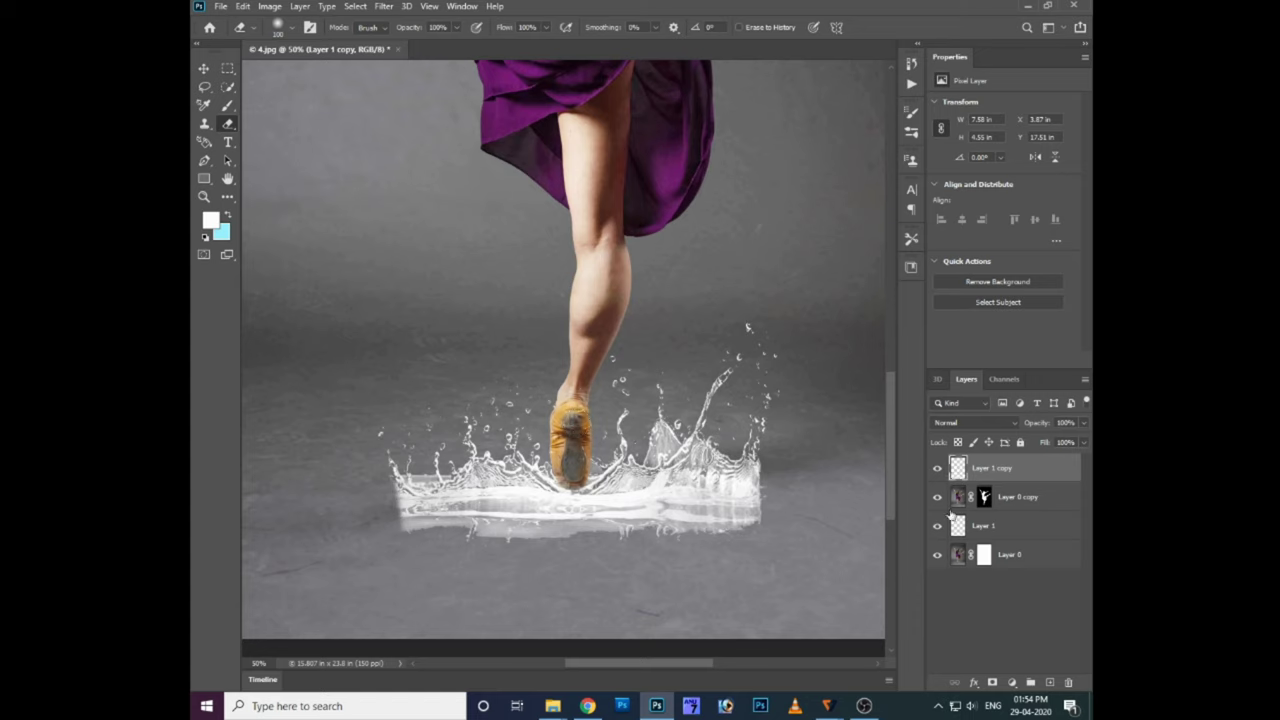
- Make Layer 1 the working layer and fit the whole image in view
click(992, 530)
shift+click(1003, 470)
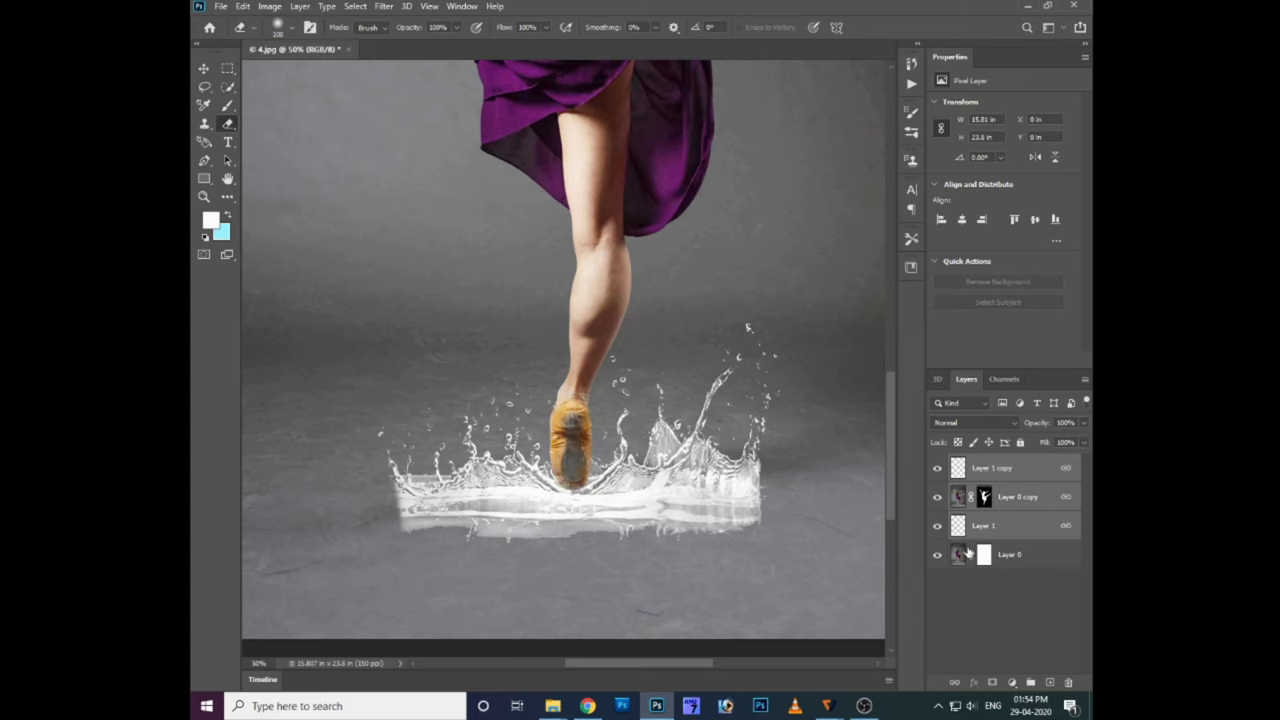
click(985, 470)
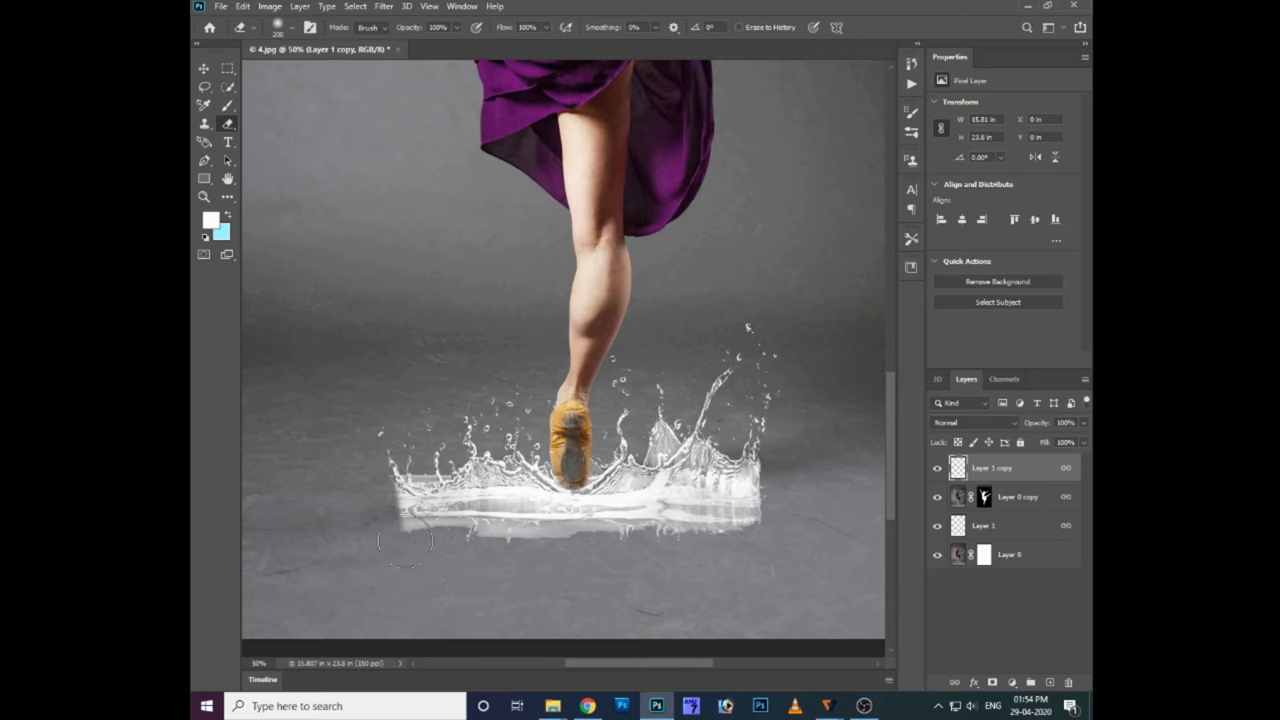
key(alt+bracketleft)
key(alt+bracketleft)
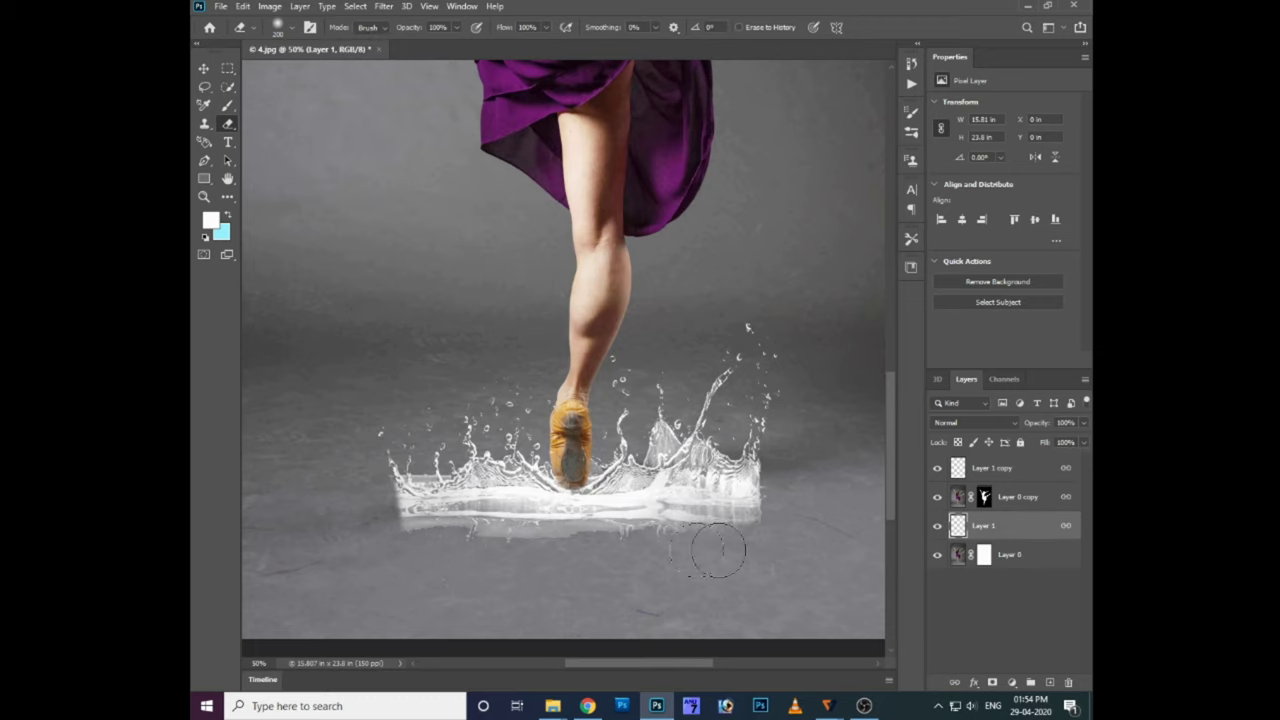
key(ctrl+0)
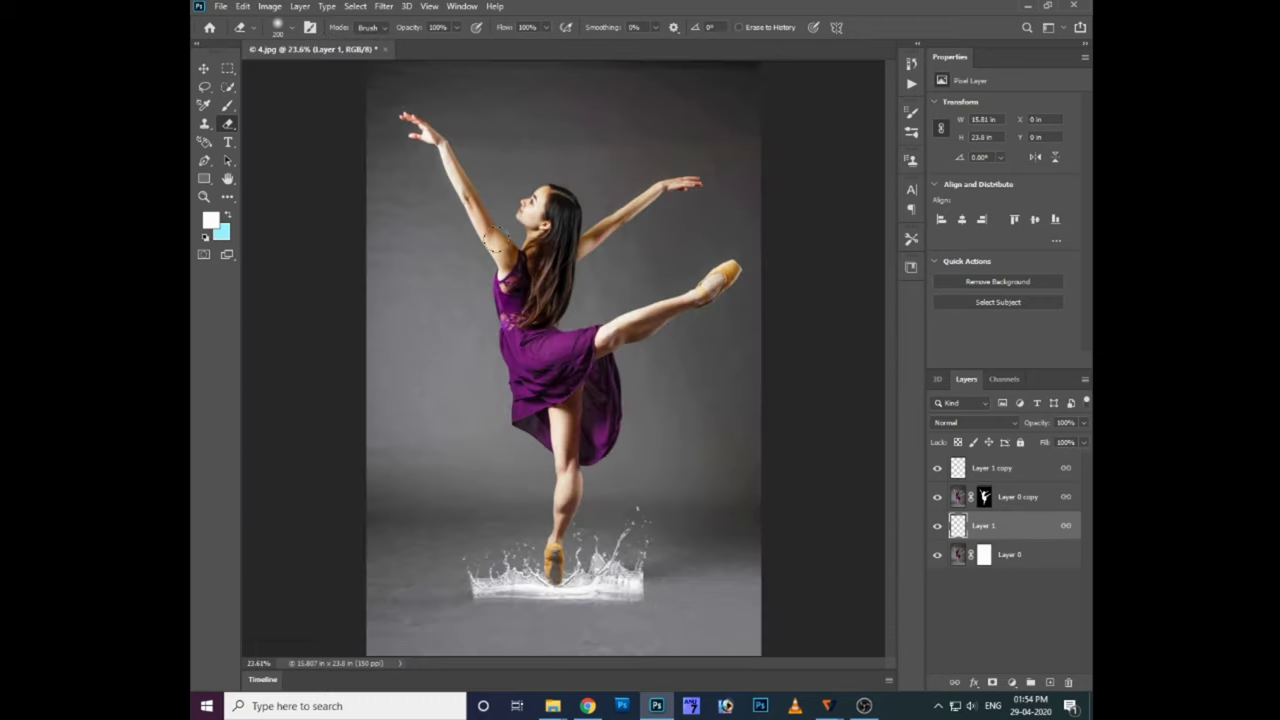
- Create Layer 2 and choose the Sampled Brush 556 splash tip
key(ctrl+shift+n)
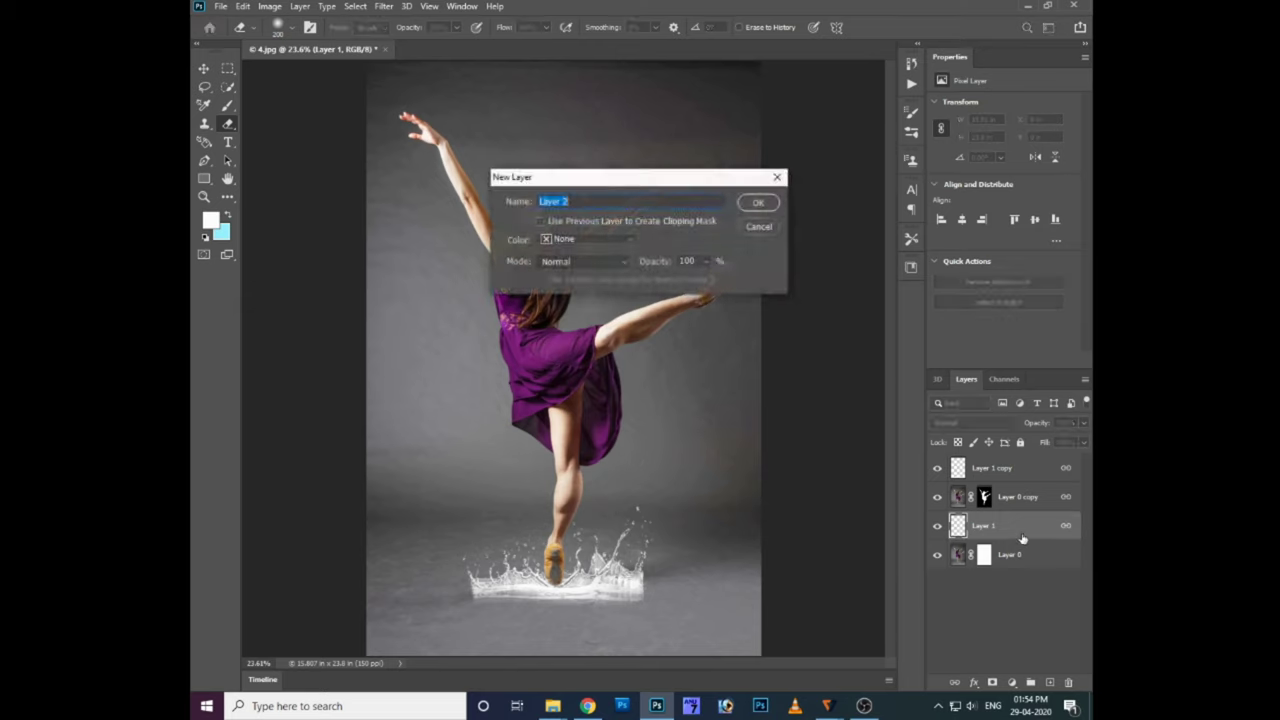
key(Return)
right_click(568, 232)
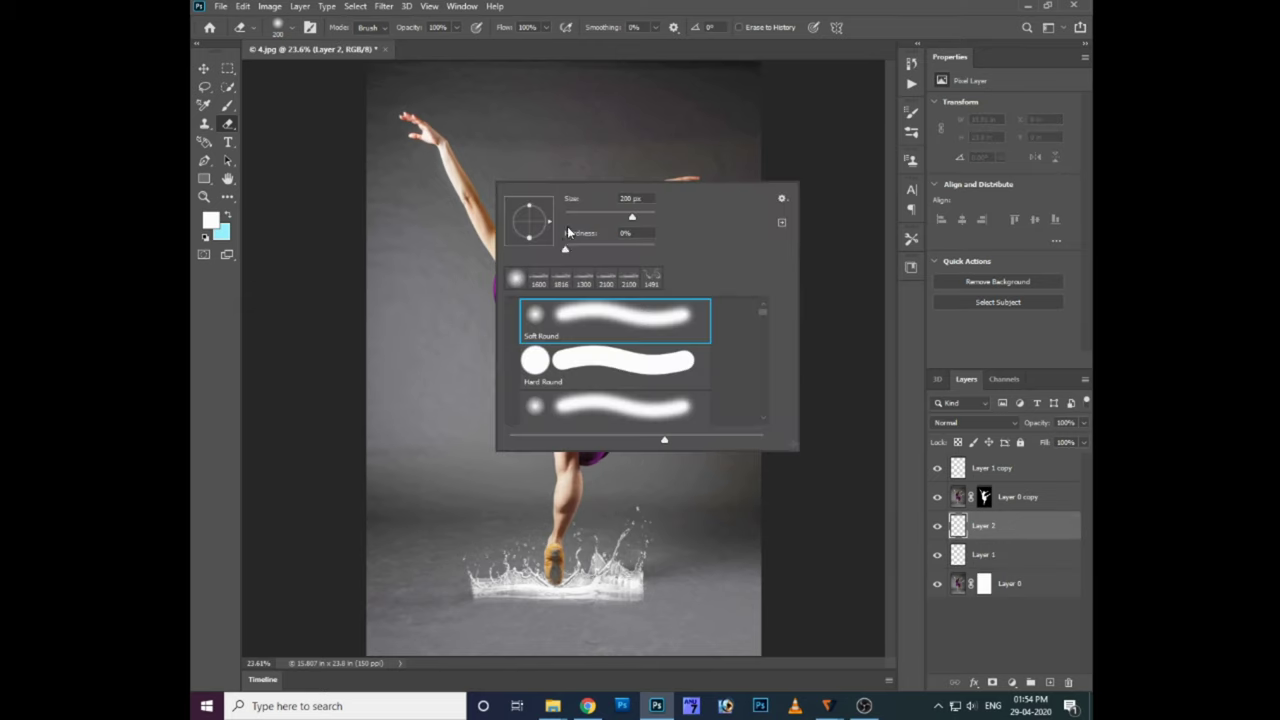
click(229, 105)
right_click(811, 253)
click(740, 360)
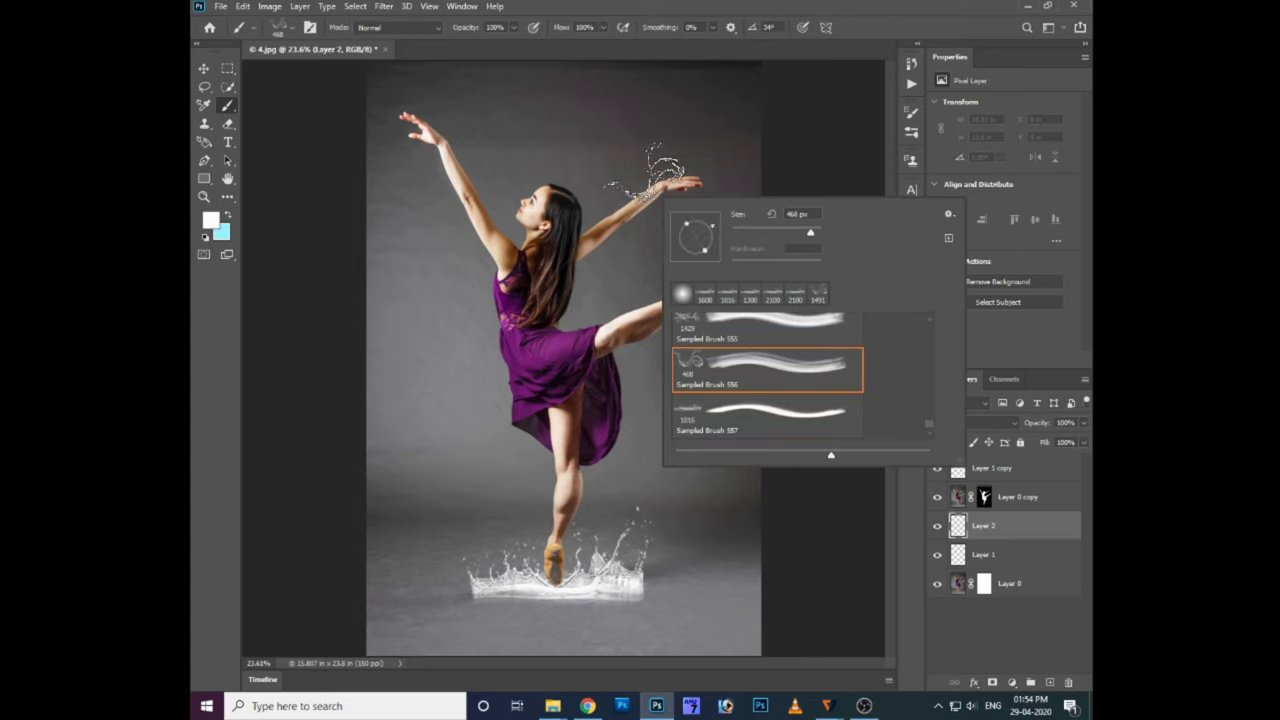
- Test splash stamps around the arms, hair and extended leg, undoing each one
click(672, 118)
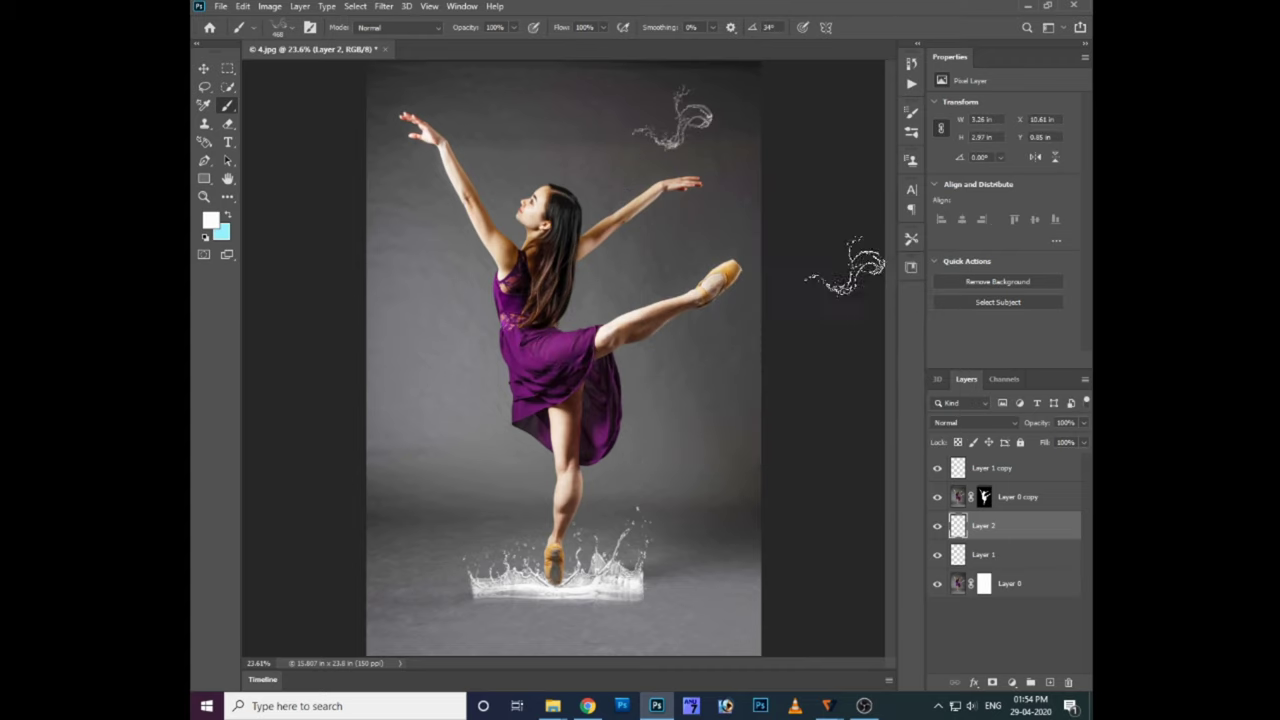
key(ctrl+z)
click(551, 229)
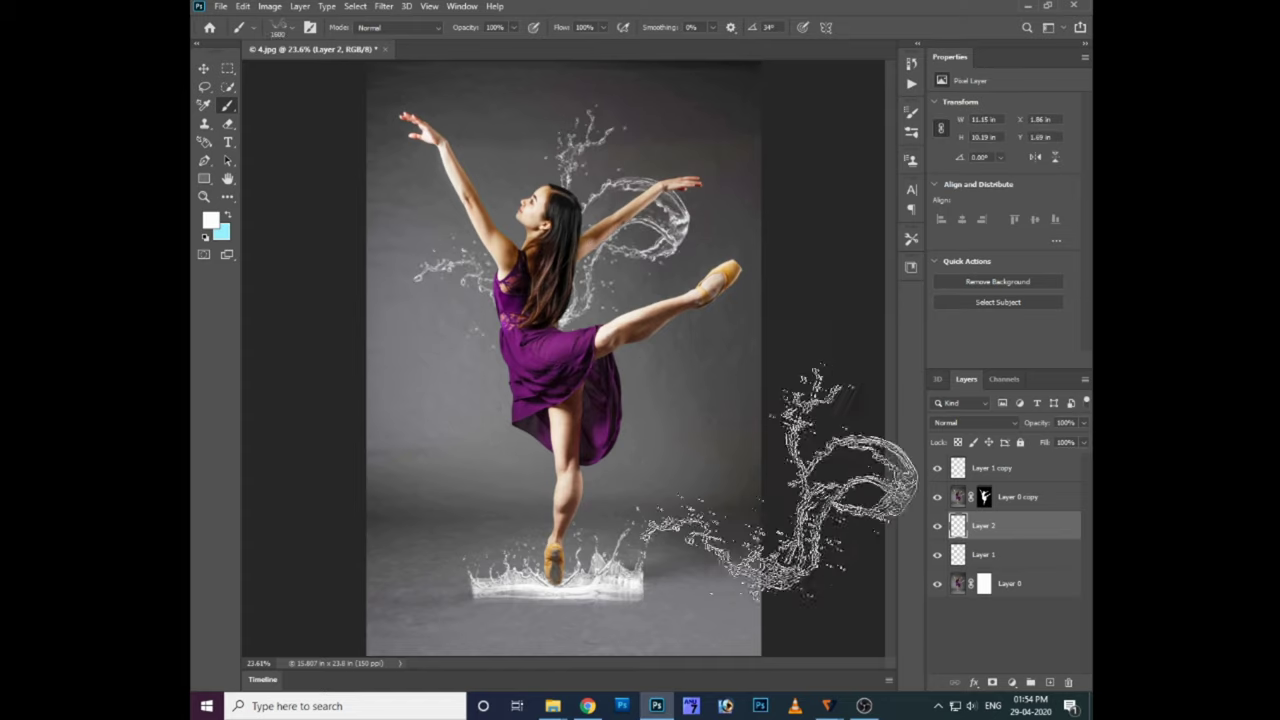
key(ctrl+z)
click(607, 296)
key(ctrl+z)
click(610, 390)
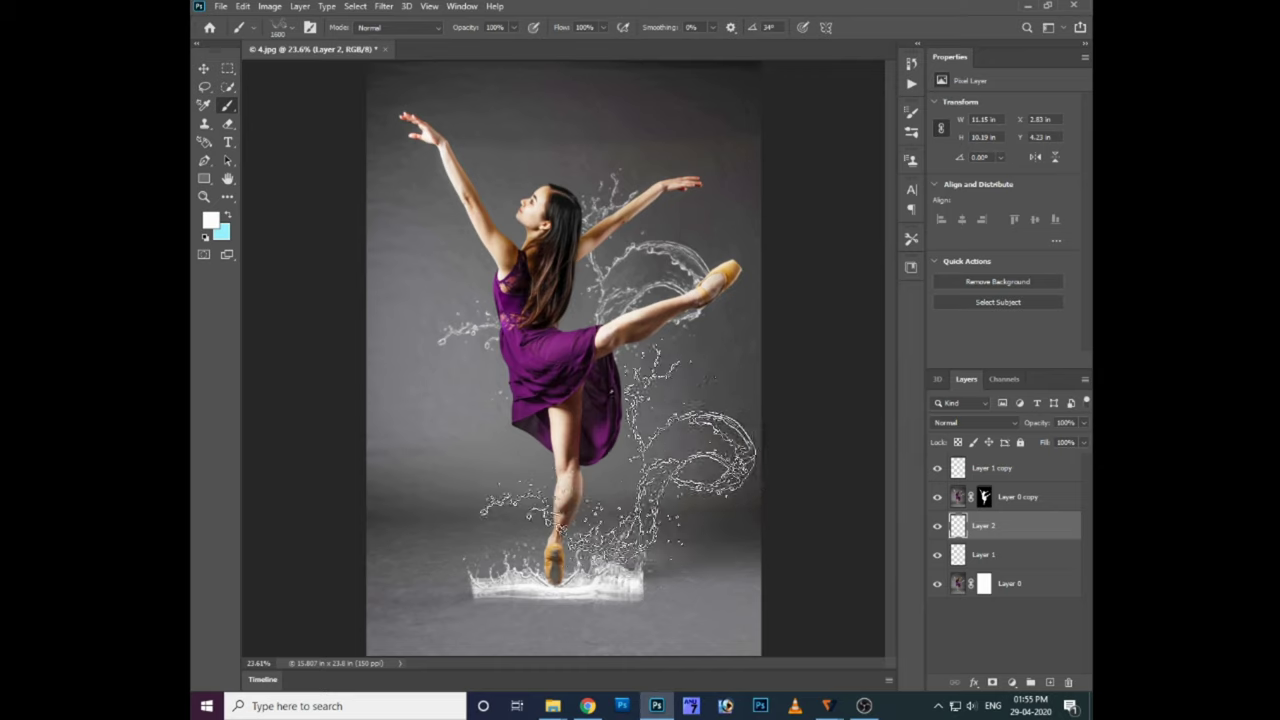
key(ctrl+z)
- Enlarge the splash brush and zoom in on the dancer's upper body
key(ctrl+plus)
key(ctrl+plus)
key(ctrl+plus)
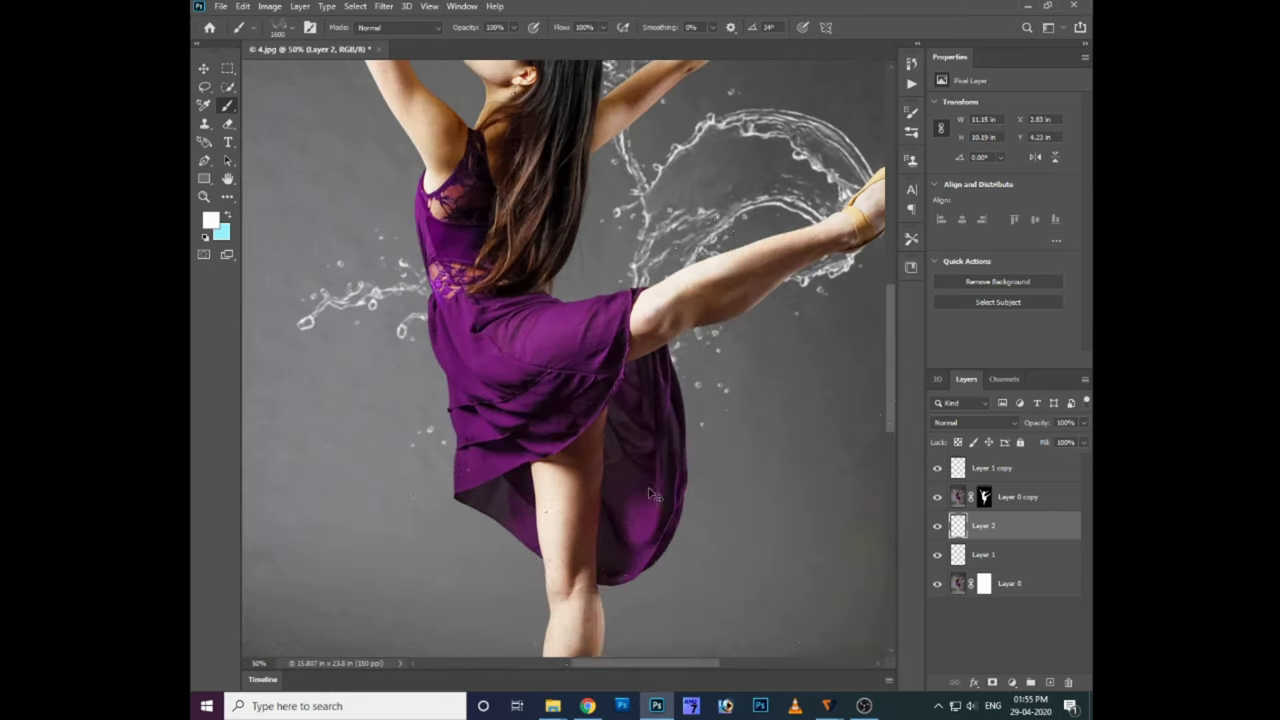
key(ctrl+j)
key(ctrl+z)
key(ctrl+minus)
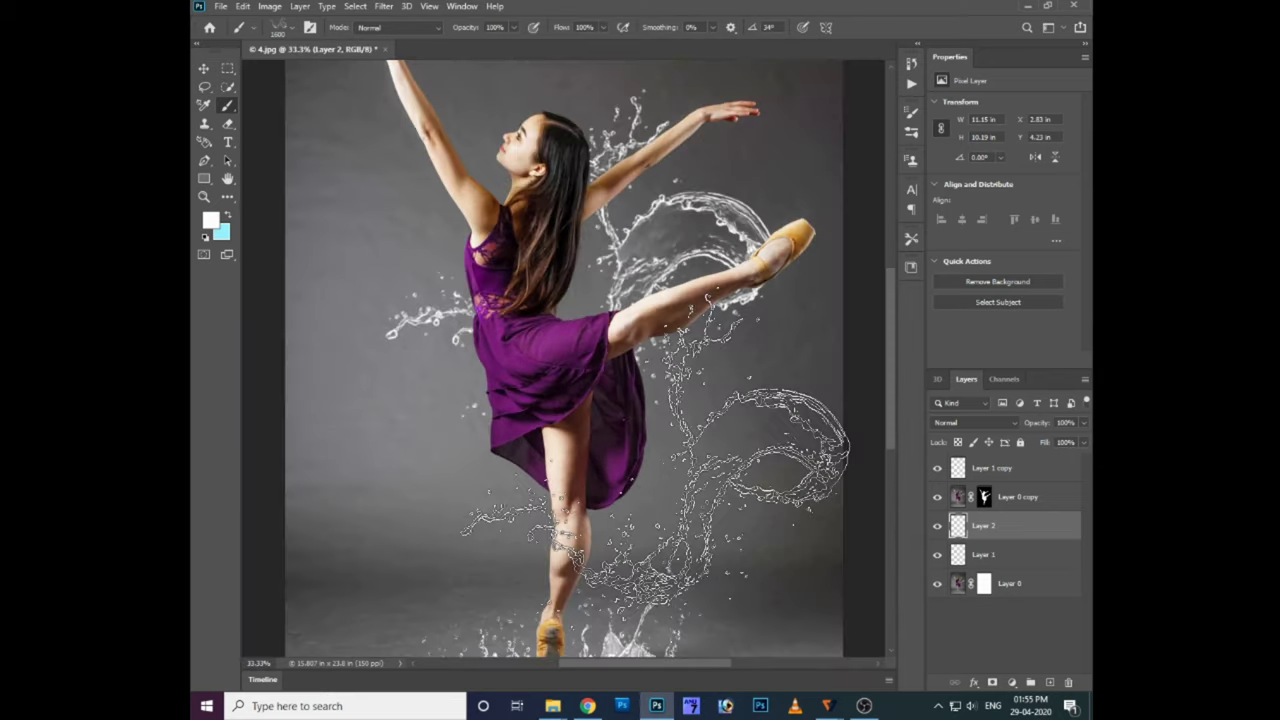
key(bracketright)
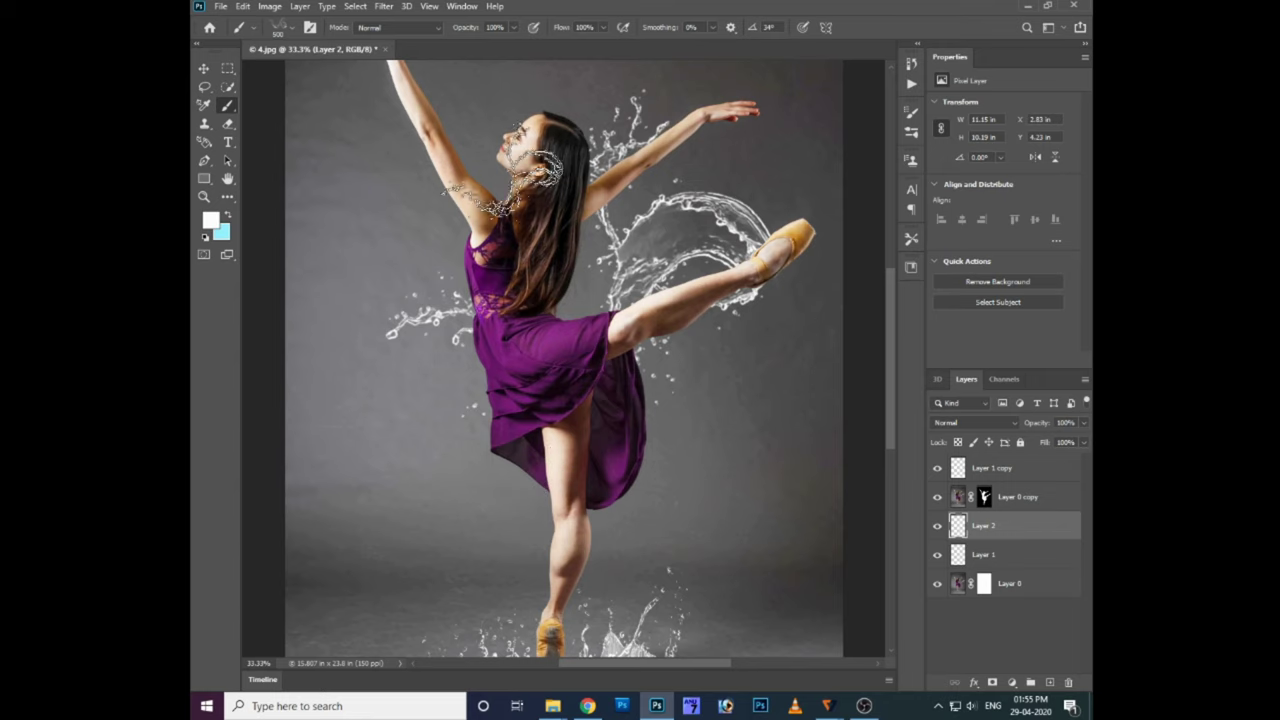
key(bracketright)
key(bracketright)
key(ctrl+plus)
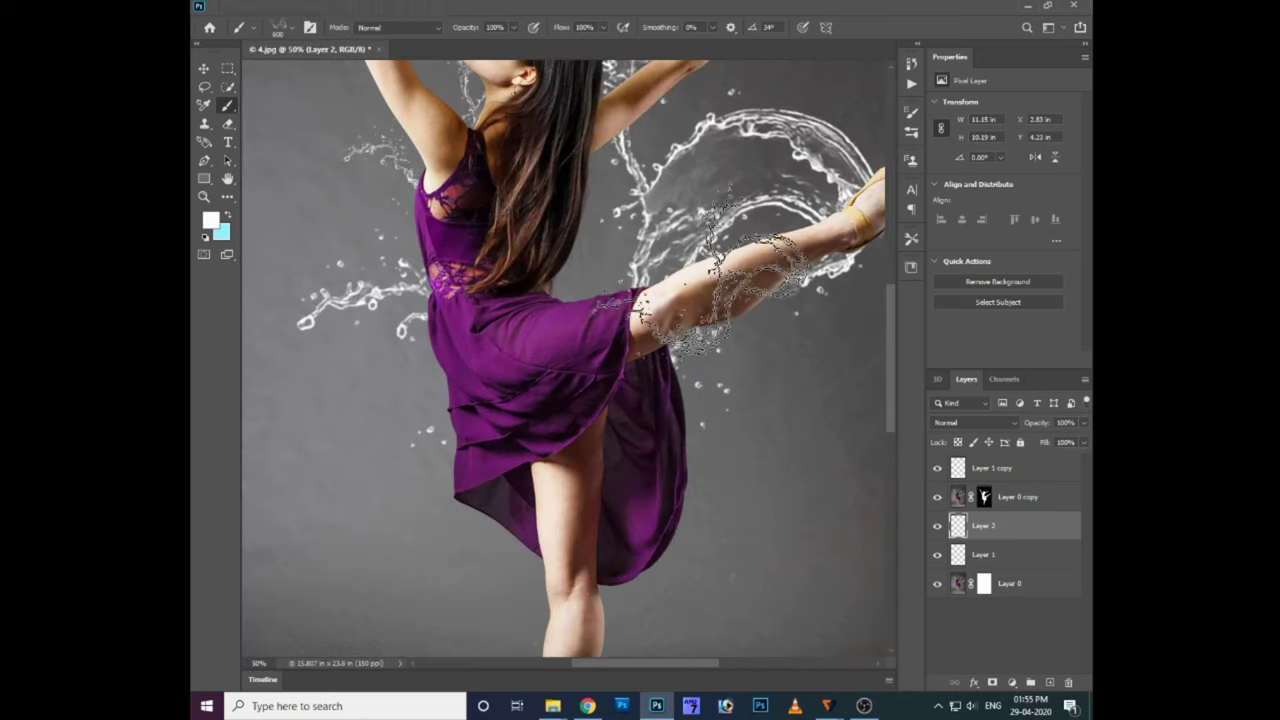
scroll(600, 150, up, 3)
scroll(606, 140, up, 1)
- Rotate the splash brush tip and stamp a splash around the arm and raised foot
right_click(667, 230)
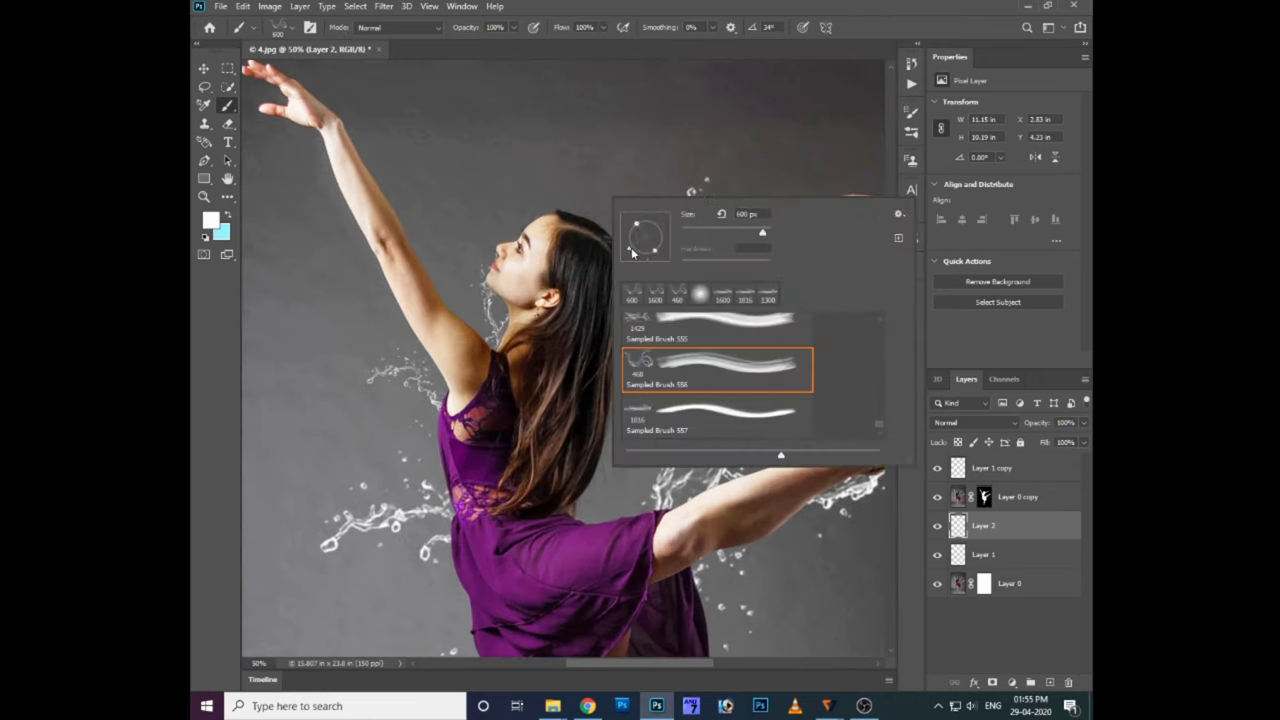
drag(638, 256, 518, 285)
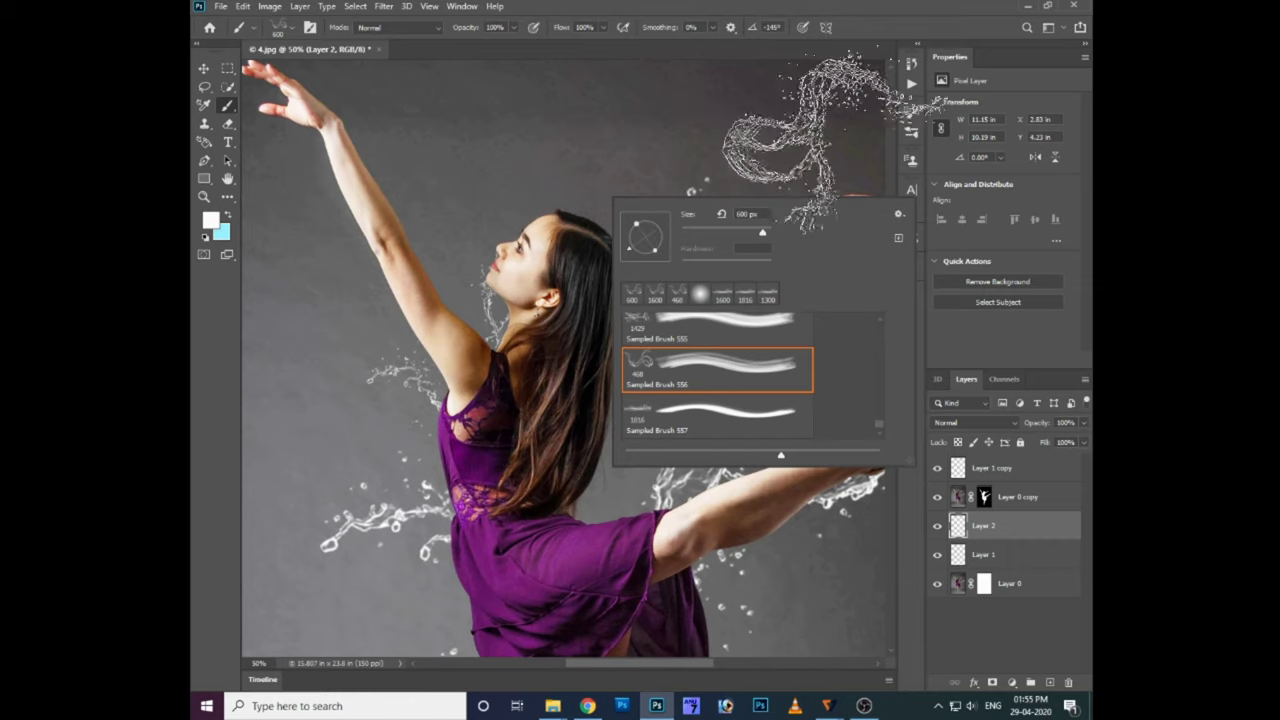
click(561, 203)
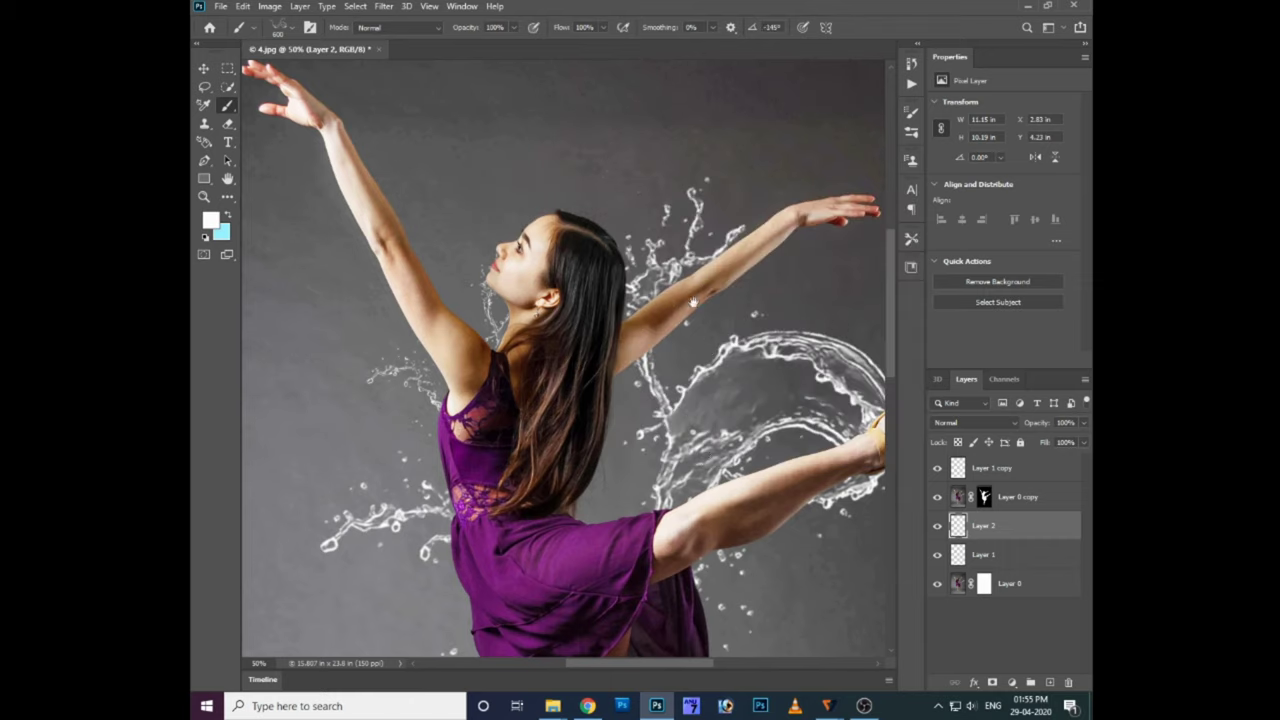
scroll(570, 265, right, 5)
scroll(570, 265, up, 1)
key(ctrl+shift+n)
- Stamp a splash around the outstretched hand on Layer 3, raised above the dancer
key(Return)
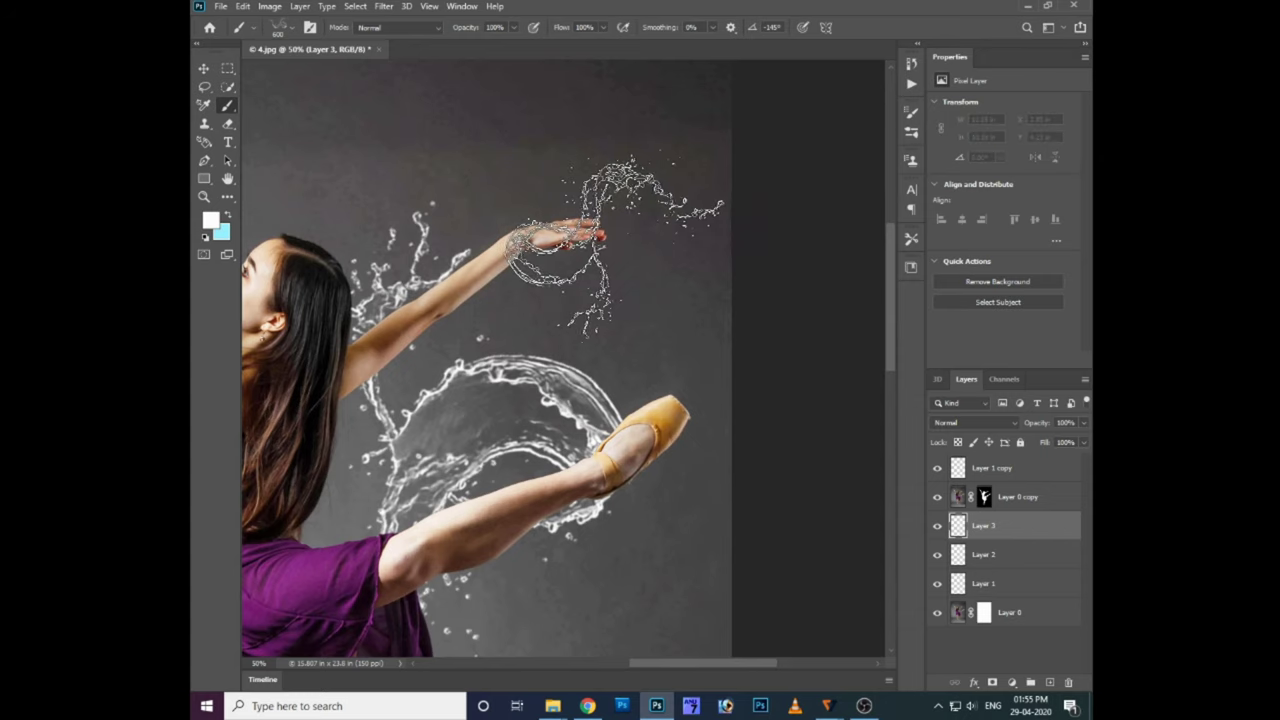
key(bracketright)
key(bracketright)
click(590, 240)
key(ctrl+bracketright)
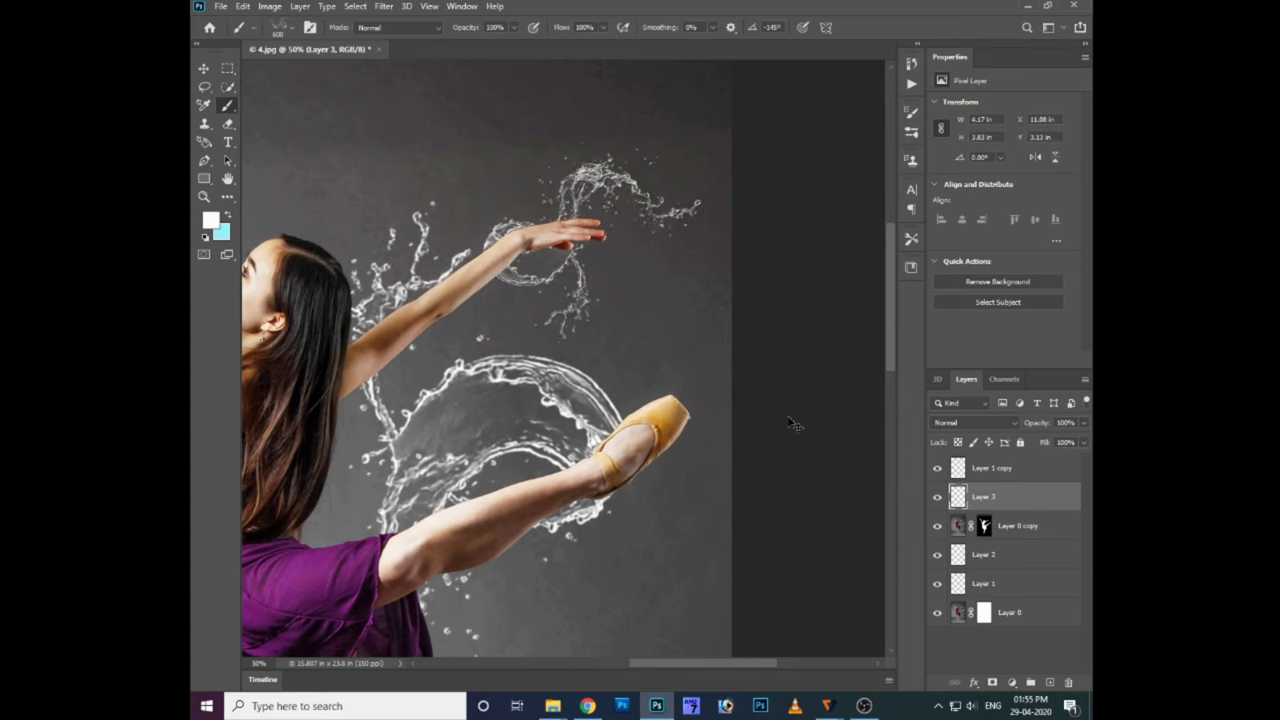
key(ctrl+plus)
key(ctrl+plus)
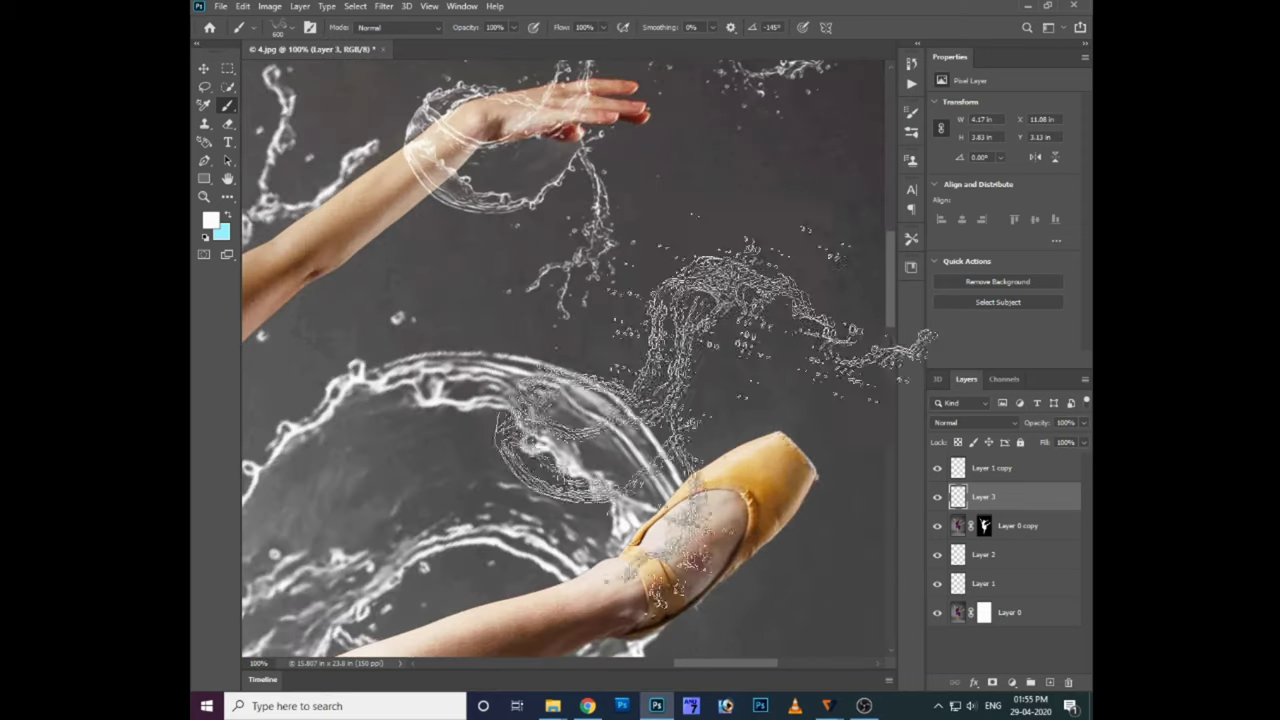
drag(686, 300, 743, 586)
- Erase the splash's stray upper-left loops
key(e)
drag(700, 170, 647, 277)
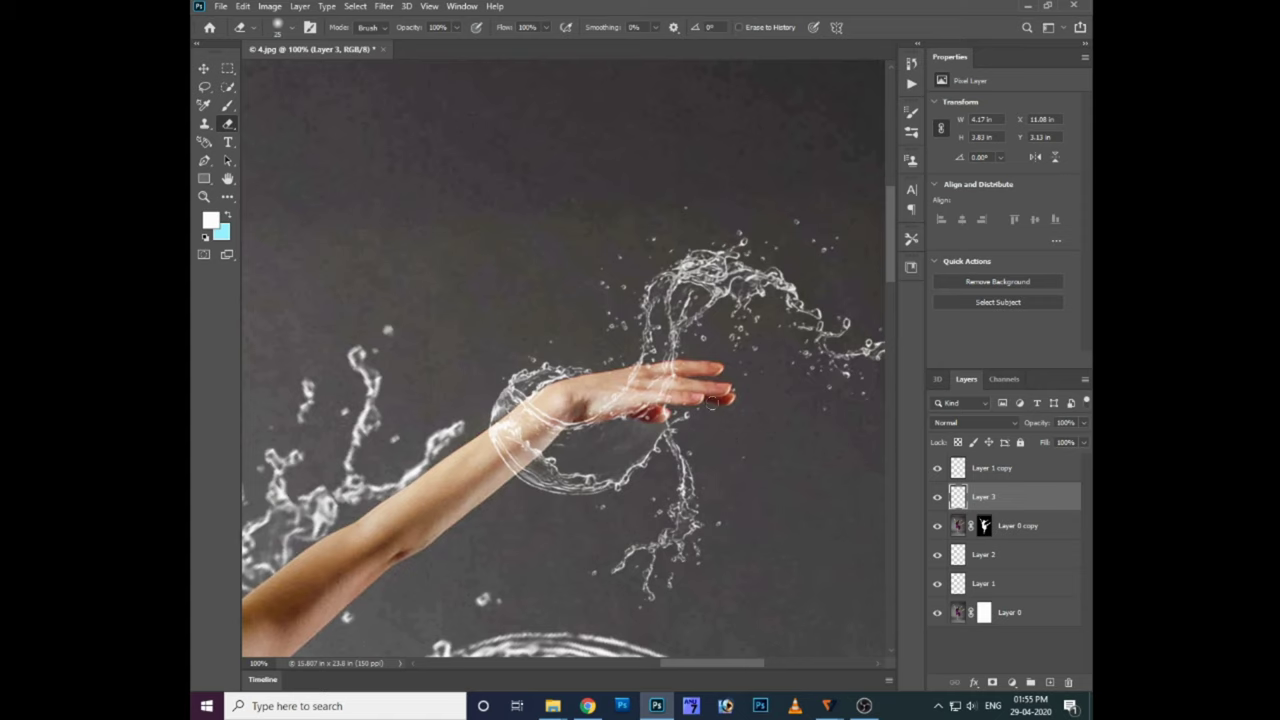
scroll(712, 401, down, 4)
scroll(686, 454, up, 1)
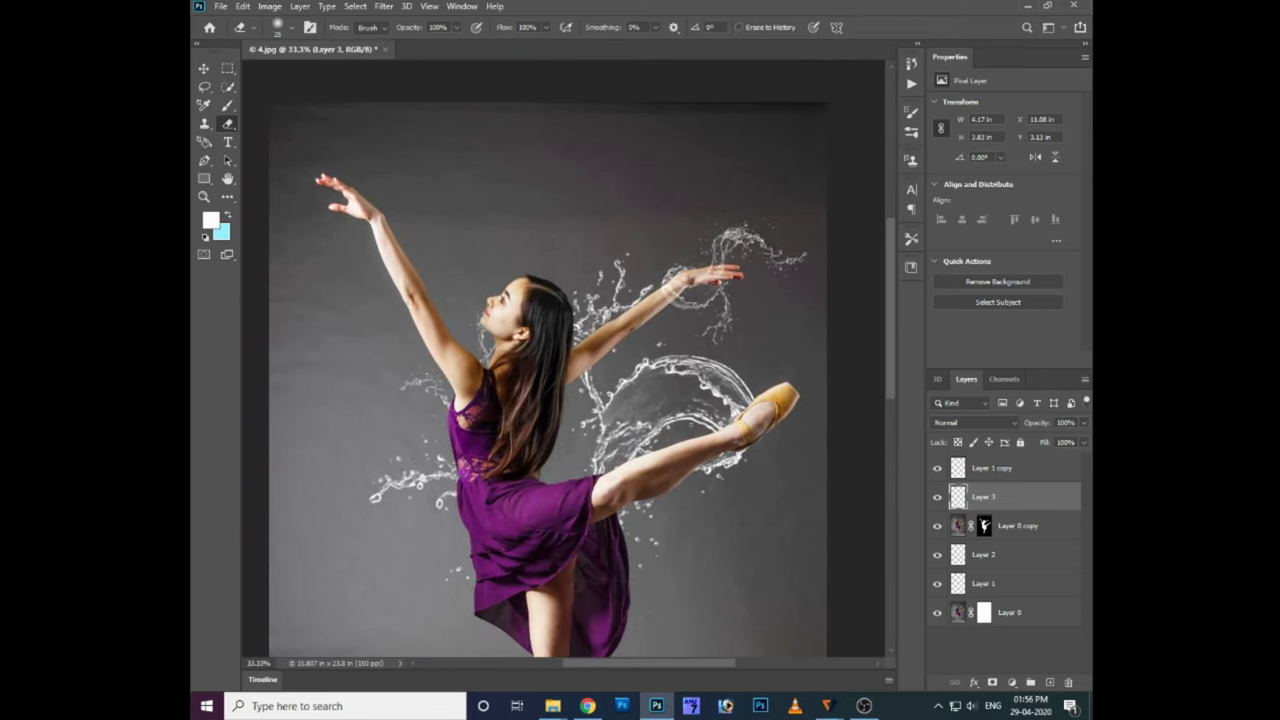
- Adjust the splash brush tip angle and undo the raised-hand splash
key(b)
right_click(528, 252)
drag(538, 254, 522, 231)
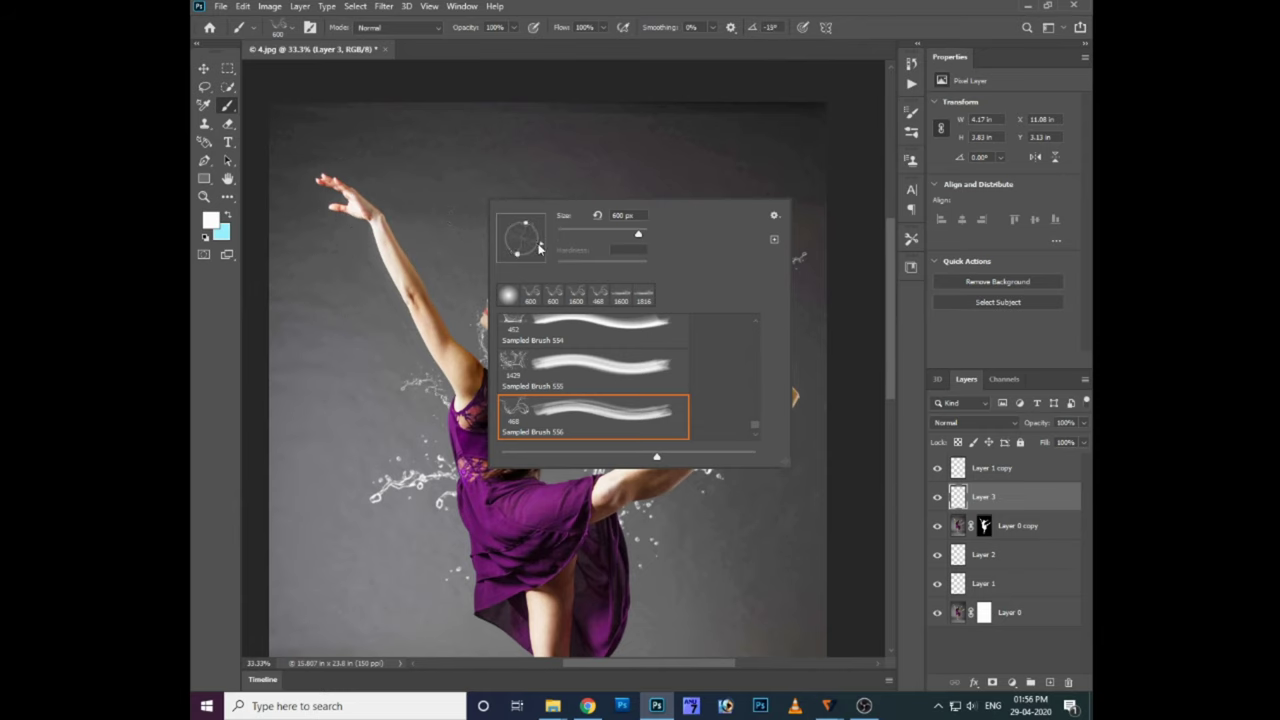
drag(538, 249, 541, 248)
key(Return)
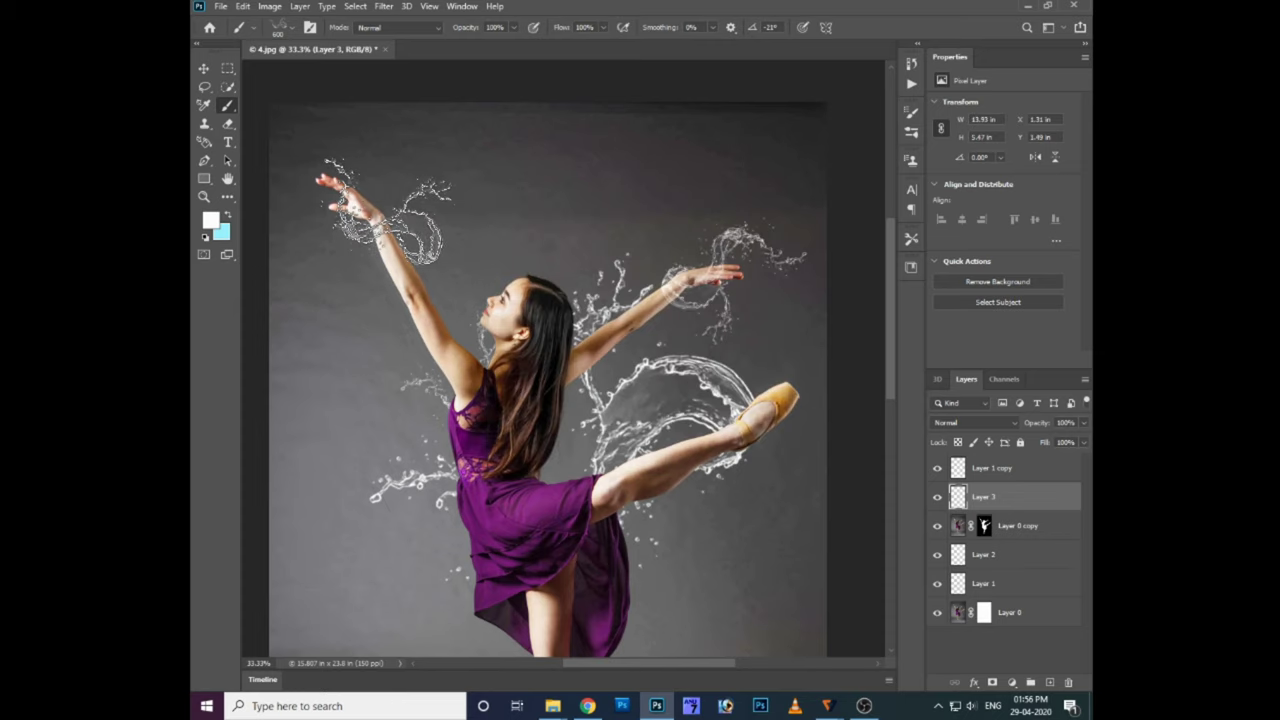
key(ctrl+z)
- Add Layer 4 and zoom in on the raised hand
key(ctrl+shift+n)
key(Return)
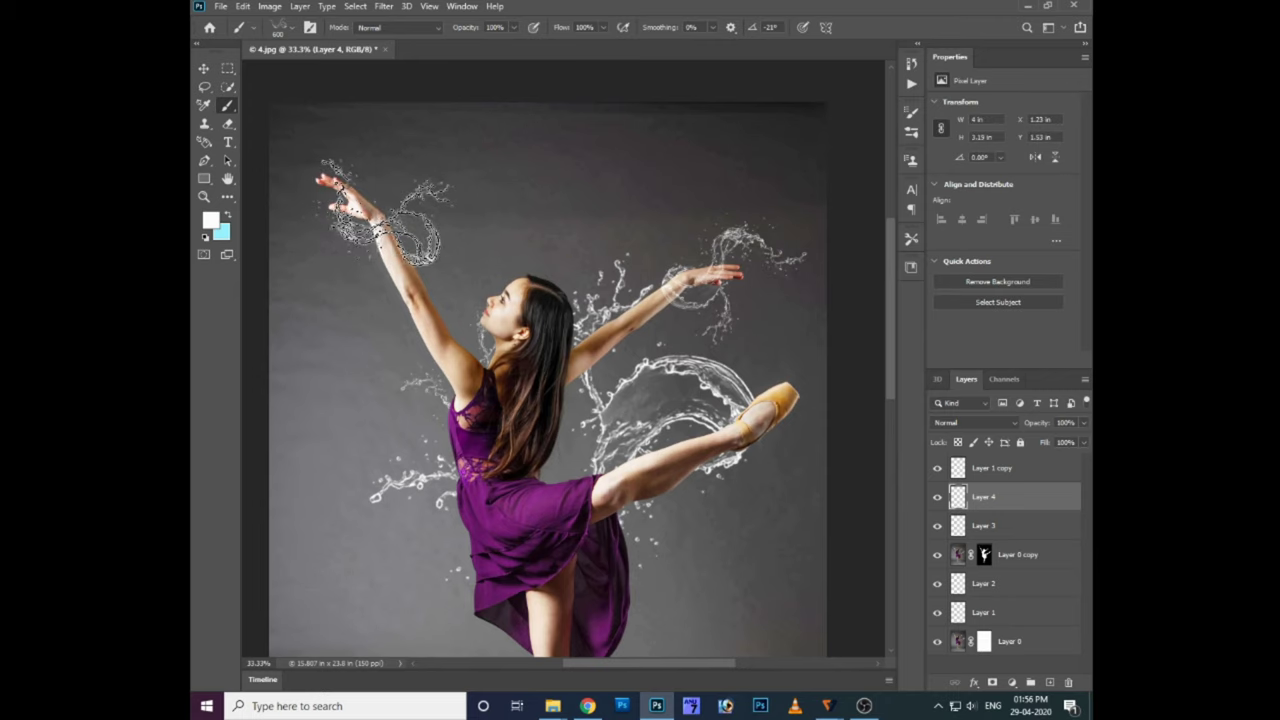
key(ctrl+1)
scroll(622, 412, up, 5)
scroll(622, 412, left, 5)
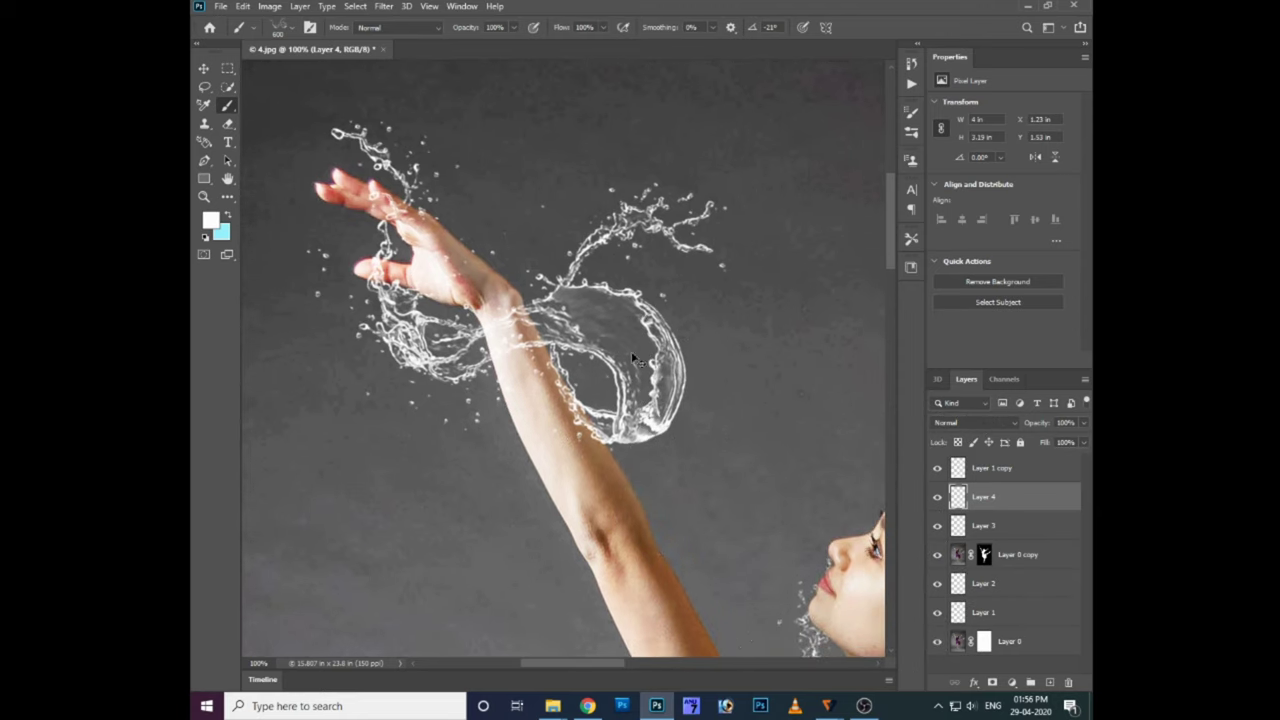
- Load the arm as a selection and erase around it with the Eraser
right_click(632, 357)
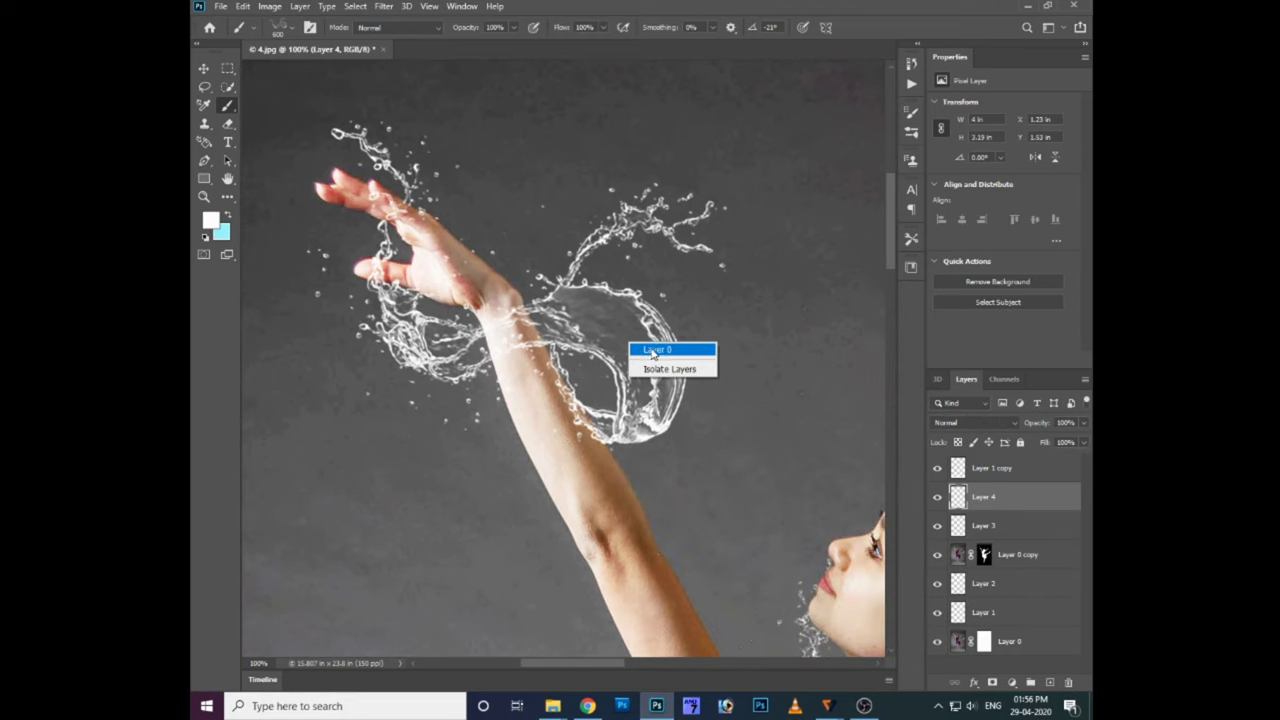
click(650, 360)
right_click(645, 415)
click(660, 421)
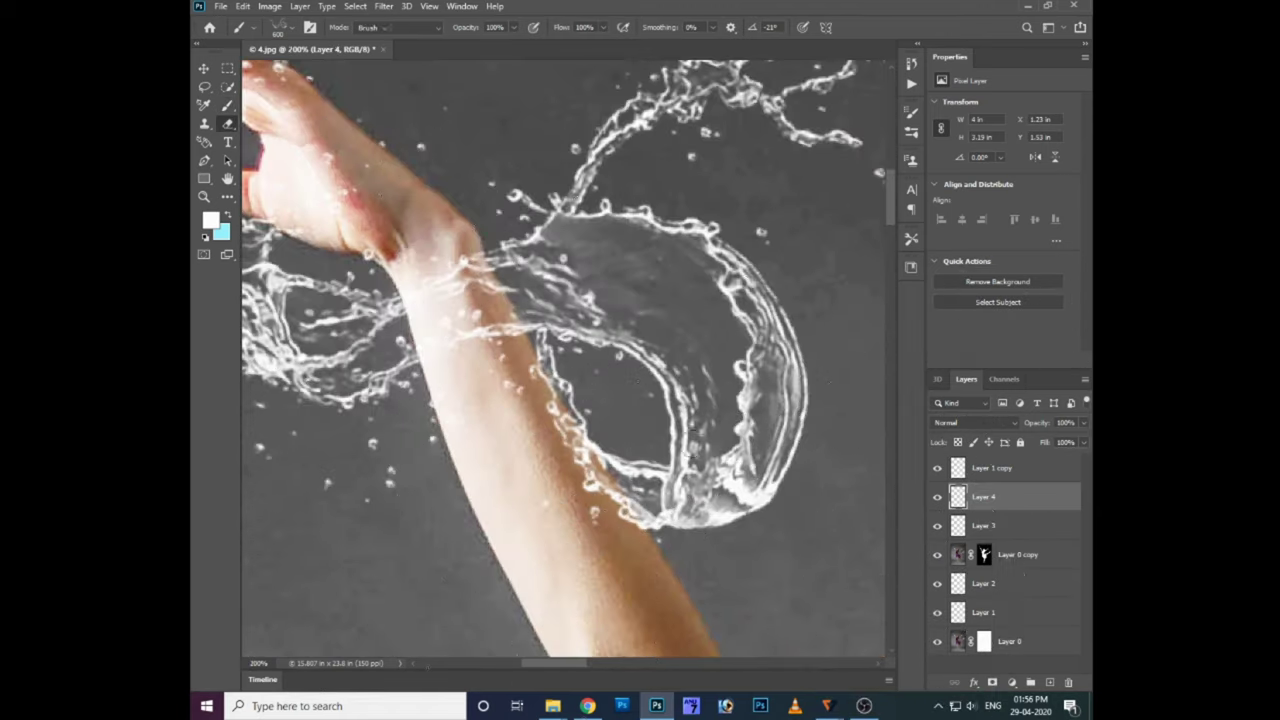
key(e)
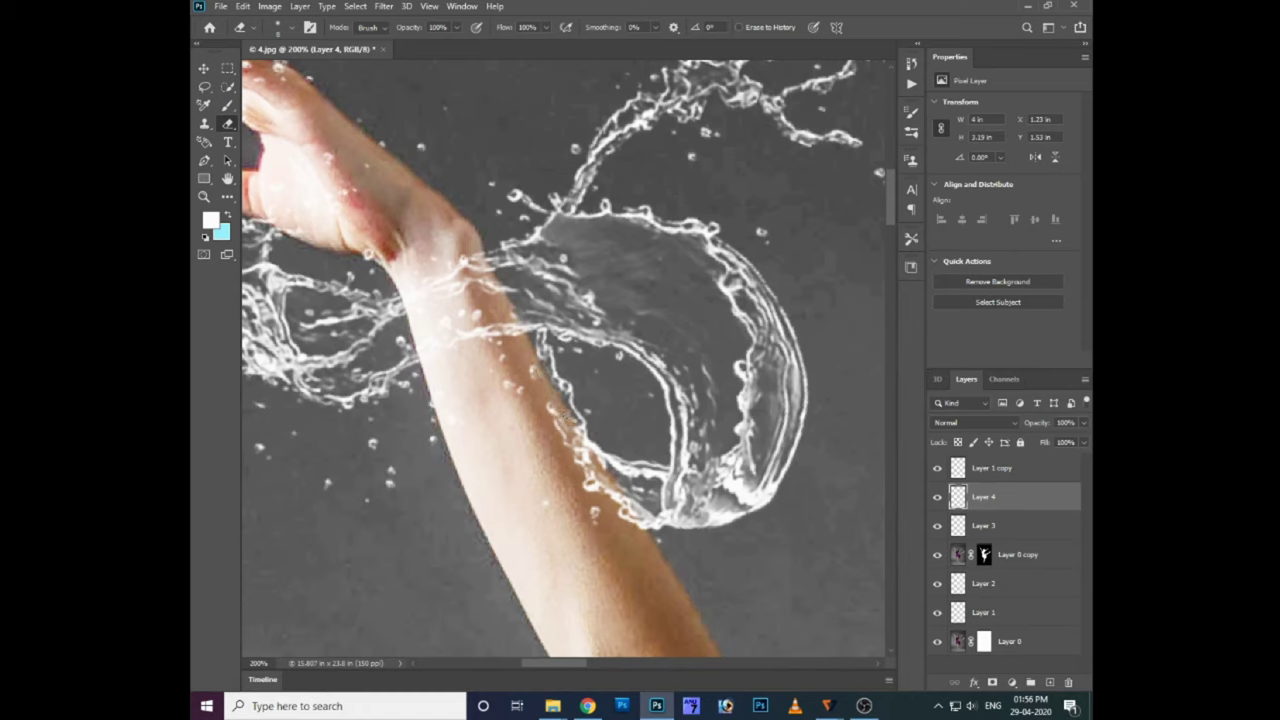
ctrl+click(985, 557)
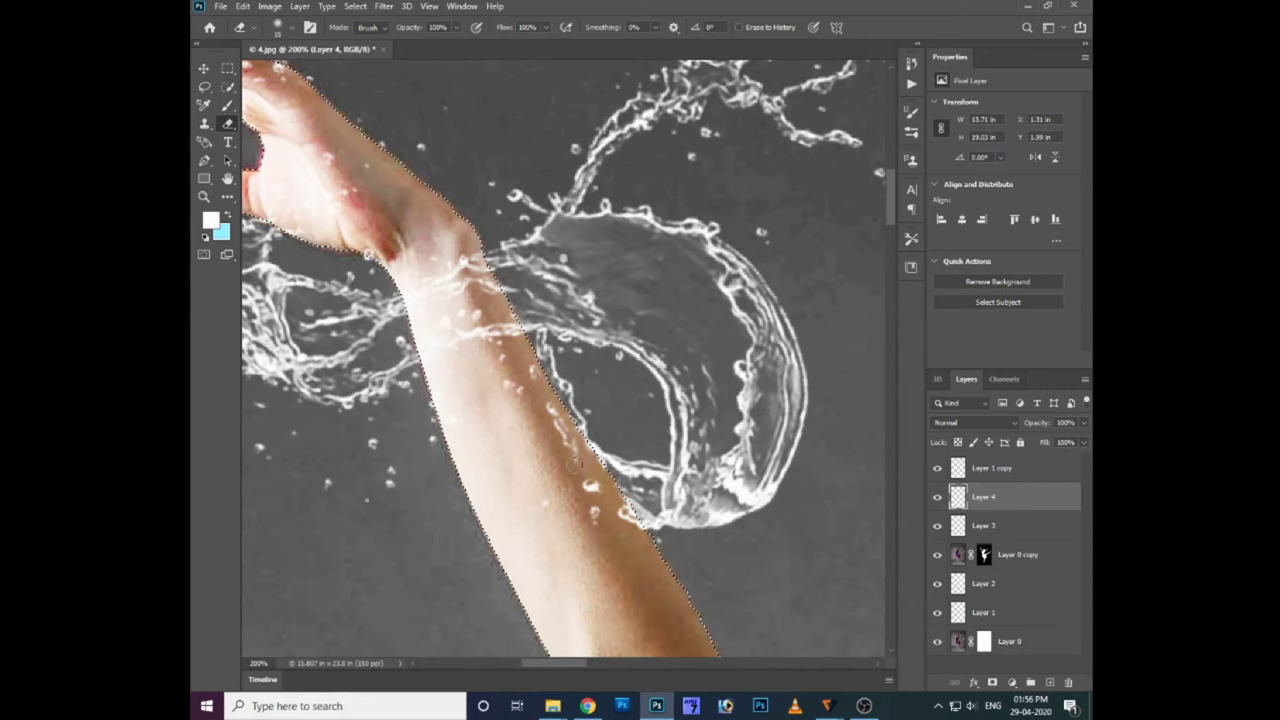
drag(489, 362, 380, 207)
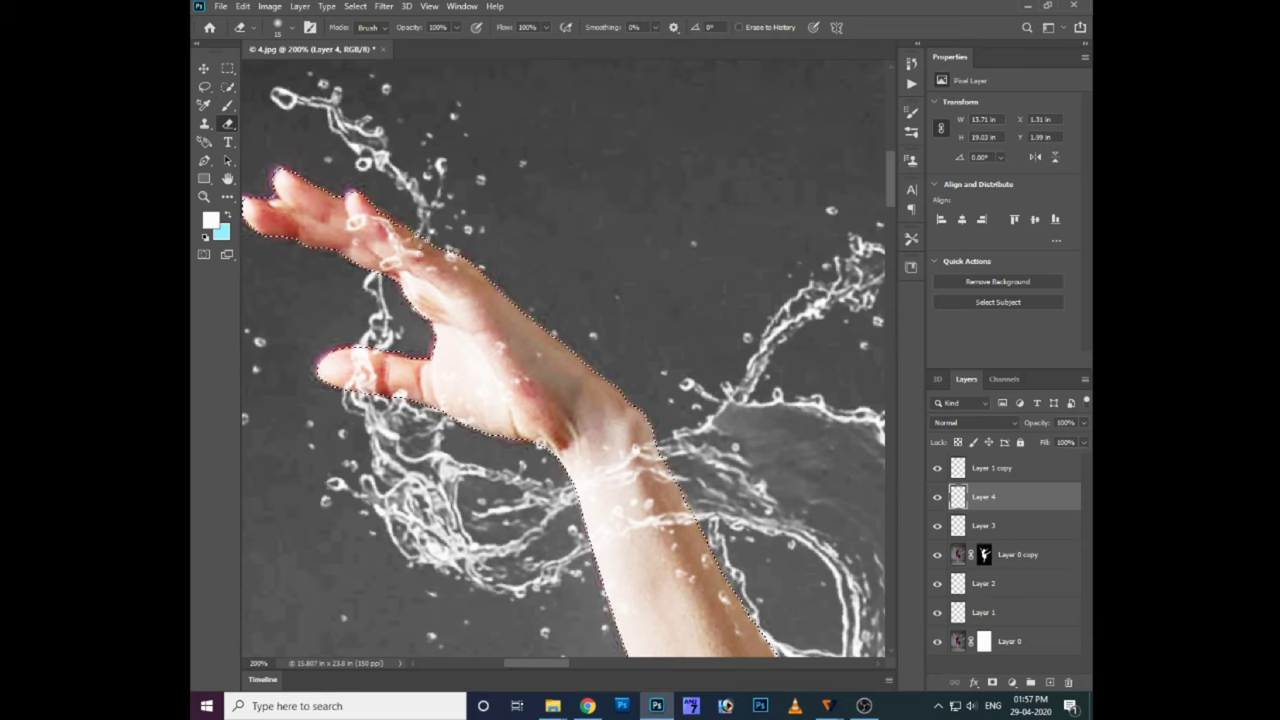
scroll(417, 285, down, 6)
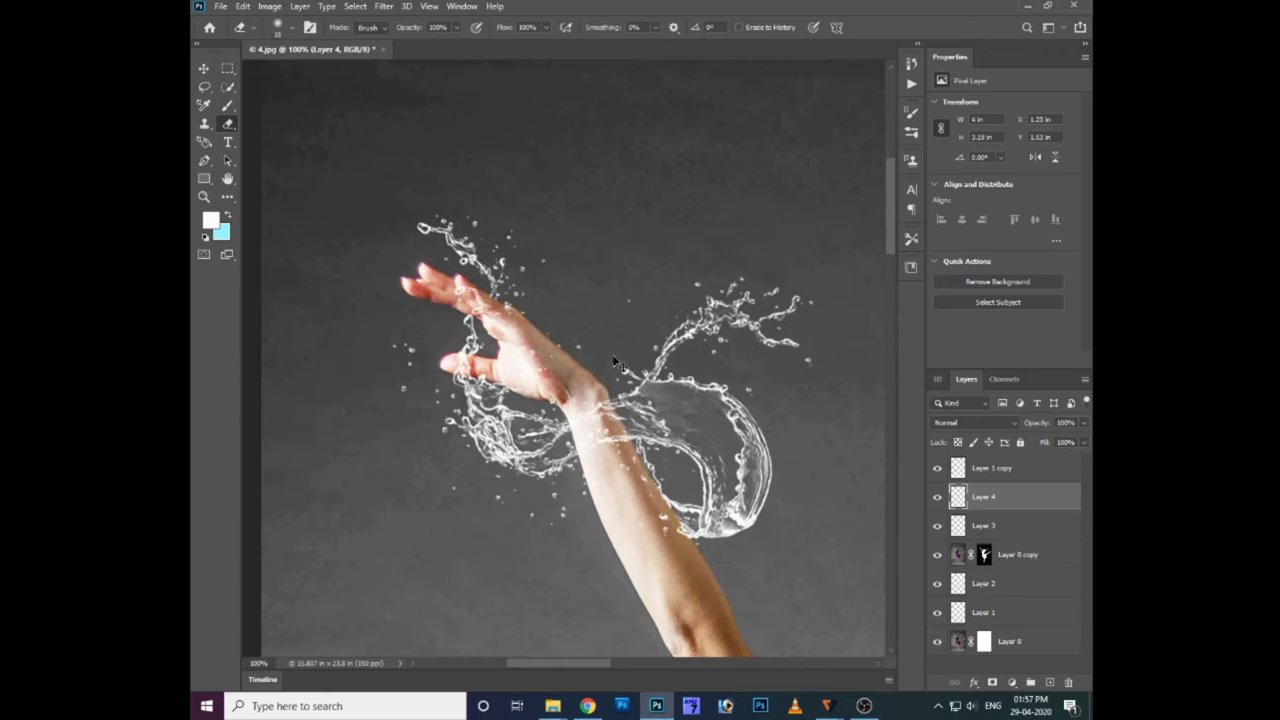
scroll(620, 364, up, 1)
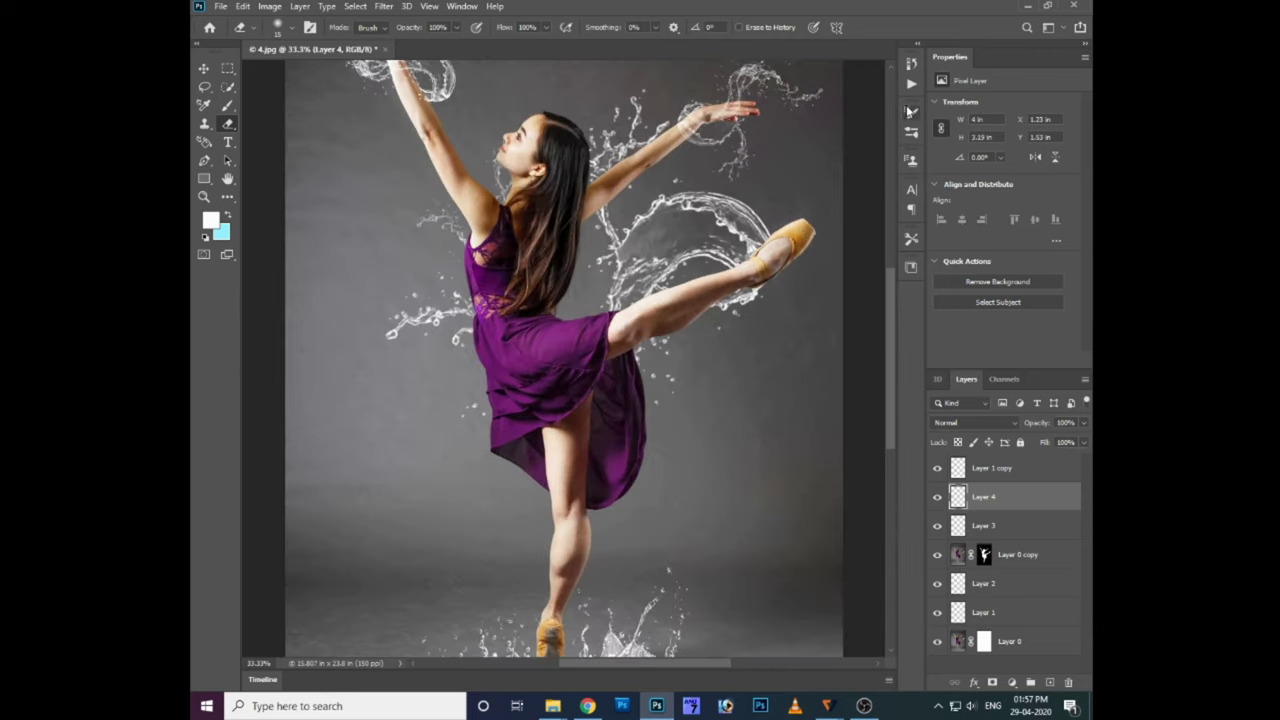
- Choose the Sampled Brush 559 splash tip and bring the whole dancer into view
right_click(802, 309)
drag(851, 368, 865, 485)
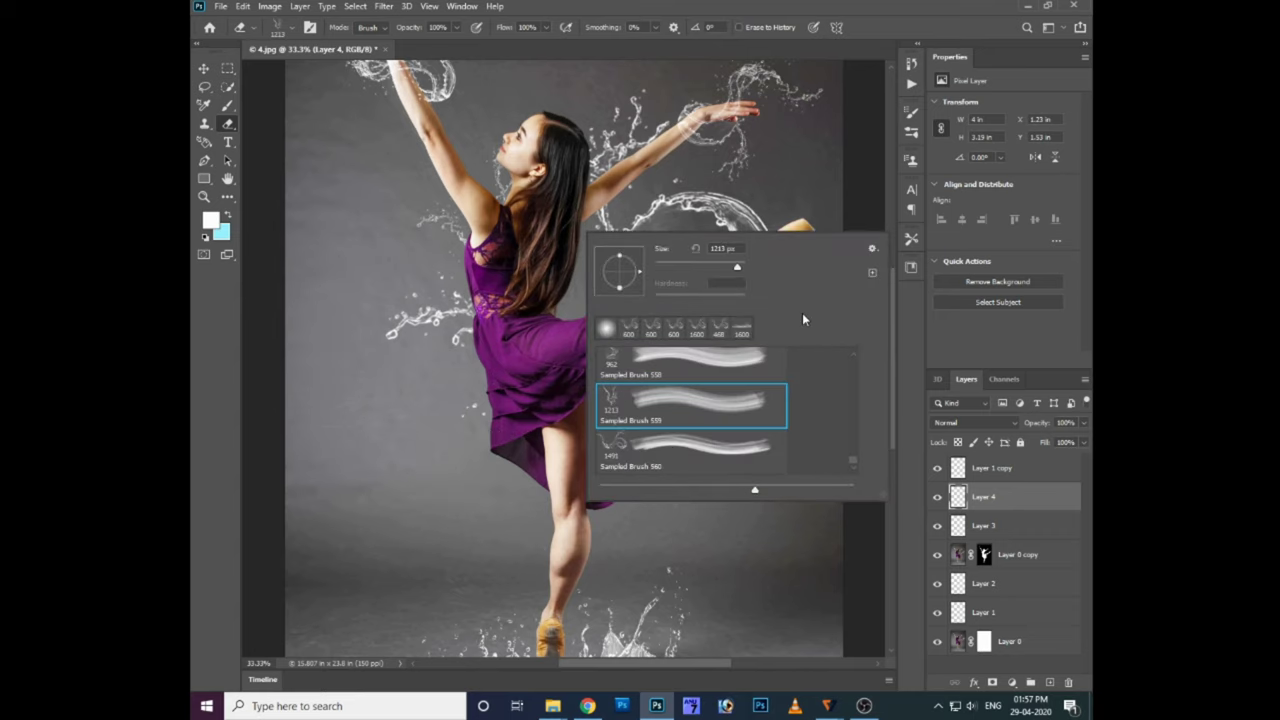
key(Return)
drag(630, 500, 690, 620)
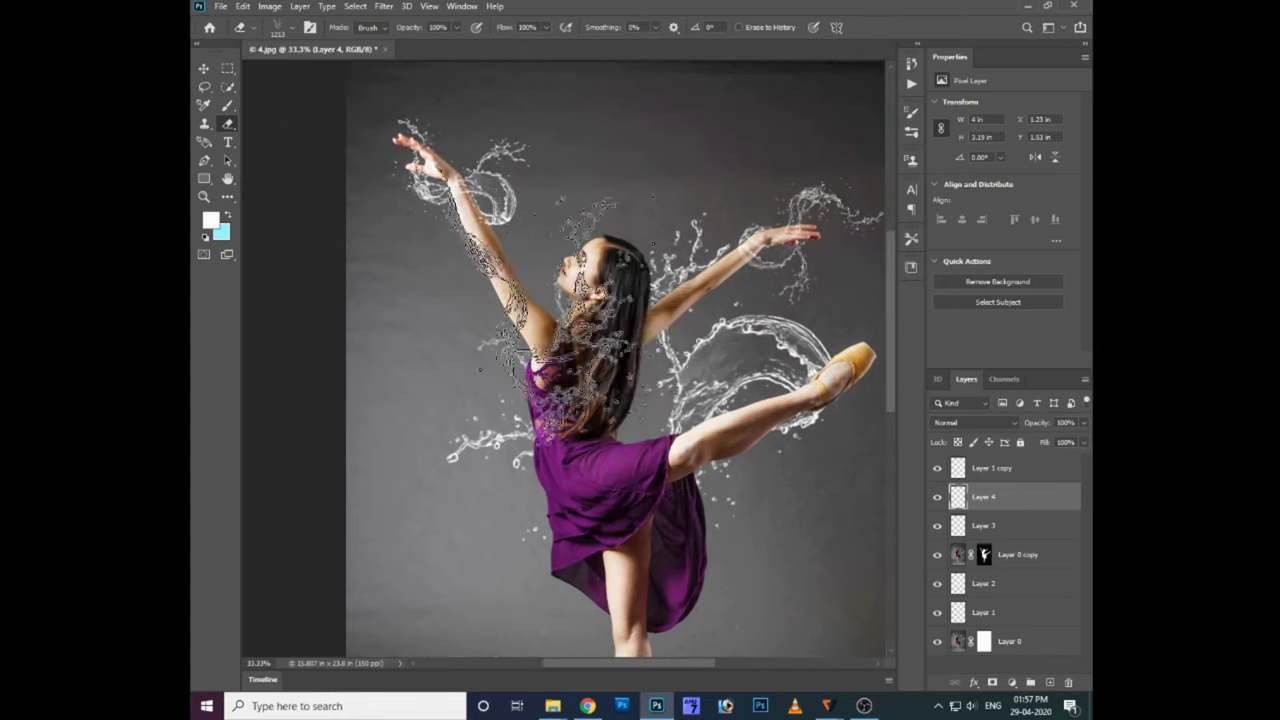
- Rotate the Sampled Brush 559 tip and stamp the water splash at the raised hand
right_click(580, 328)
drag(574, 332, 574, 318)
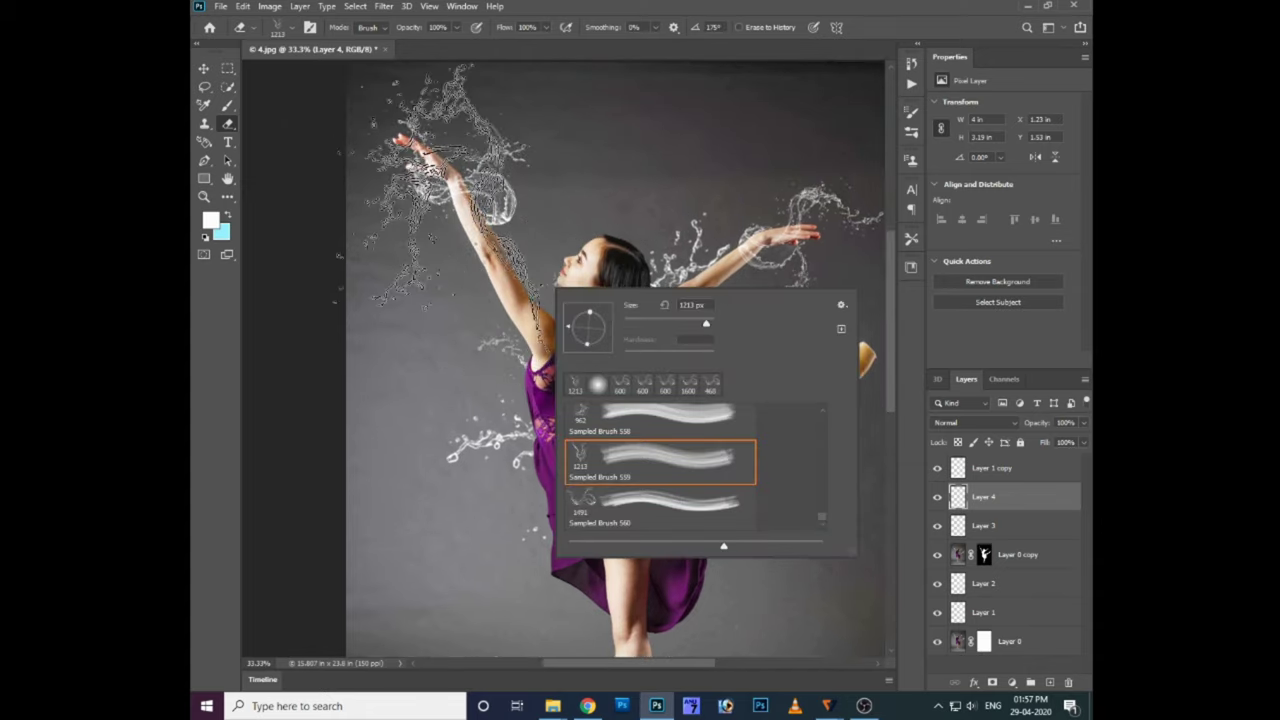
drag(580, 318, 594, 314)
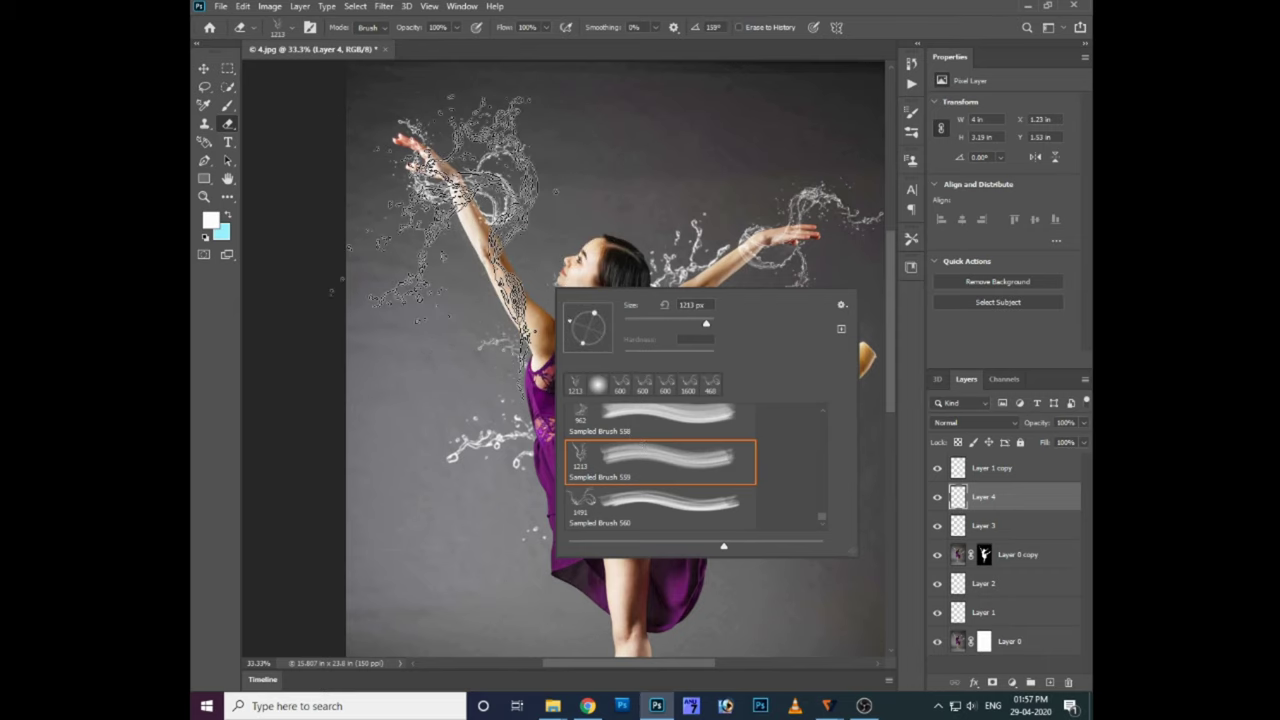
click(745, 470)
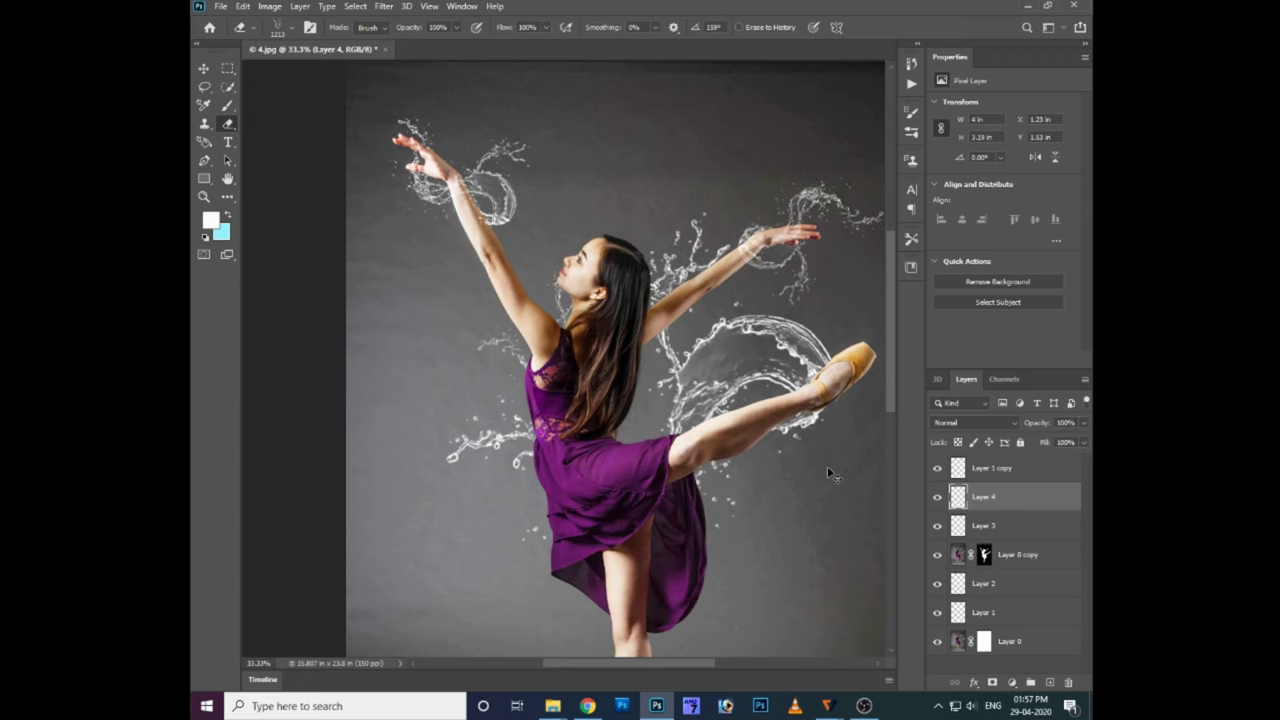
key(ctrl+shift+alt+n)
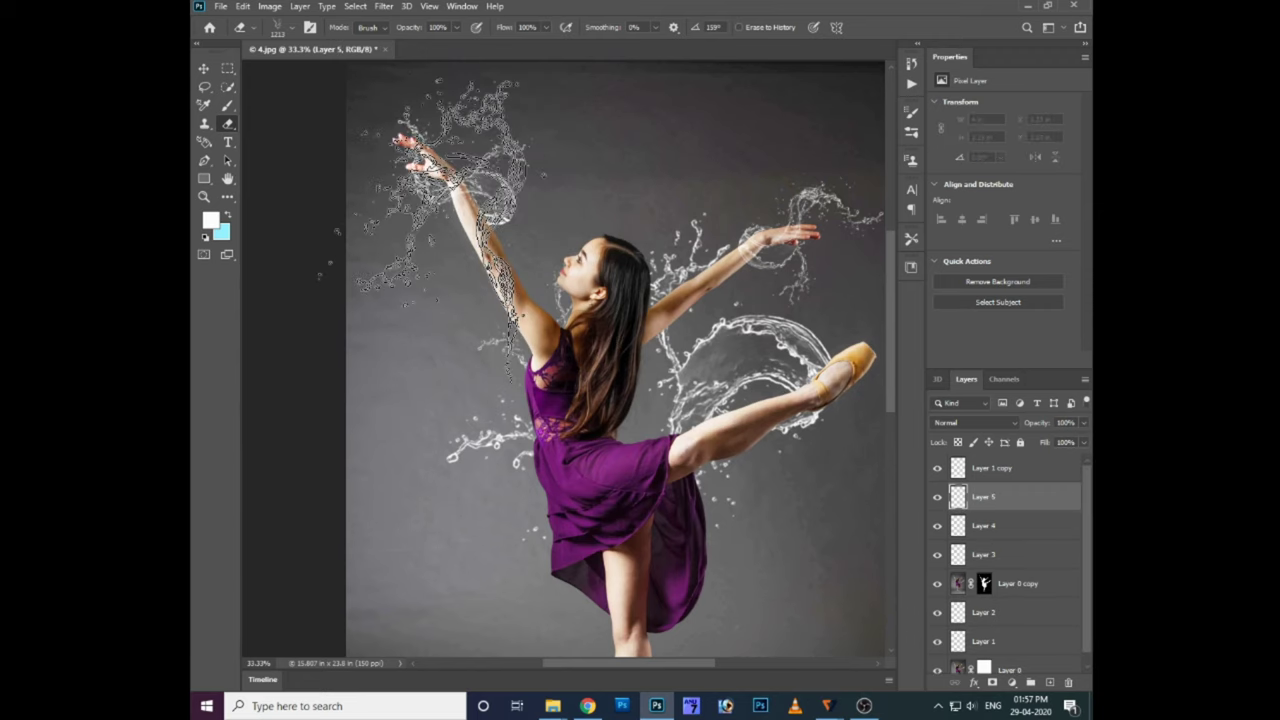
- Stamp a Sampled Brush 559 water splash around the raised arm
scroll(490, 150, up, 1)
drag(338, 170, 362, 224)
key(b)
right_click(620, 258)
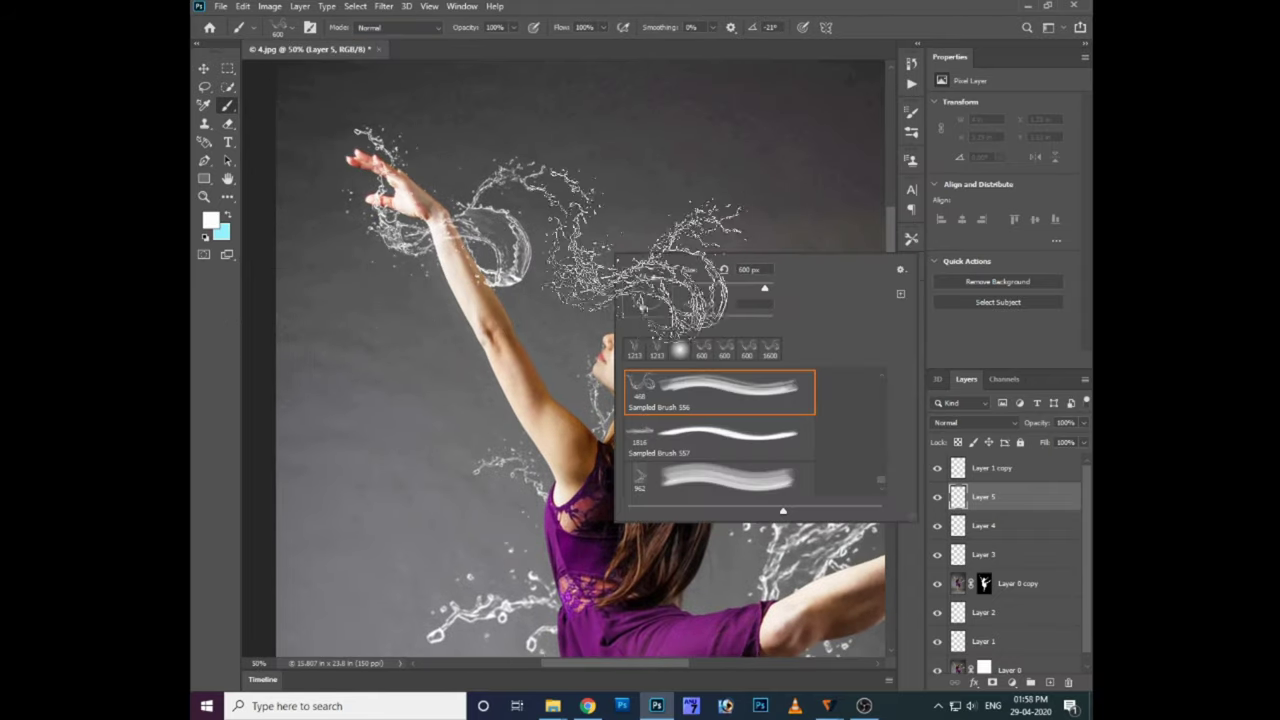
click(688, 466)
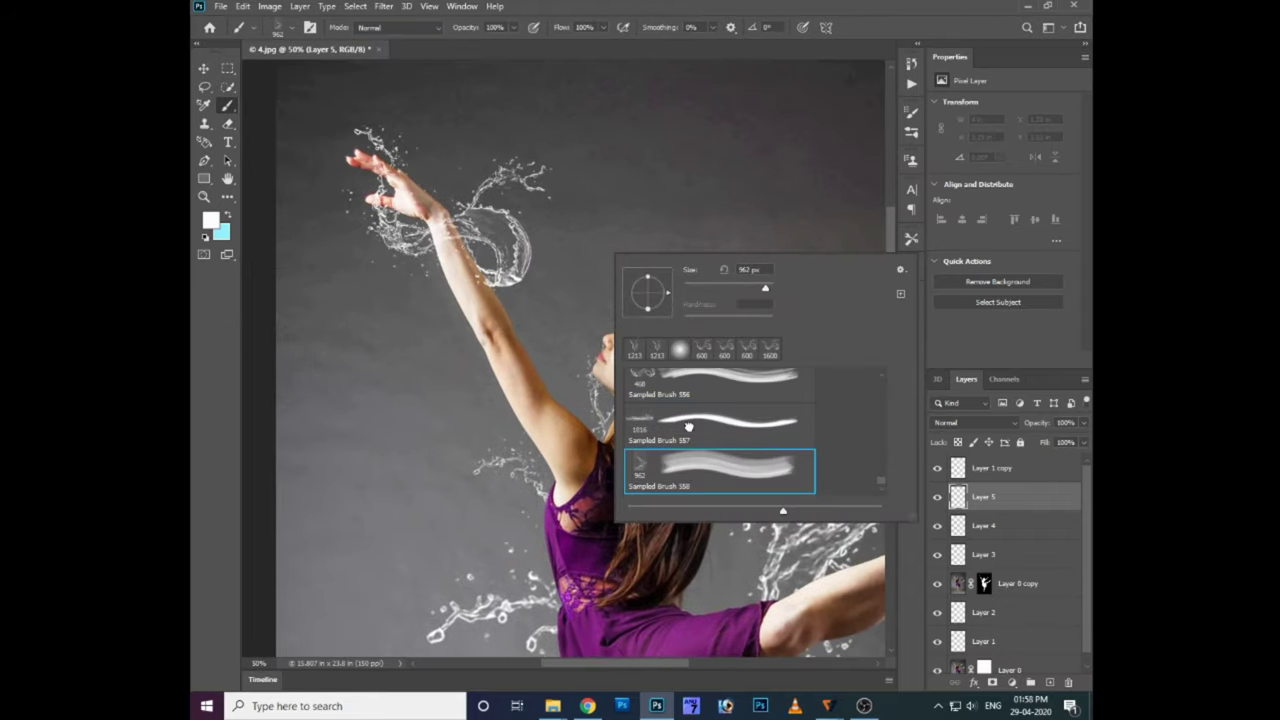
click(694, 390)
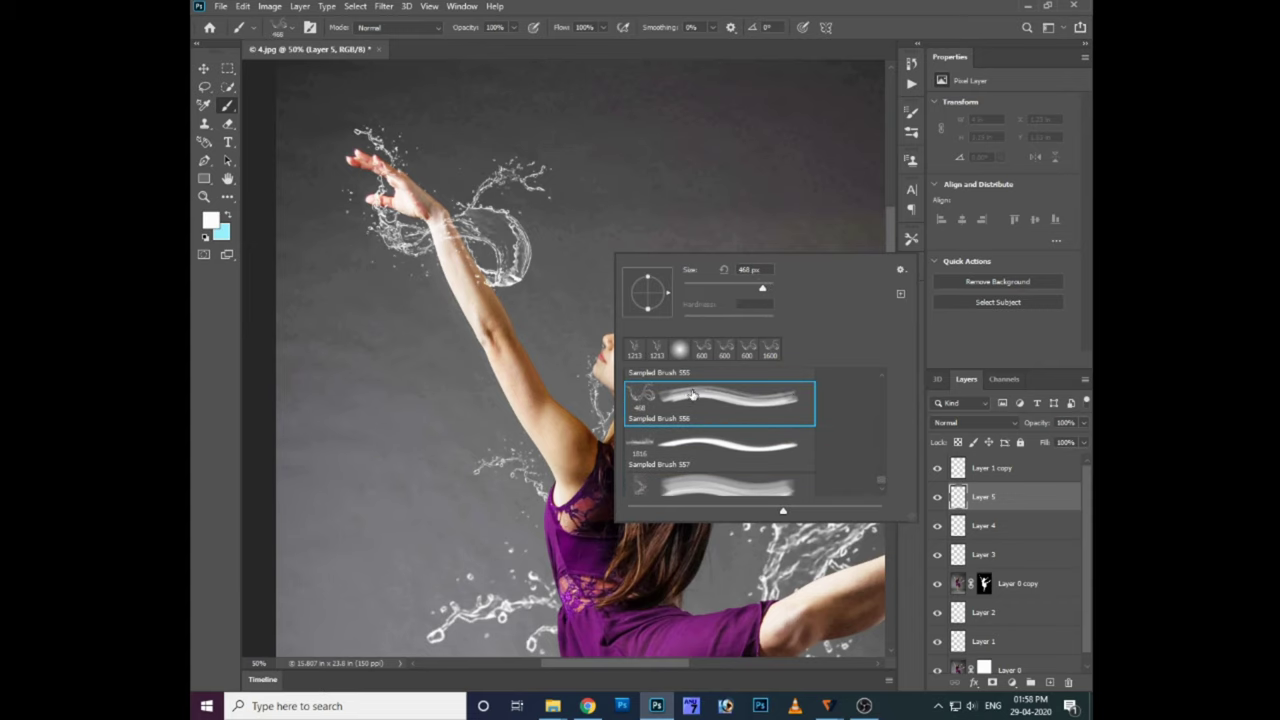
scroll(692, 398, down, 1)
click(712, 478)
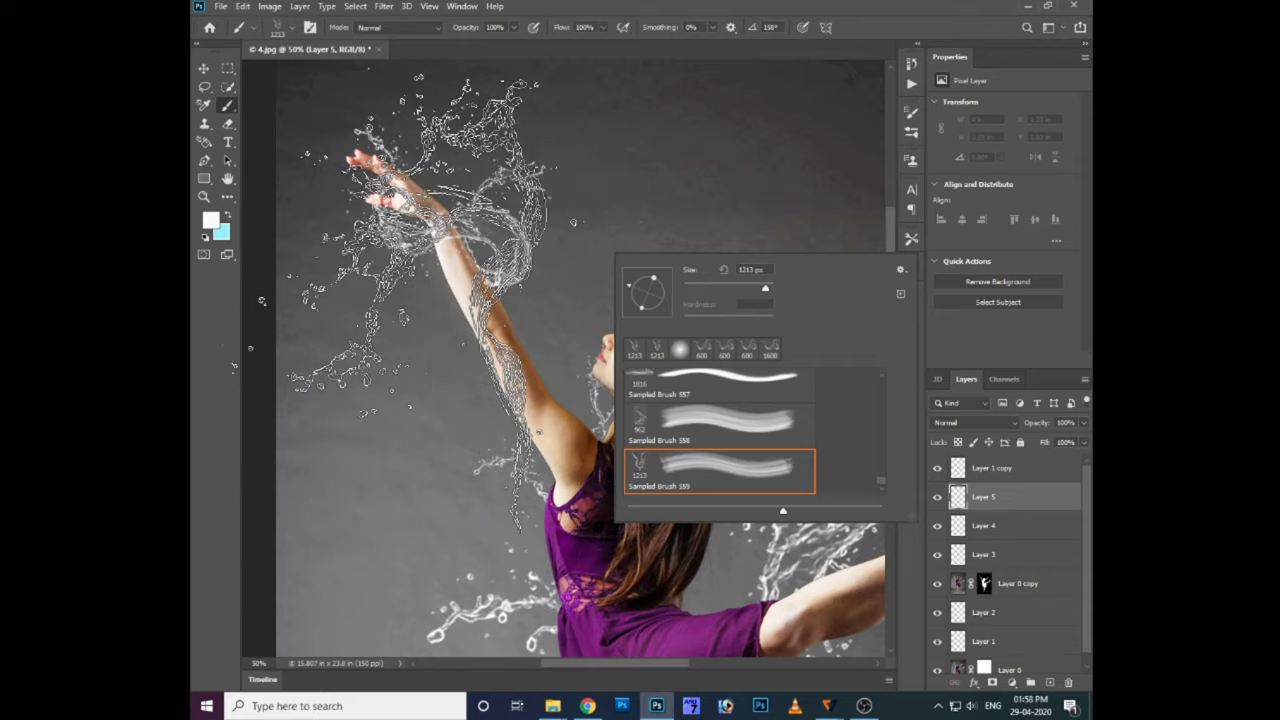
click(418, 300)
- Shift the splash right and down, send it two layers back behind the hair, and nudge it lower
key(v)
mouse_move(578, 337)
mouse_down()
mouse_move(697, 406)
mouse_move(698, 430)
mouse_up()
key(ctrl+minus)
key(ctrl+bracketleft)
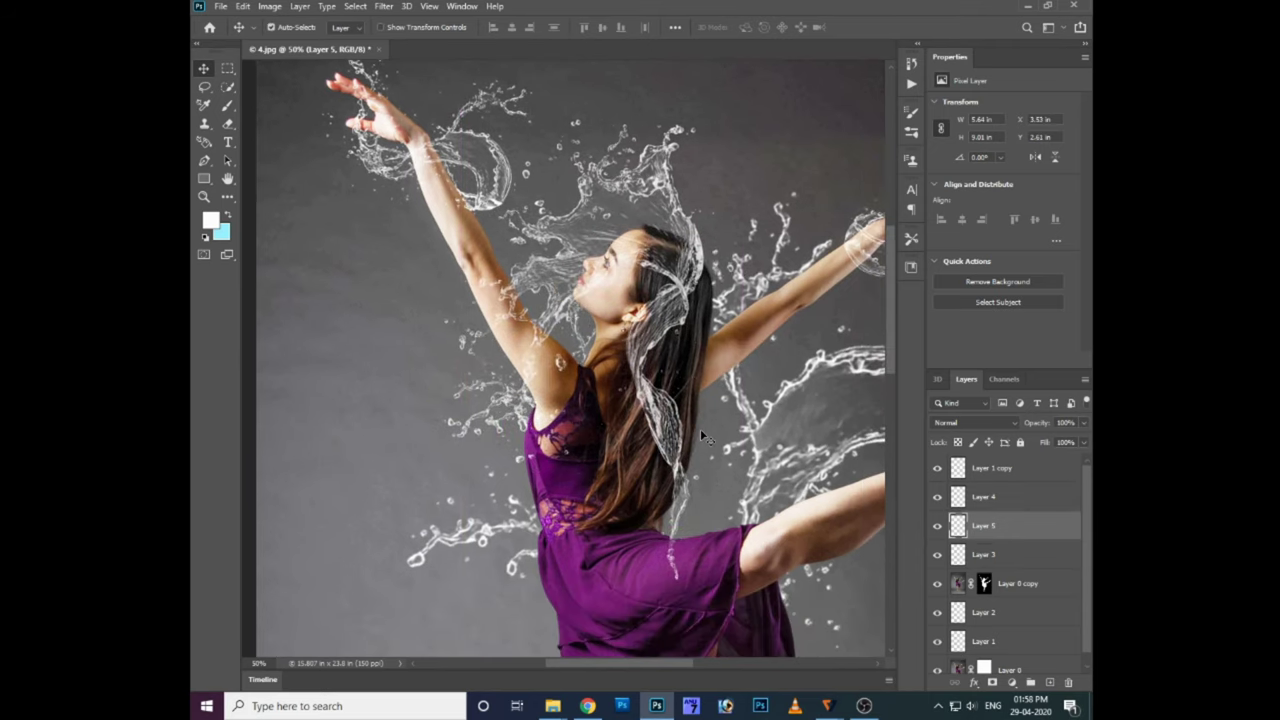
key(ctrl+bracketleft)
key(ctrl+bracketleft)
drag(632, 280, 636, 309)
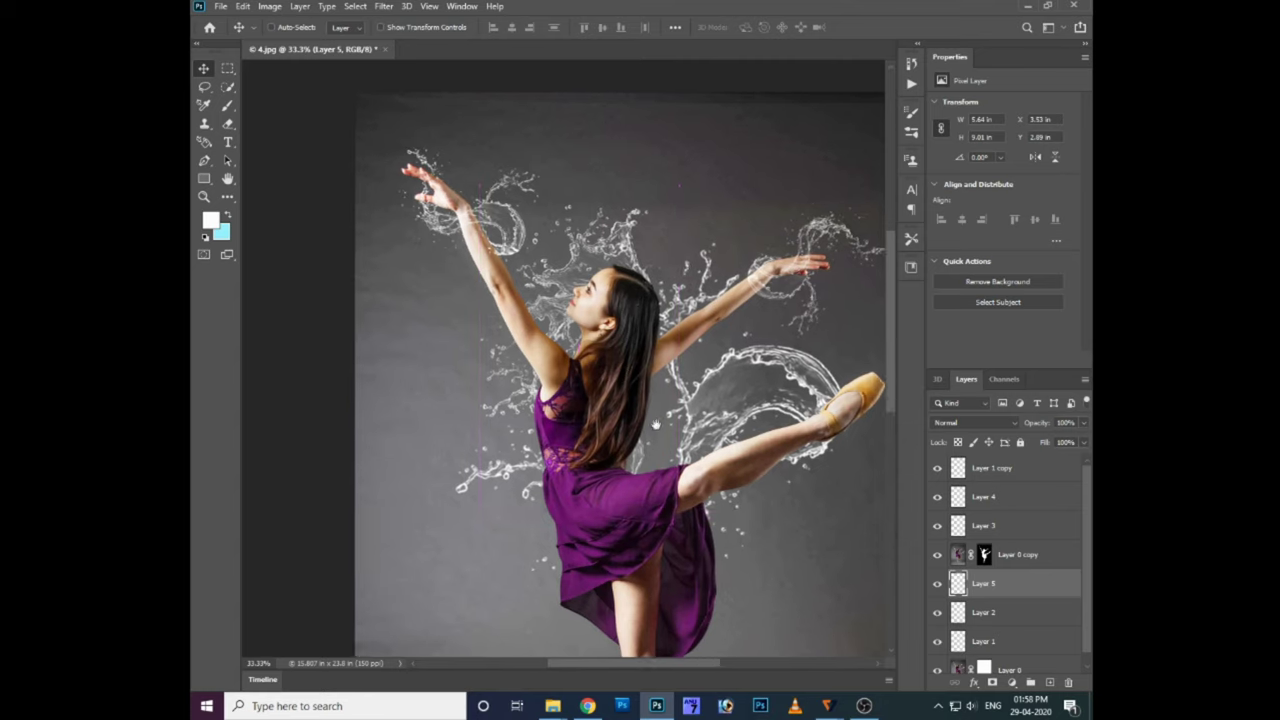
- Add a new empty layer with the brush ready for the next splash
scroll(743, 467, down, 3)
key(ctrl)
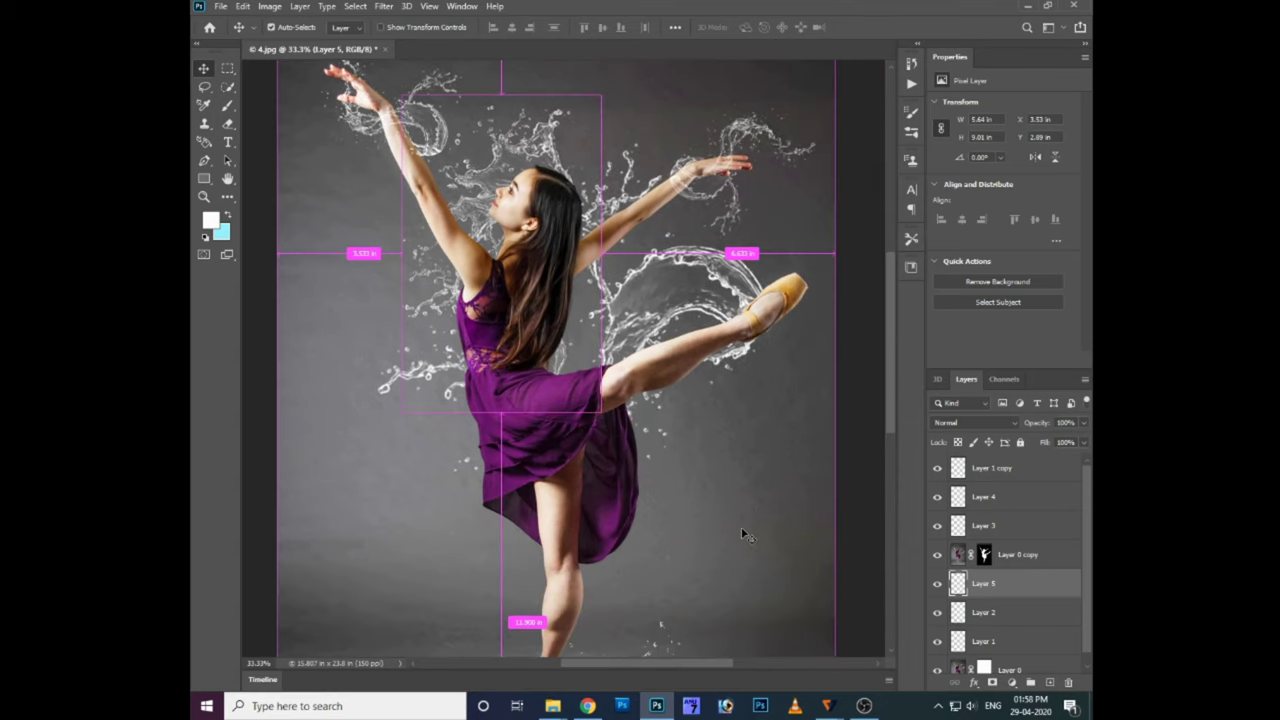
key(ctrl+shift+alt+n)
key(b)
right_click(665, 390)
- Stamp an angled water splash at the raised foot, raise its layer, and move it toward the foot
drag(700, 430, 700, 412)
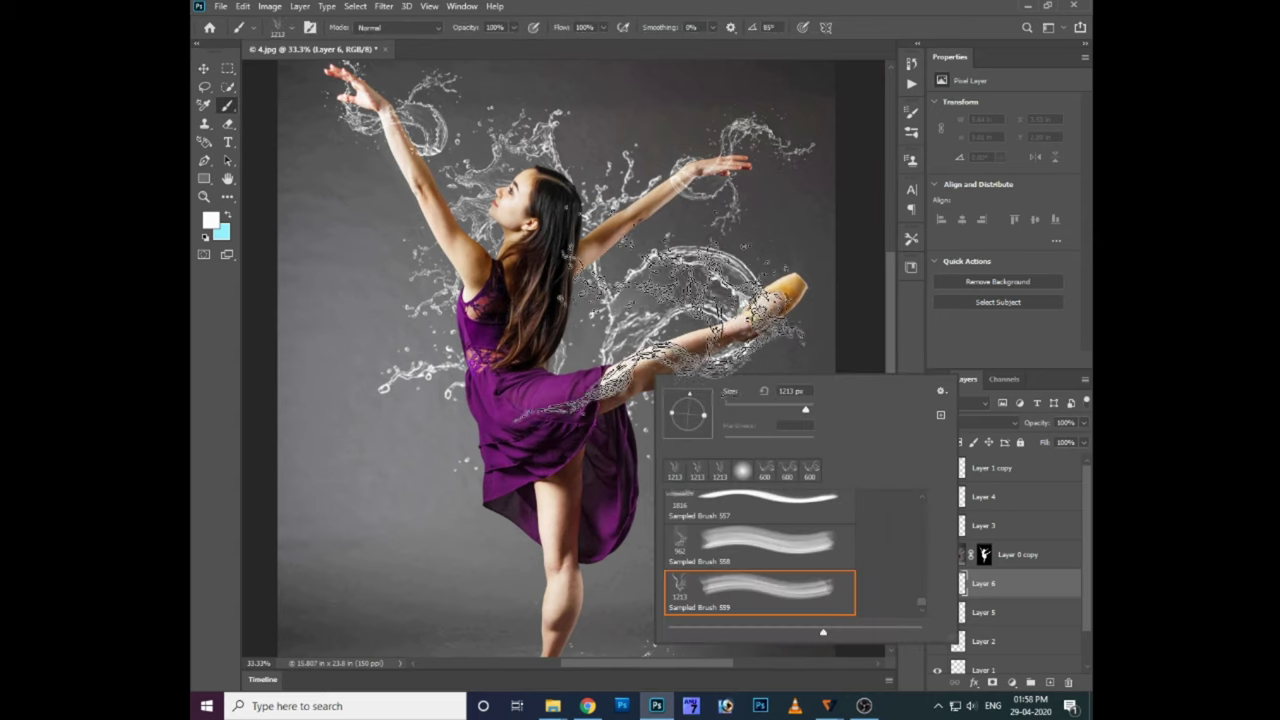
click(730, 290)
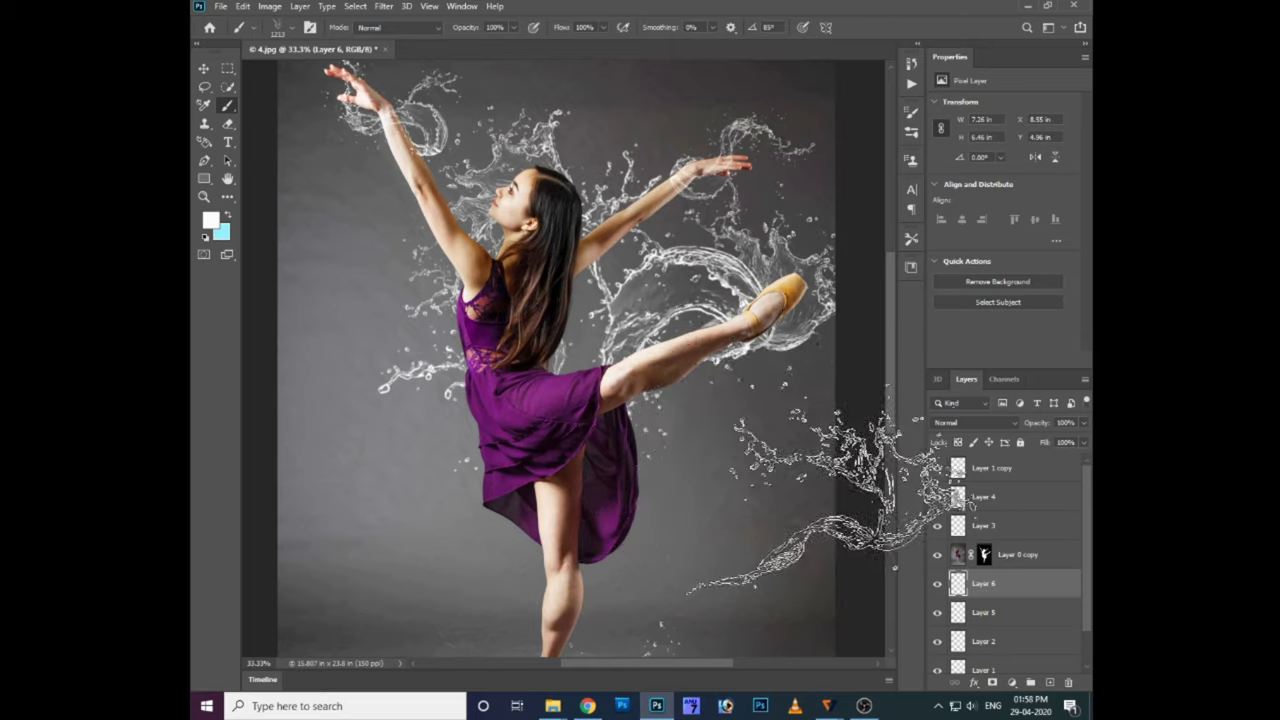
key(ctrl+bracketright)
key(ctrl+bracketright)
key(v)
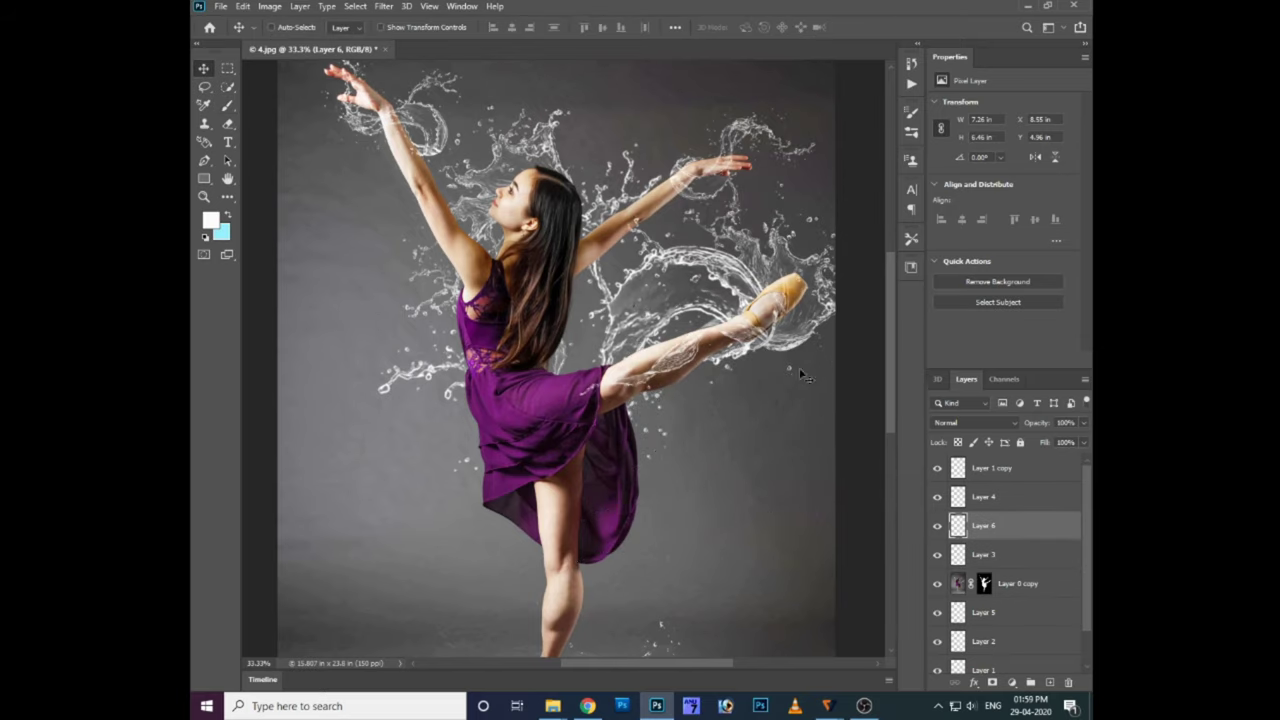
drag(810, 350, 768, 420)
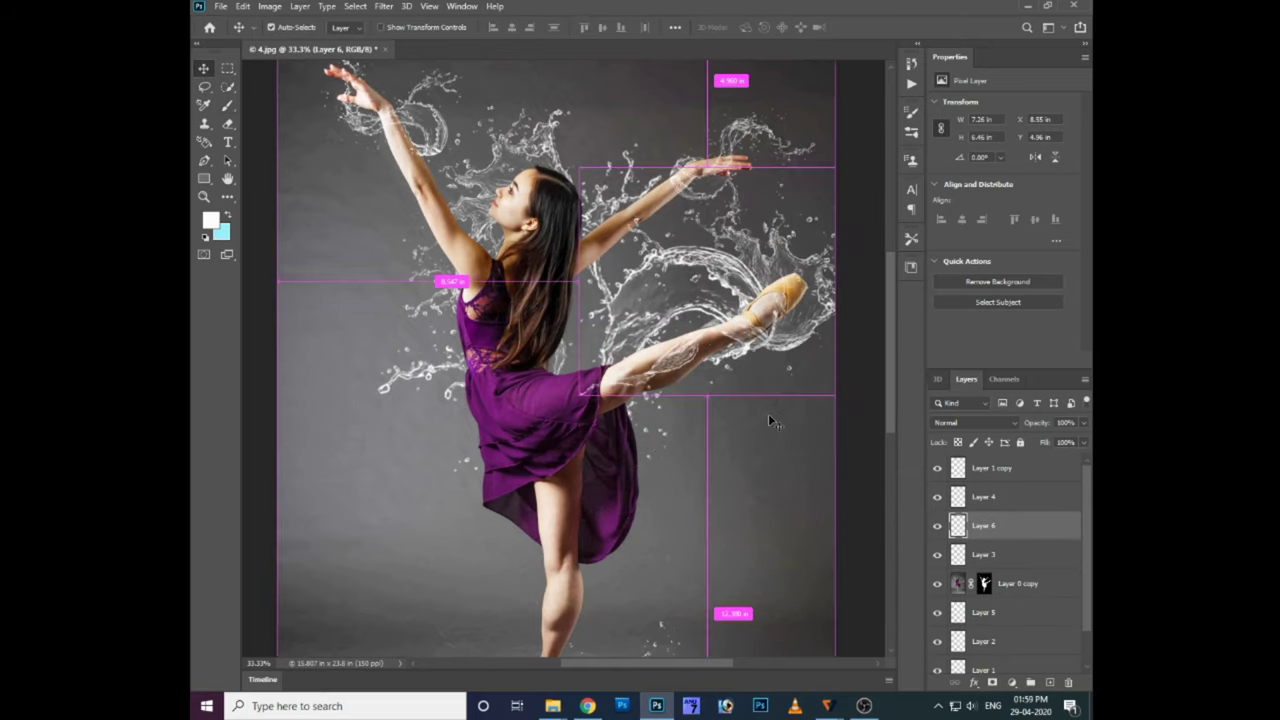
- Reposition the splash around the foot, keeping its layer in front of the dancer
key(ctrl+bracketleft)
key(ctrl+bracketleft)
drag(548, 368, 766, 421)
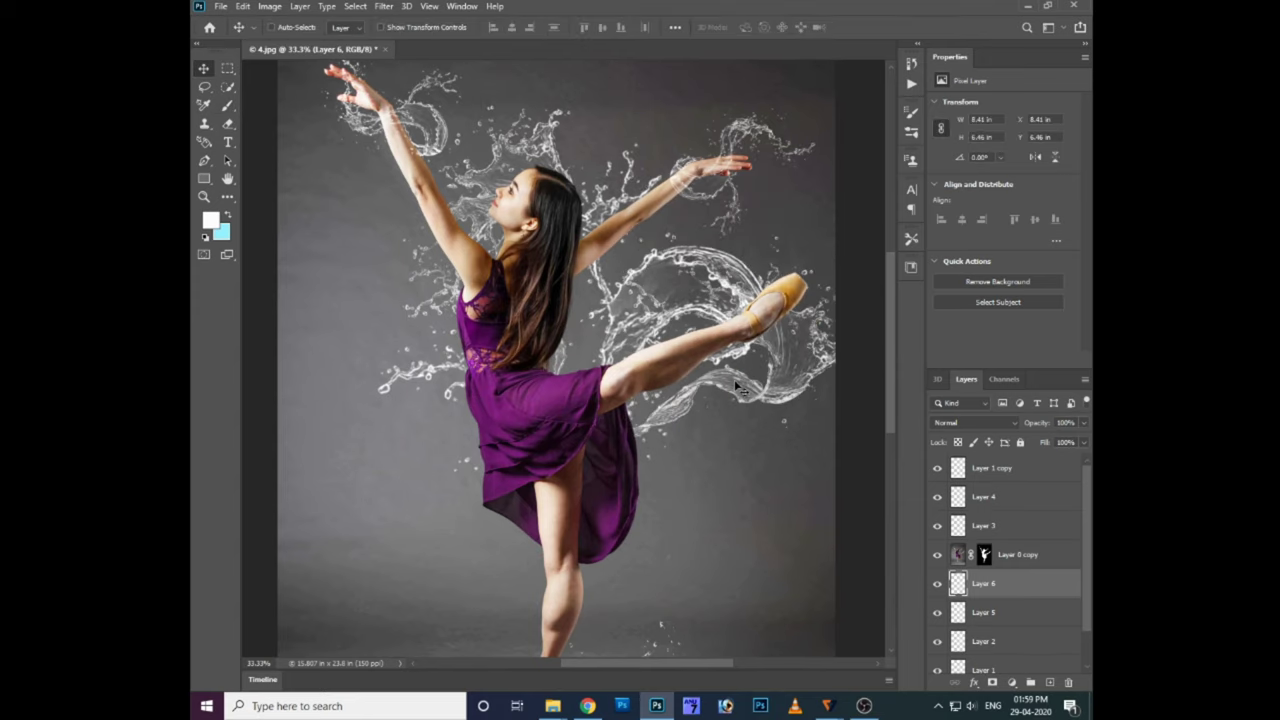
key(ctrl+bracketright)
key(ctrl+bracketright)
mouse_move(762, 360)
mouse_down()
mouse_move(760, 300)
mouse_move(722, 318)
mouse_up()
key(ctrl+plus)
scroll(720, 330, right, 4)
scroll(710, 322, right, 1)
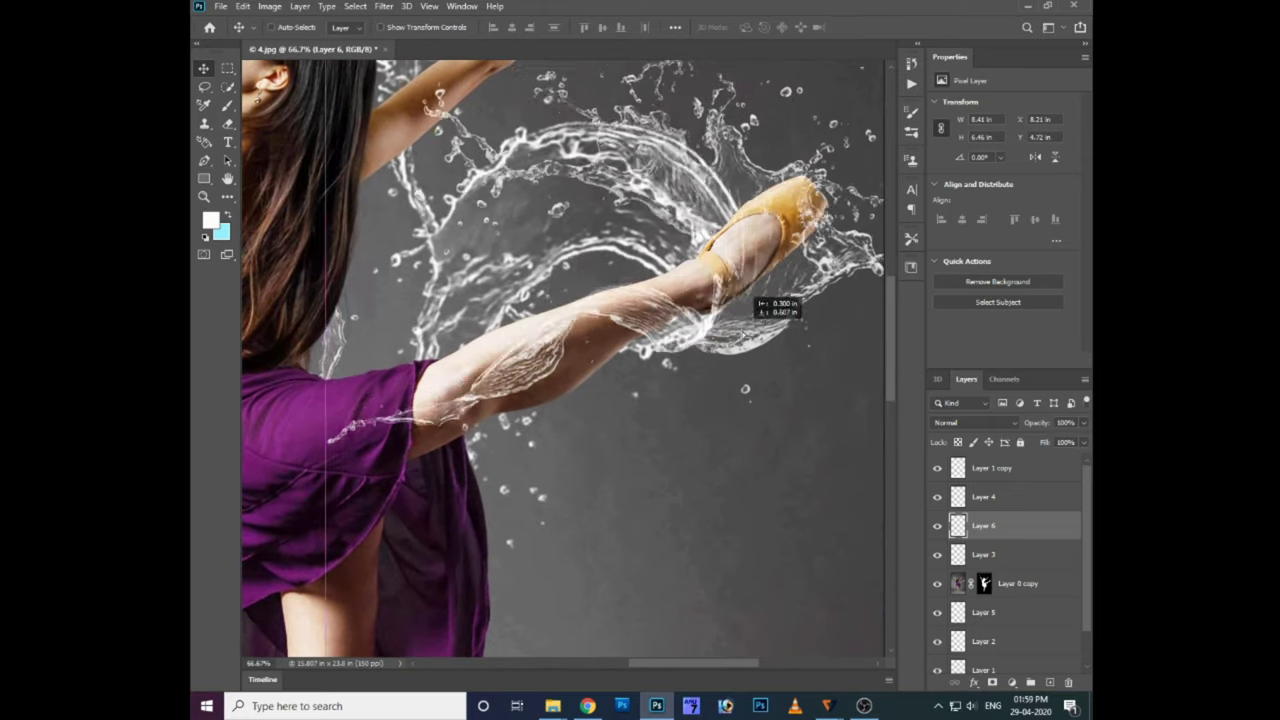
- Flip the splash vertically and rotate it so it wraps along the raised leg
key(ctrl+t)
right_click(722, 318)
click(766, 563)
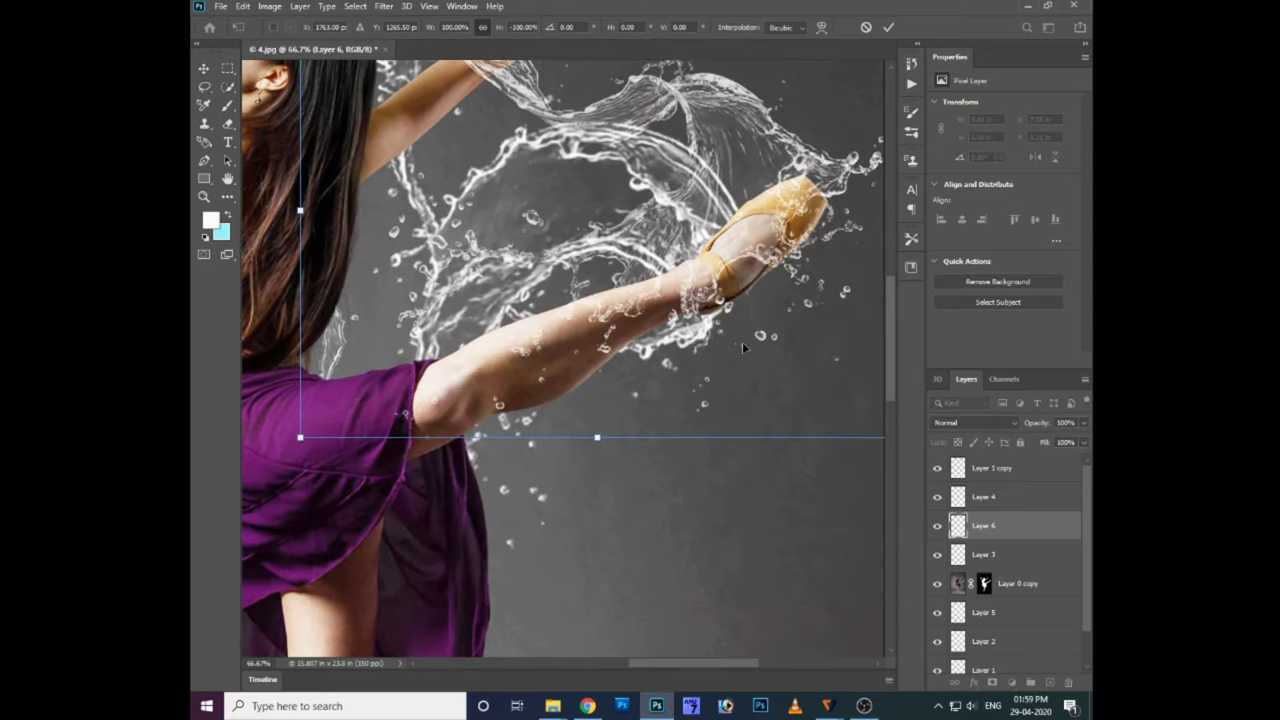
drag(748, 343, 750, 358)
drag(280, 300, 375, 590)
drag(552, 292, 646, 316)
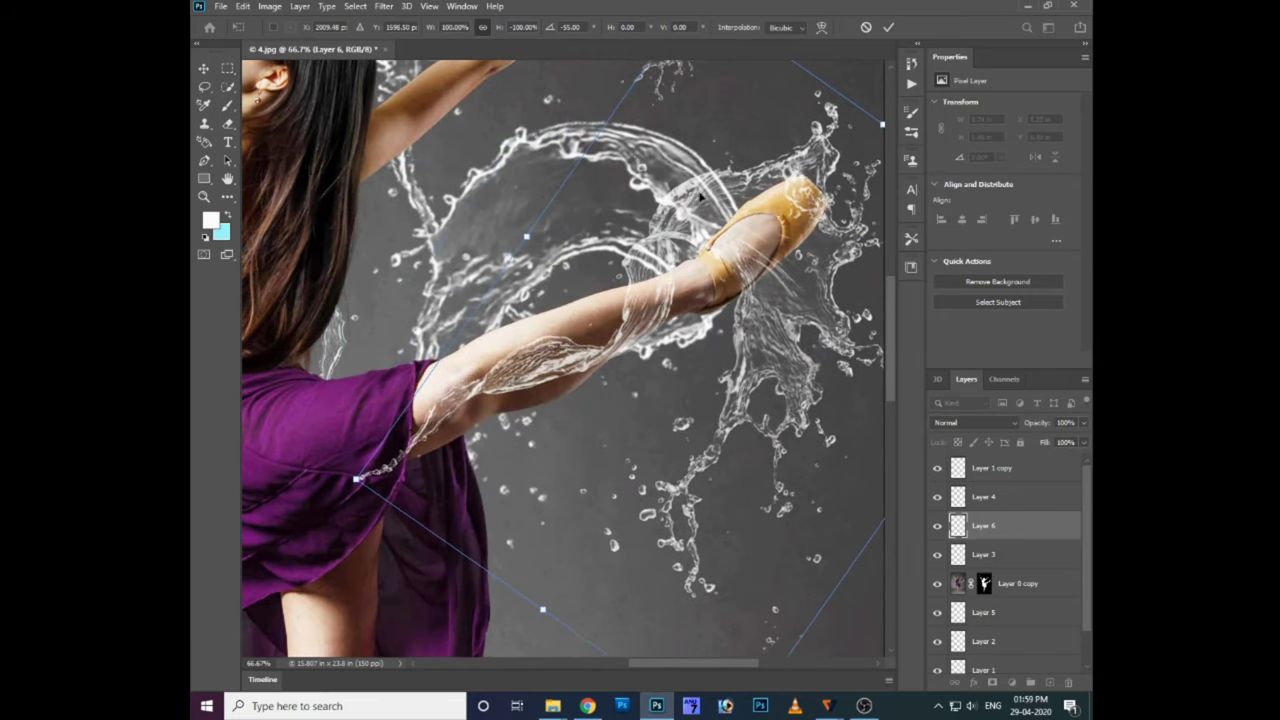
key(Return)
- Zoom in on the leg and check which layers lie beneath it
key(ctrl+plus)
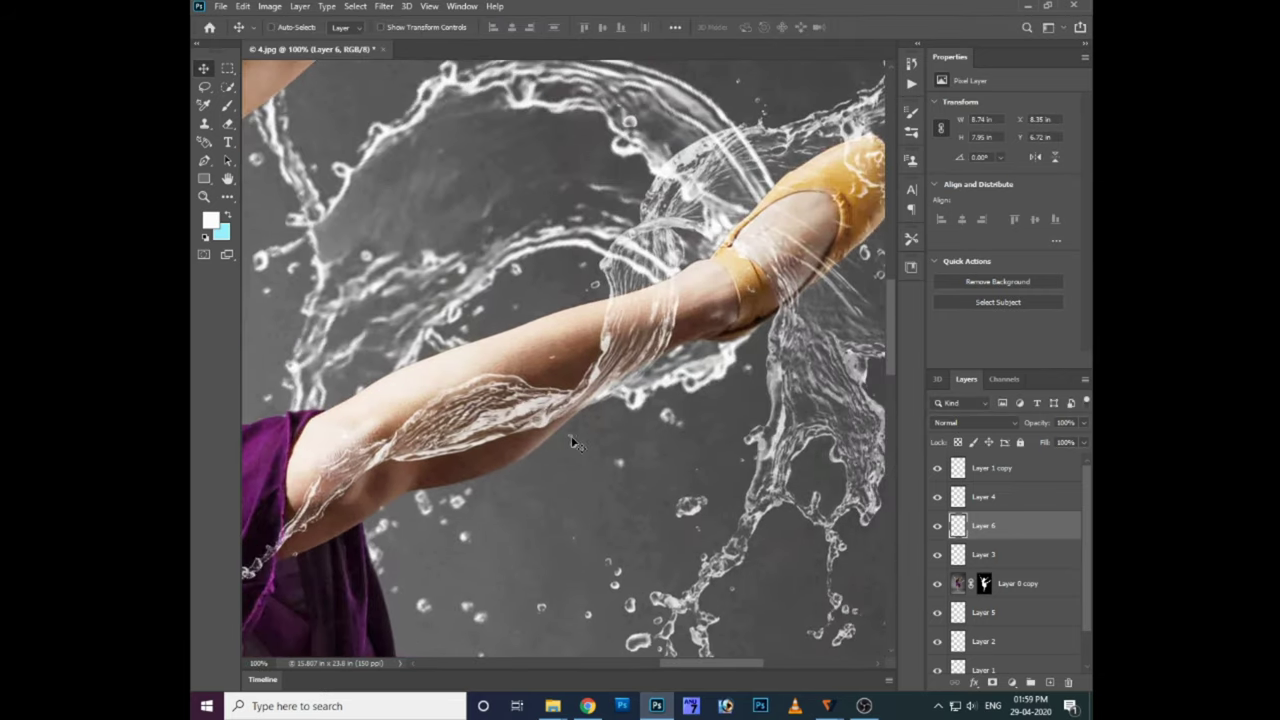
right_click(600, 318)
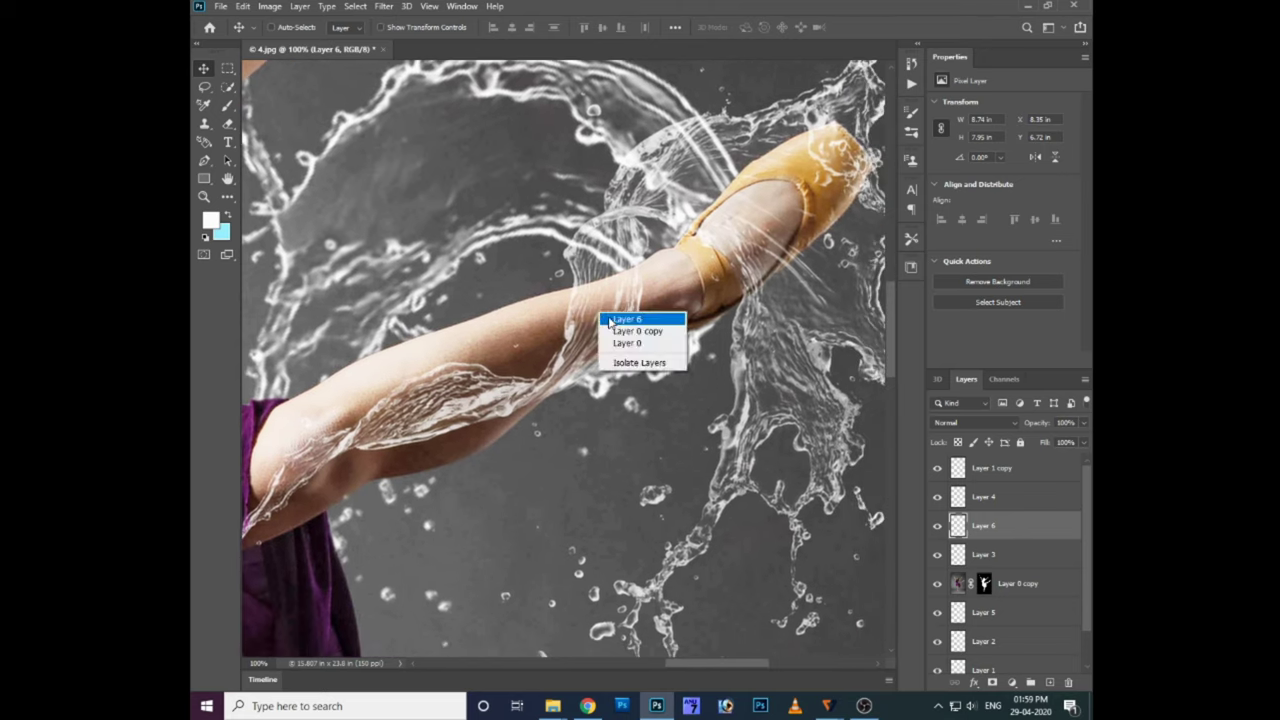
click(656, 343)
drag(656, 343, 590, 338)
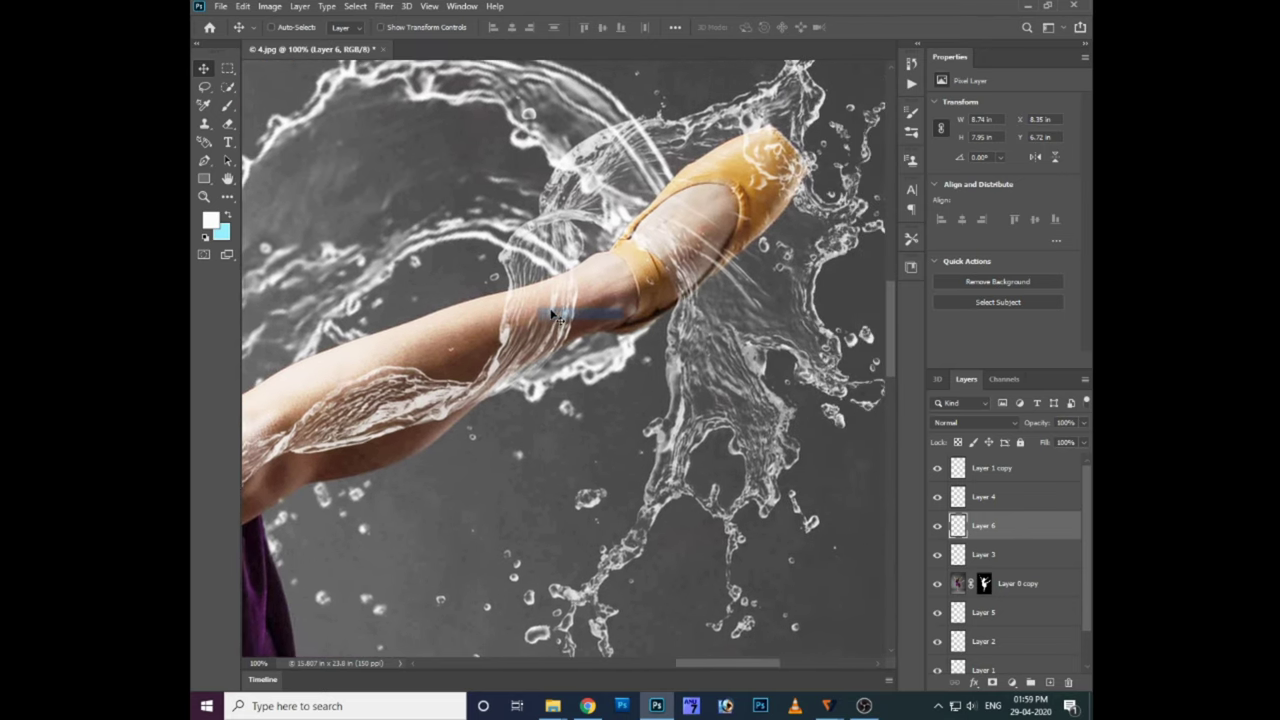
- Load the dancer's outline as a selection and reactivate the leg splash layer
right_click(483, 372)
click(492, 357)
key(ctrl+plus)
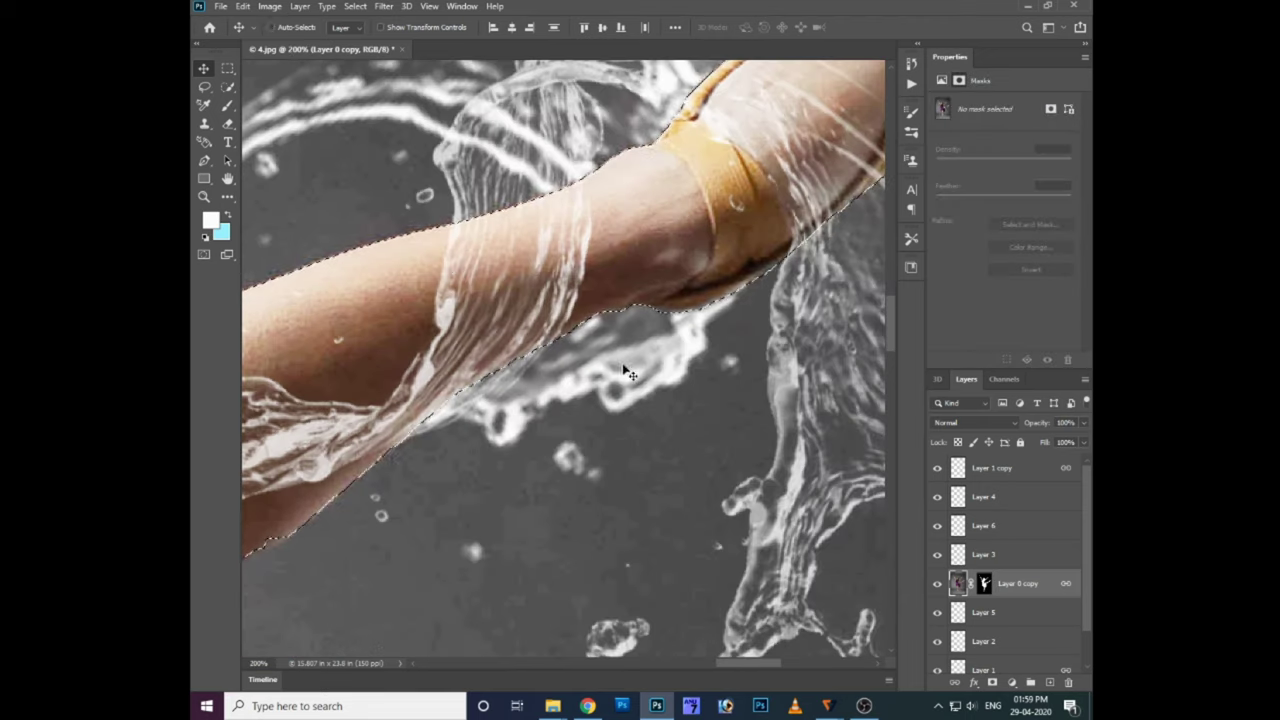
click(467, 269)
- Softly erase the water streaks across the middle of the raised shin
key(e)
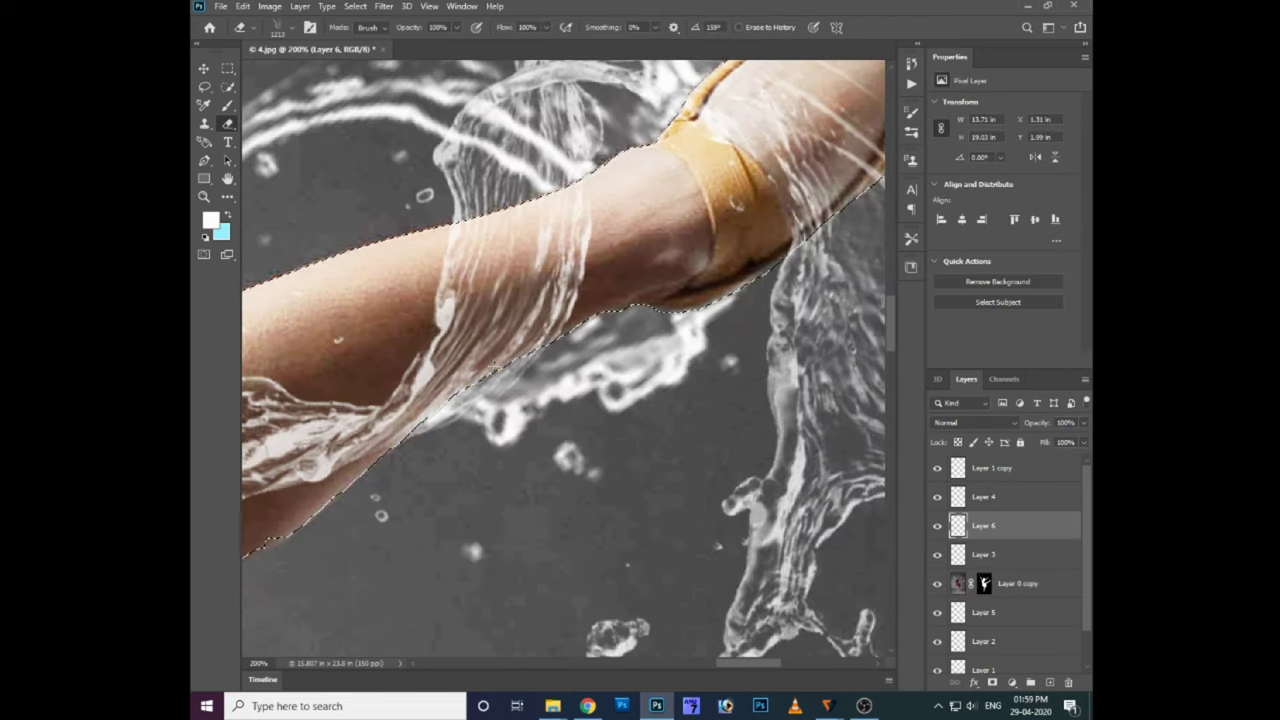
right_click(502, 303)
click(623, 440)
key(Return)
click(512, 248)
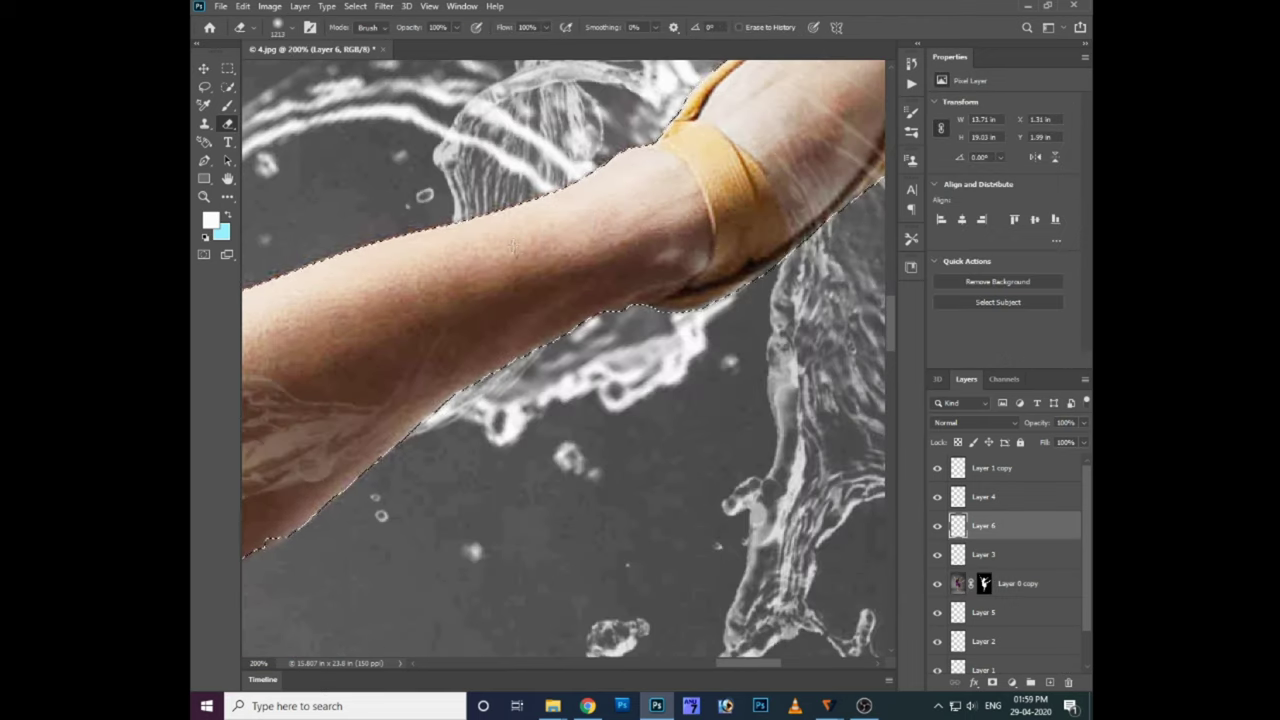
key(ctrl+z)
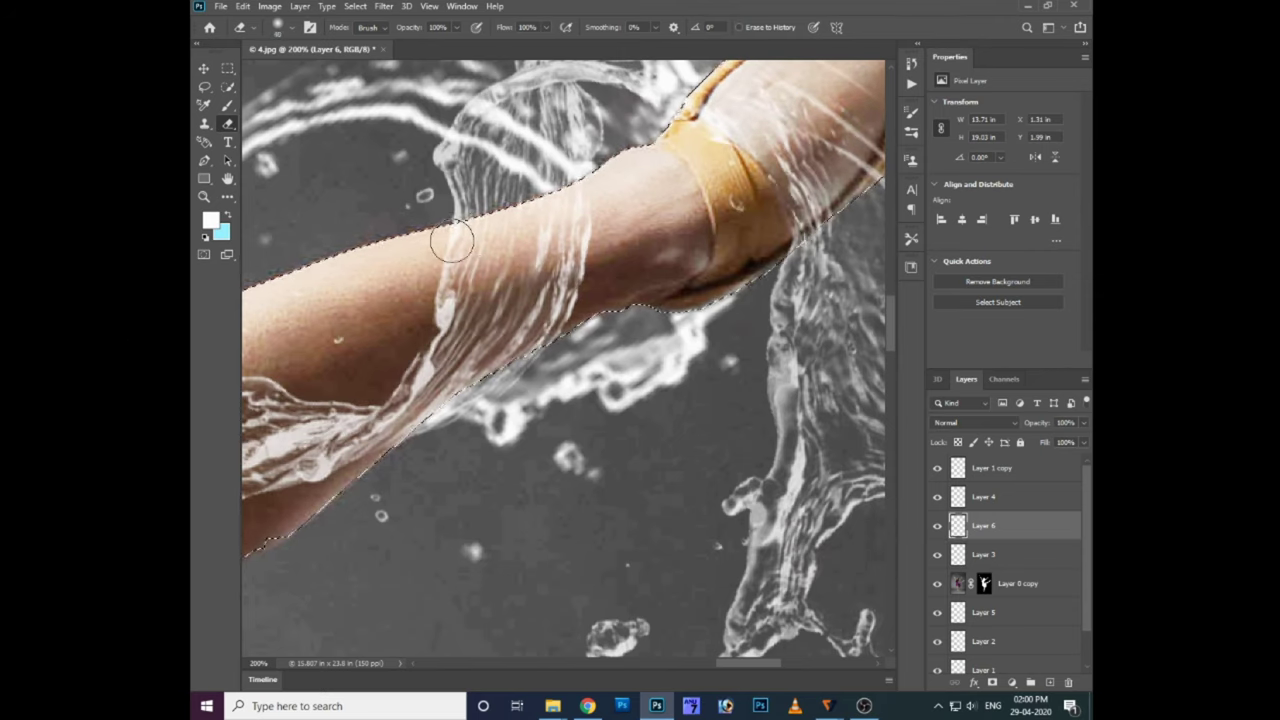
drag(564, 263, 533, 313)
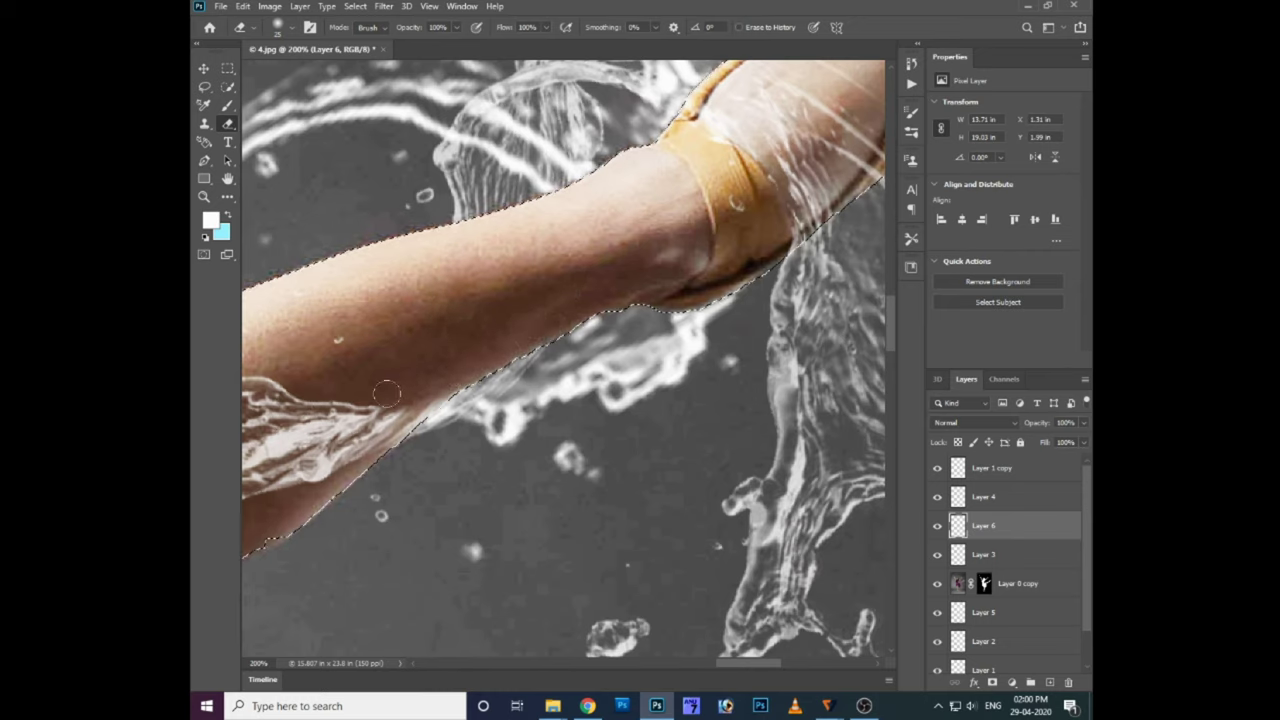
scroll(610, 222, down, 5)
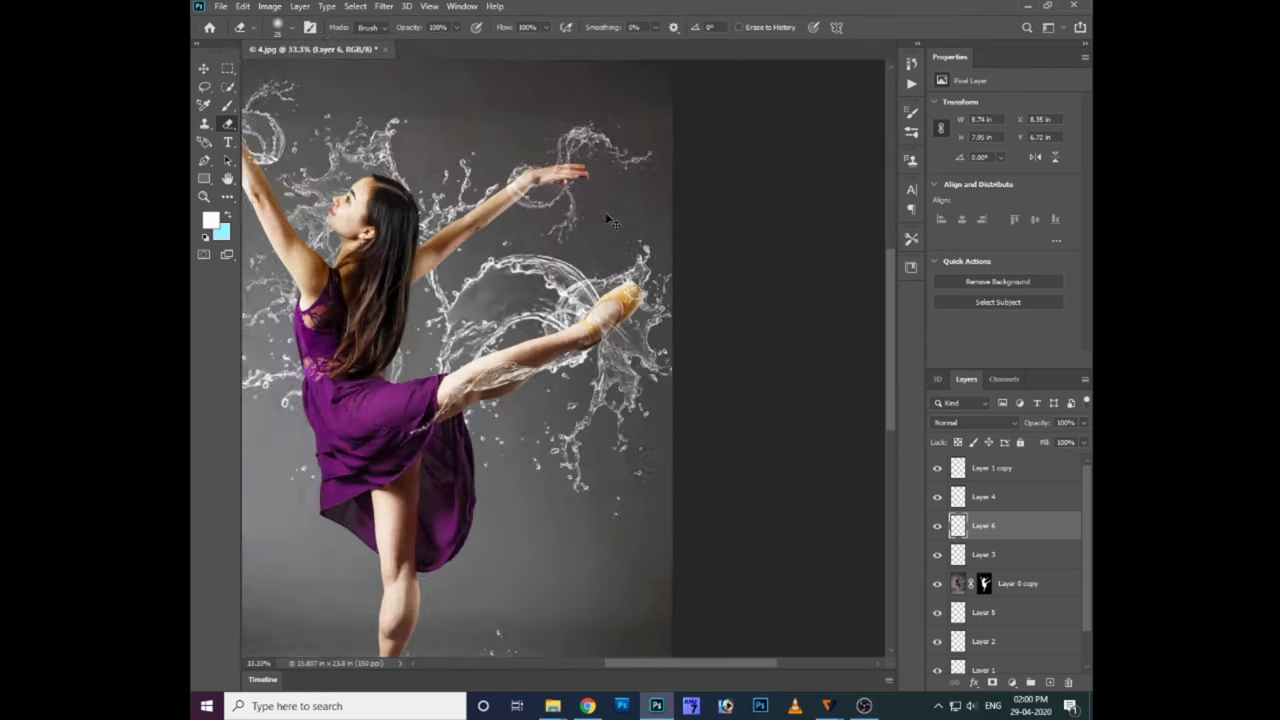
- Try a Sampled Brush 558 splash over the dancer's legs, then undo it
drag(443, 380, 628, 260)
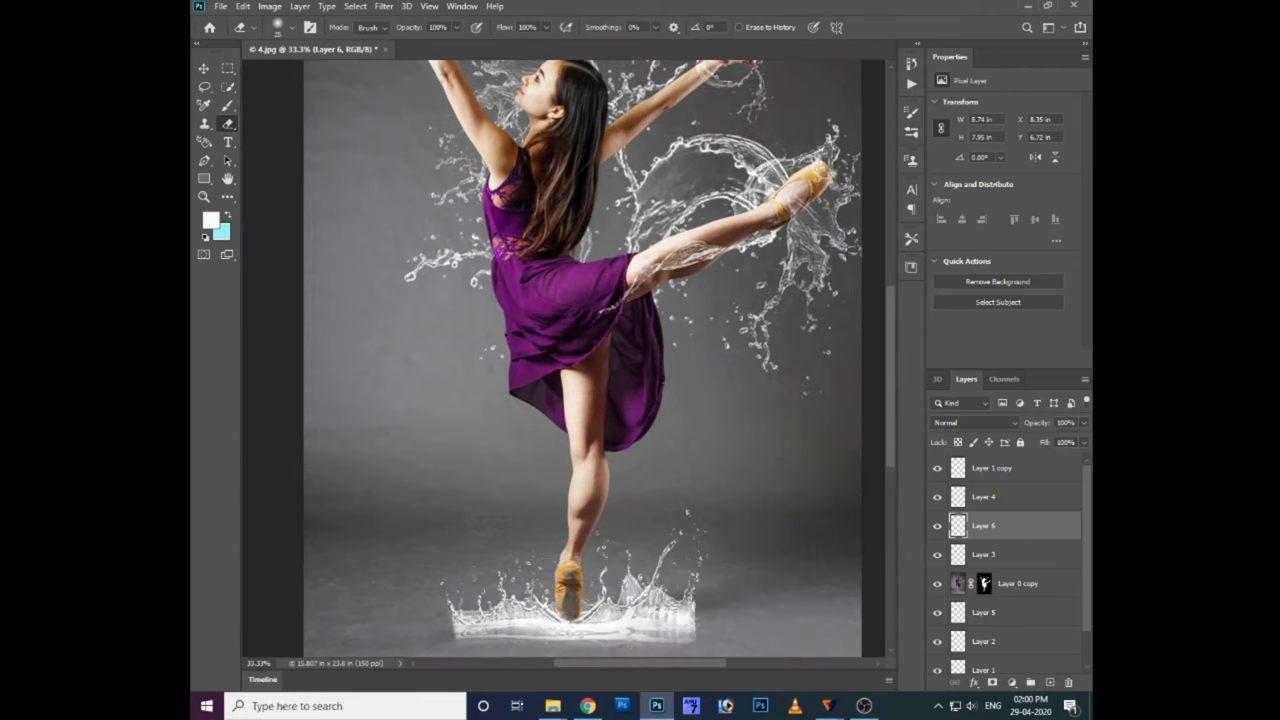
key(b)
right_click(705, 290)
click(785, 460)
click(590, 530)
key(ctrl+z)
key(ctrl+z)
- Create Layer 7 and stamp an enlarged splash over the dress and legs
key(ctrl+shift+n)
key(Return)
click(660, 420)
key(bracketright)
key(bracketright)
key(bracketright)
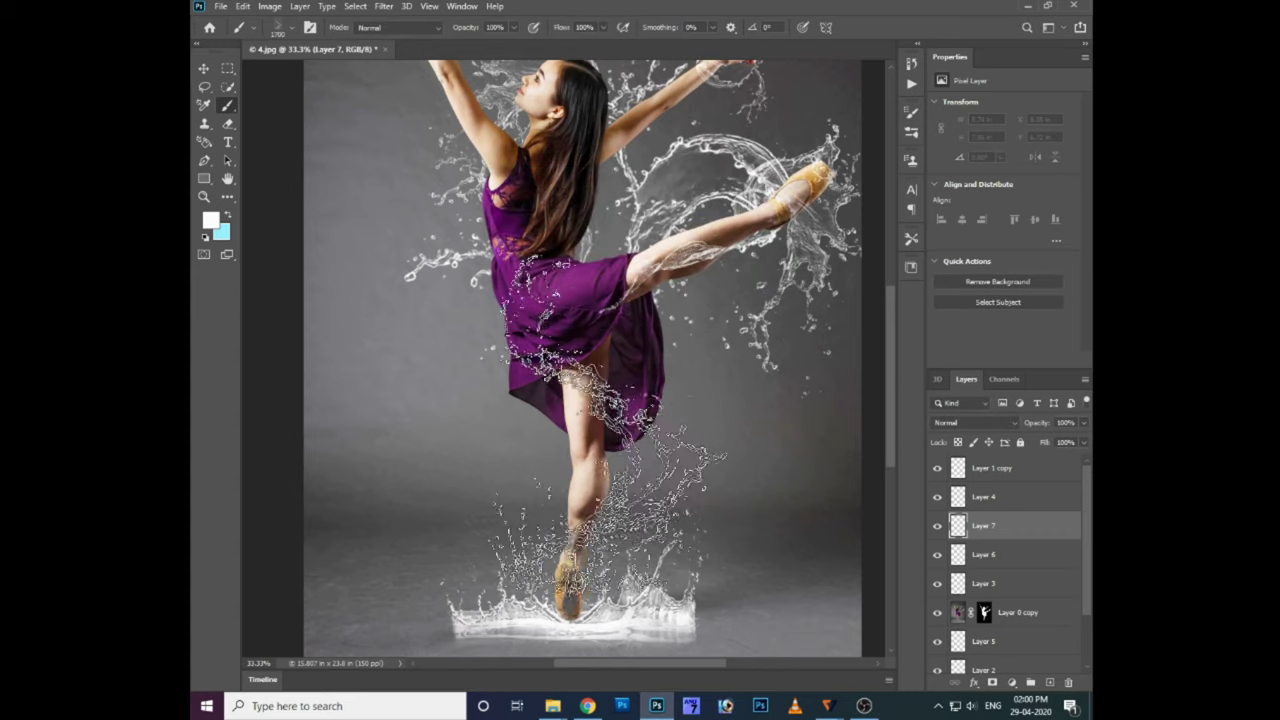
click(600, 440)
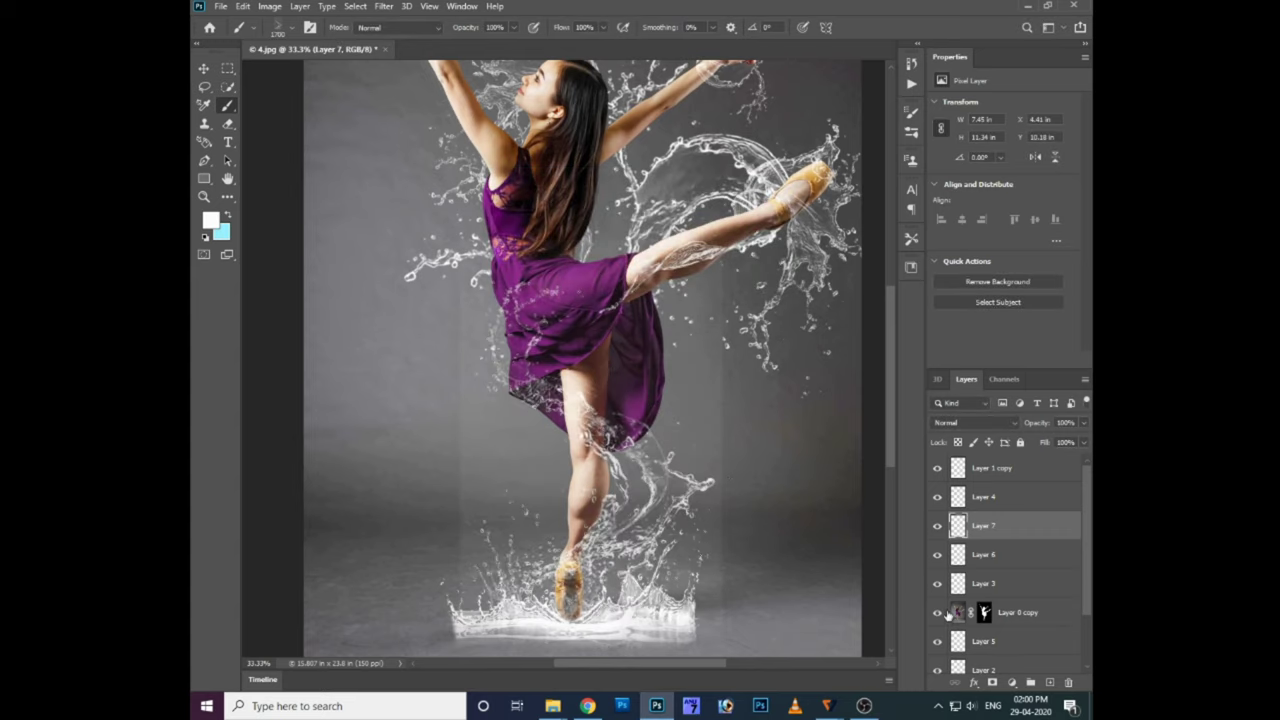
key(ctrl+j)
key(ctrl+z)
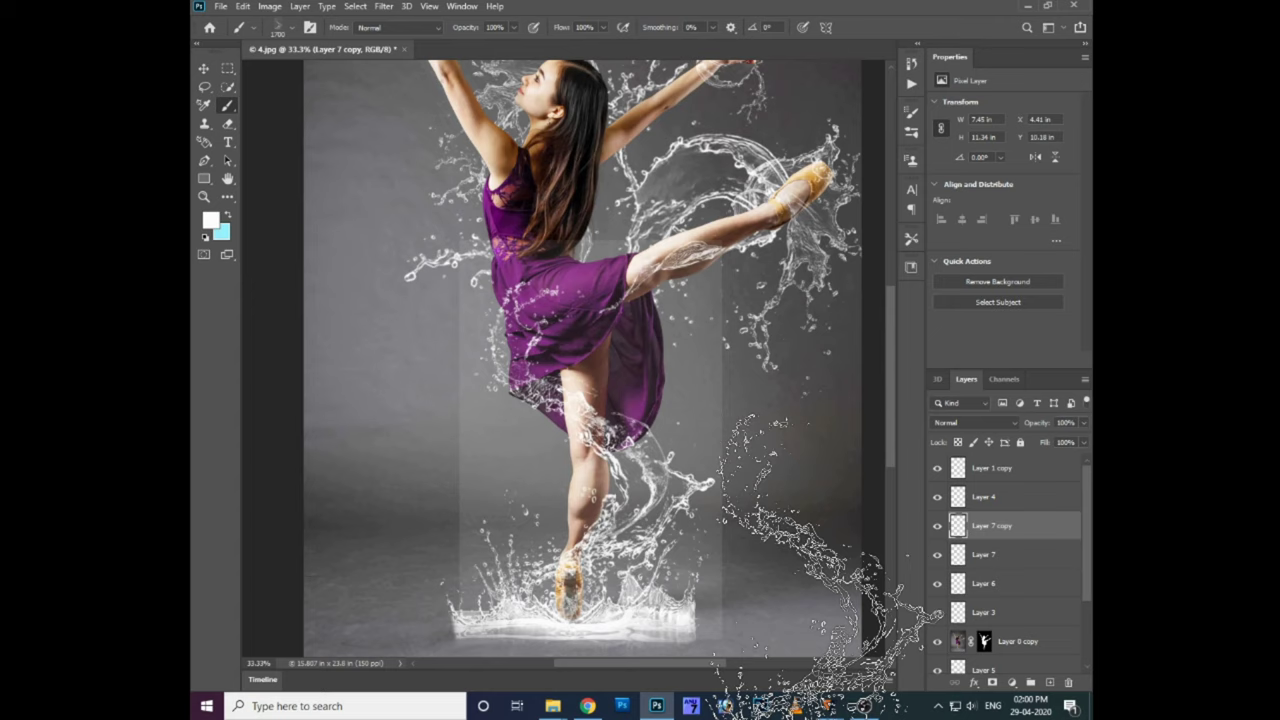
key(v)
- Darken the splash slightly by pulling the Curves line down
key(ctrl+m)
mouse_move(771, 427)
mouse_down()
mouse_move(751, 420)
mouse_move(796, 453)
mouse_up()
key(Return)
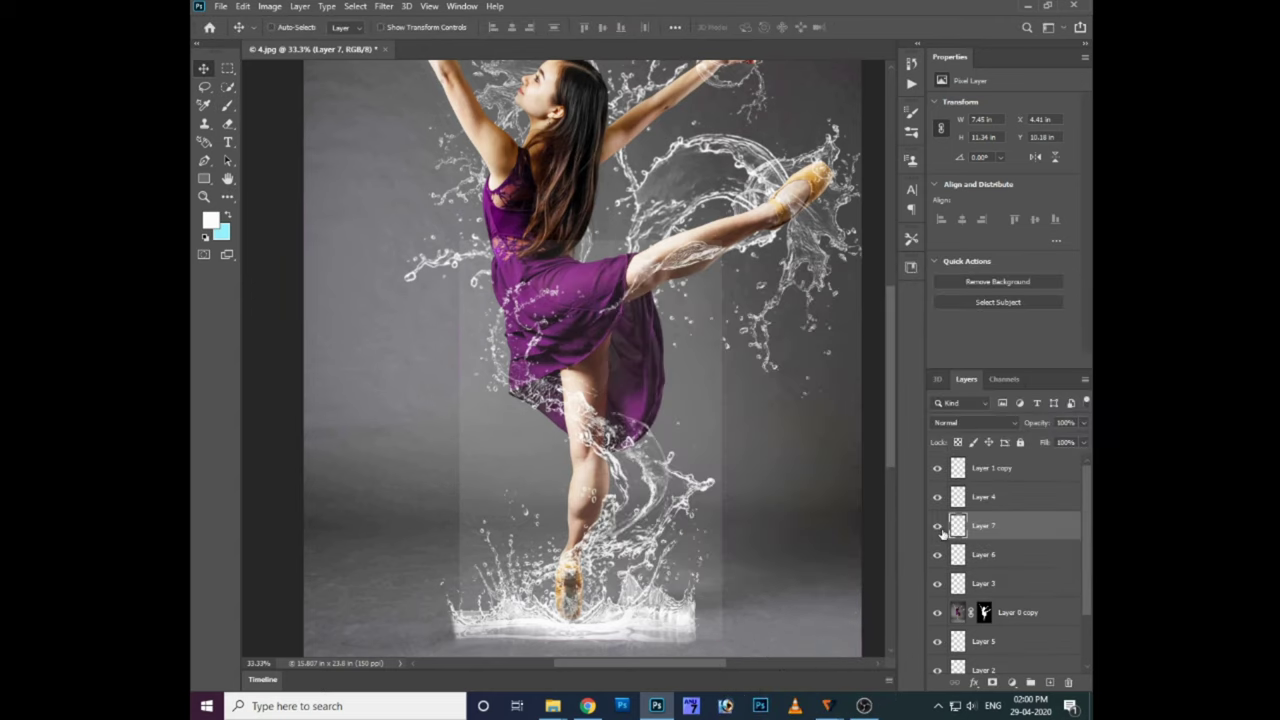
- Move the leg splash to the dancer's left and bring its layer to the top
drag(640, 385, 525, 385)
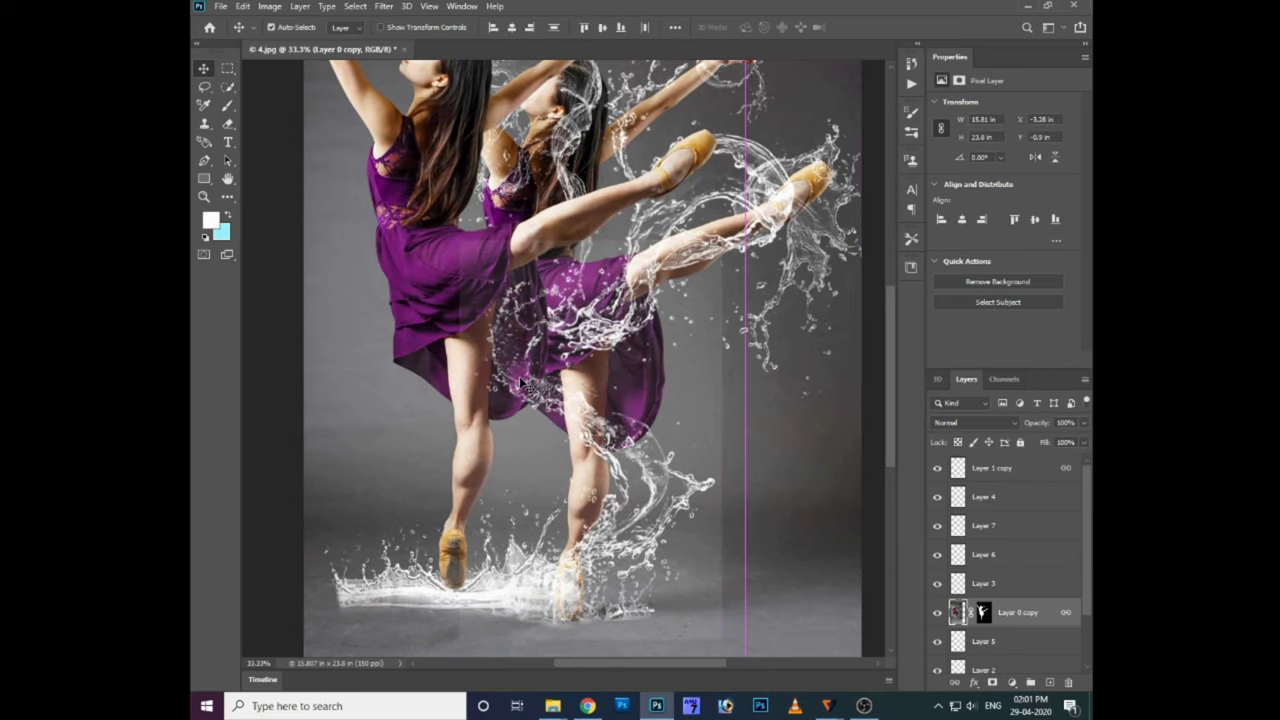
key(ctrl+z)
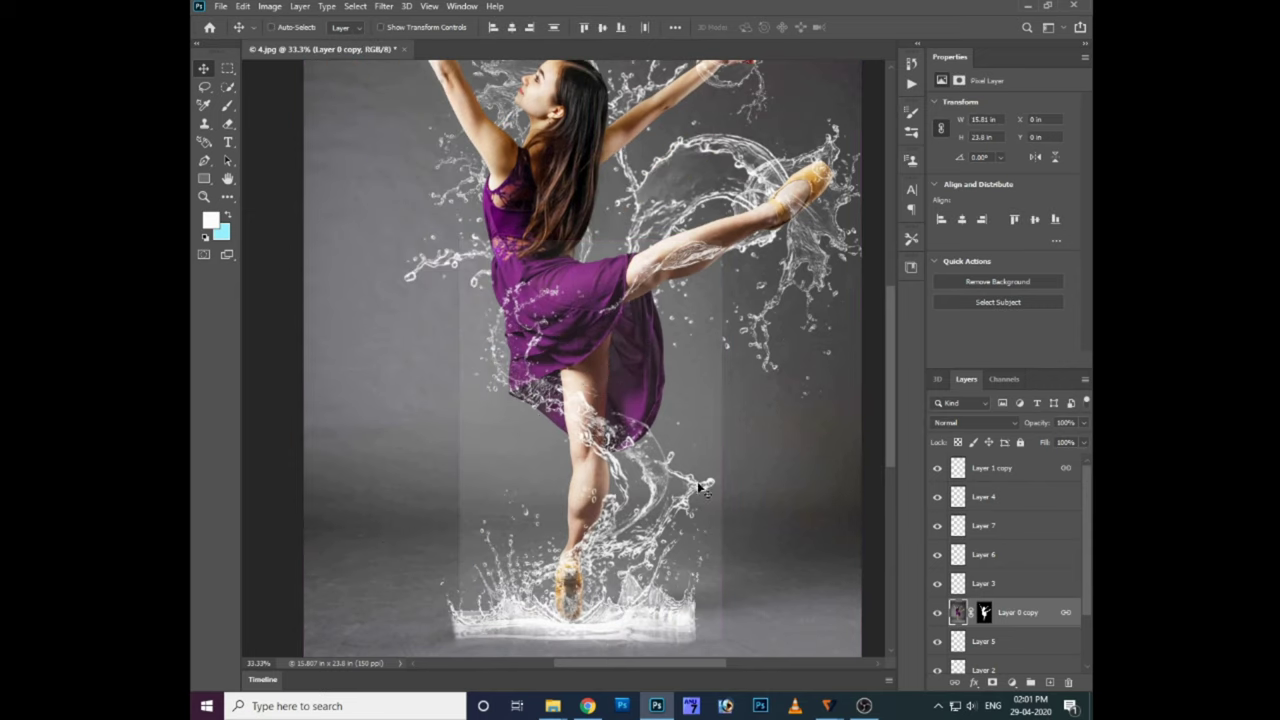
drag(770, 425, 557, 430)
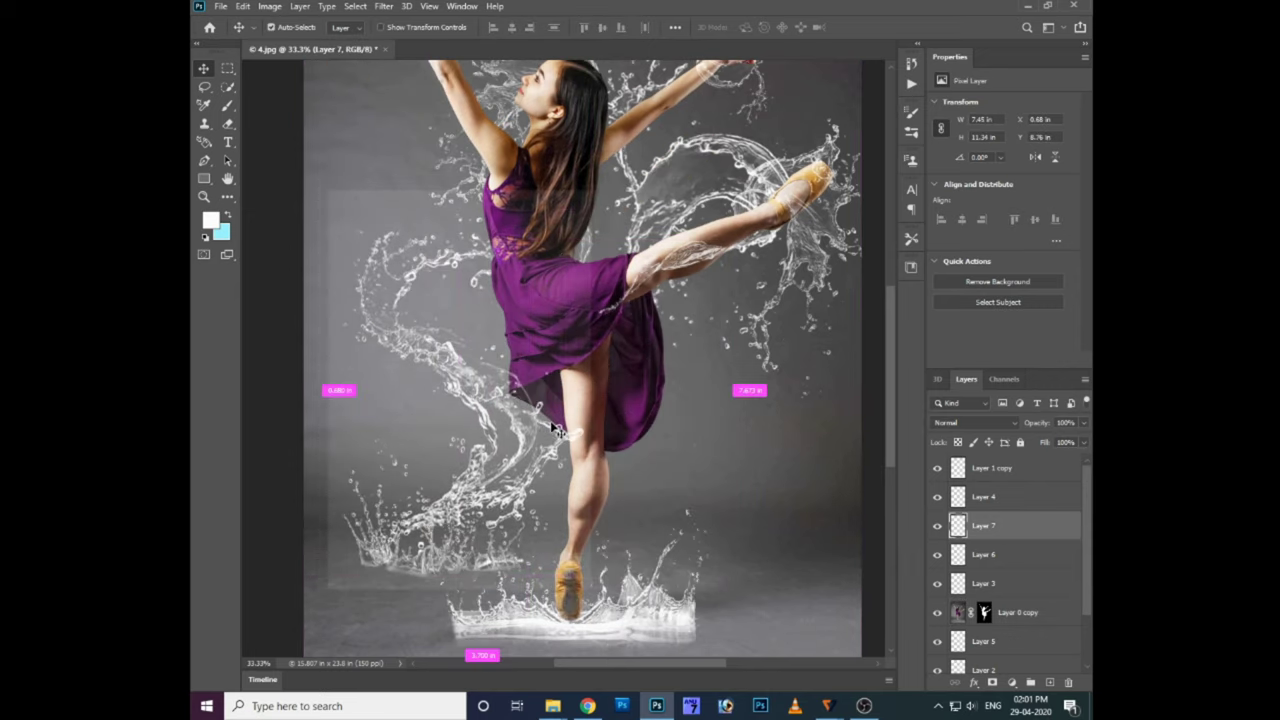
key(ctrl+shift+bracketright)
key(w)
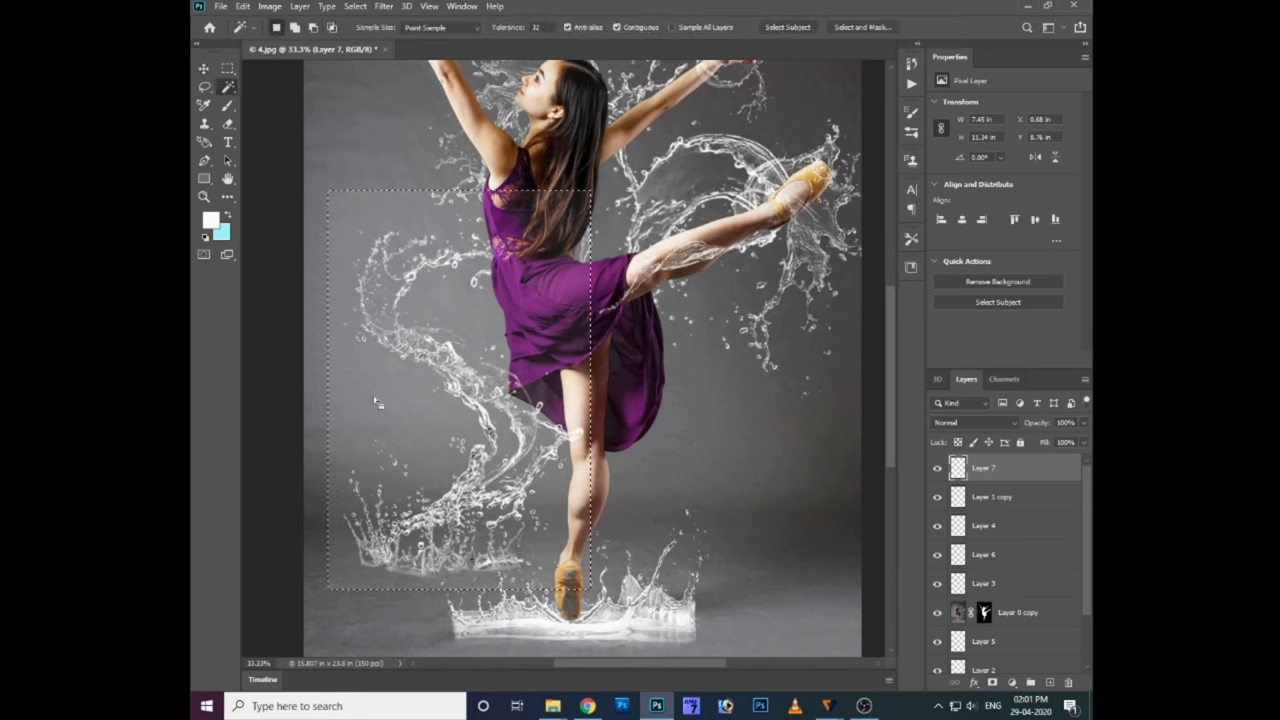
- Dim the splash's highlights by pulling the Curves top-right point down
key(ctrl+m)
drag(775, 424, 838, 475)
key(Escape)
key(ctrl+m)
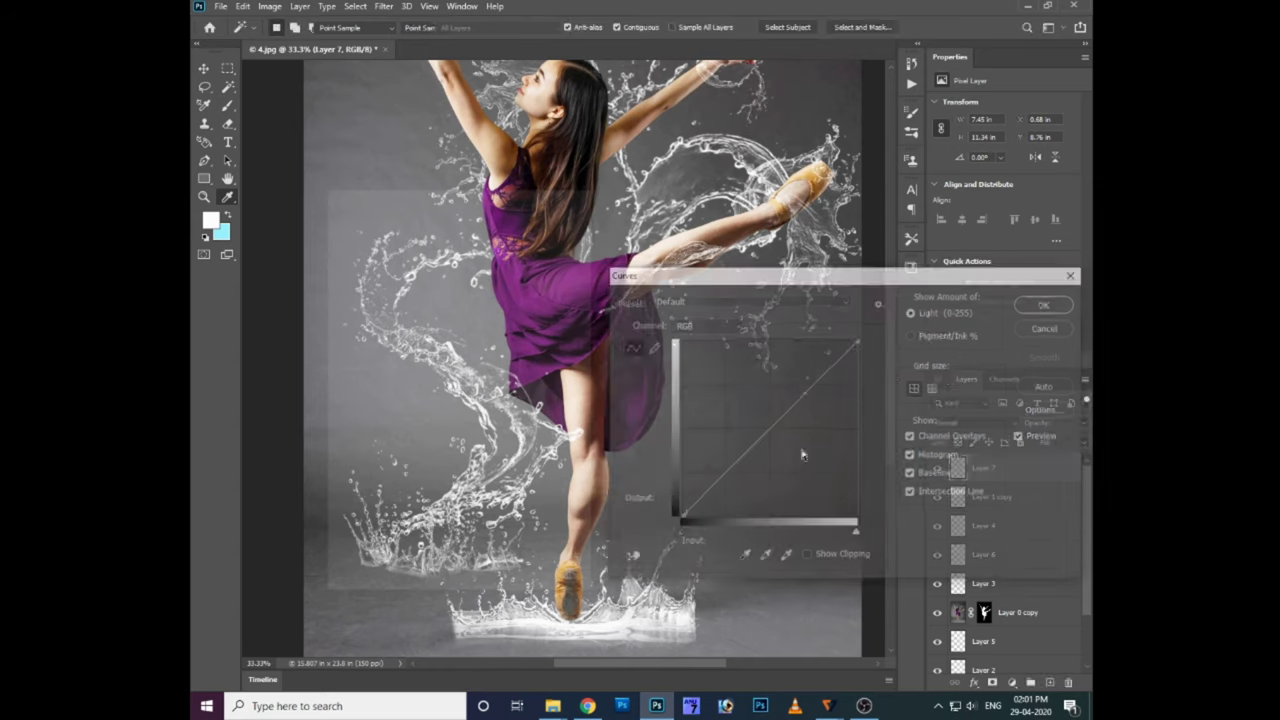
drag(857, 342, 871, 443)
key(Return)
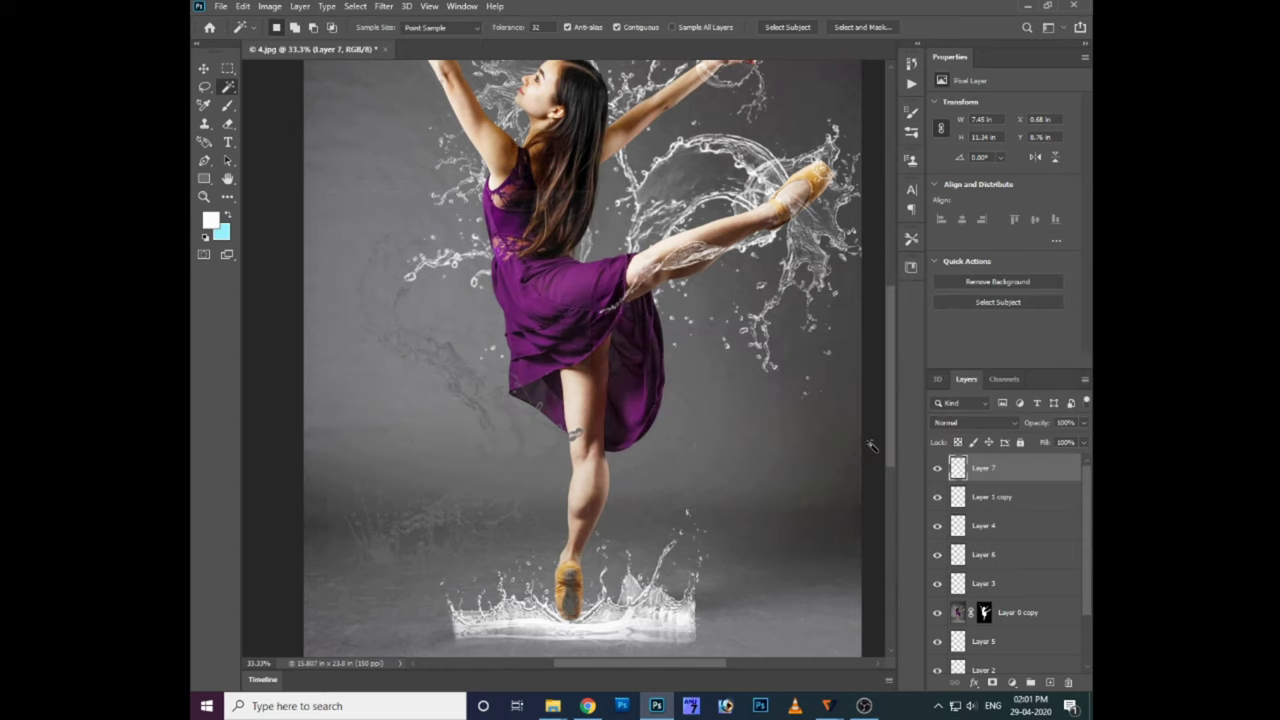
- Set Layer 7 to Vivid Light blending and erase the splash's hard lighter left edge
scroll(966, 425, down, 2)
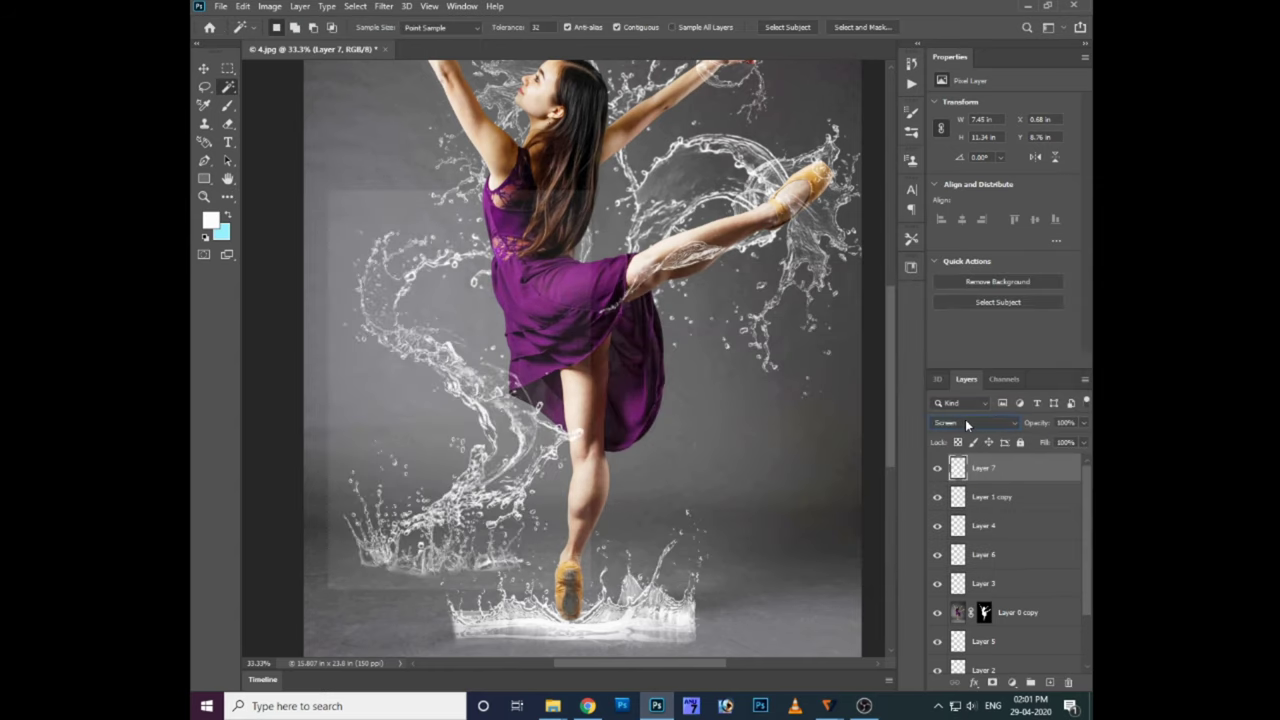
scroll(966, 425, down, 3)
scroll(966, 425, down, 2)
click(228, 123)
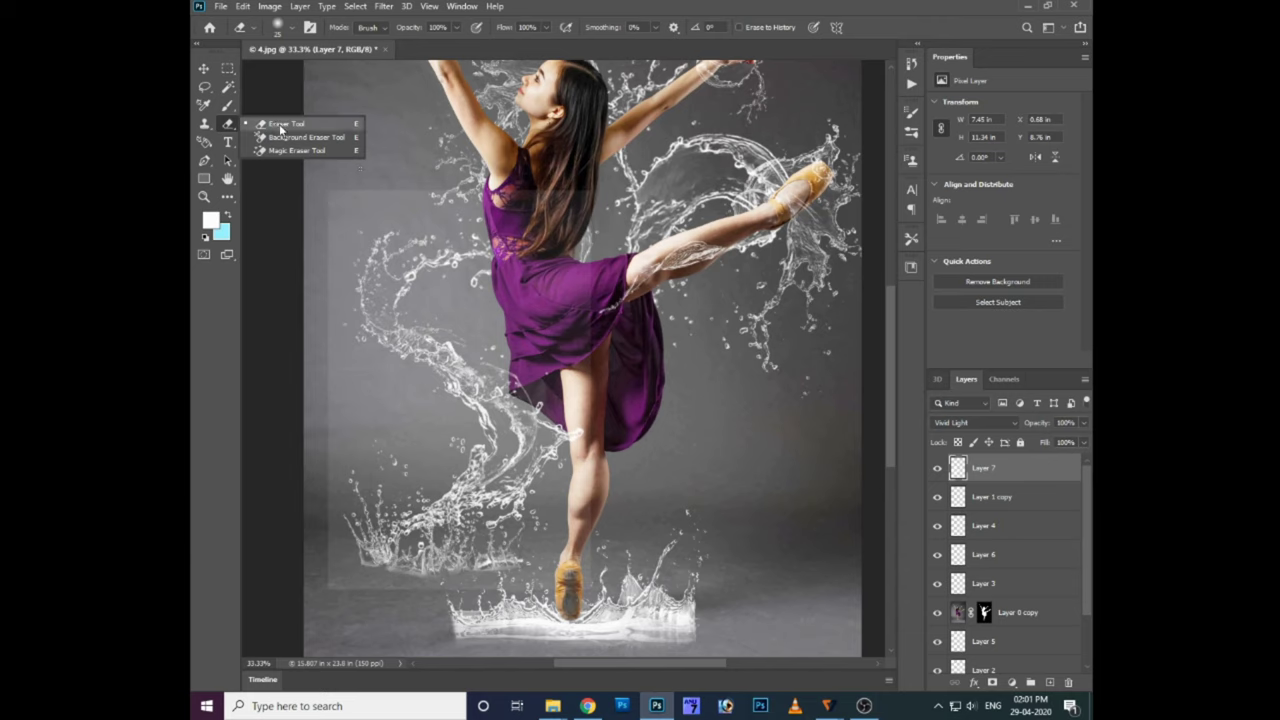
click(265, 123)
mouse_move(418, 418)
mouse_down()
mouse_move(329, 357)
mouse_move(455, 155)
mouse_up()
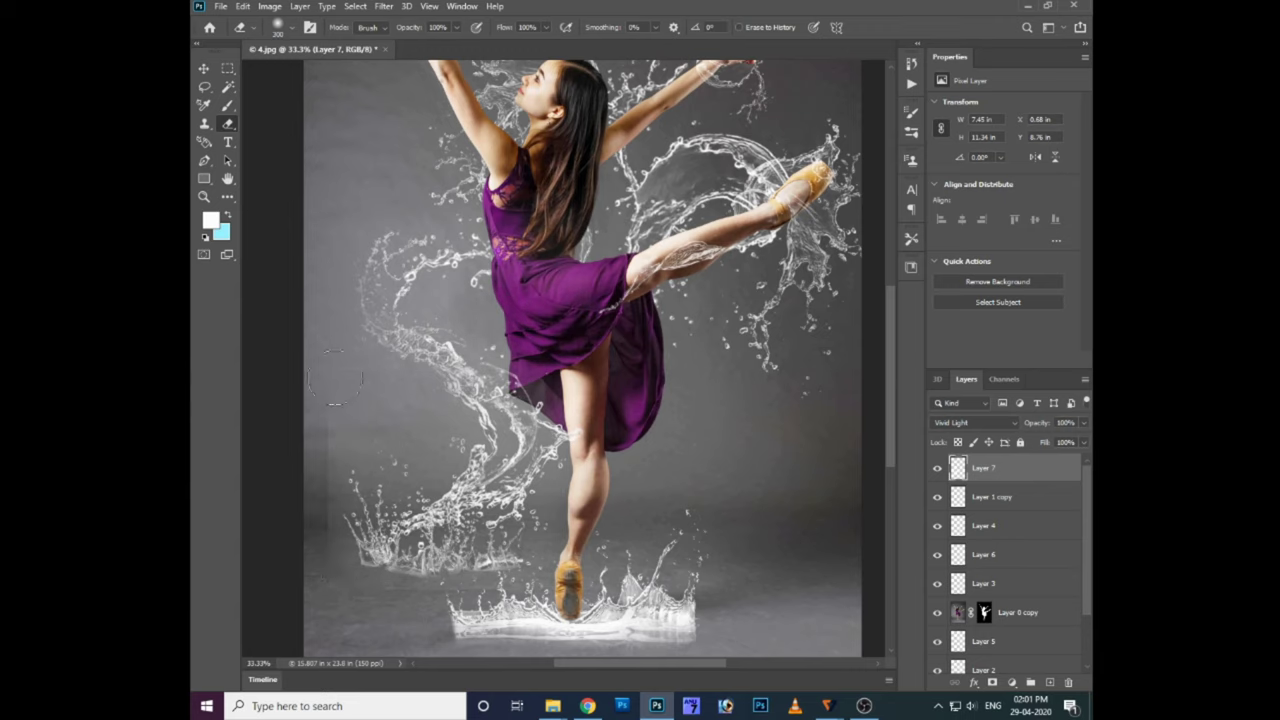
- Move the Layer 7 splash right and down onto the standing leg
key(v)
drag(500, 460, 612, 505)
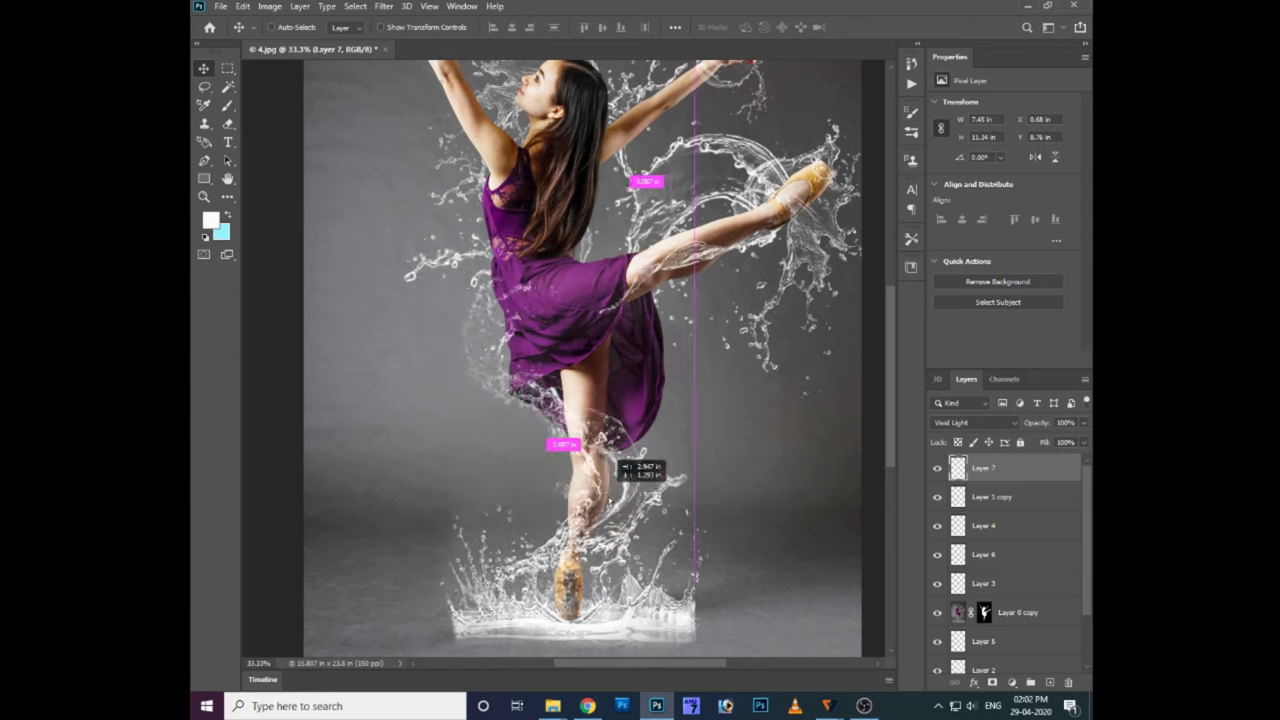
scroll(697, 570, up, 2)
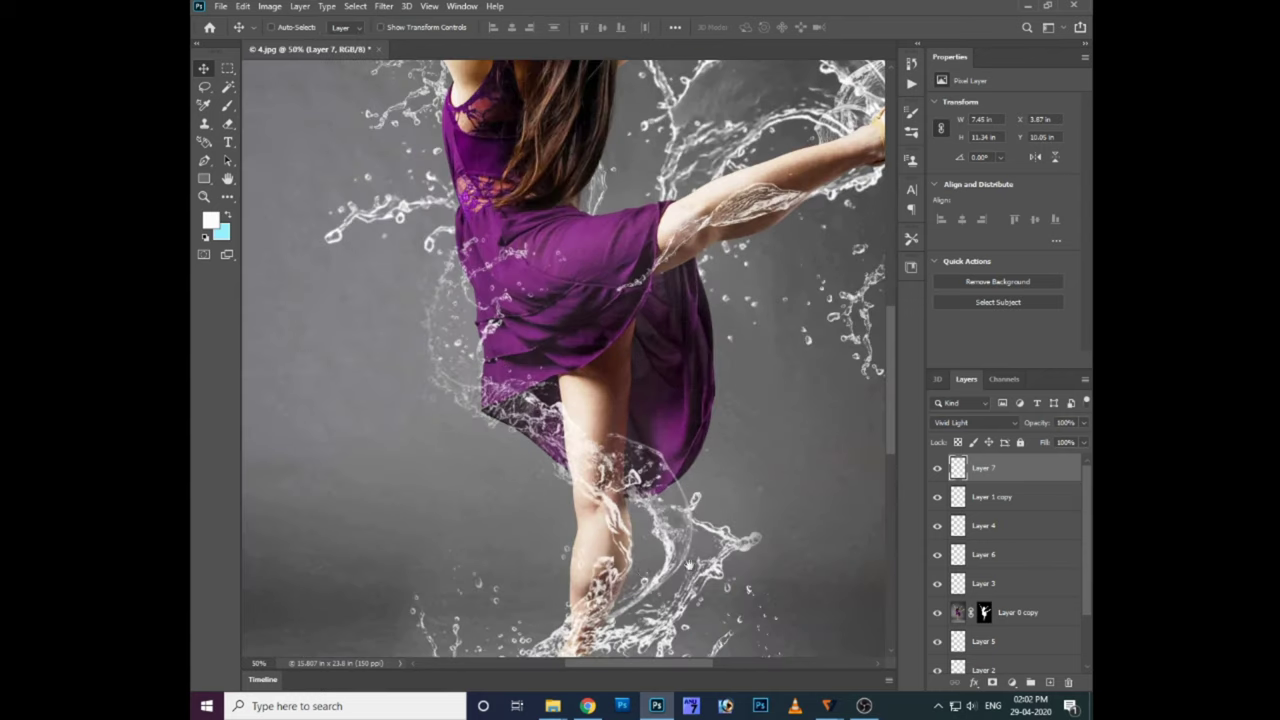
scroll(625, 455, down, 2)
scroll(670, 495, up, 1)
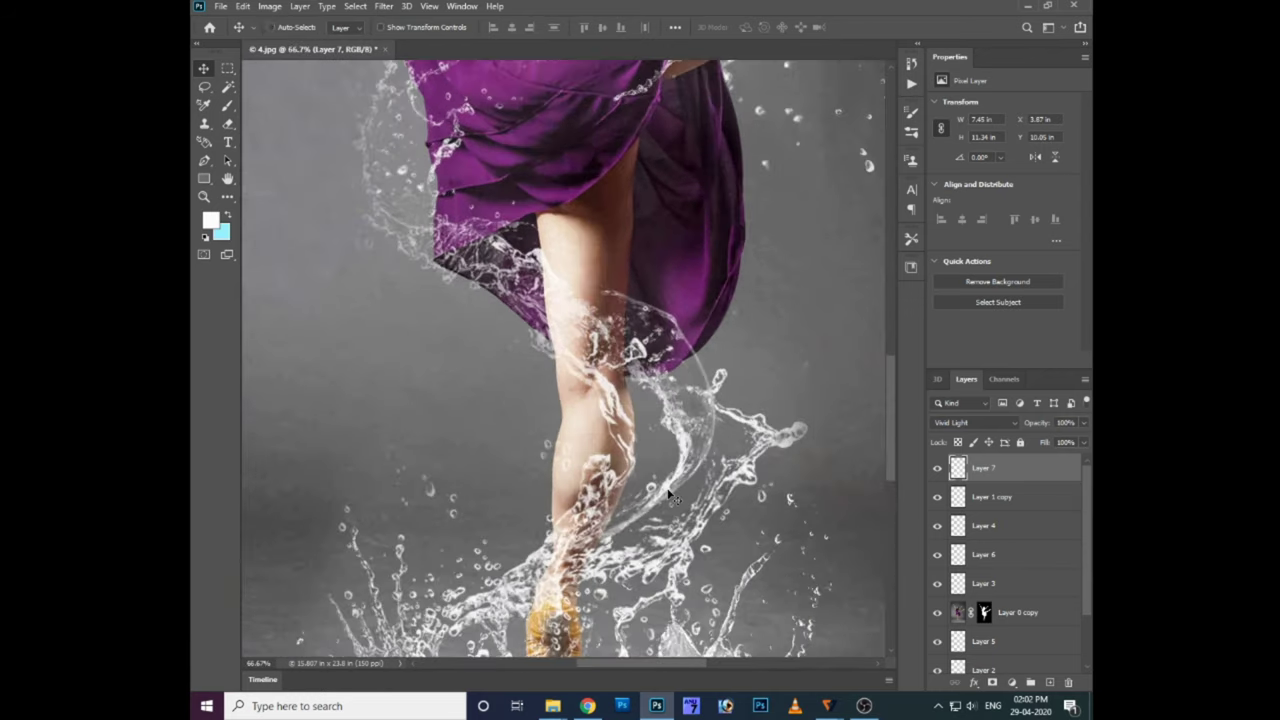
key(ctrl+j)
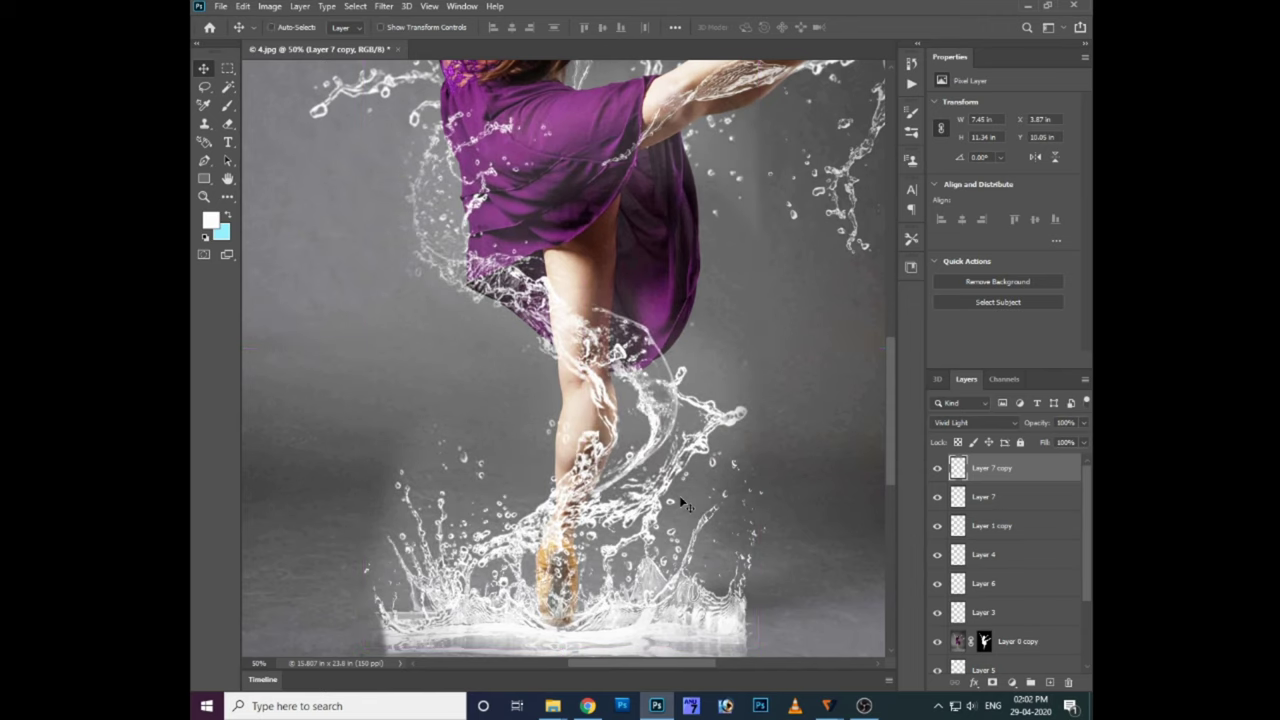
key(ctrl+z)
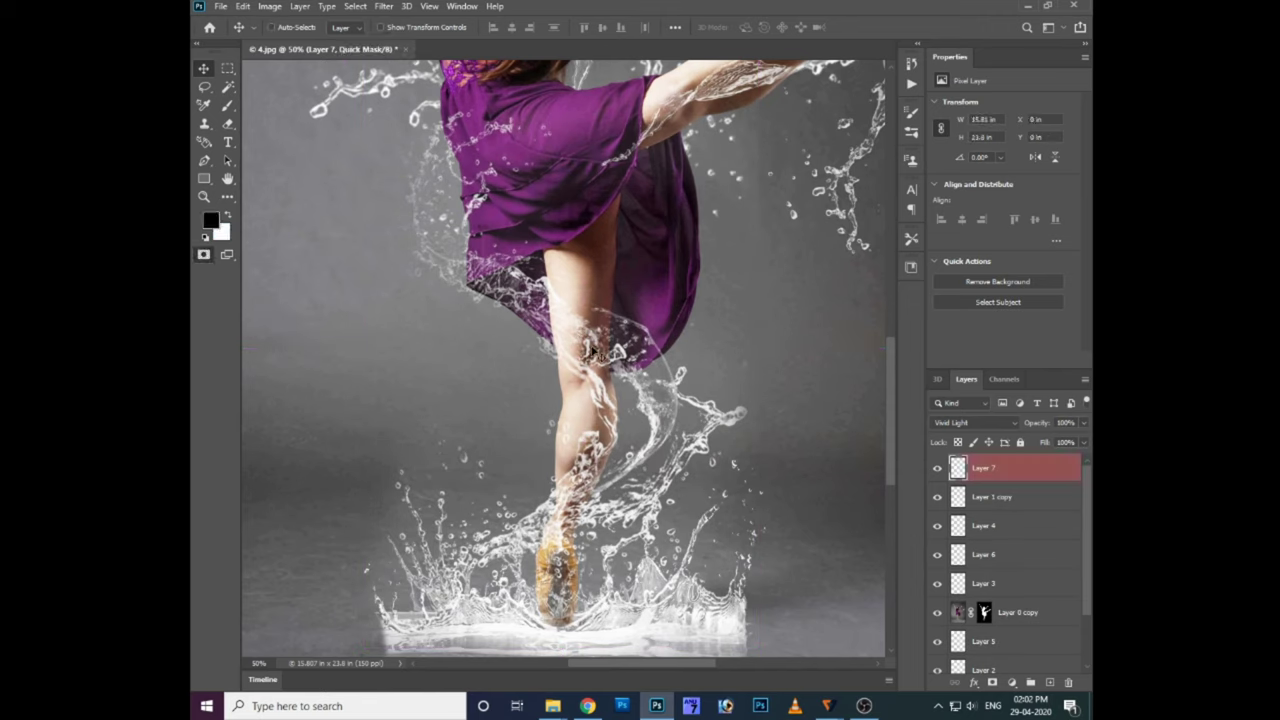
- Paint a soft Quick Mask area and turn it into a selection feathered 1.2 pixels
key(b)
right_click(468, 218)
double_click(580, 347)
mouse_move(330, 210)
mouse_down()
mouse_move(445, 260)
mouse_move(1110, 400)
mouse_up()
key(q)
key(shift+F6)
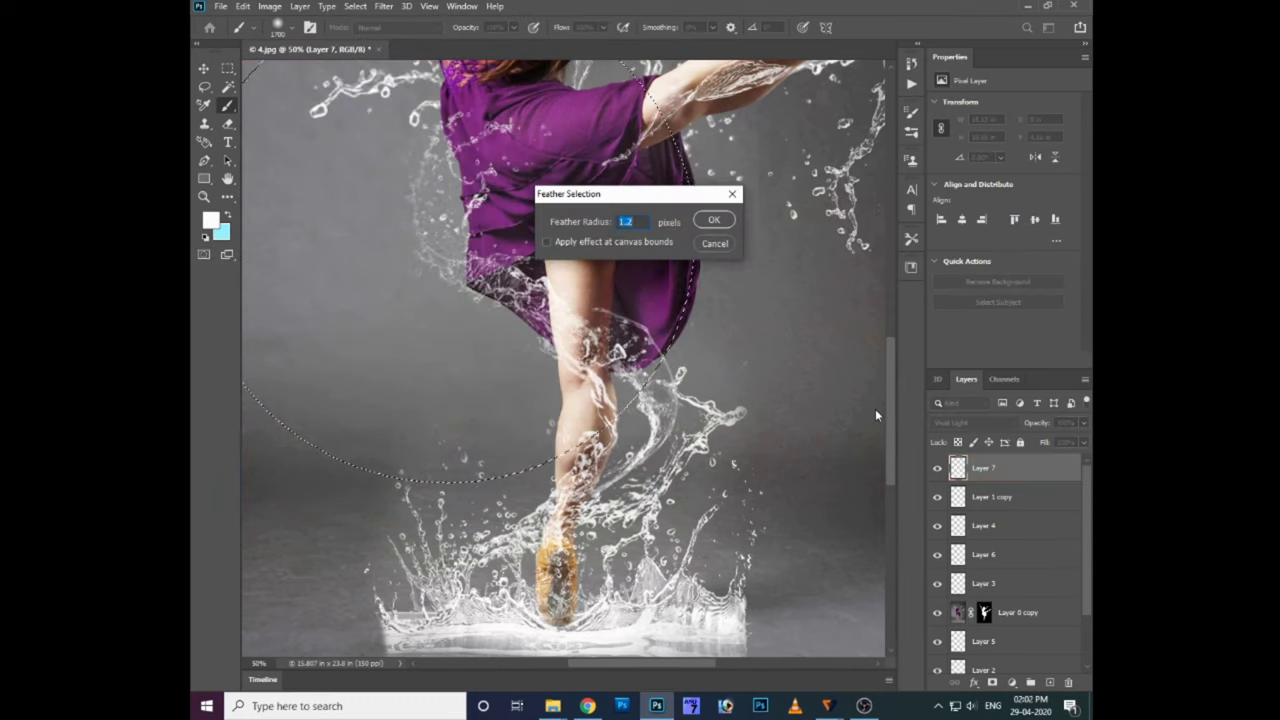
key(Return)
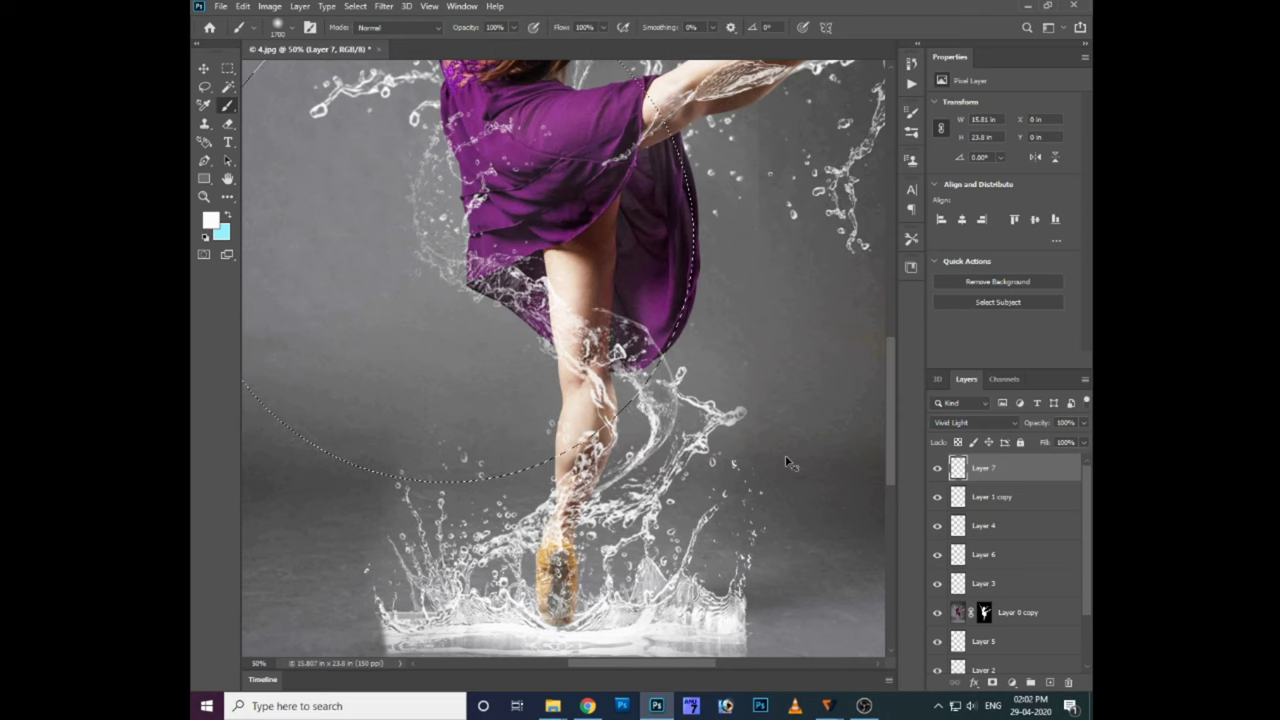
- Copy the selected splash area to a new layer and erase part of it around the leg and foot
key(ctrl+j)
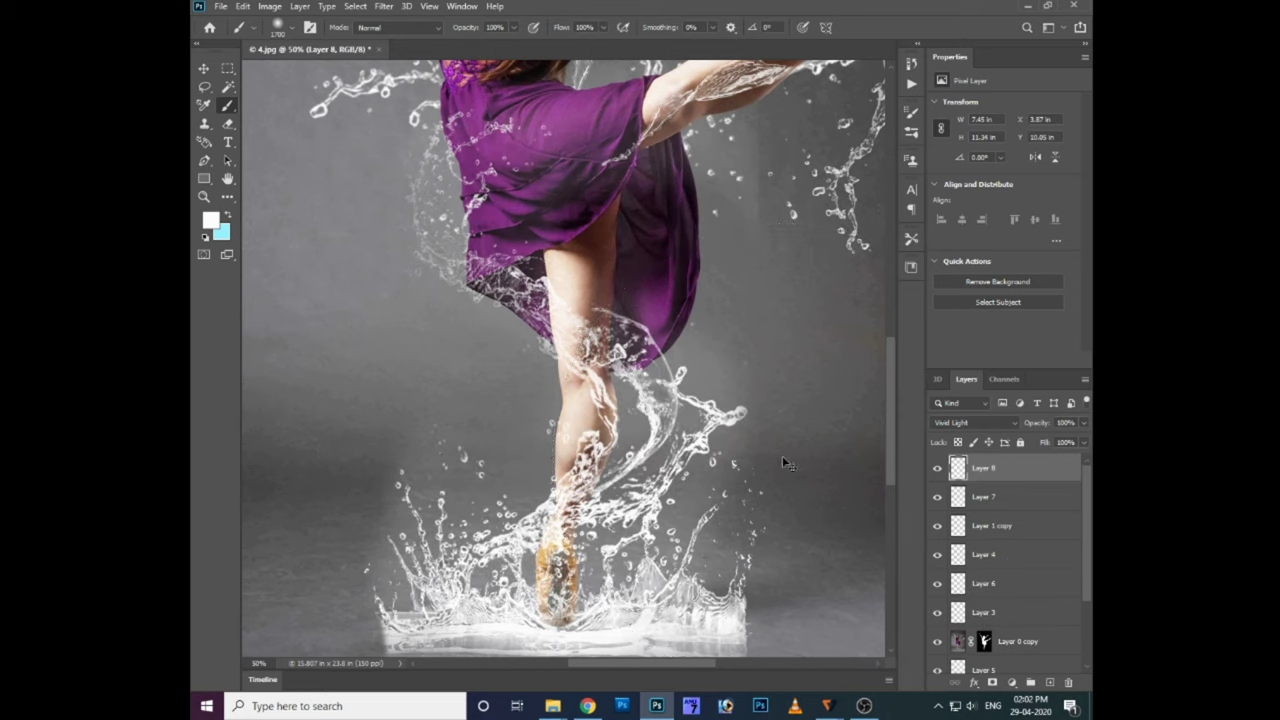
key(ctrl+minus)
key(ctrl+z)
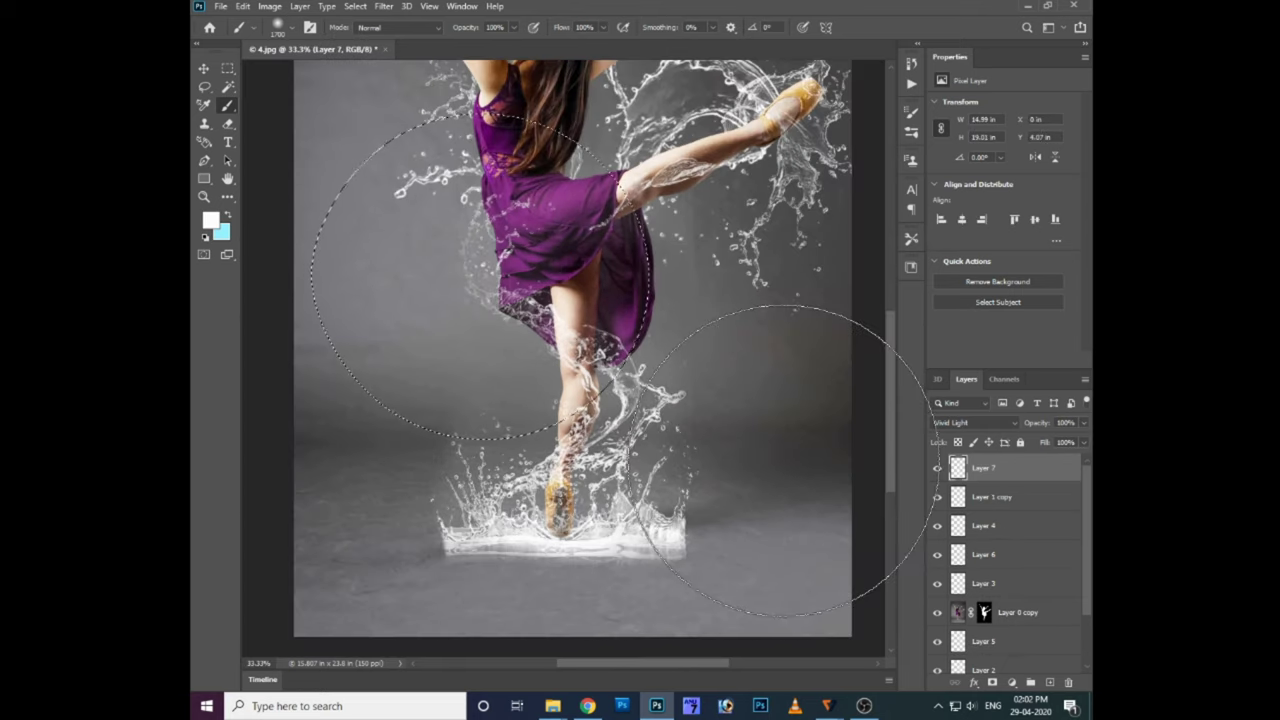
key(ctrl+j)
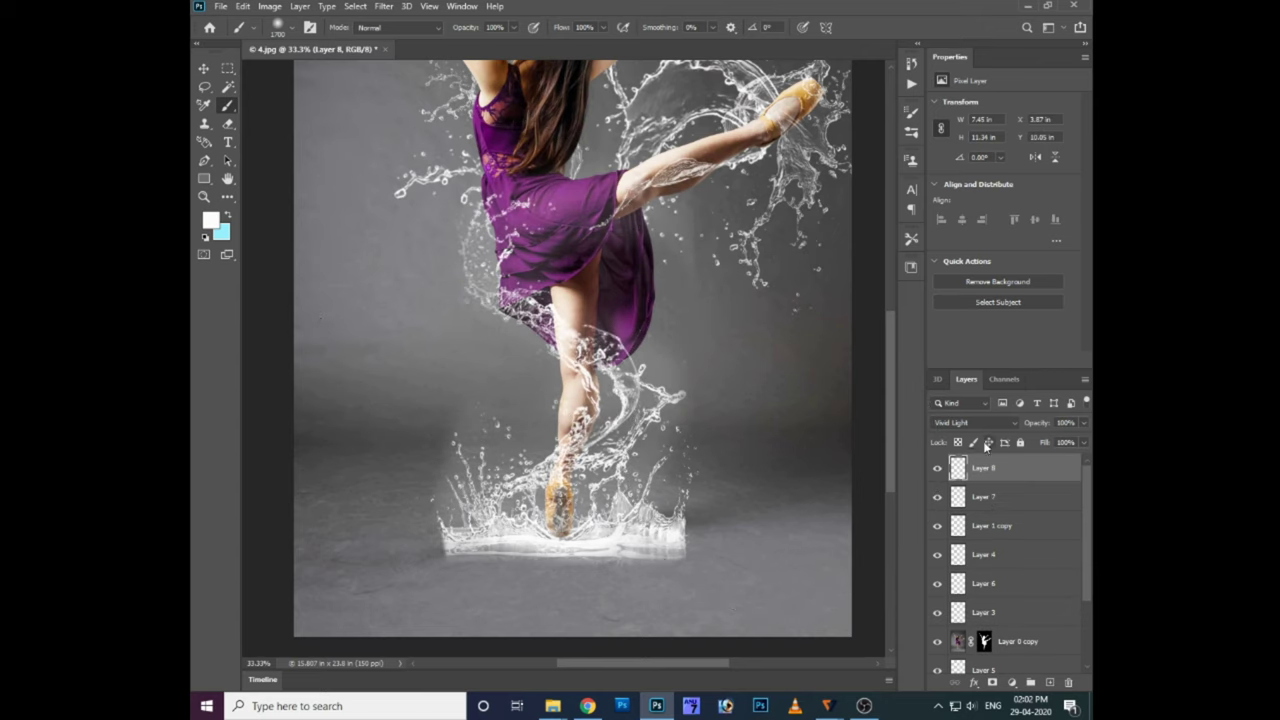
key(e)
drag(690, 483, 709, 415)
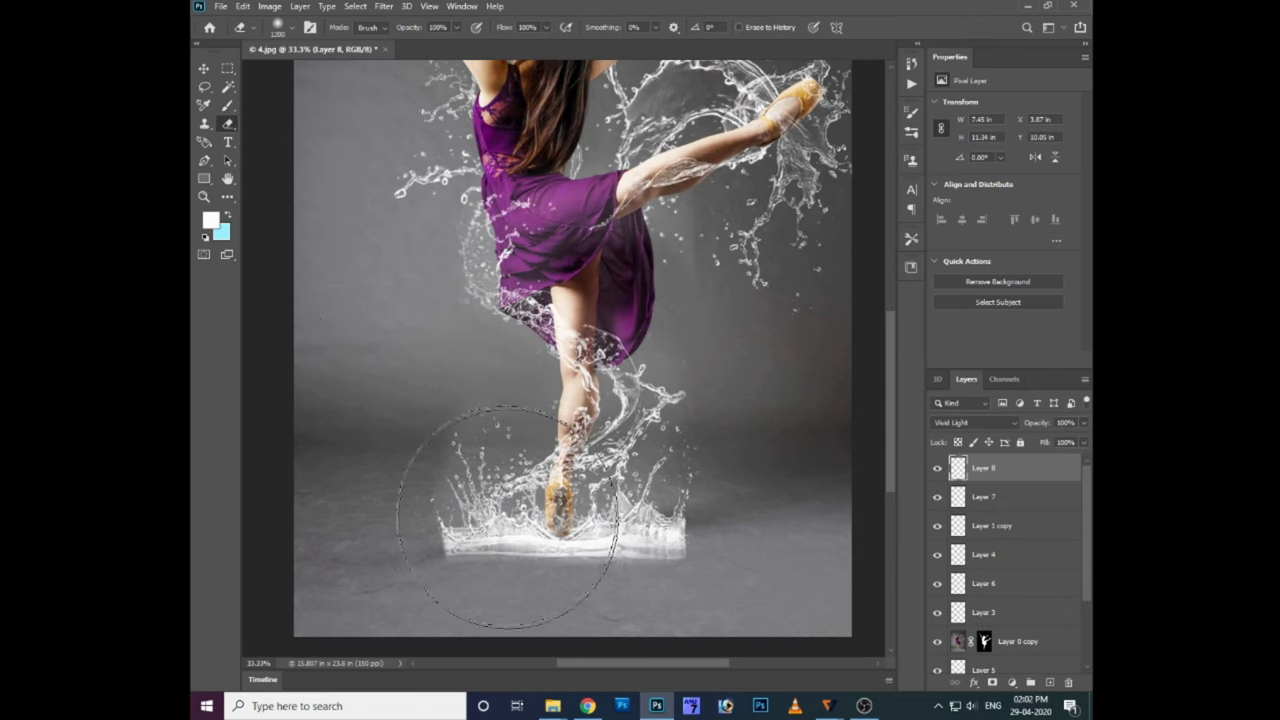
click(938, 470)
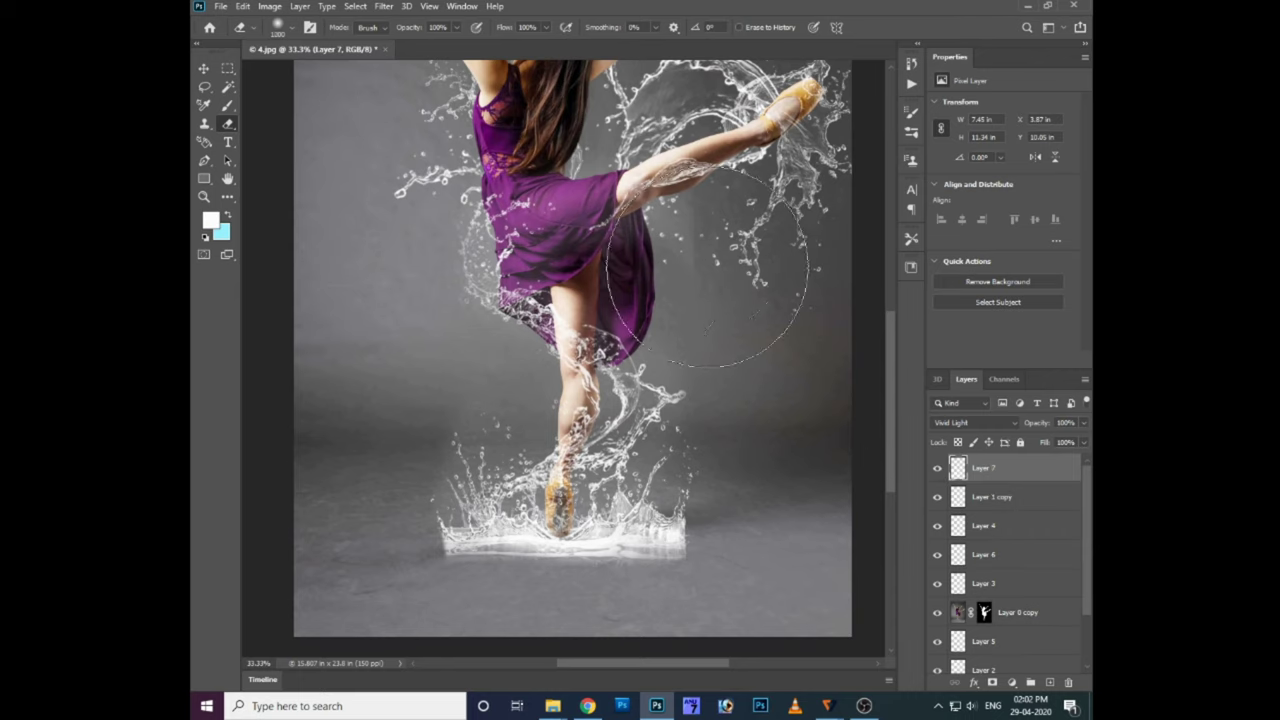
- Erase the splash over the dress and thigh, then rotate Layer 7 about -5°
drag(642, 225, 655, 260)
key(ctrl+plus)
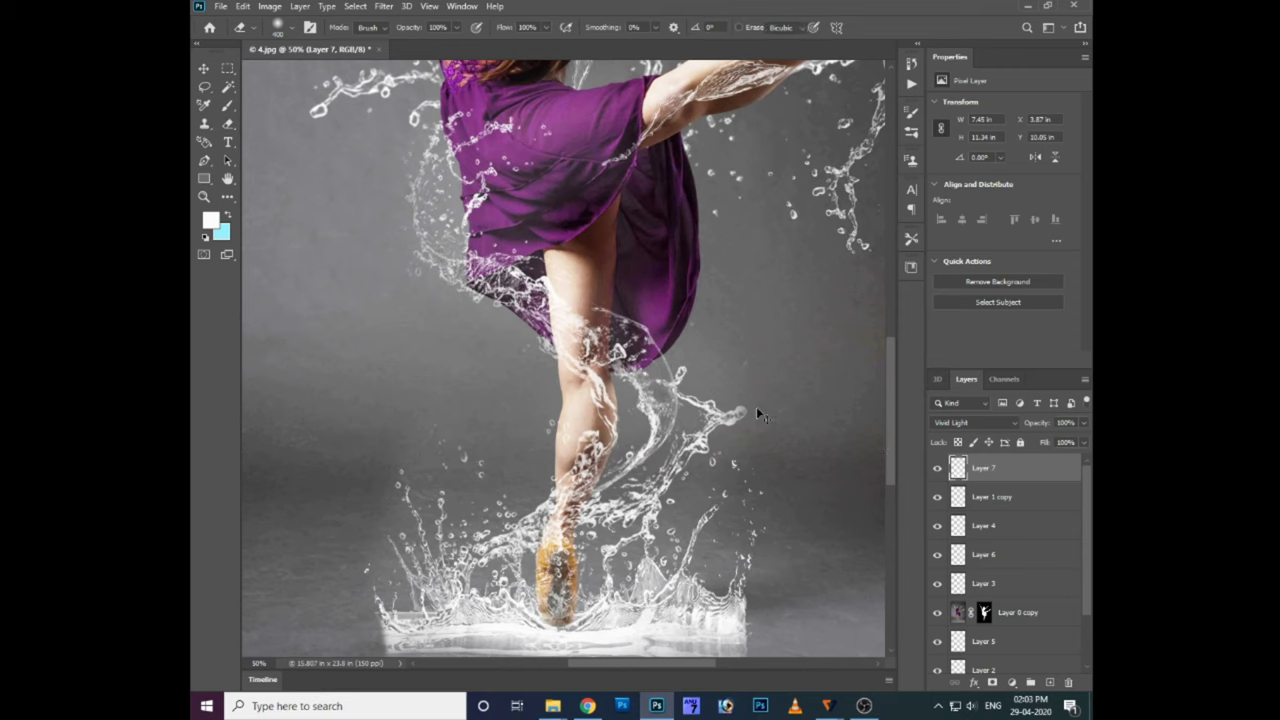
key(ctrl+t)
drag(808, 332, 784, 373)
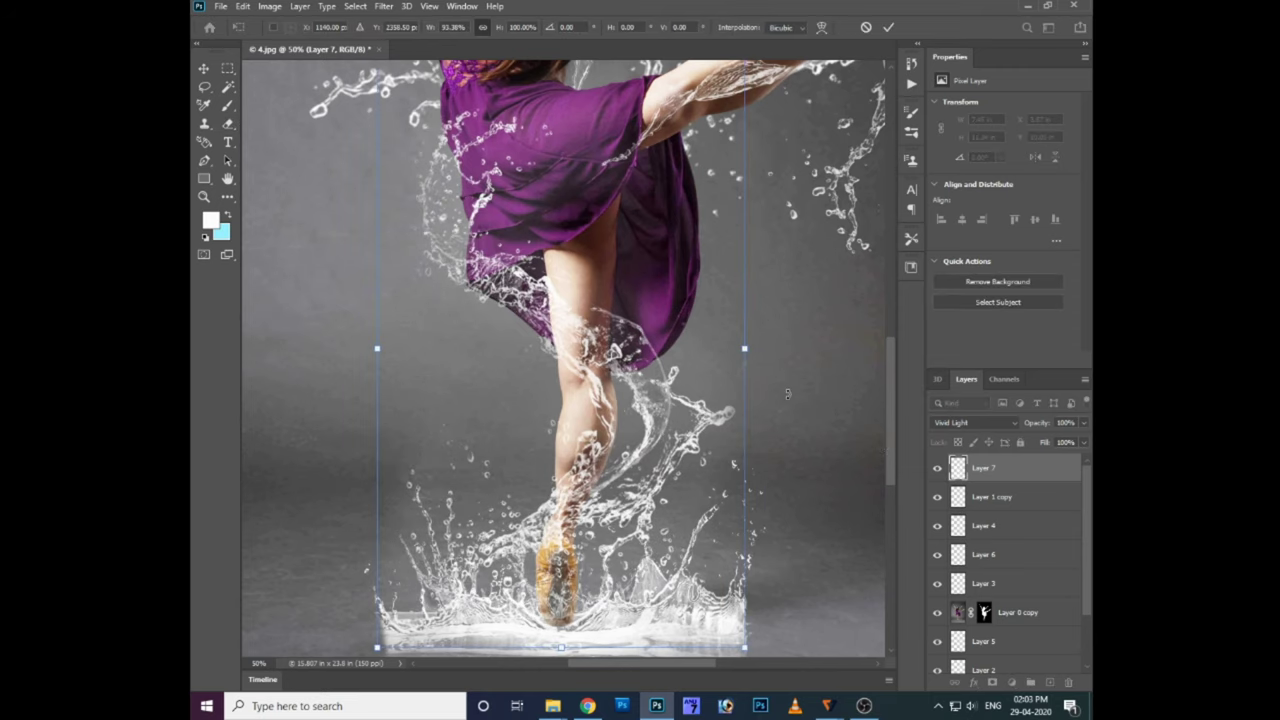
- Commit the rotation, load the dancer's outline, and erase splash over the thigh, knee and skirt hem
key(Return)
key(ctrl+plus)
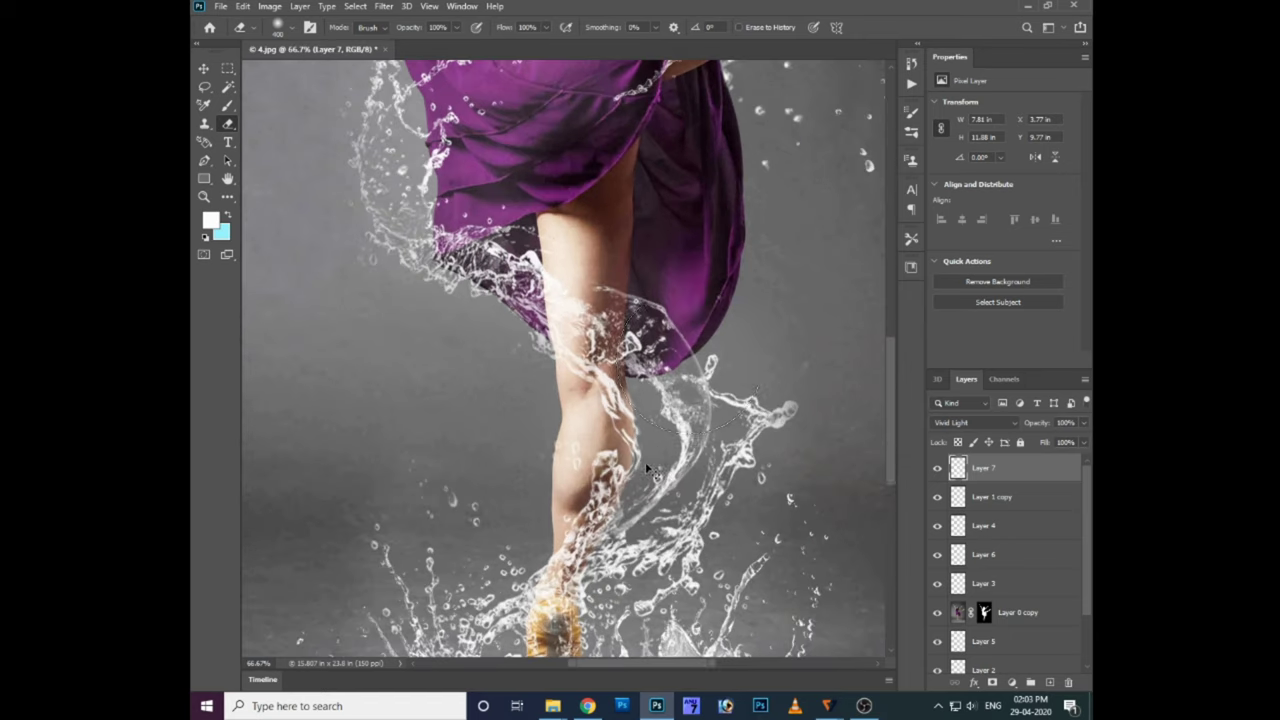
ctrl+click(984, 612)
key(ctrl+plus)
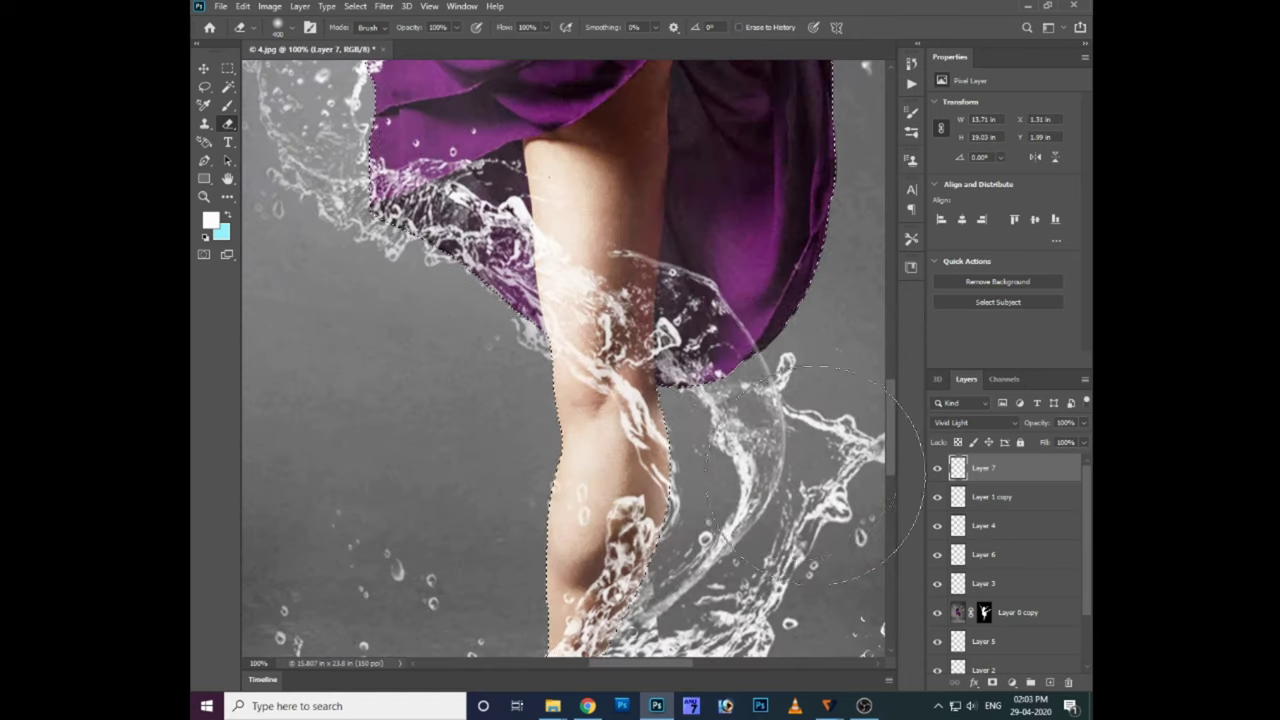
mouse_move(560, 240)
mouse_down()
mouse_move(586, 400)
mouse_move(663, 271)
mouse_move(684, 347)
mouse_move(586, 200)
mouse_move(416, 173)
mouse_move(422, 190)
mouse_move(461, 141)
mouse_move(410, 240)
mouse_move(551, 251)
mouse_move(589, 329)
mouse_move(545, 270)
mouse_move(663, 371)
mouse_move(571, 333)
mouse_up()
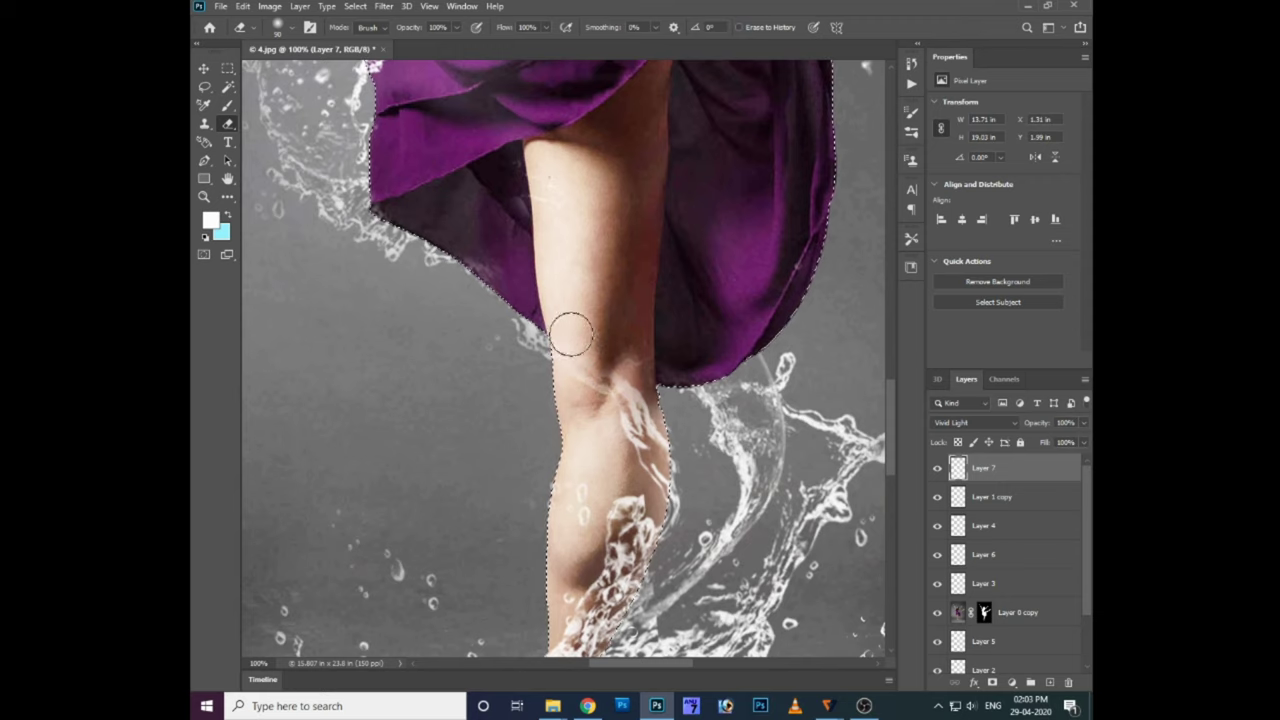
drag(638, 408, 652, 485)
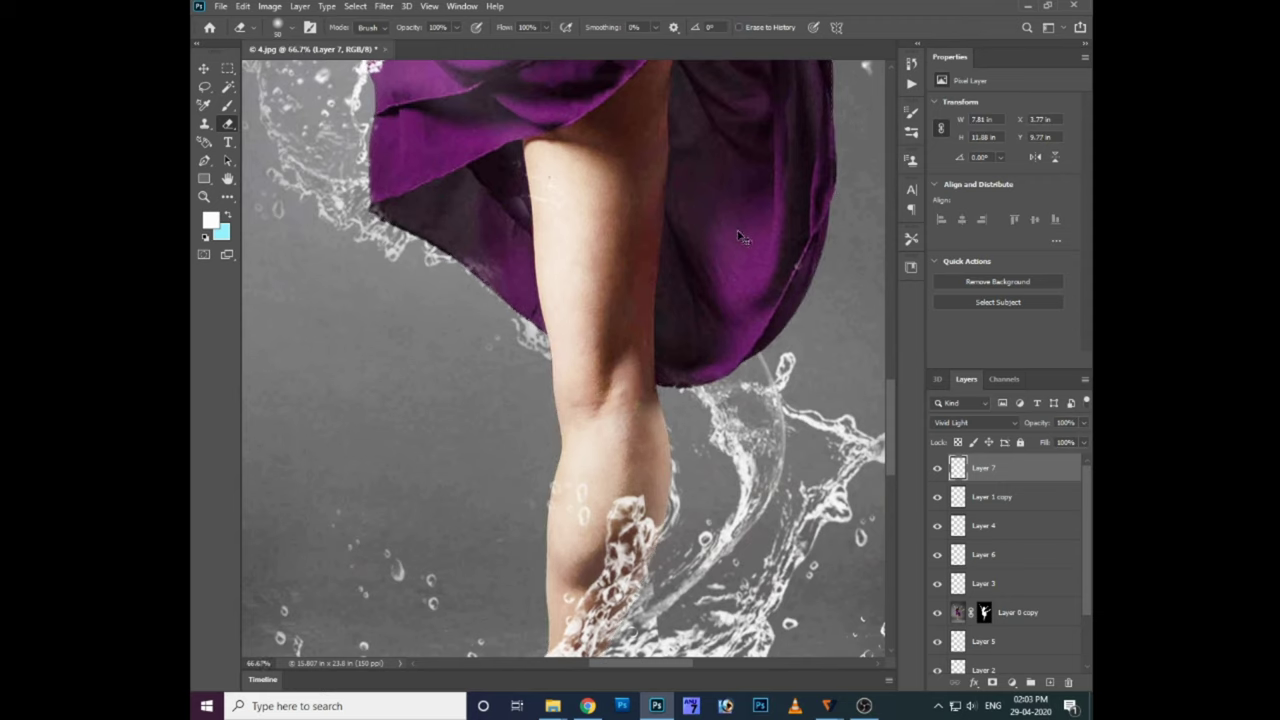
key(ctrl+0)
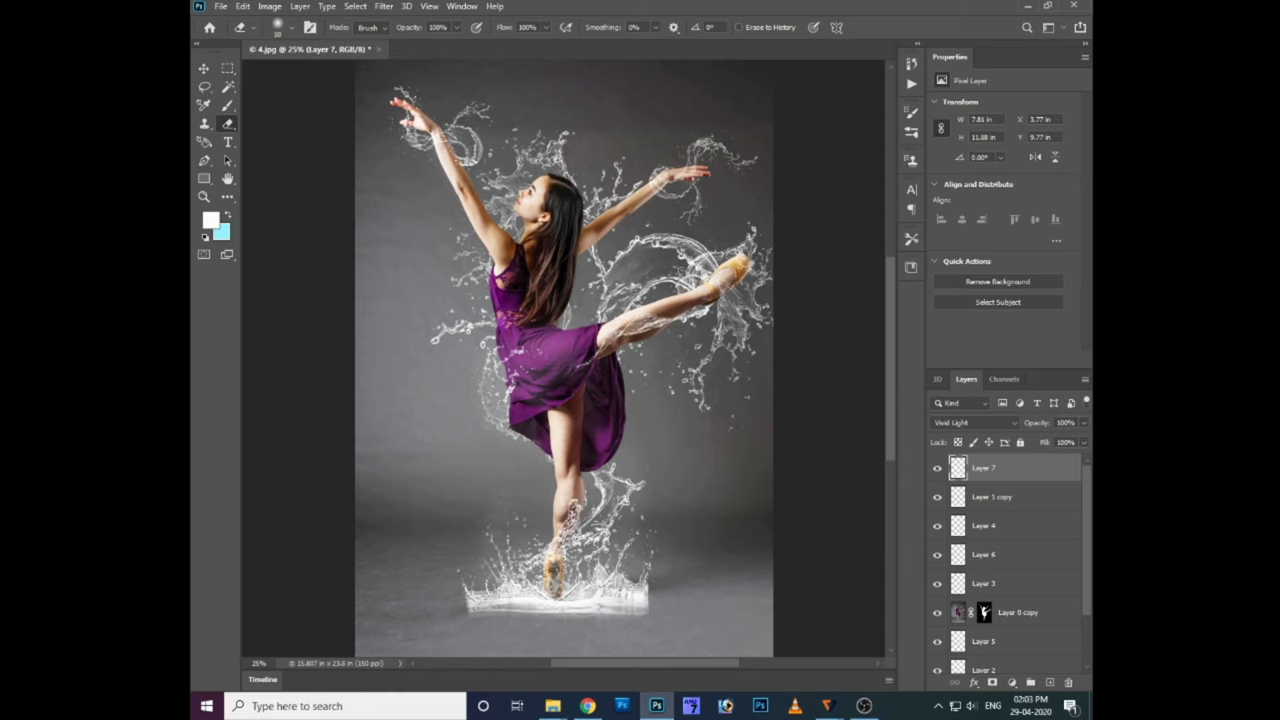
- Duplicate the Layer 2 splash, bring the copy to the top, and shrink it onto the skirt
drag(636, 252, 592, 275)
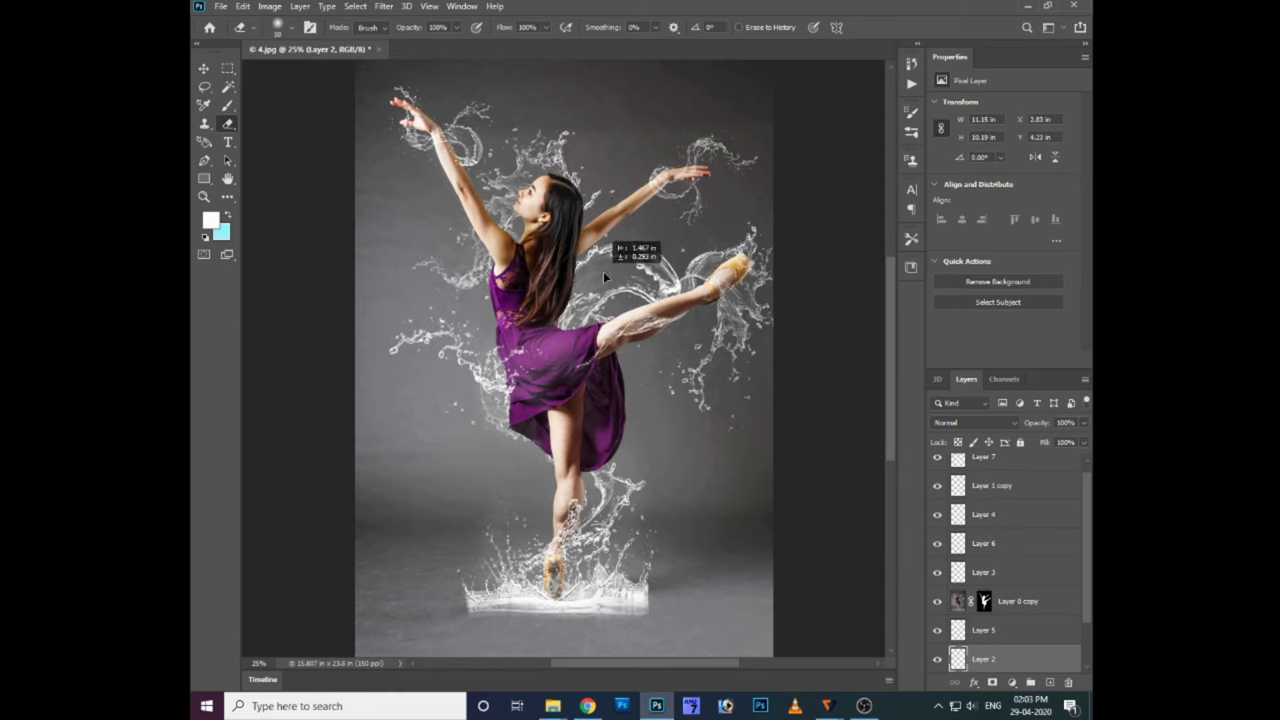
drag(592, 275, 598, 276)
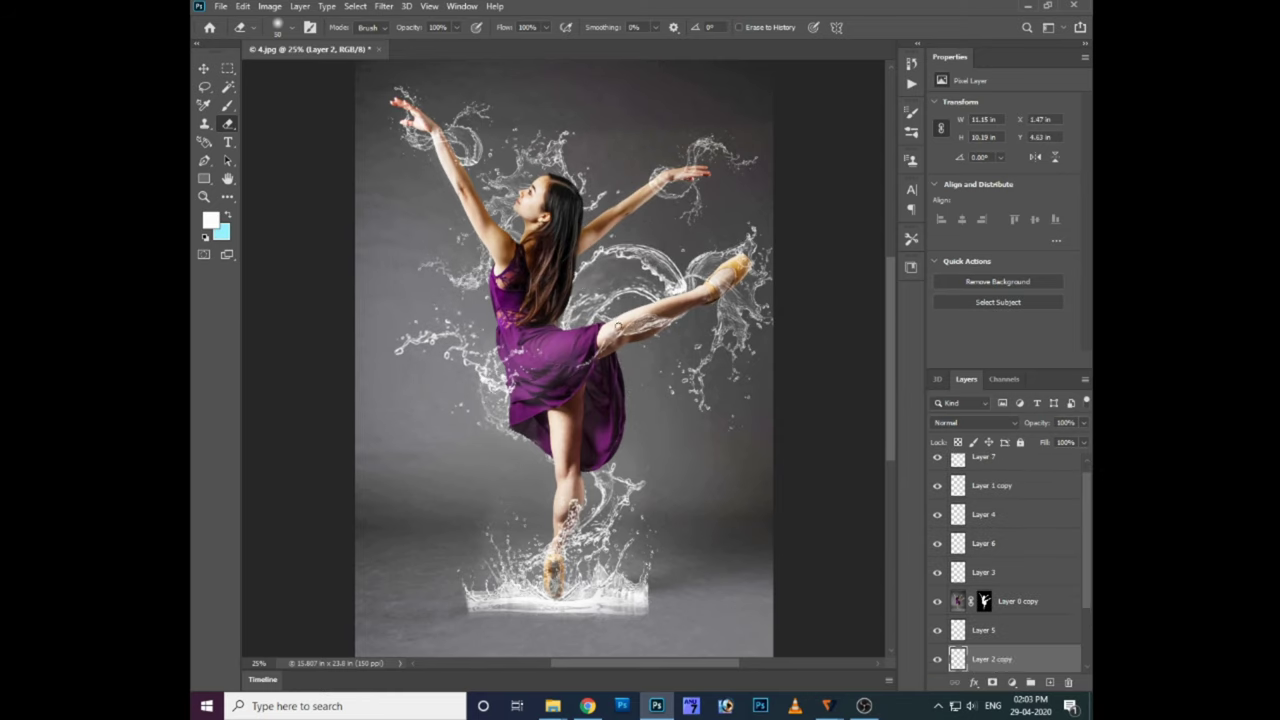
key(v)
key(ctrl+shift+bracketright)
drag(672, 366, 695, 470)
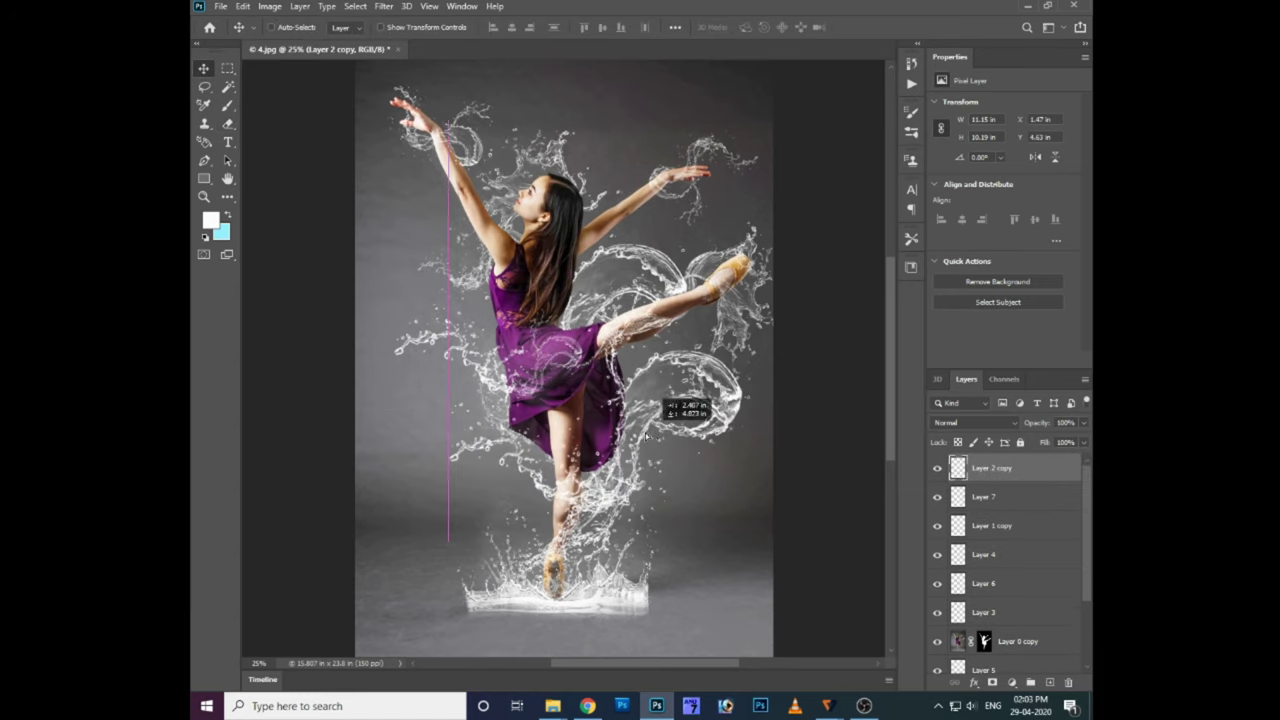
key(ctrl+t)
drag(710, 275, 690, 360)
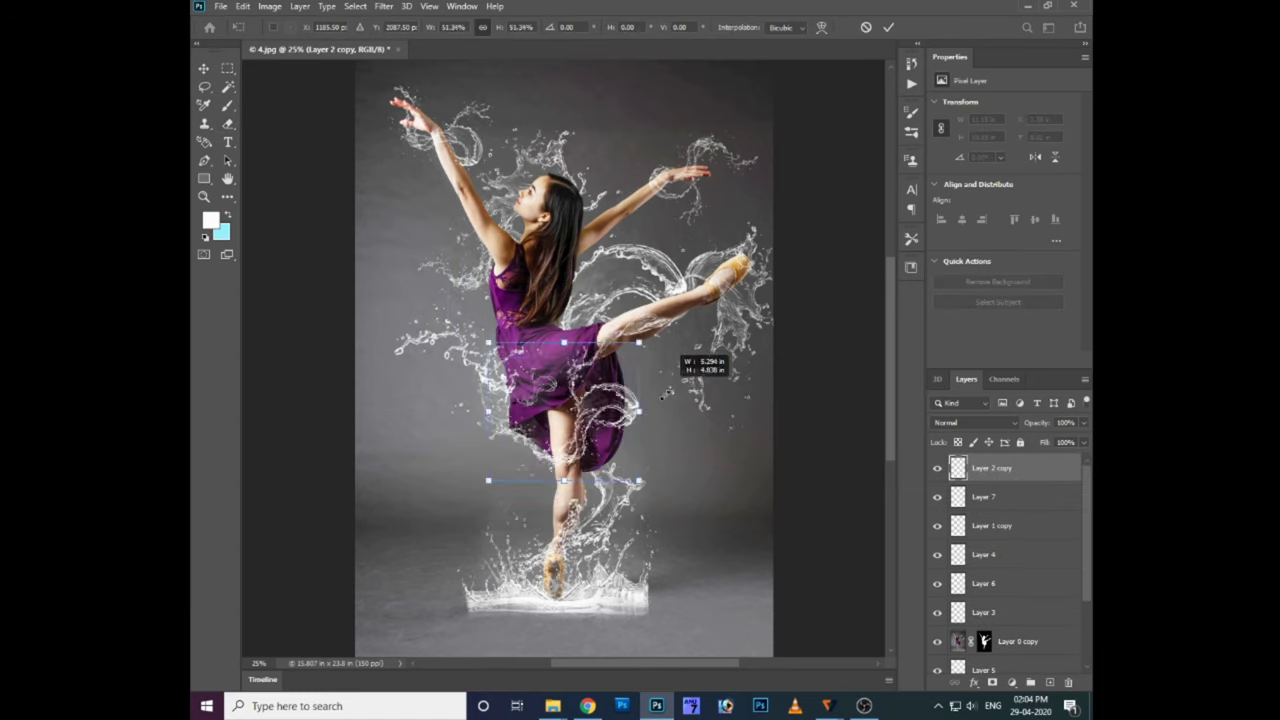
key(Return)
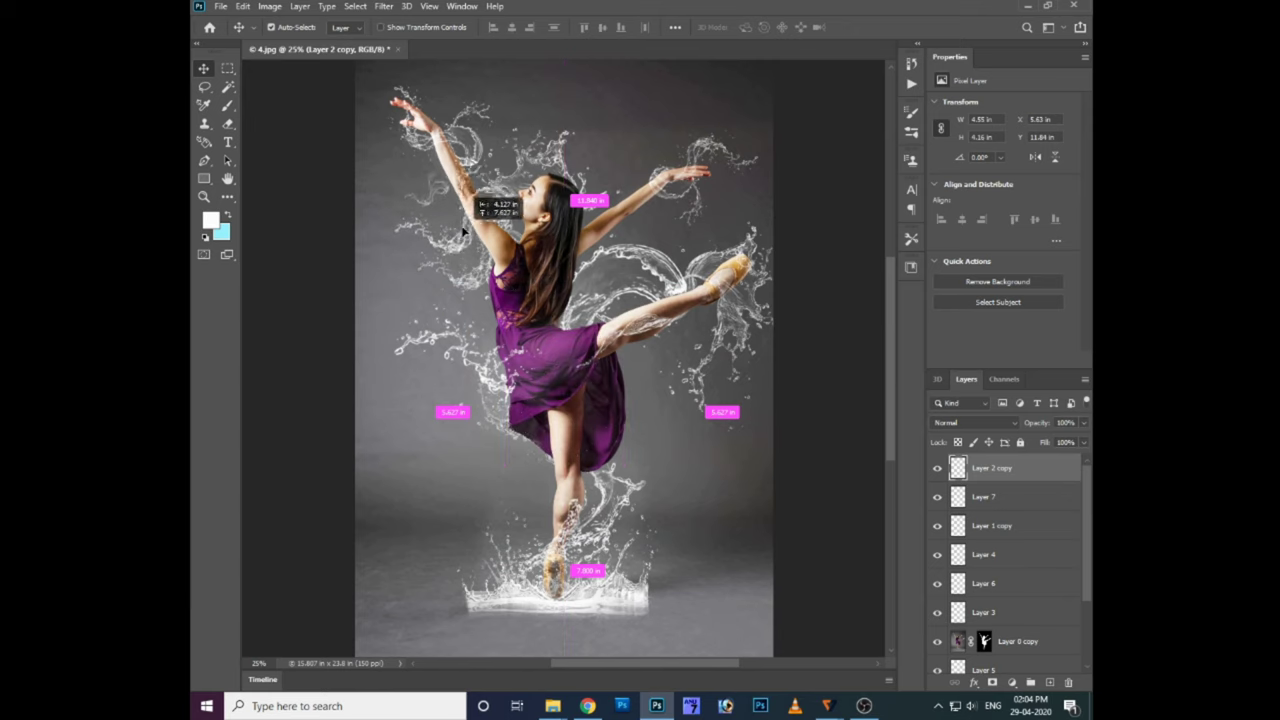
mouse_move(476, 258)
mouse_down()
mouse_move(465, 228)
mouse_move(478, 343)
mouse_up()
- Rotate the upper-left splash about 24 degrees
key(ctrl+plus)
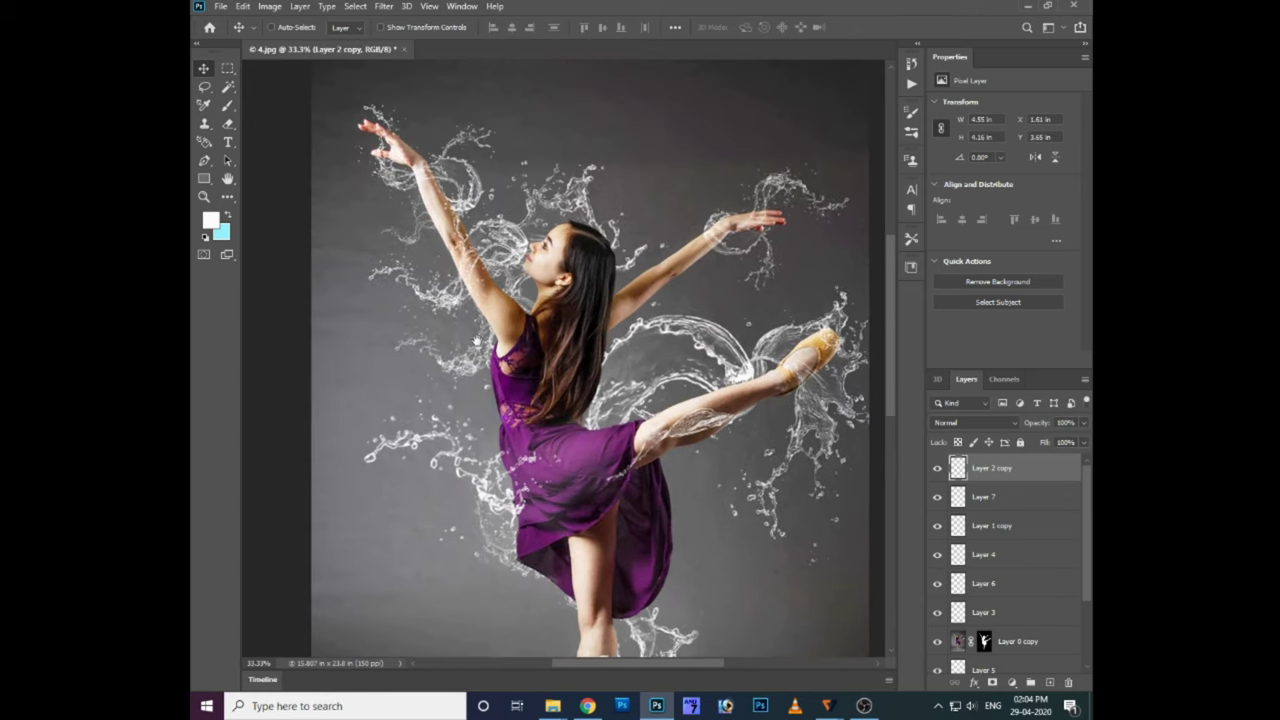
key(ctrl+t)
drag(630, 199, 651, 260)
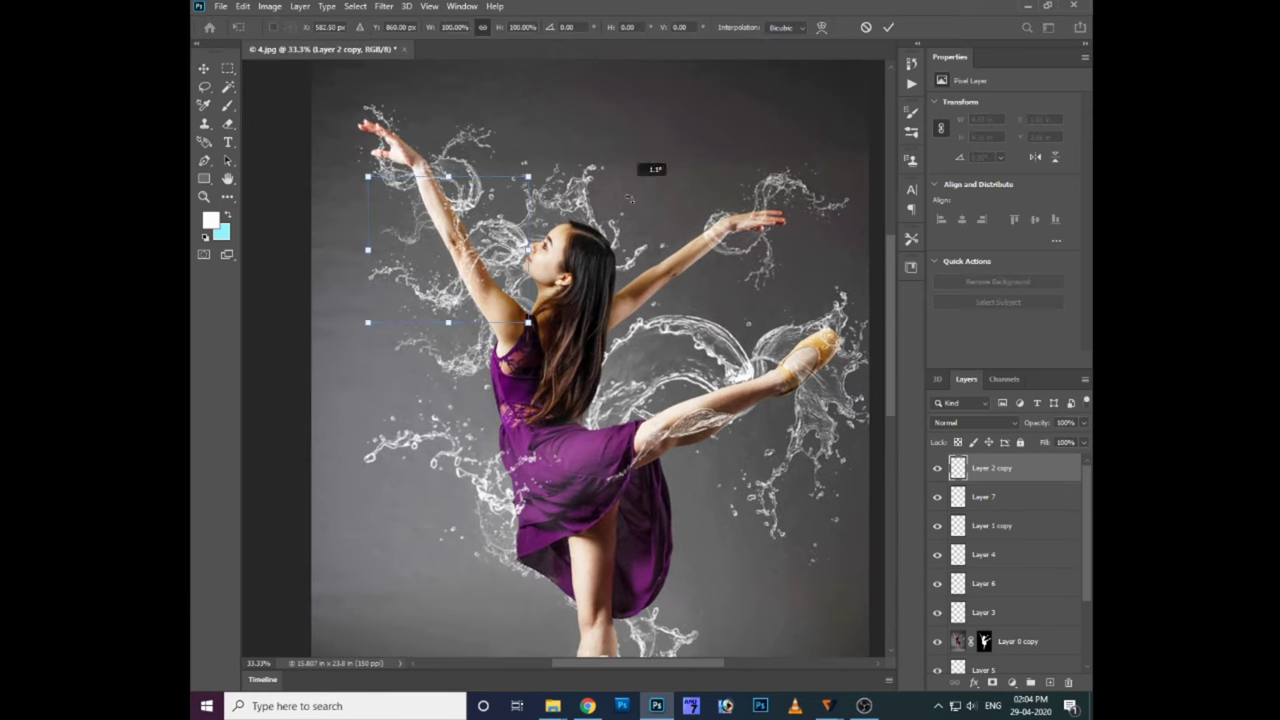
key(Return)
- Erase the water over the raised upper arm inside the dancer selection
key(ctrl+plus)
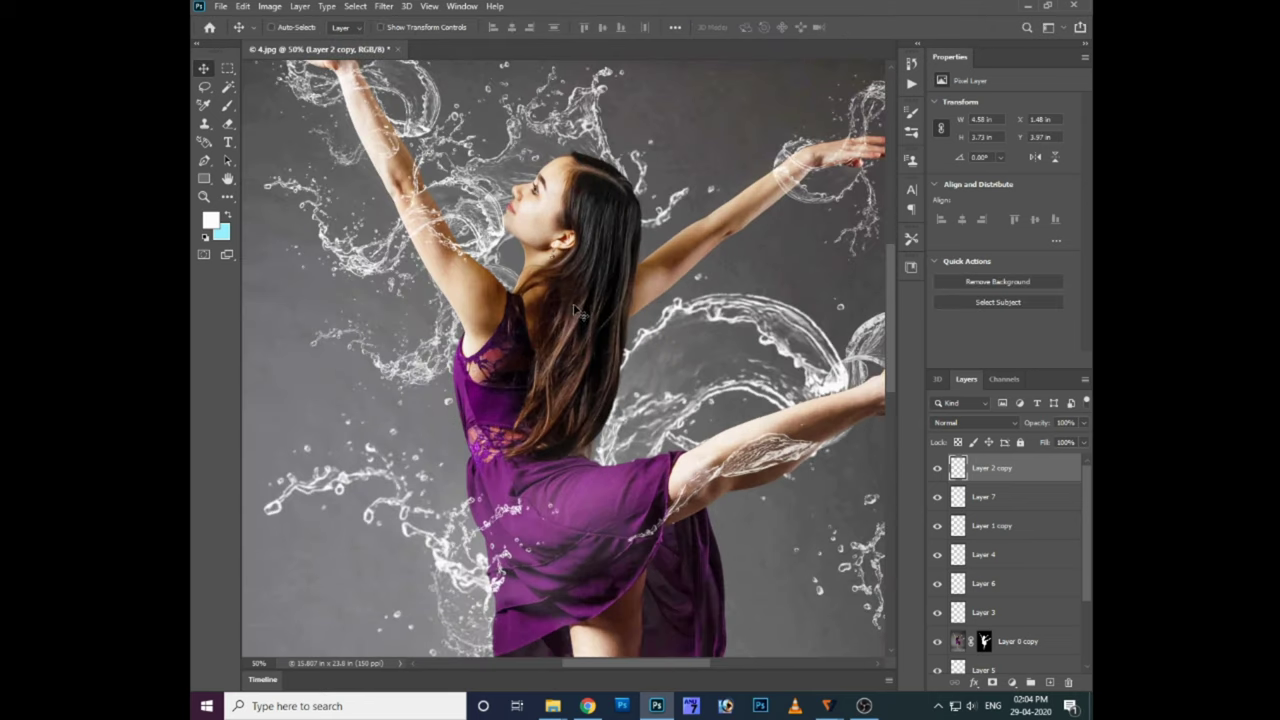
key(ctrl+plus)
key(e)
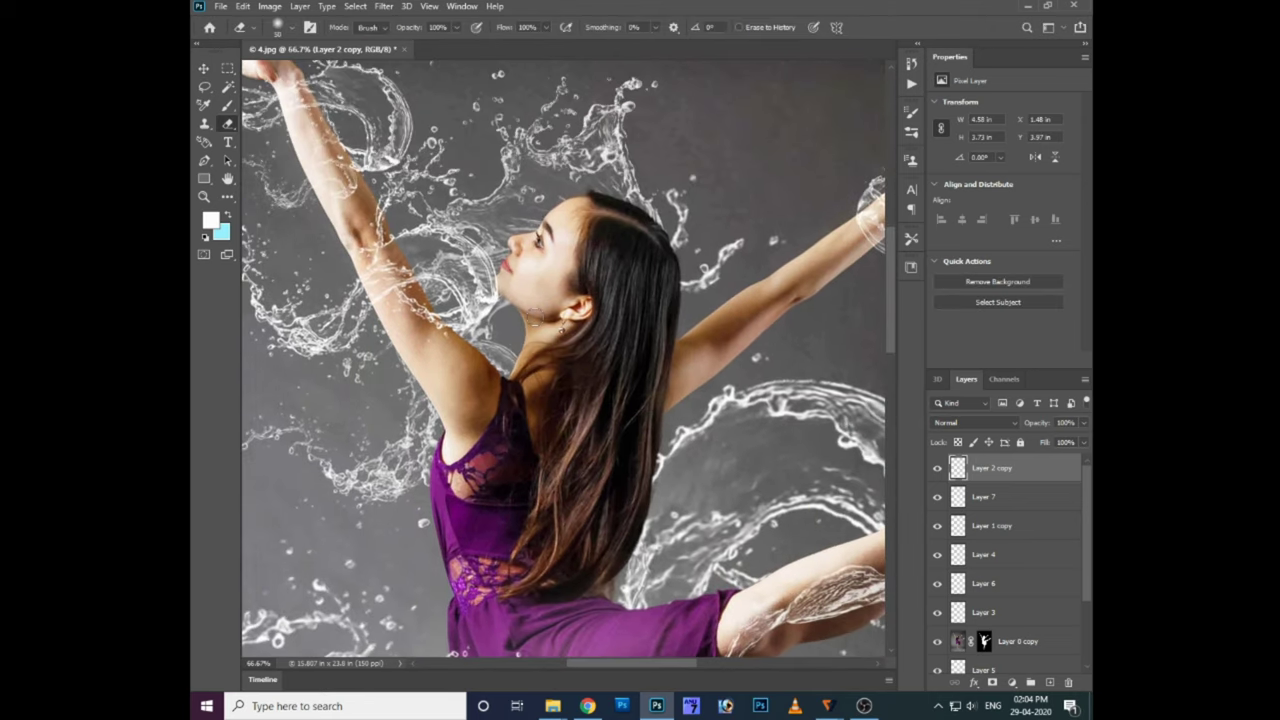
ctrl+click(985, 641)
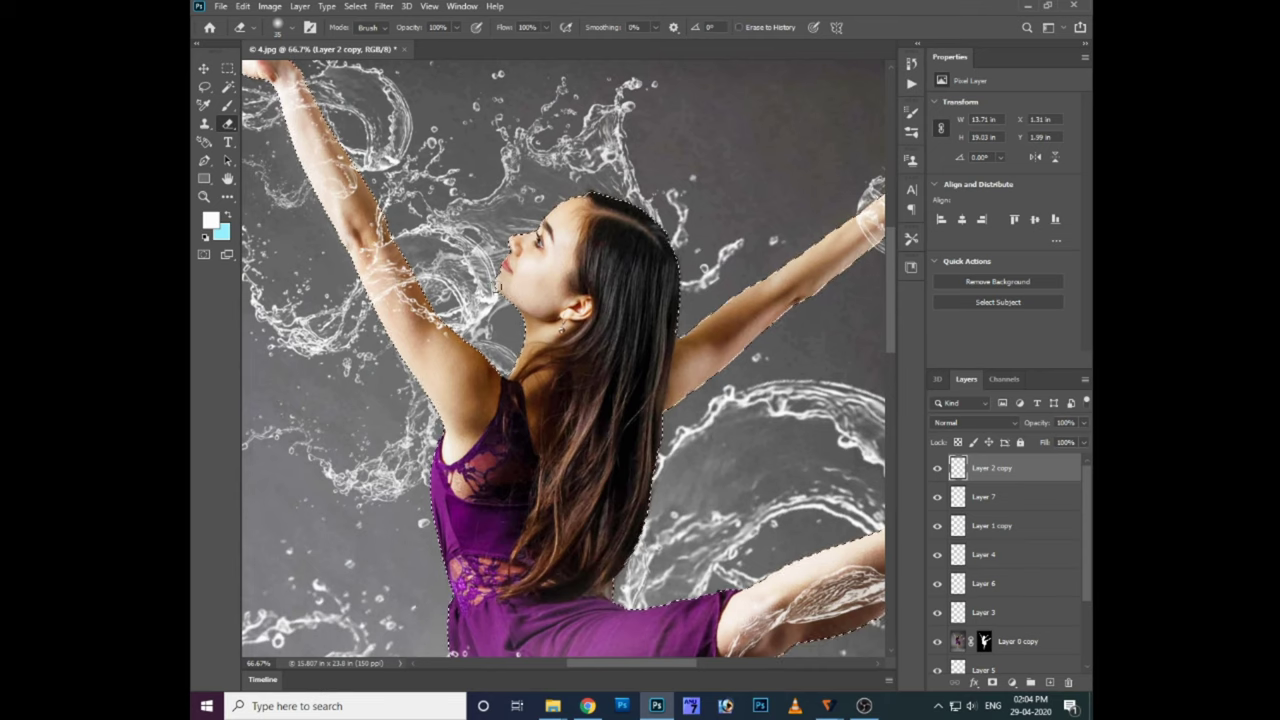
key(ctrl+d)
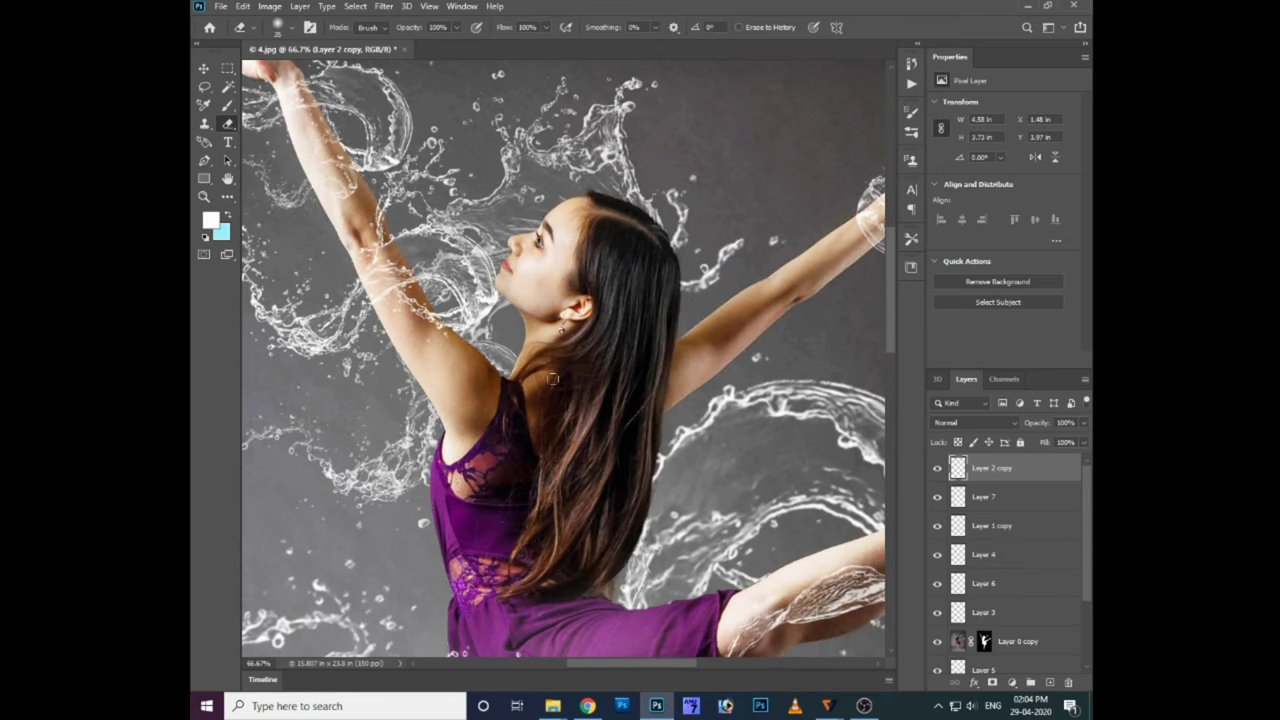
key(ctrl+plus)
ctrl+click(985, 641)
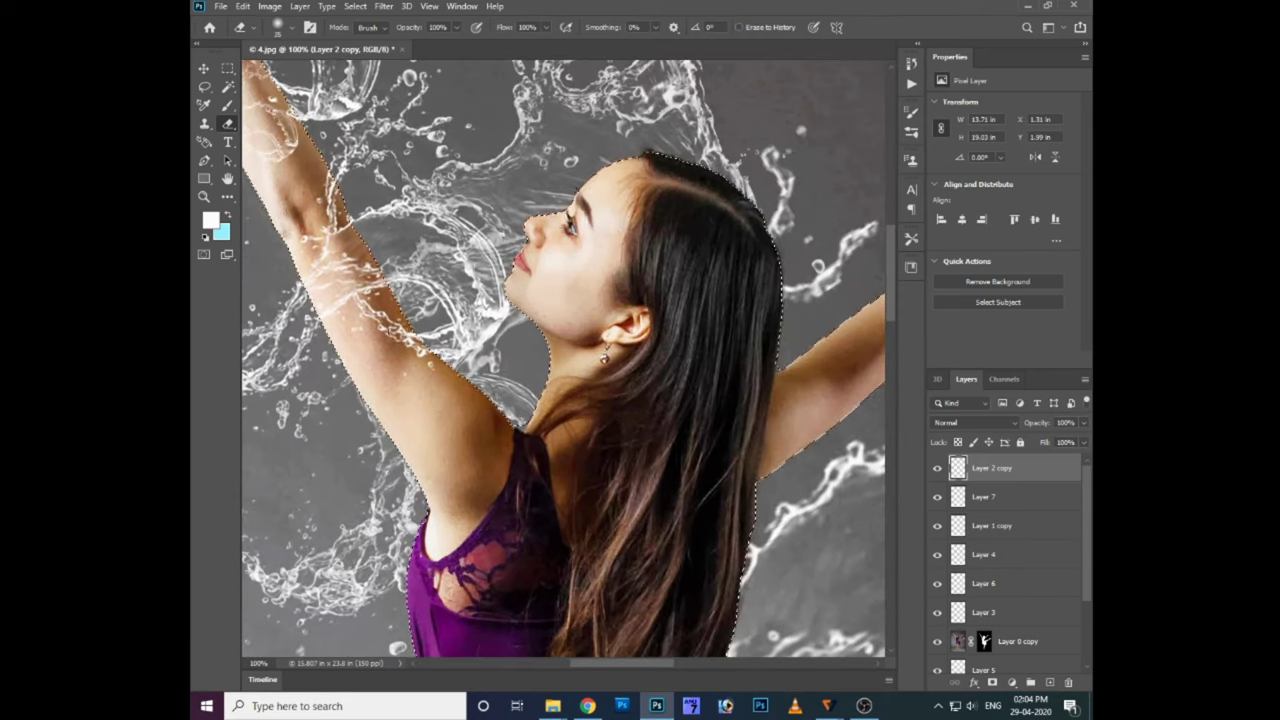
drag(408, 336, 438, 388)
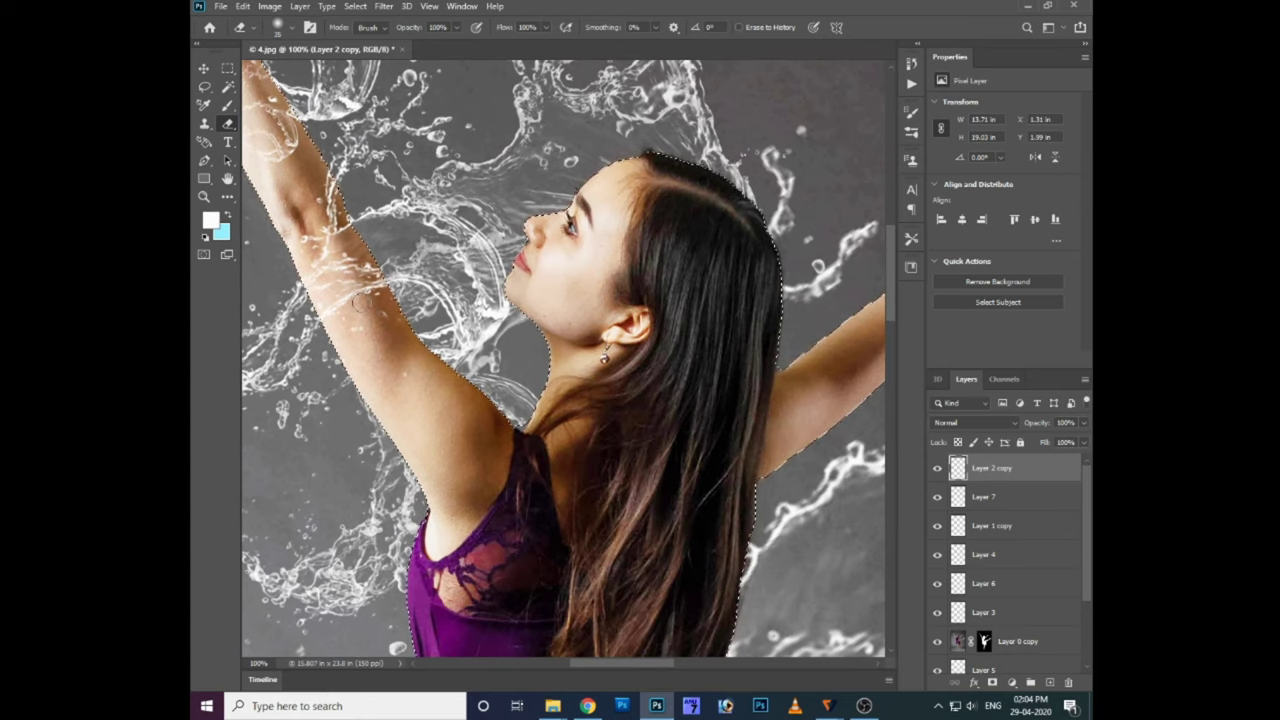
key(ctrl+d)
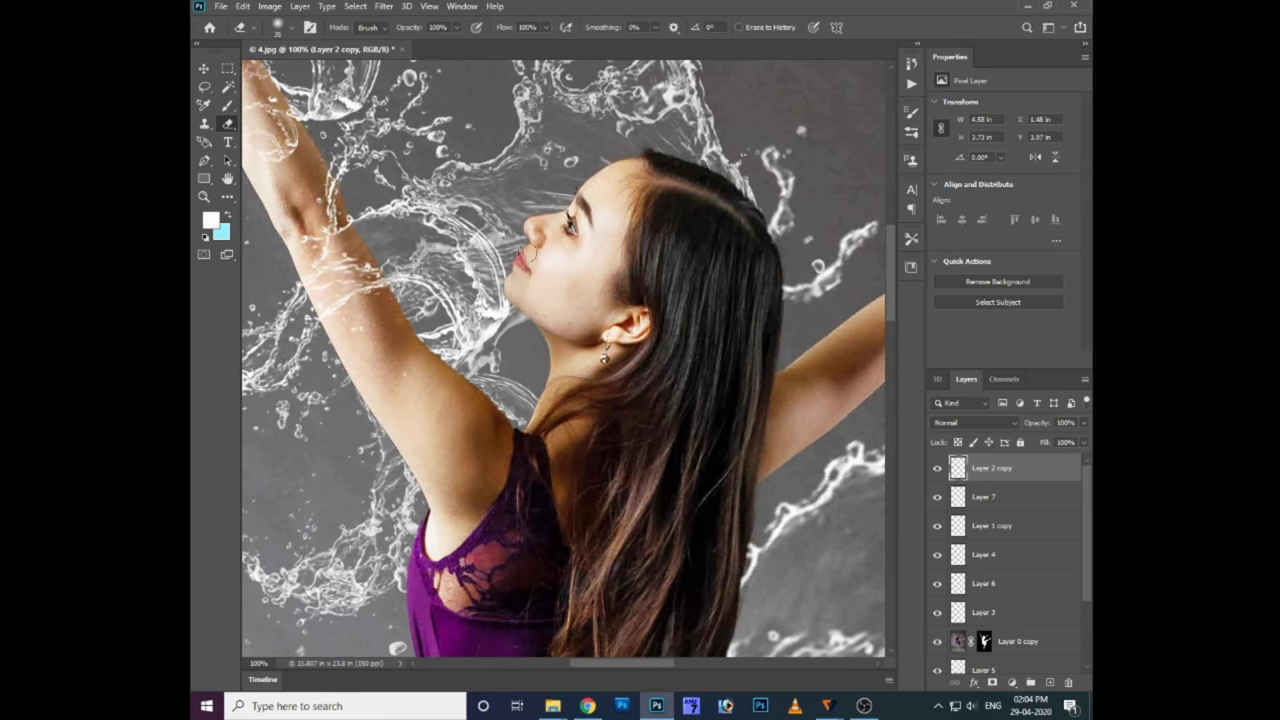
key(ctrl+minus)
key(ctrl+minus)
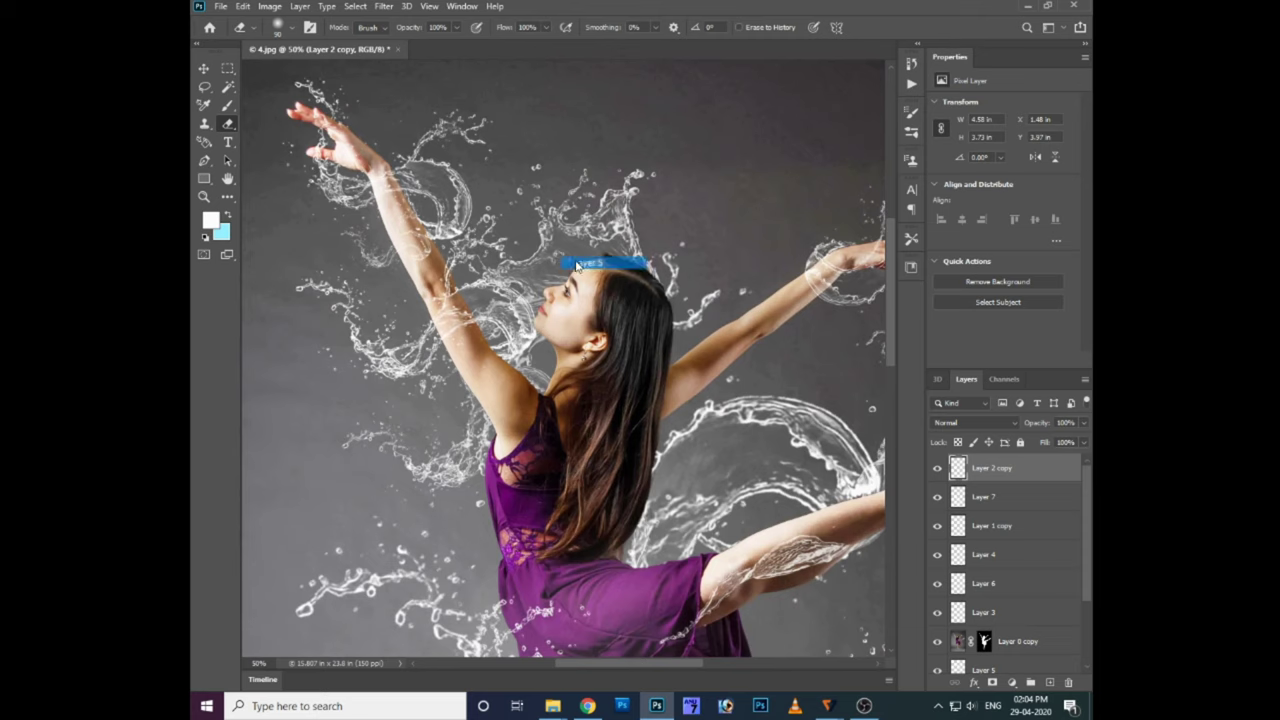
- Flip the Layer 5 splash horizontally and move it up and to the left
drag(577, 265, 580, 266)
key(ctrl+t)
right_click(640, 212)
click(709, 456)
key(Return)
drag(688, 392, 670, 310)
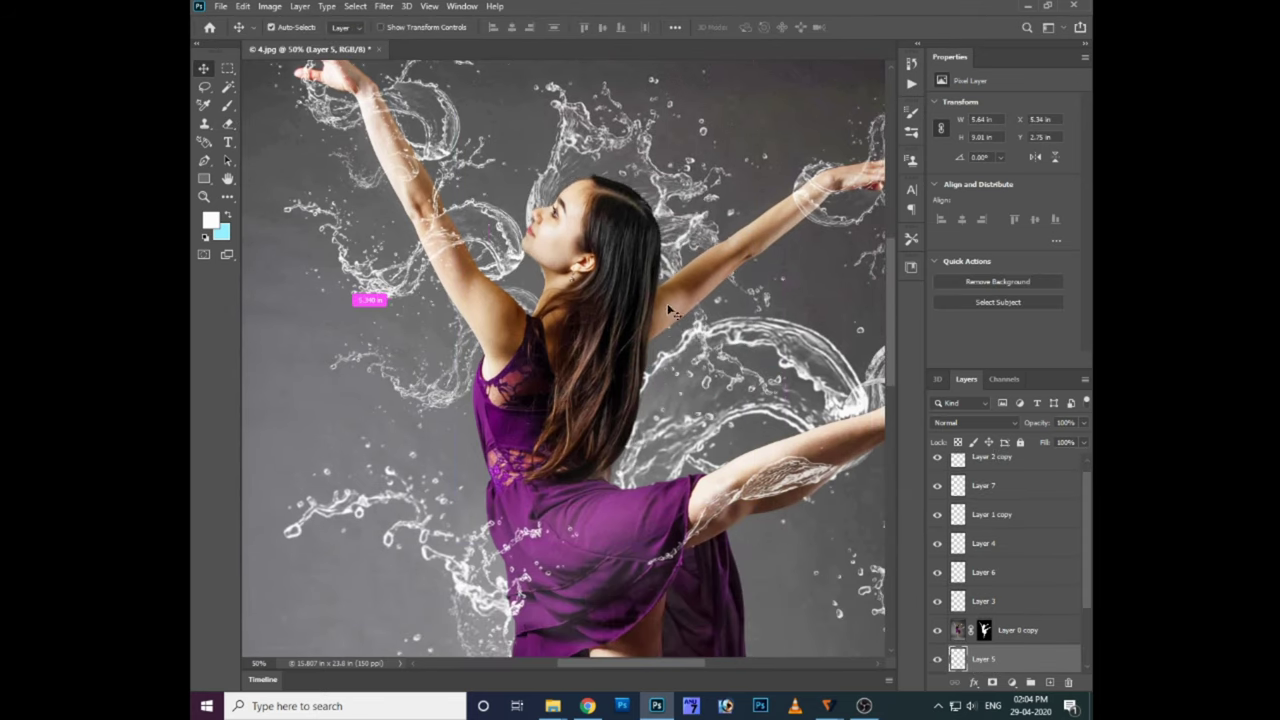
- Rotate and reposition the mirrored splash so it curls behind her head
key(ctrl+t)
drag(866, 366, 860, 290)
mouse_move(590, 249)
mouse_down()
mouse_move(580, 243)
mouse_move(600, 295)
mouse_up()
mouse_move(800, 360)
mouse_down()
mouse_move(765, 420)
mouse_move(790, 385)
mouse_up()
key(Return)
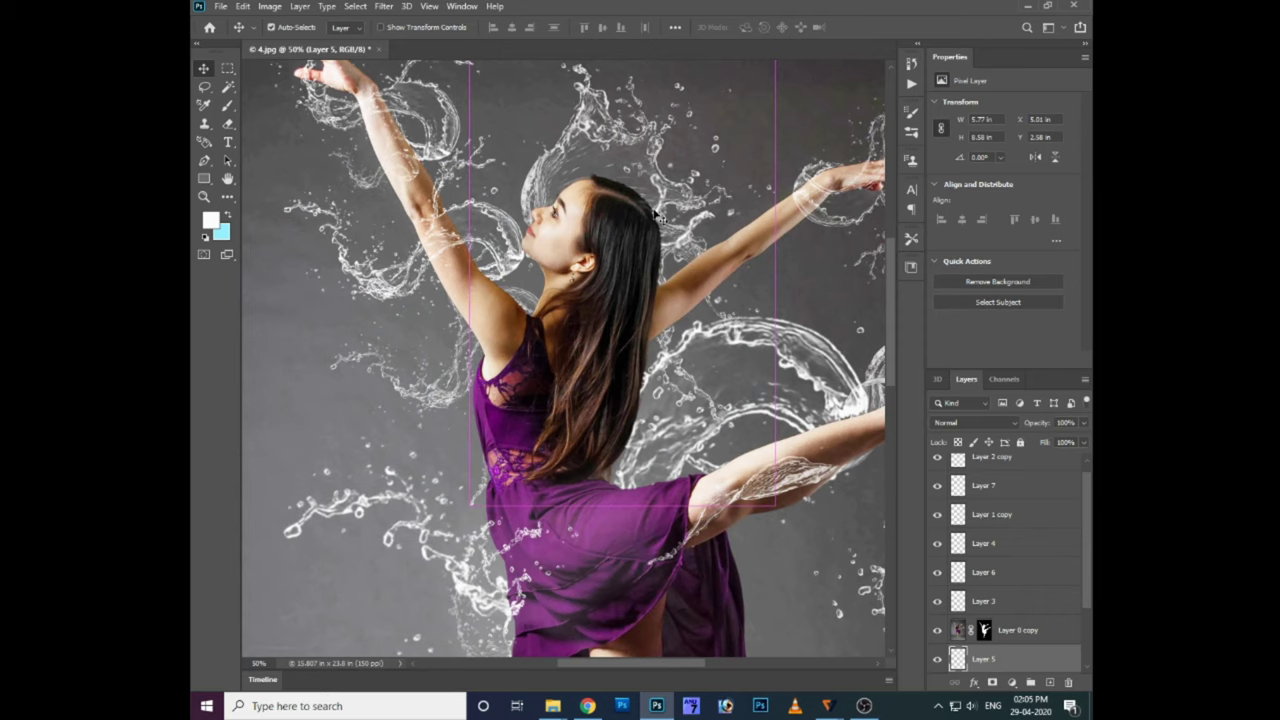
- Duplicate the dancer layer and the arm splash layer
key(e)
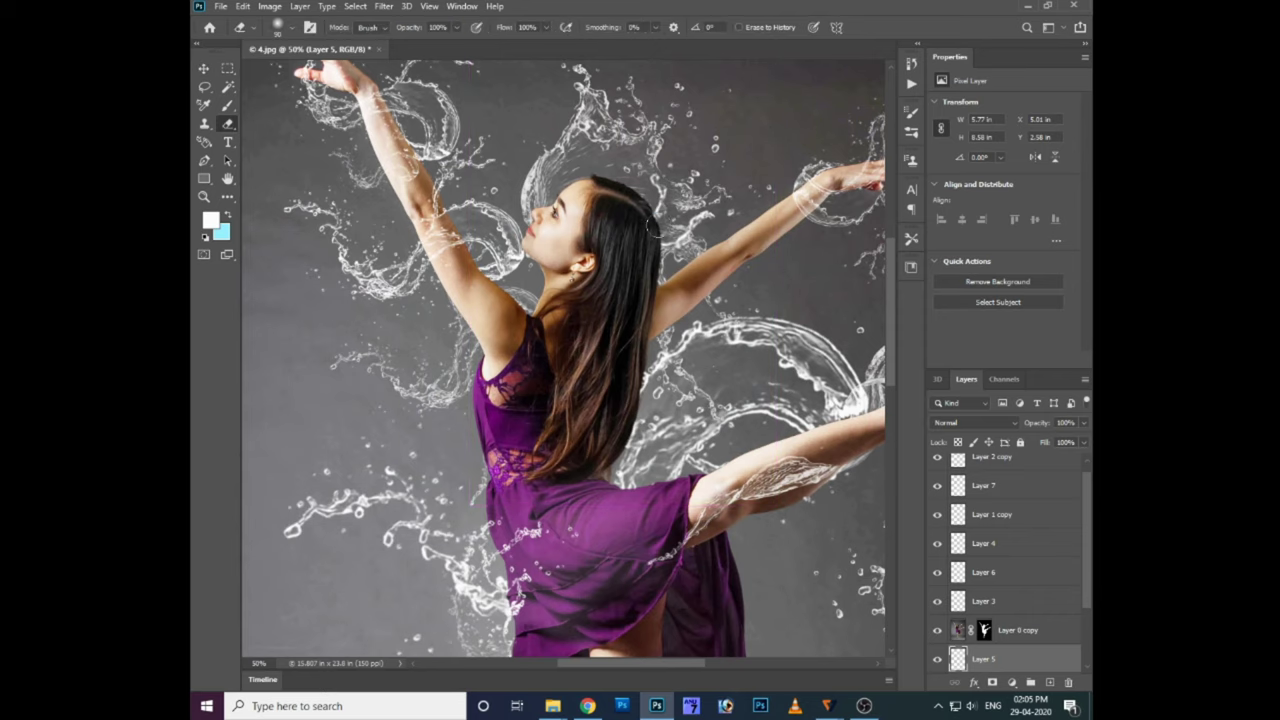
key(ctrl+minus)
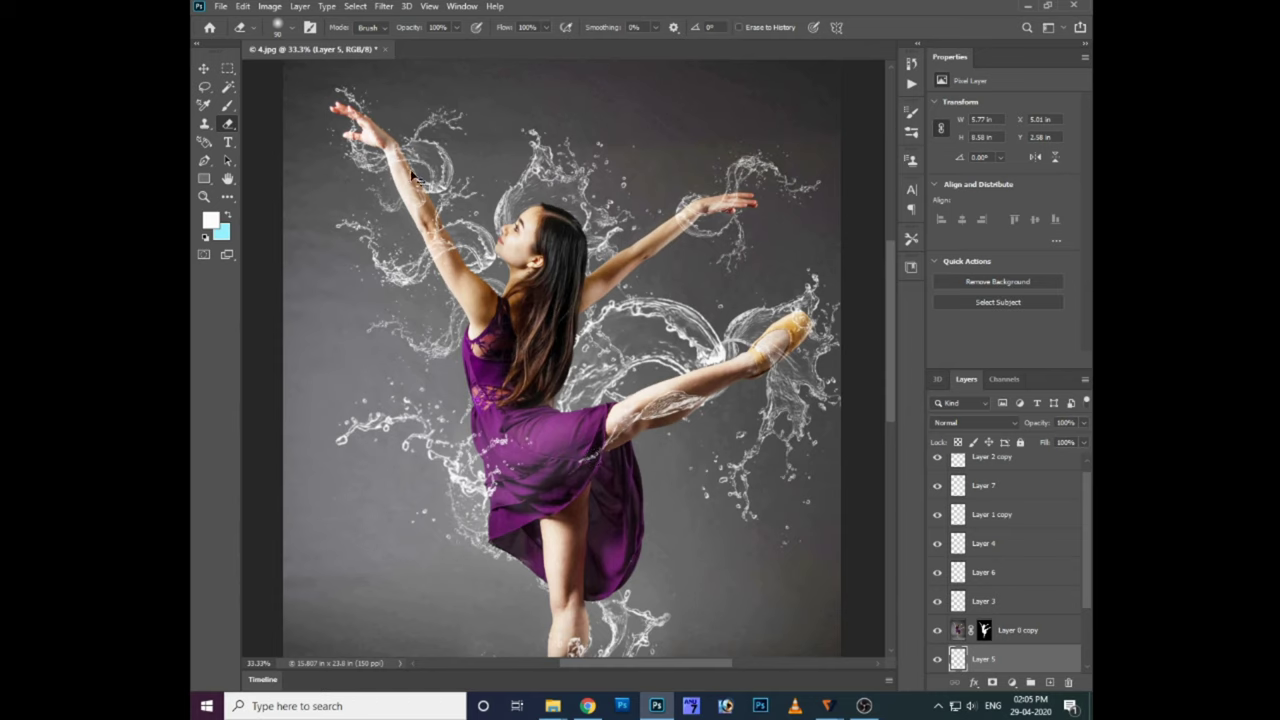
drag(436, 153, 428, 175)
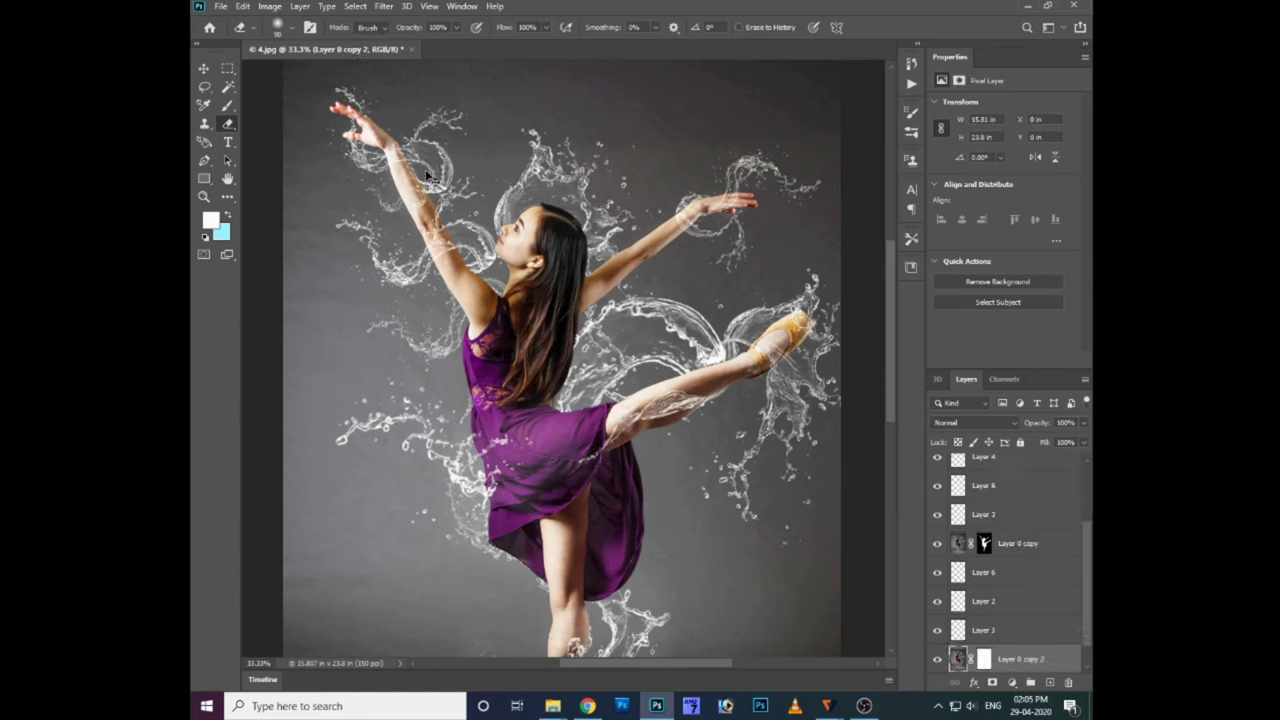
drag(792, 388, 527, 200)
right_click(686, 226)
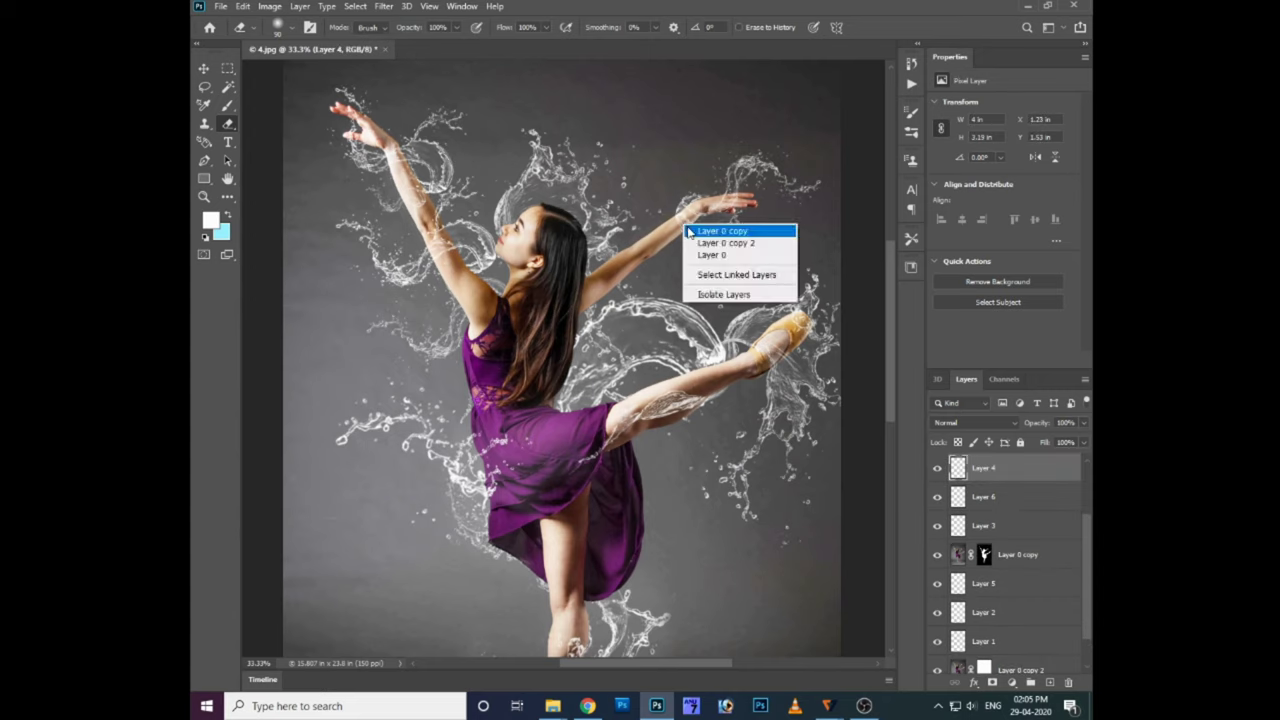
click(705, 230)
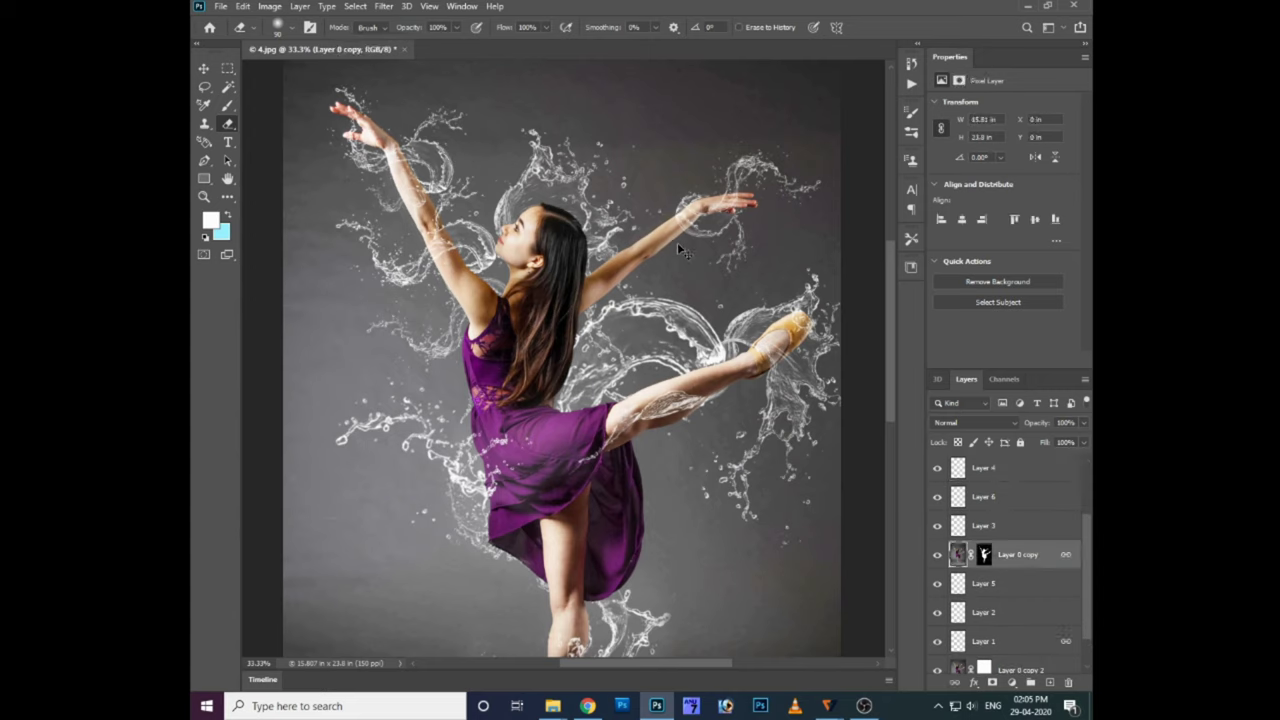
drag(680, 250, 645, 268)
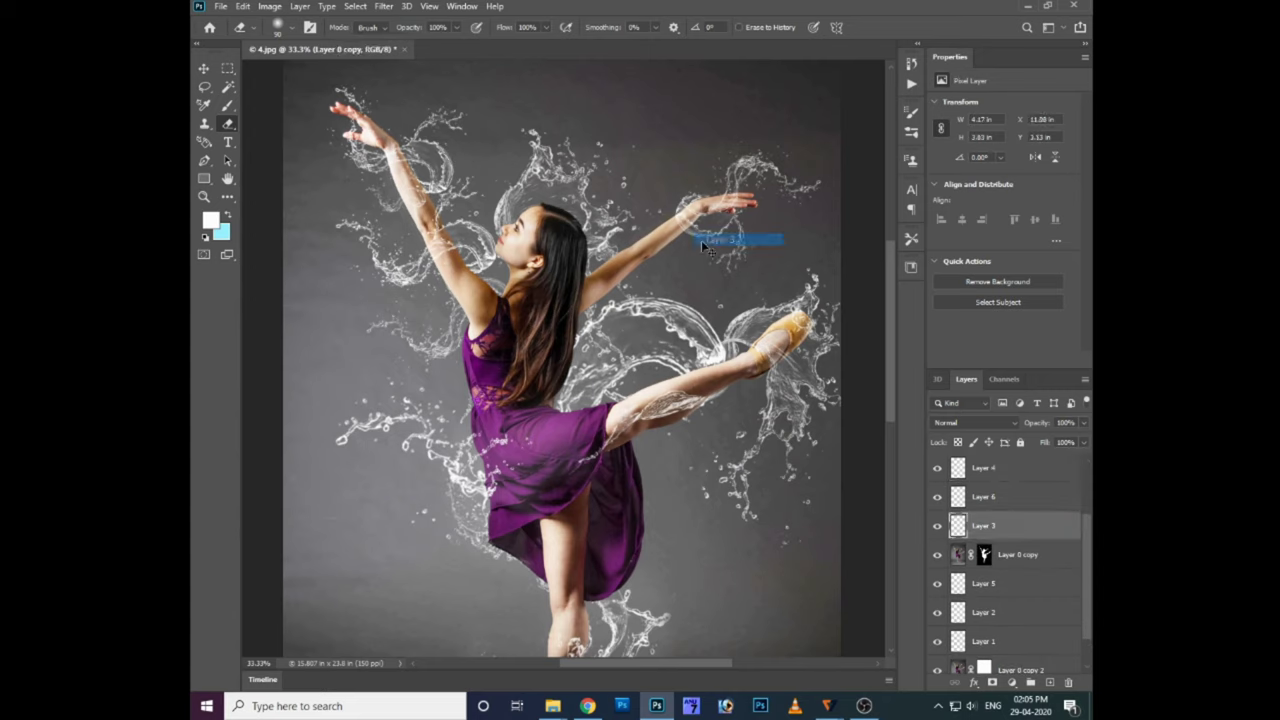
- Mirror the copied arm splash horizontally and rotate it onto the right arm
drag(645, 268, 635, 266)
key(ctrl+t)
right_click(635, 266)
click(680, 500)
mouse_move(580, 338)
mouse_down()
mouse_move(772, 255)
mouse_move(750, 318)
mouse_move(648, 287)
mouse_up()
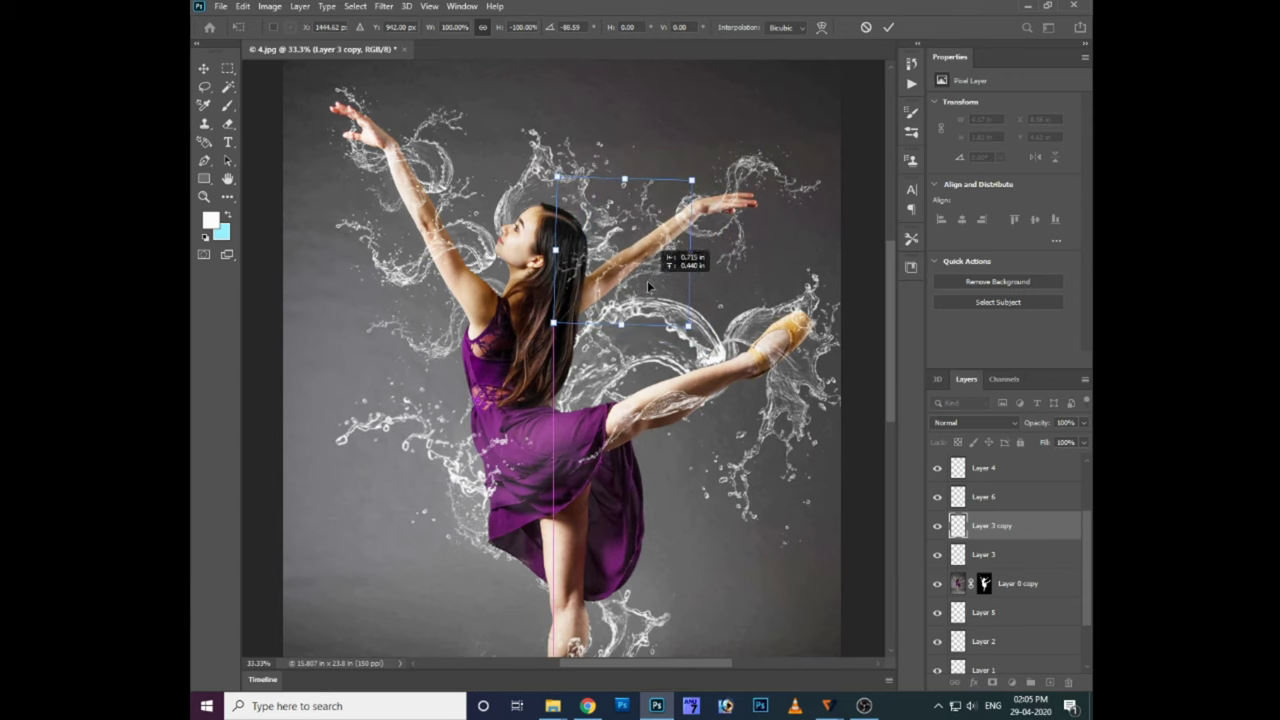
key(Return)
- Nudge the splash along the outstretched arm and erase the water covering it
scroll(612, 325, up, 5)
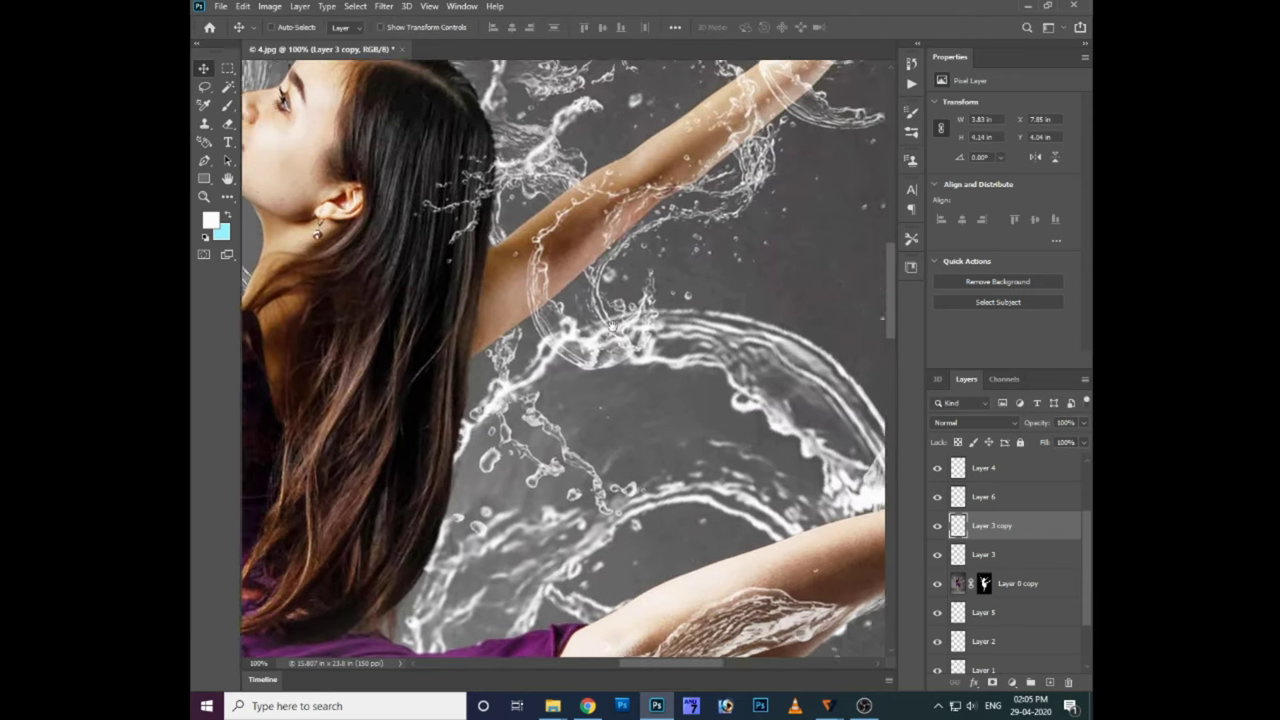
scroll(612, 325, up, 2)
scroll(600, 325, right, 2)
drag(555, 328, 549, 319)
key(e)
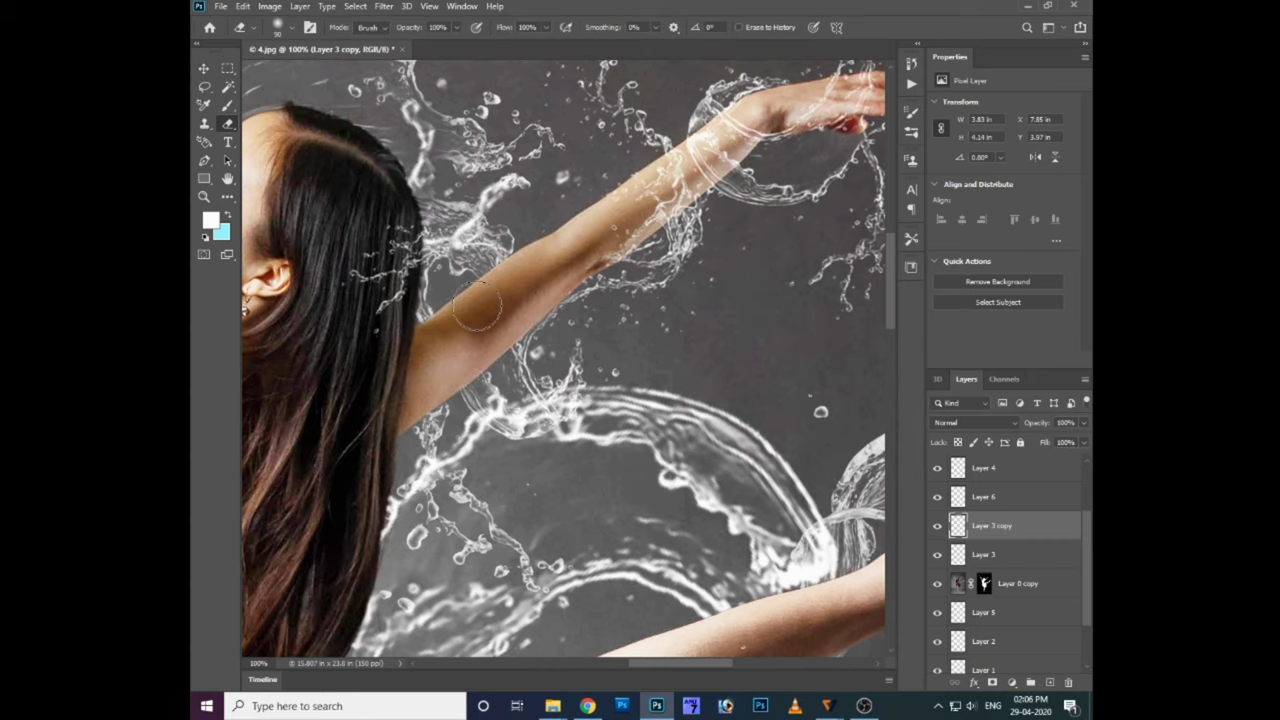
key(ctrl+minus)
key(ctrl+minus)
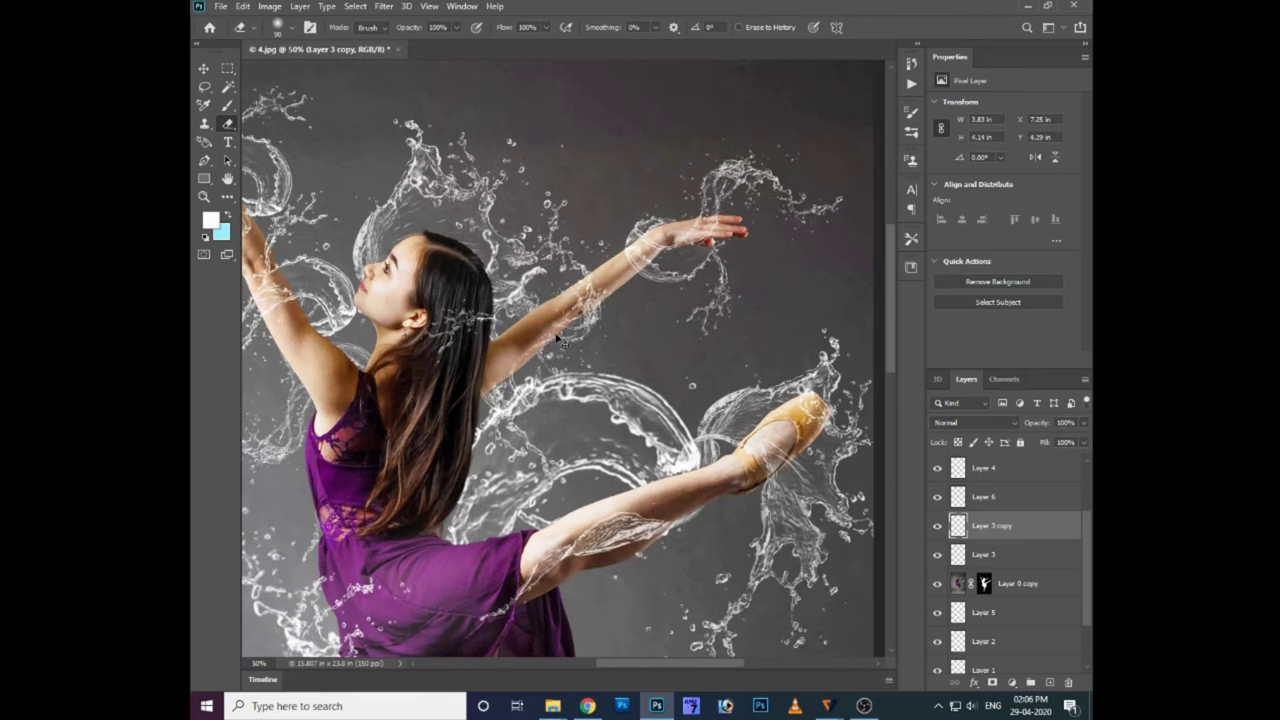
scroll(490, 320, down, 1)
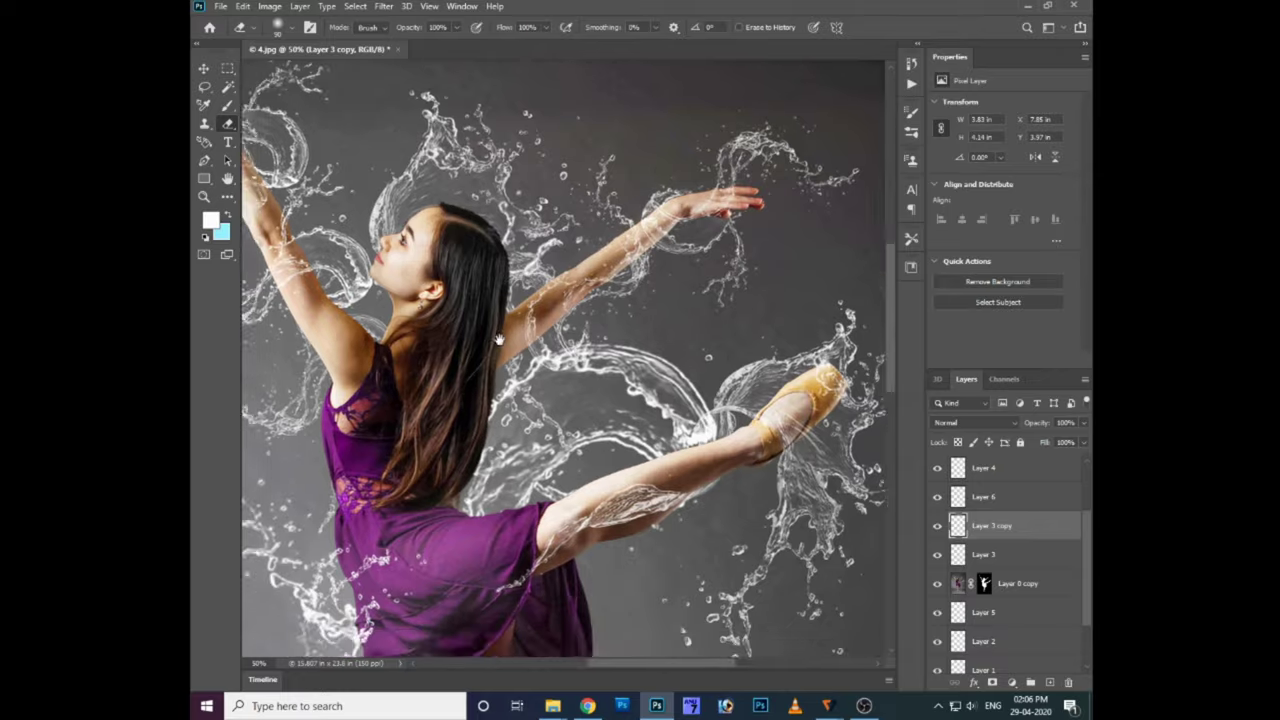
scroll(520, 400, down, 3)
scroll(560, 480, down, 3)
scroll(588, 556, down, 3)
- Duplicate the floor crown splash layer and toggle layer visibility to compare
scroll(588, 556, down, 1)
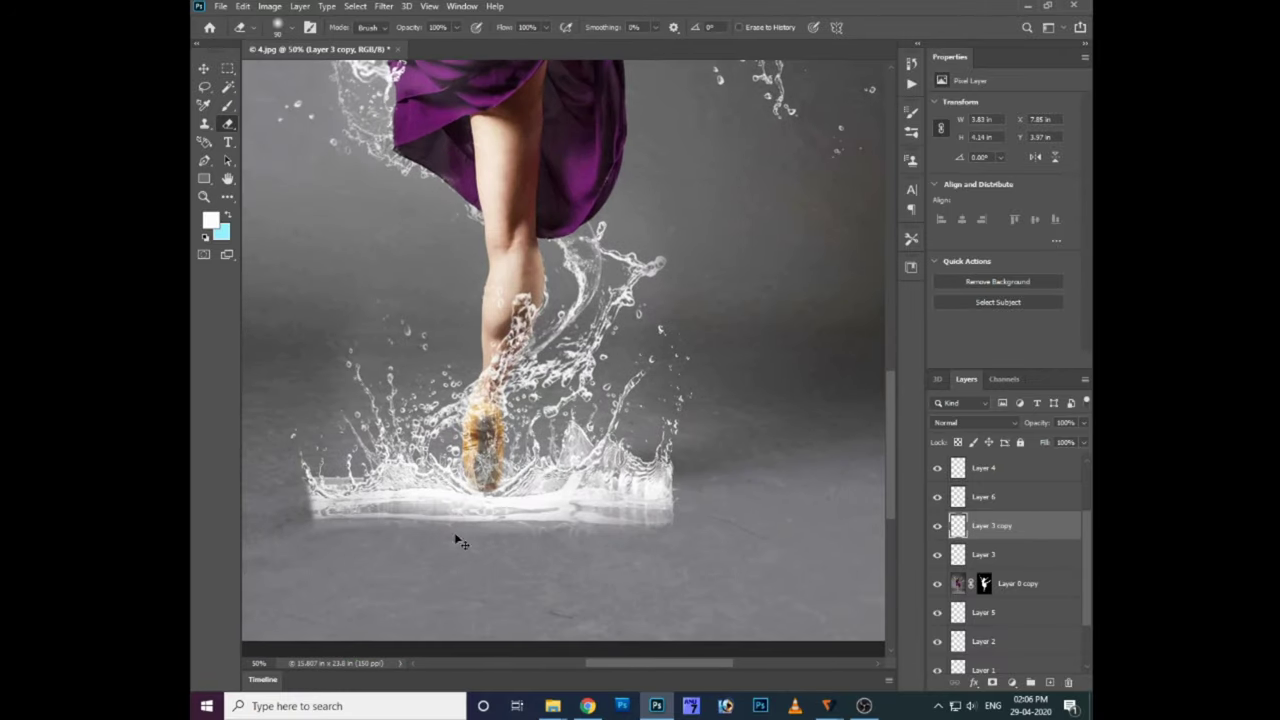
key(ctrl+v)
scroll(1017, 622, down, 1)
click(1000, 641)
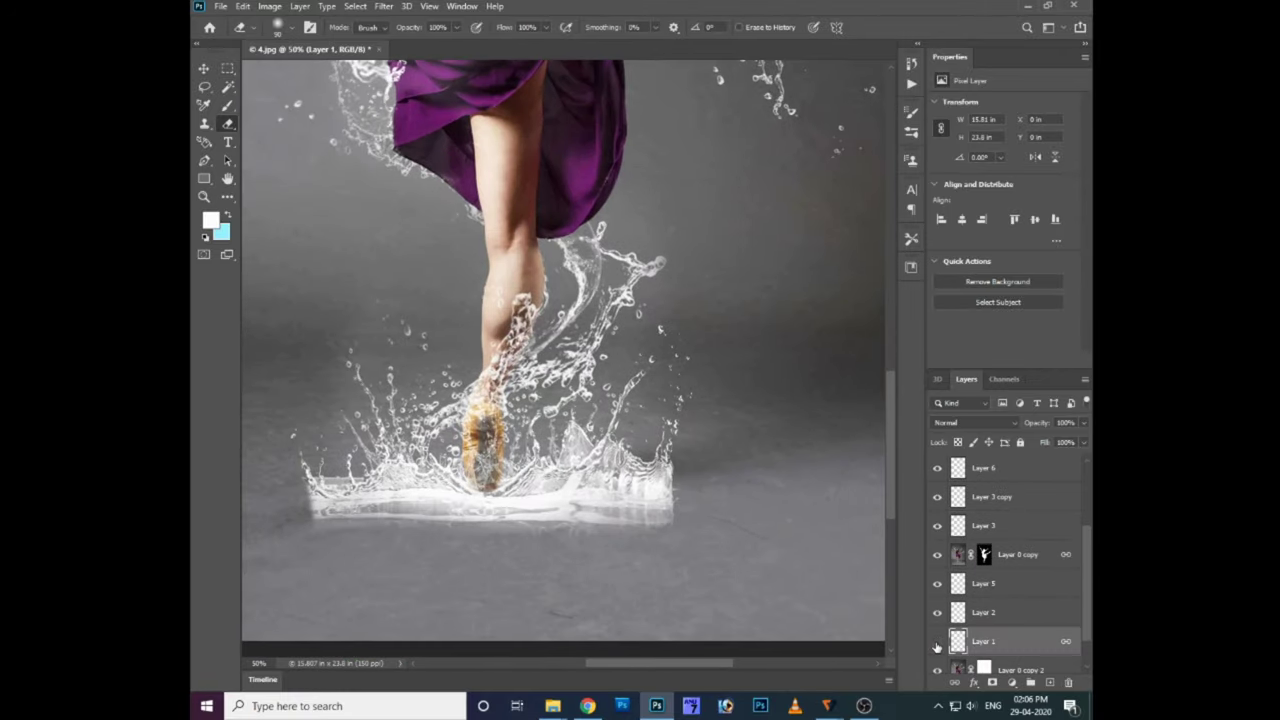
click(937, 641)
scroll(939, 530, up, 2)
scroll(939, 530, up, 2)
click(938, 526)
click(938, 526)
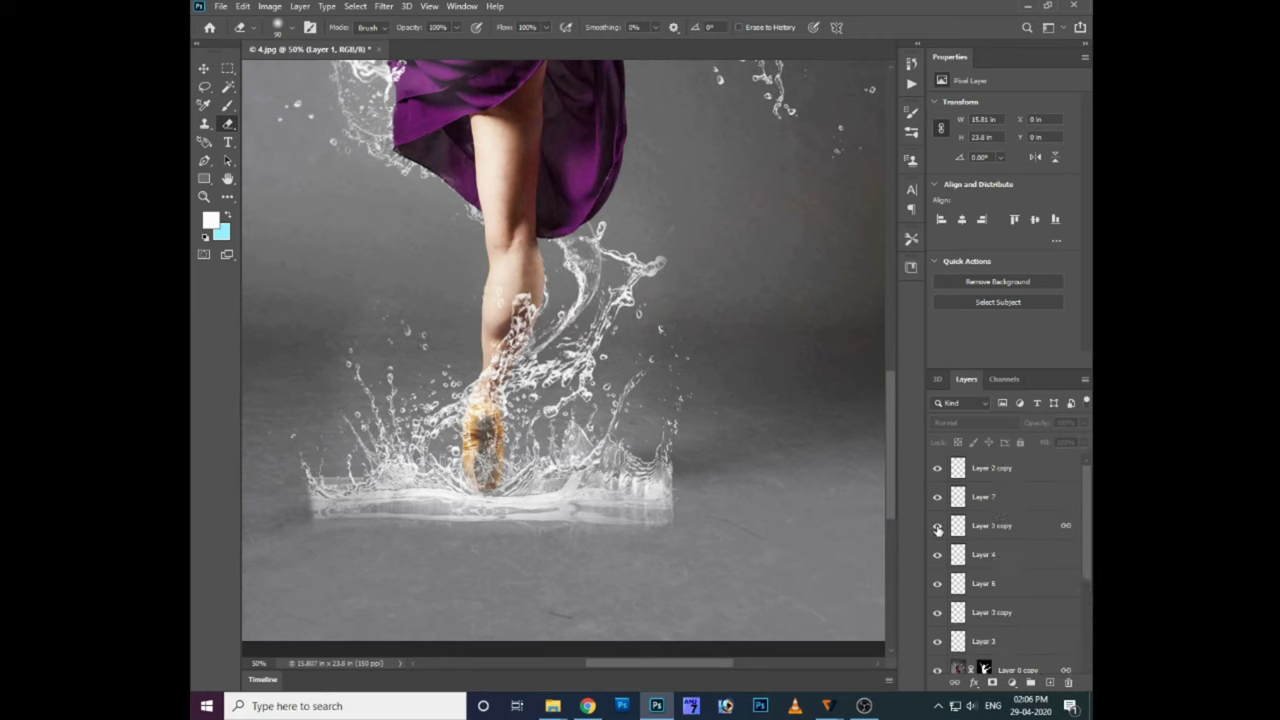
scroll(945, 568, down, 1)
- Flip the Layer 1 copy splash vertically and place it below the foot
click(1061, 498)
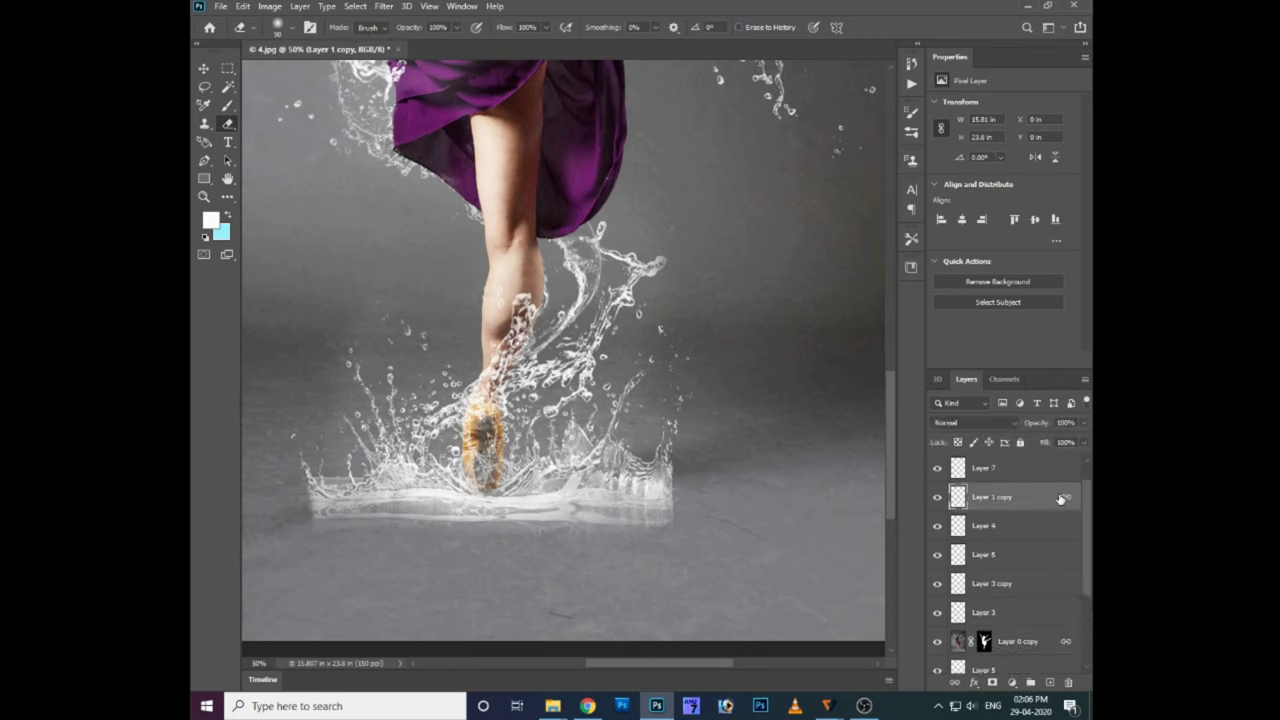
key(ctrl+t)
right_click(586, 463)
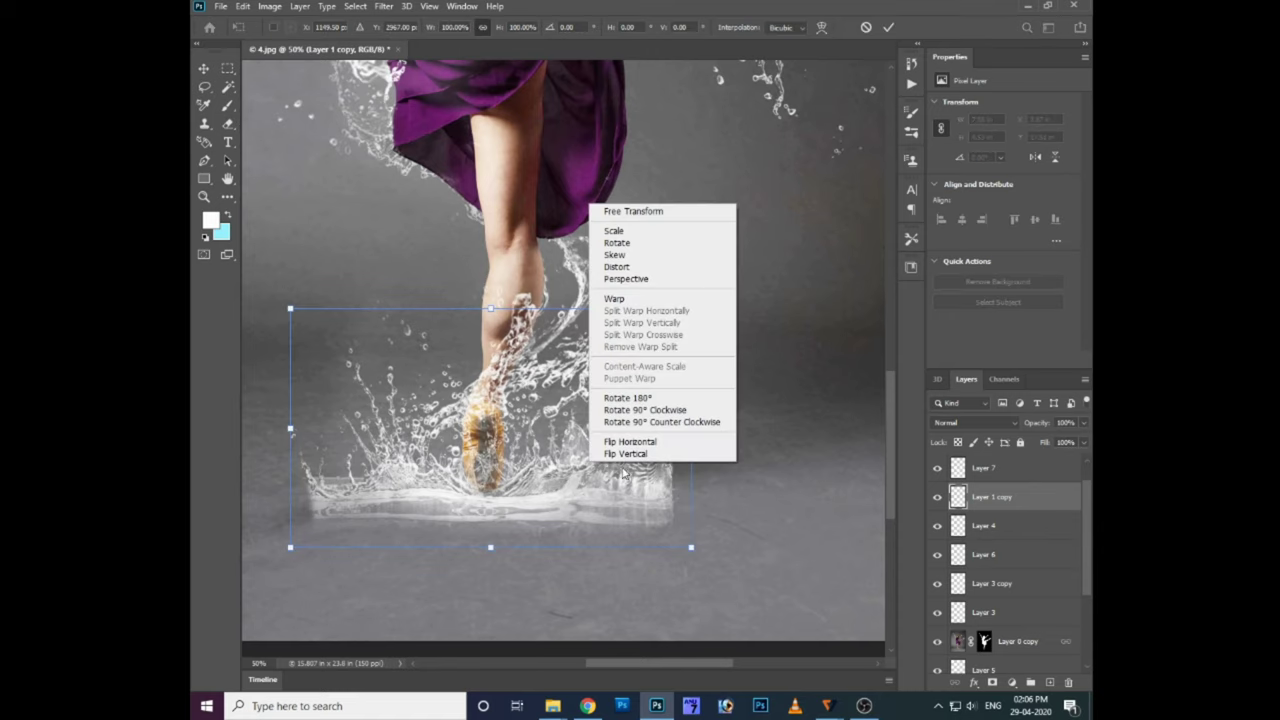
click(610, 460)
drag(558, 501, 550, 522)
key(Return)
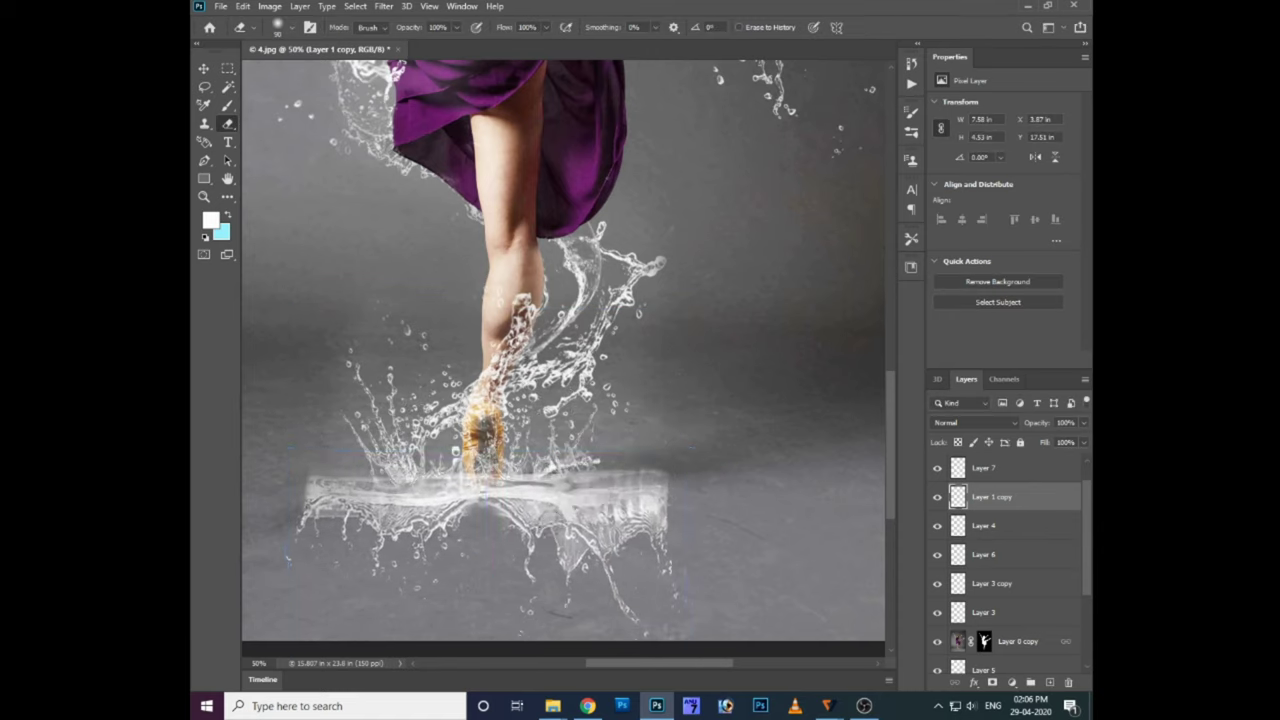
key(ctrl+0)
key(e)
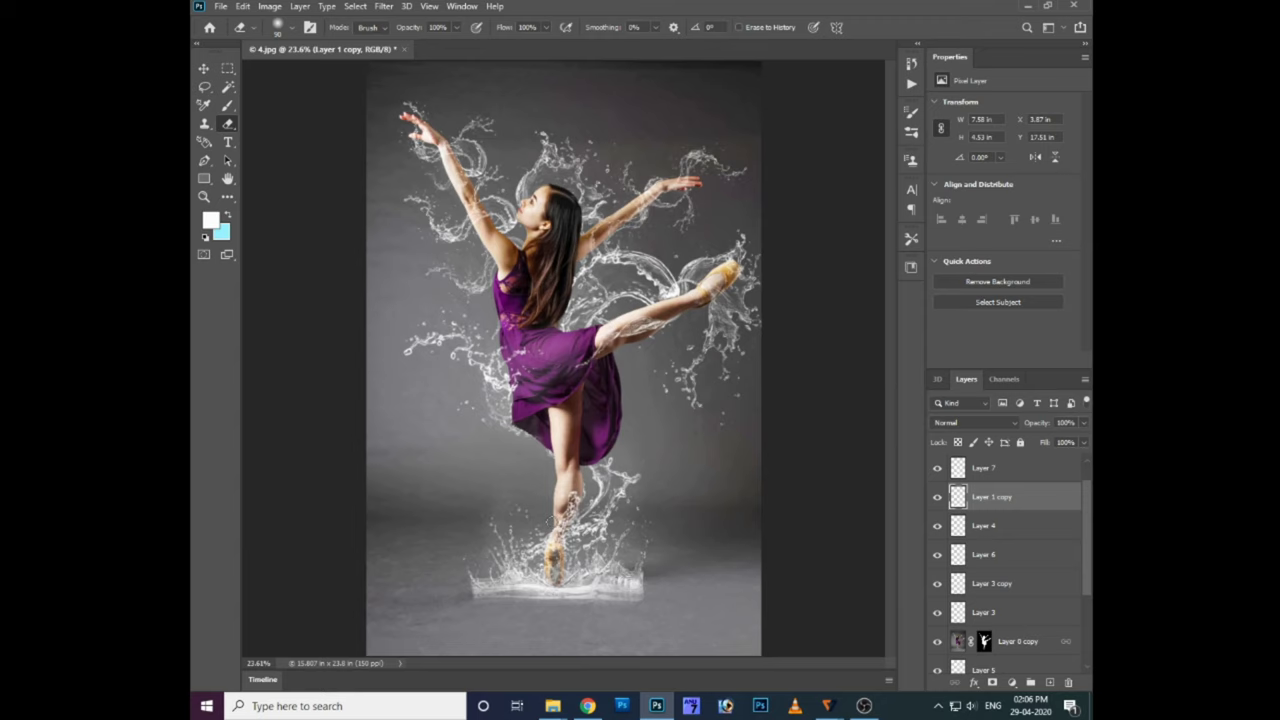
- Select the Layer 3 copy 2 splash and move it down toward the legs
key(v)
key(ctrl+plus)
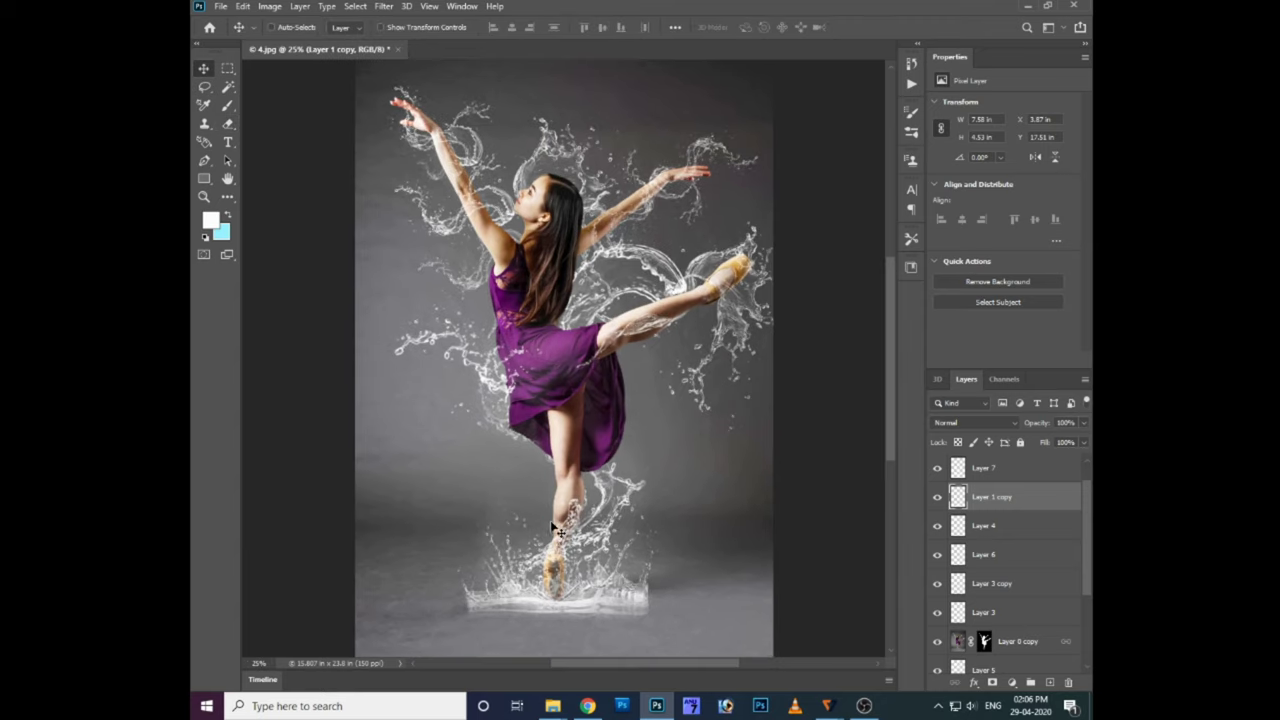
right_click(693, 172)
click(720, 160)
drag(549, 461, 555, 480)
- Flip the Layer 3 copy 2 splash horizontally and fit it around the lower leg
key(ctrl+t)
right_click(640, 433)
click(647, 443)
key(Return)
drag(568, 468, 574, 471)
drag(608, 516, 570, 488)
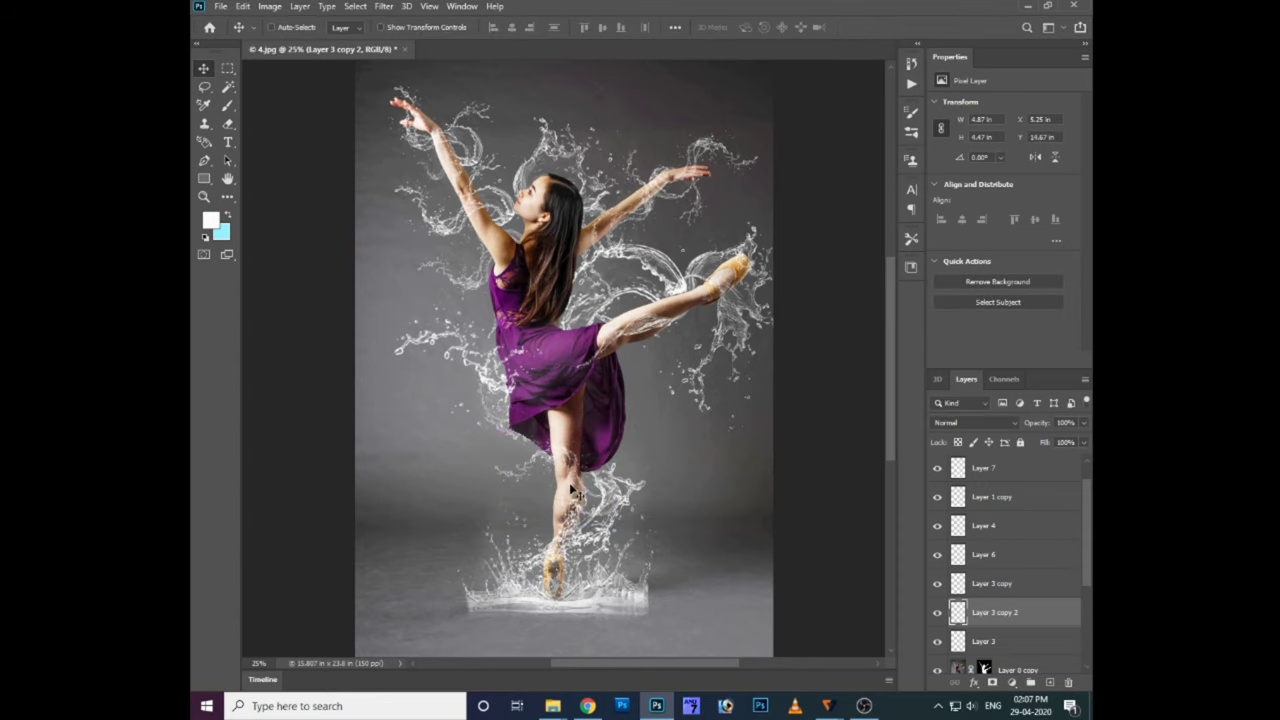
key(ctrl+minus)
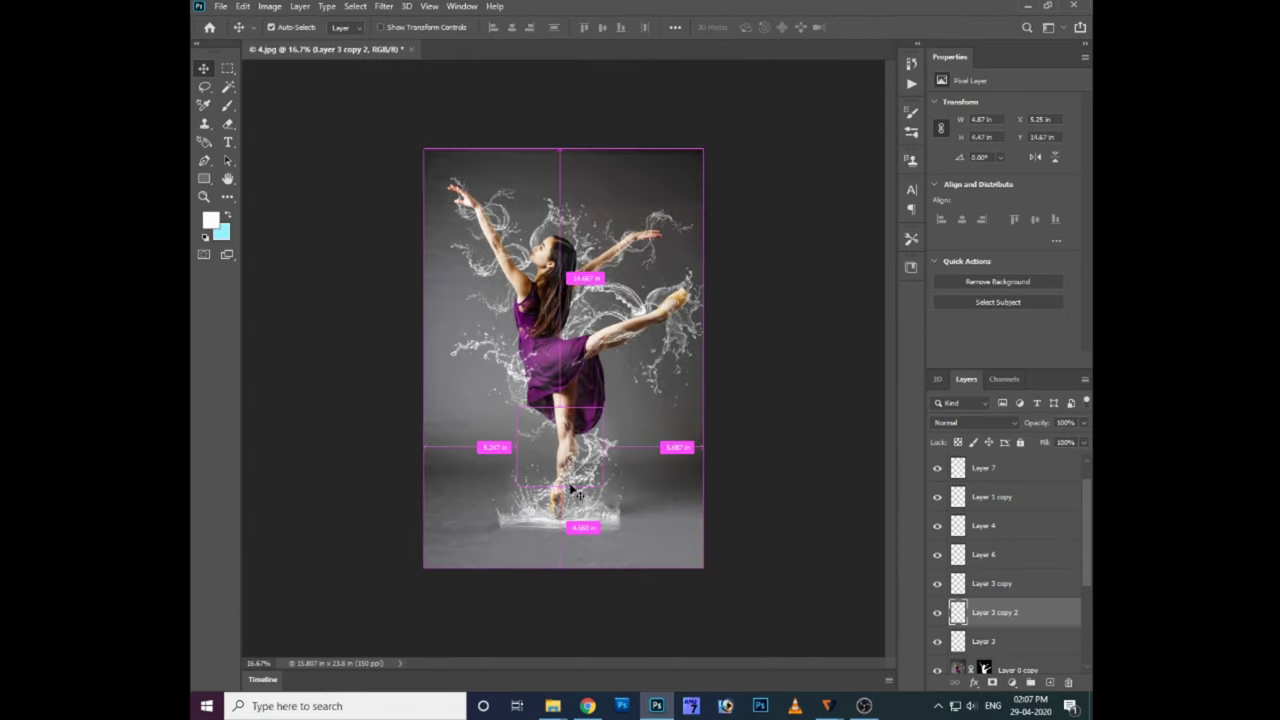
key(ctrl+plus)
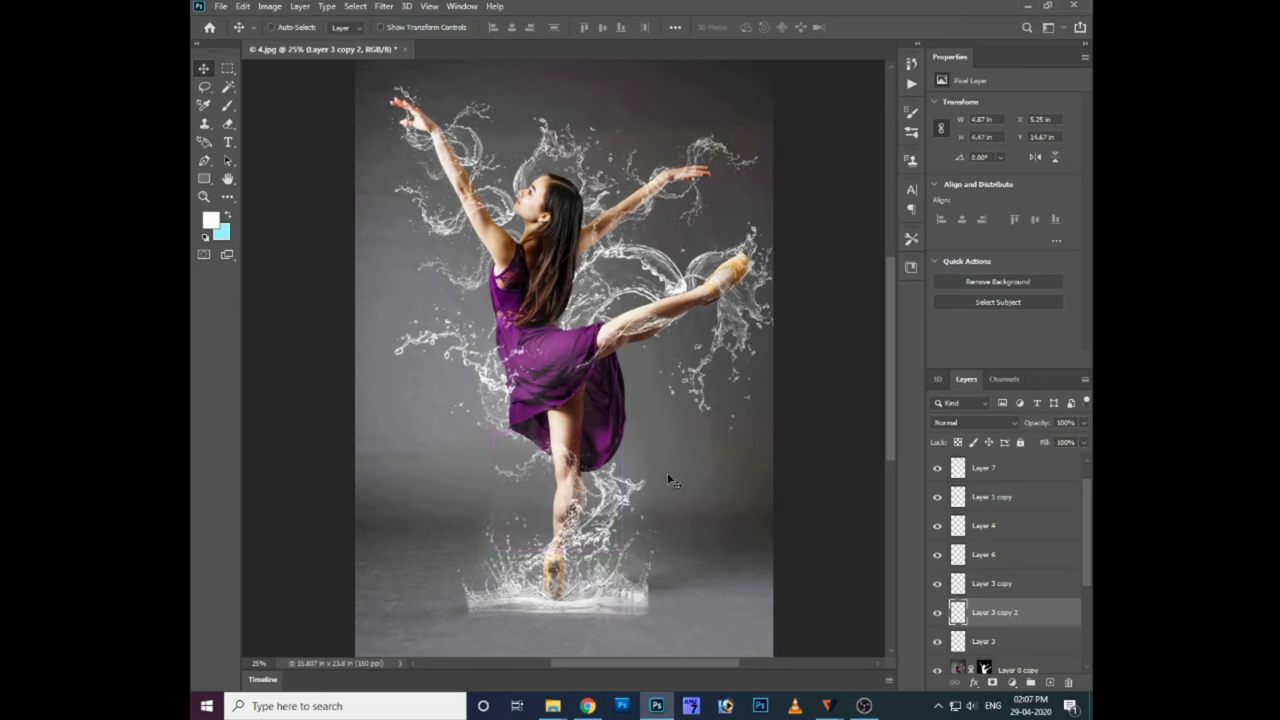
- Select the Layer 2 copy splash layer
ctrl+click(492, 193)
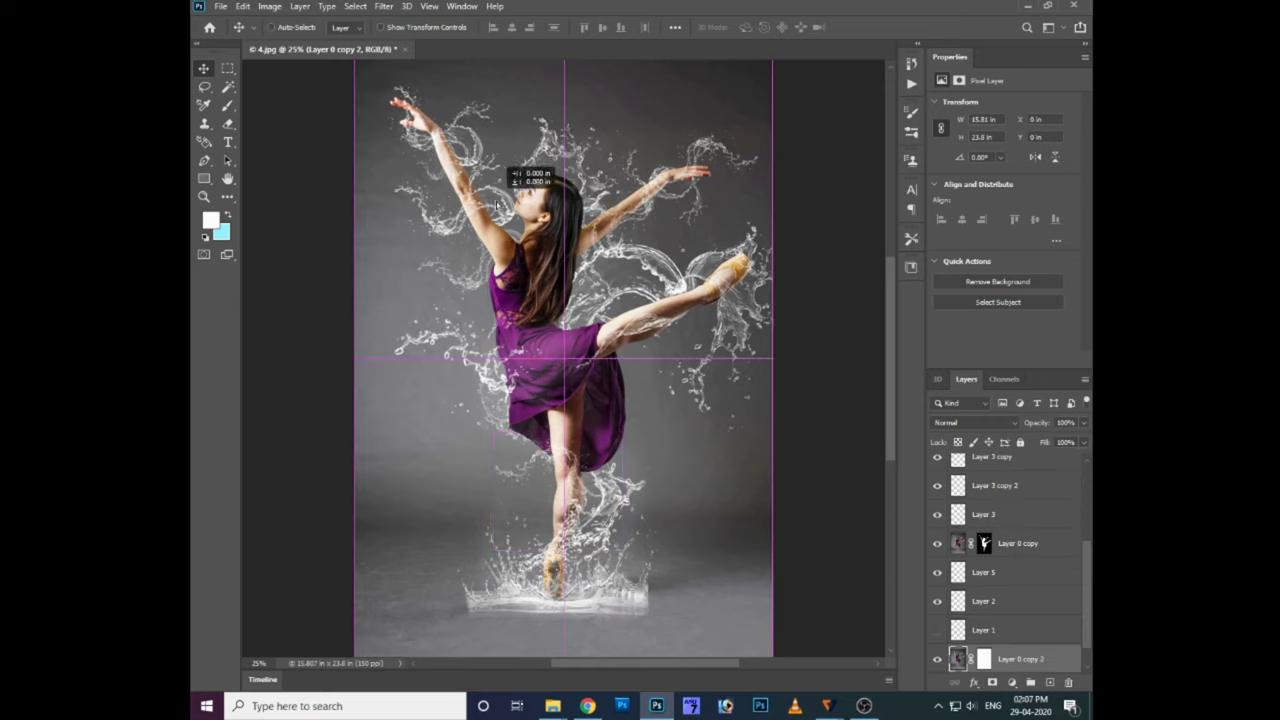
right_click(446, 233)
click(446, 233)
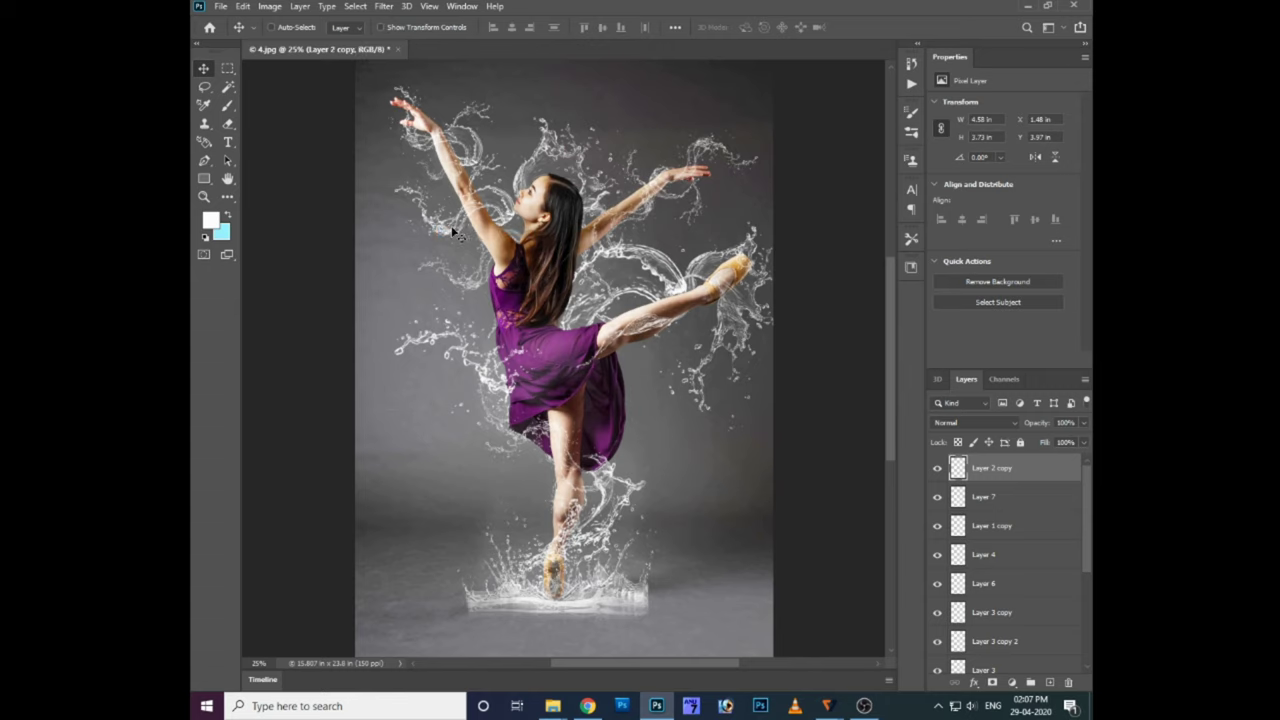
key(e)
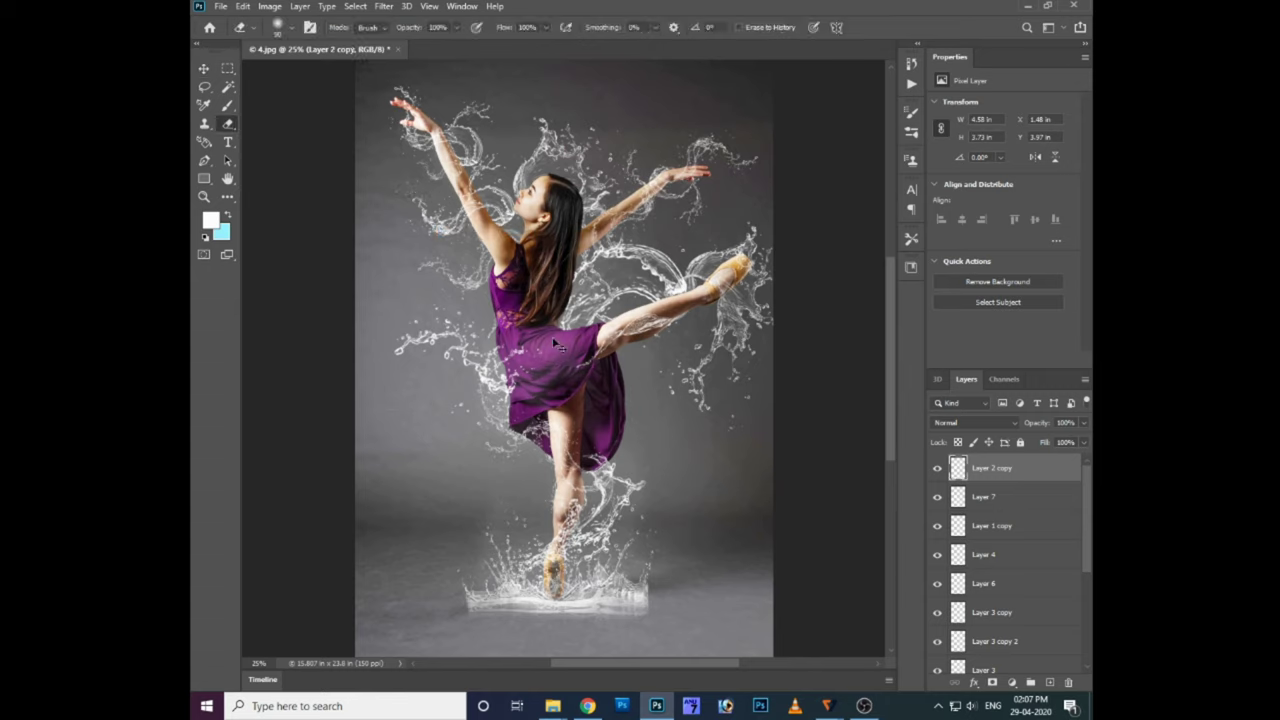
- Try the Sampled Brush 31 splash shape with a test stamp, then undo it
key(b)
right_click(576, 314)
scroll(690, 470, down, 3)
drag(834, 434, 822, 542)
scroll(651, 481, up, 2)
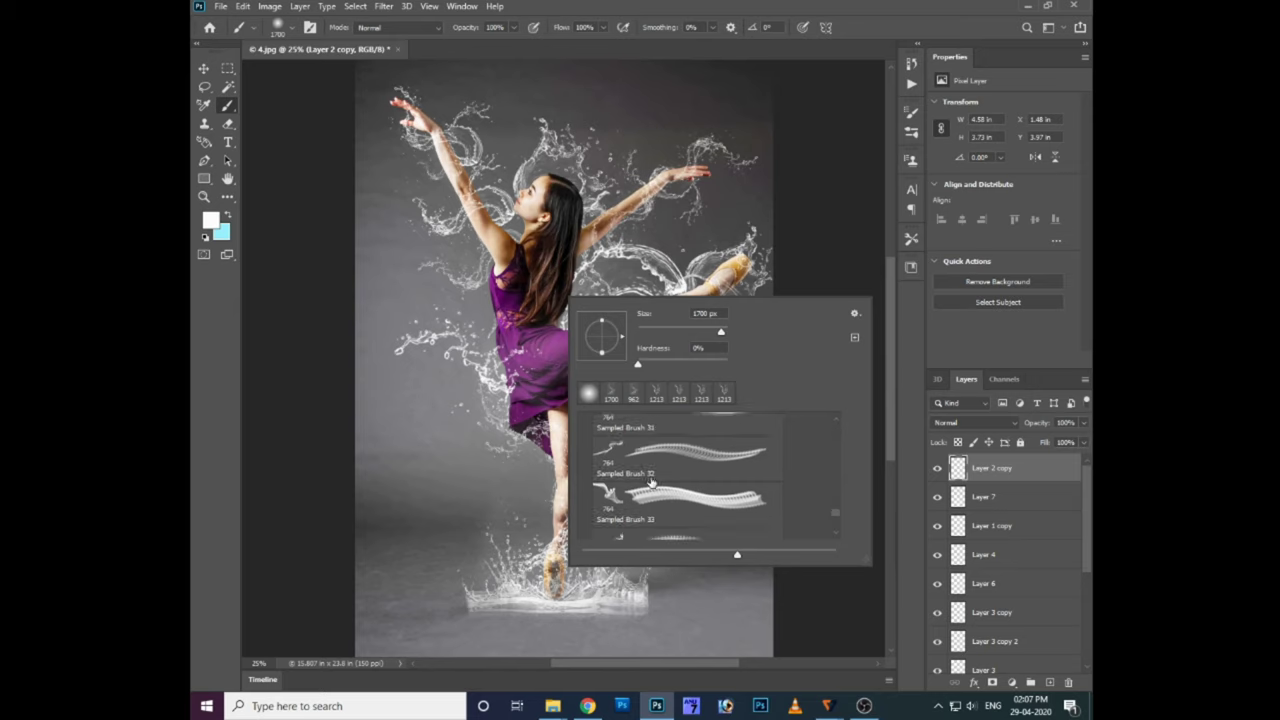
click(614, 453)
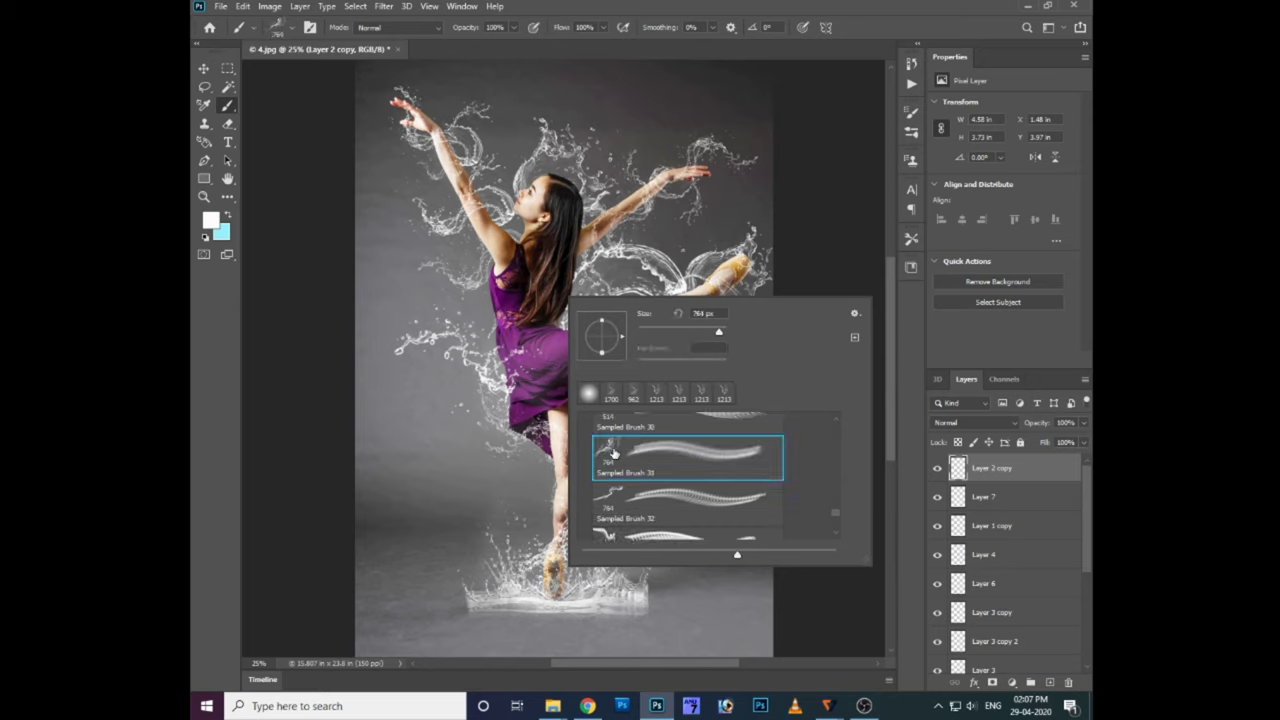
click(420, 425)
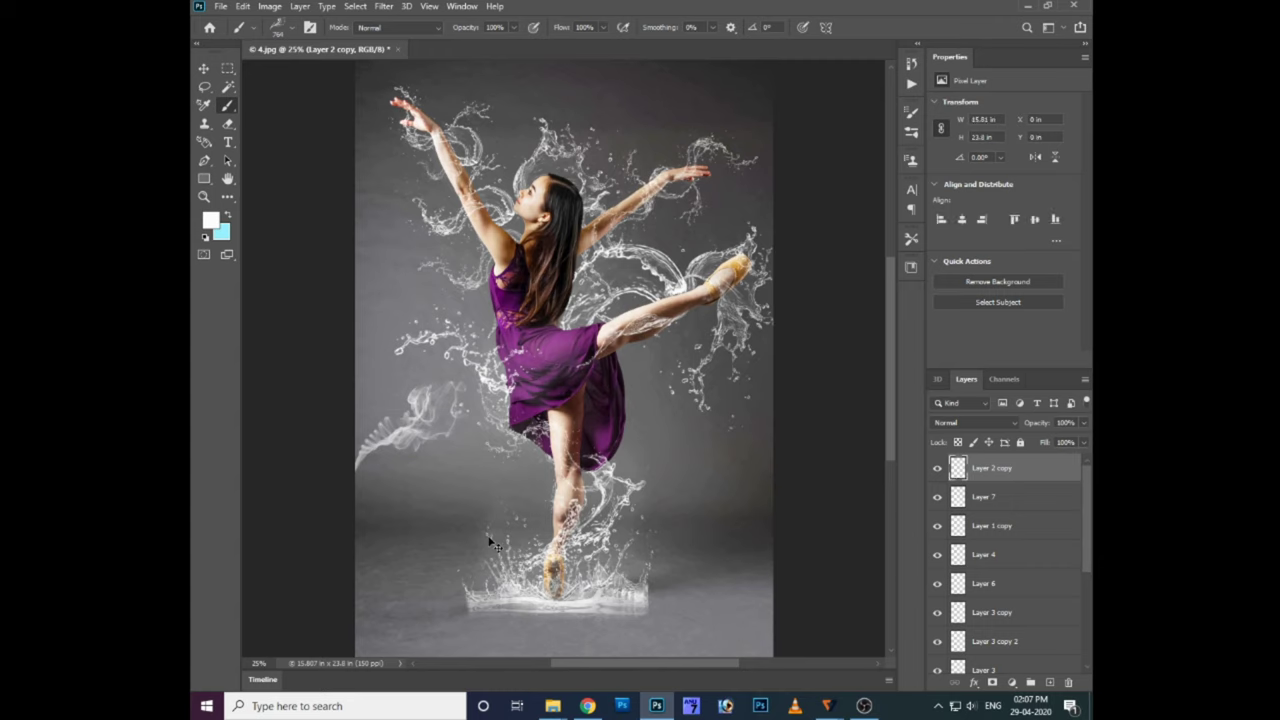
key(ctrl+z)
- Pick another water brush preset and stamp a water splash left of the dancer
right_click(748, 380)
scroll(815, 537, down, 3)
scroll(815, 537, down, 3)
scroll(816, 534, down, 3)
scroll(817, 530, down, 3)
scroll(817, 530, down, 2)
scroll(825, 540, down, 3)
scroll(832, 550, down, 2)
scroll(838, 558, down, 2)
scroll(838, 558, down, 3)
scroll(840, 563, down, 3)
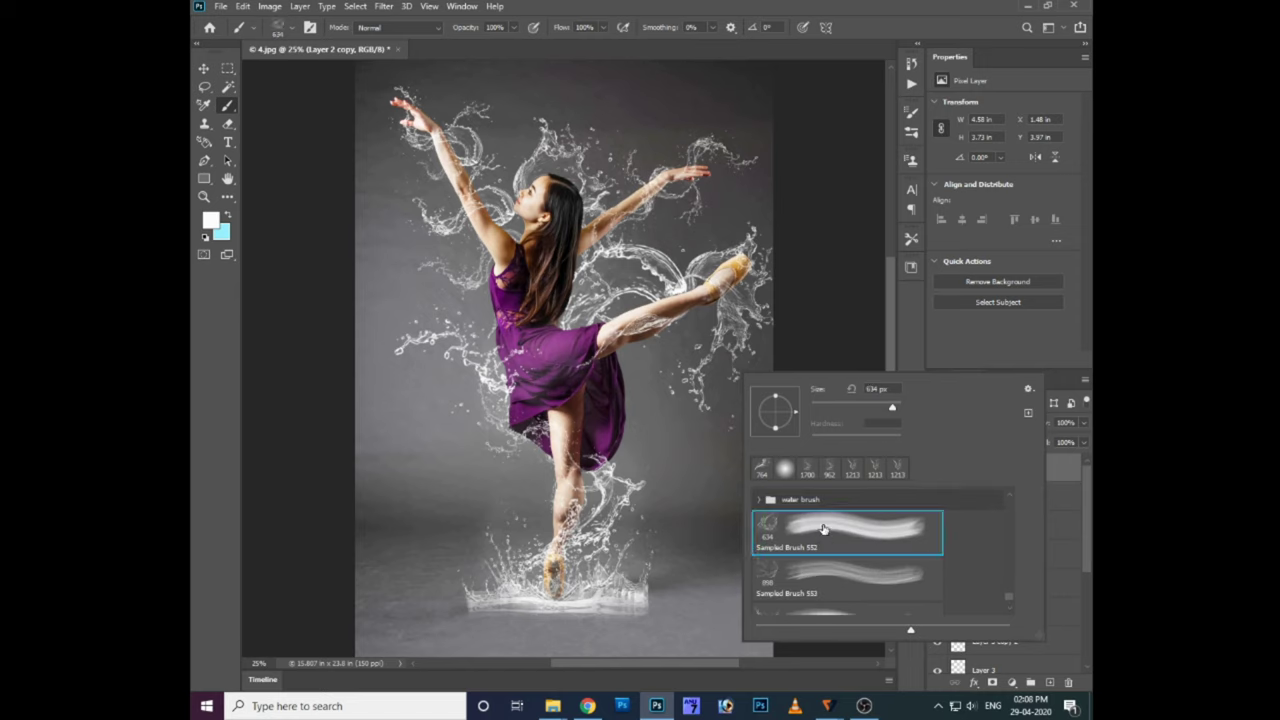
click(425, 440)
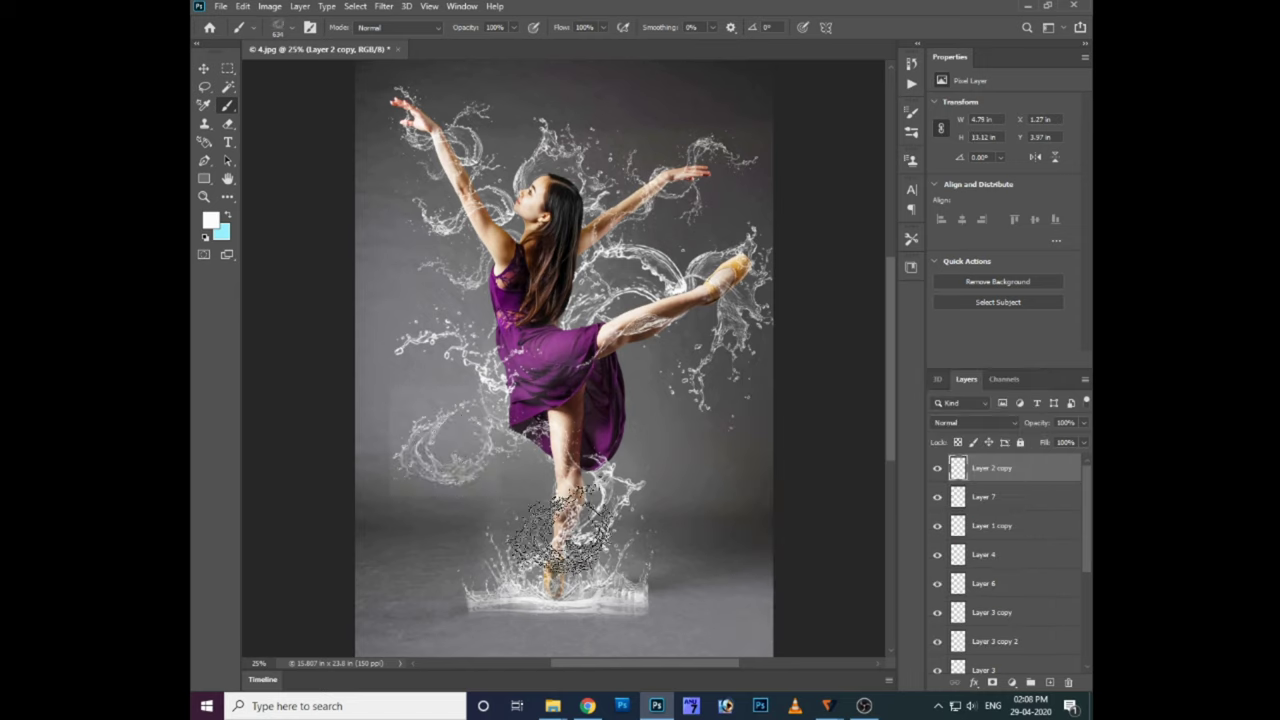
key(ctrl+z)
click(480, 440)
key(e)
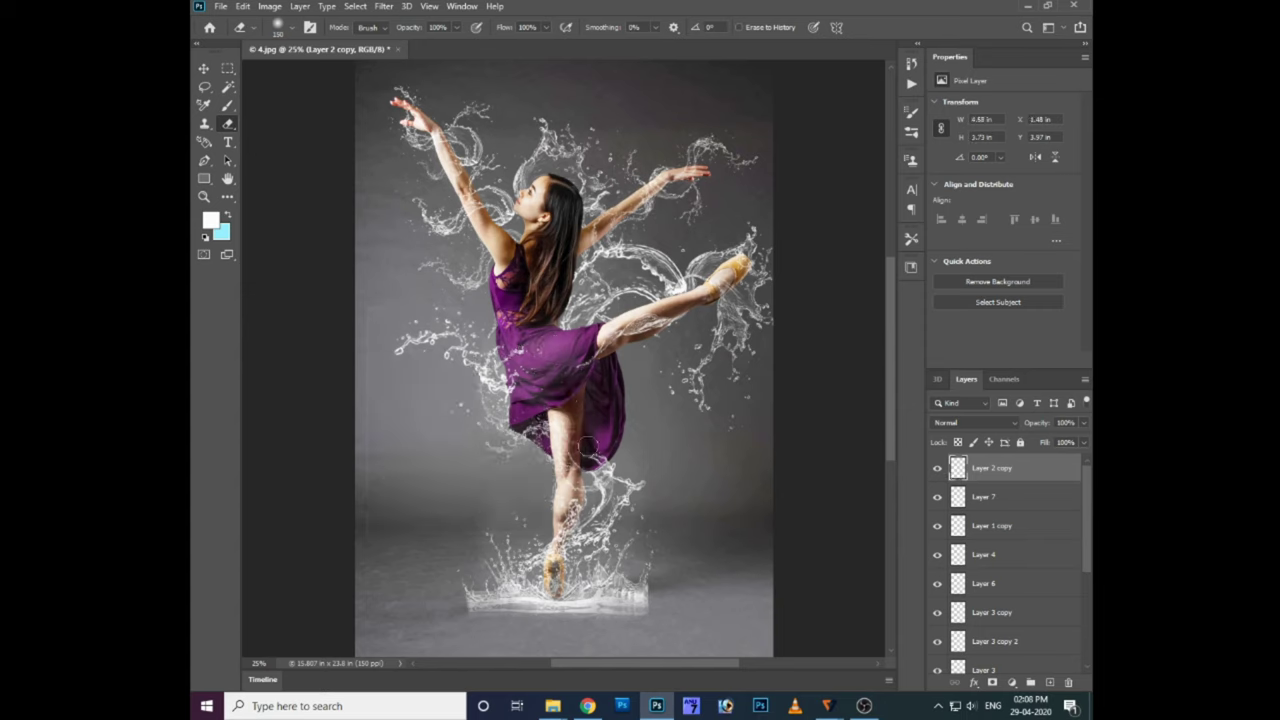
- Create a new layer and fill the splash selection with white
key(ctrl+shift+alt+n)
key(b)
ctrl+click(958, 496)
key(alt+Delete)
key(ctrl+d)
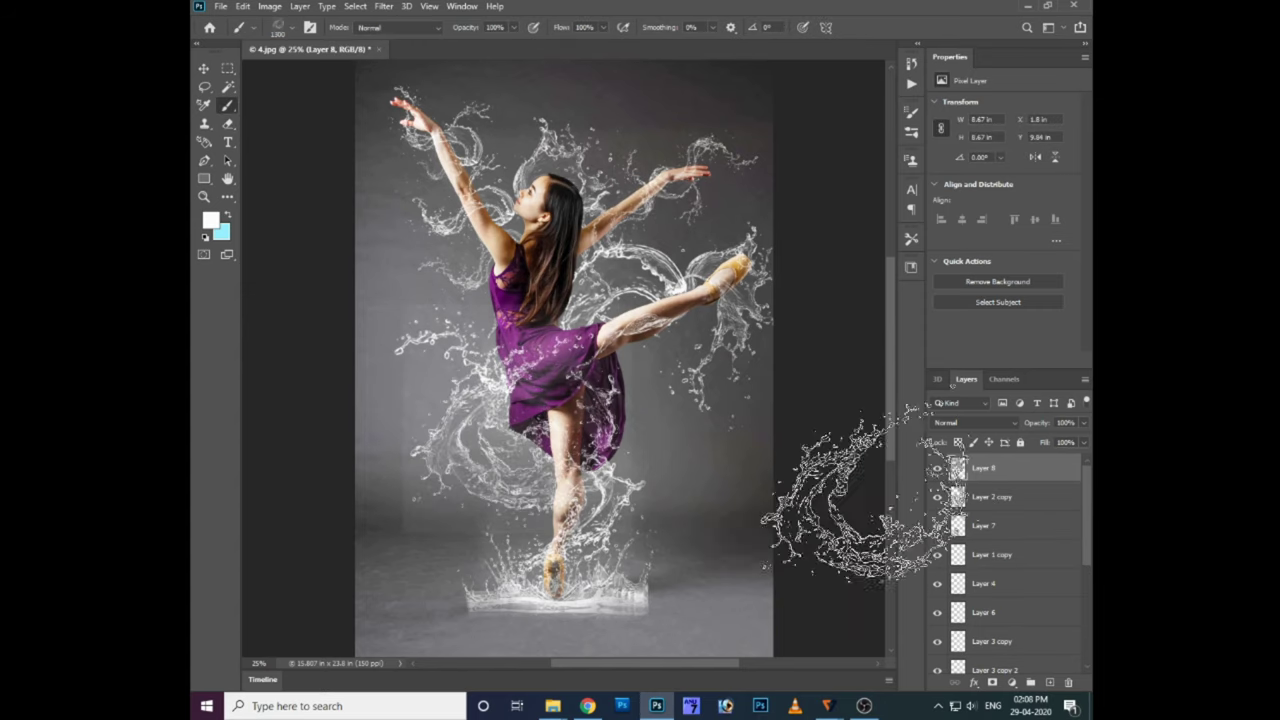
key(e)
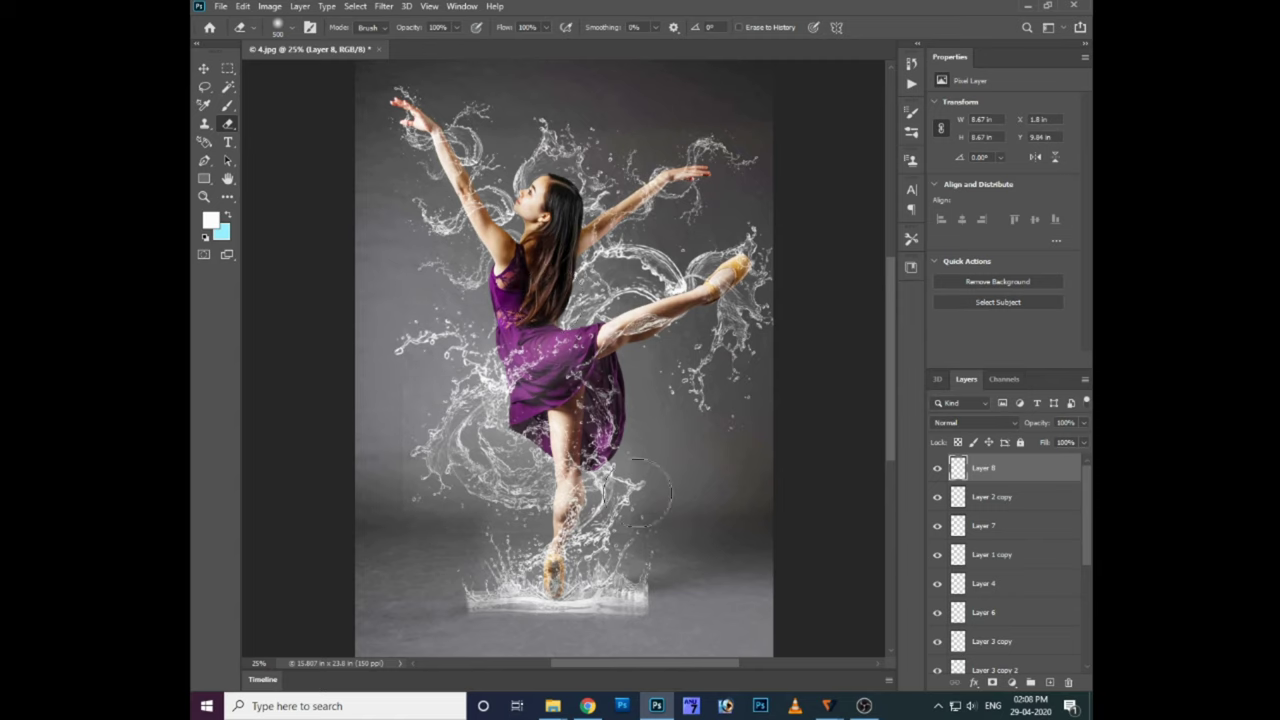
- Move the white splash onto the skirt and rotate it about 23 degrees
key(v)
drag(504, 397, 540, 340)
key(ctrl+t)
mouse_move(791, 243)
mouse_down()
mouse_move(562, 424)
mouse_move(575, 410)
mouse_up()
key(Return)
key(ctrl+plus)
key(e)
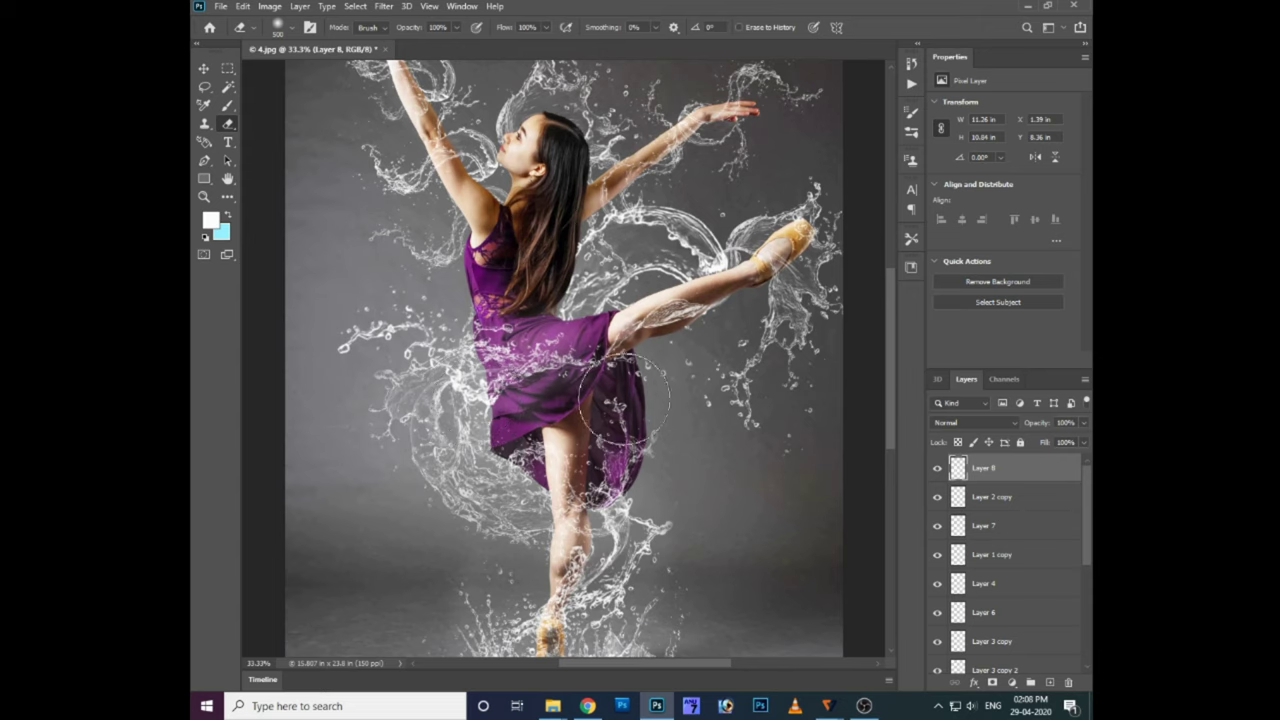
- Pick the next splash brush preset (Sampled Brush 554) and undo a test stamp
key(b)
right_click(630, 334)
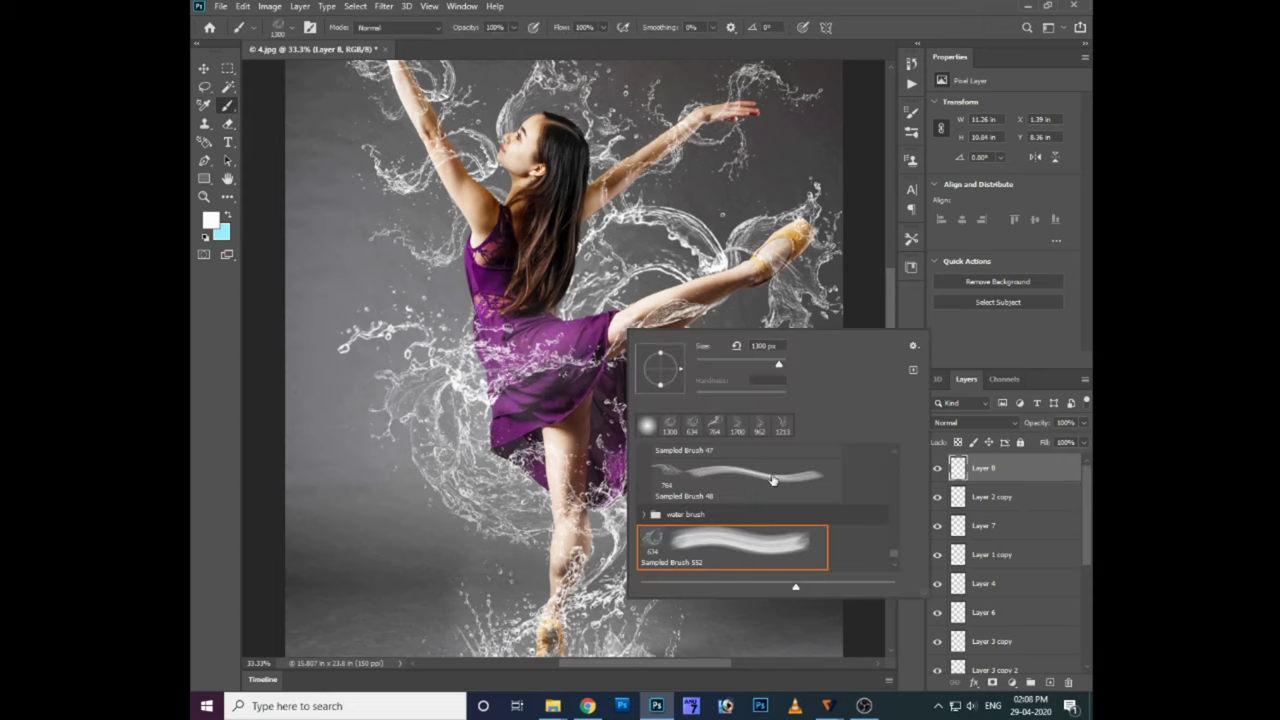
key(period)
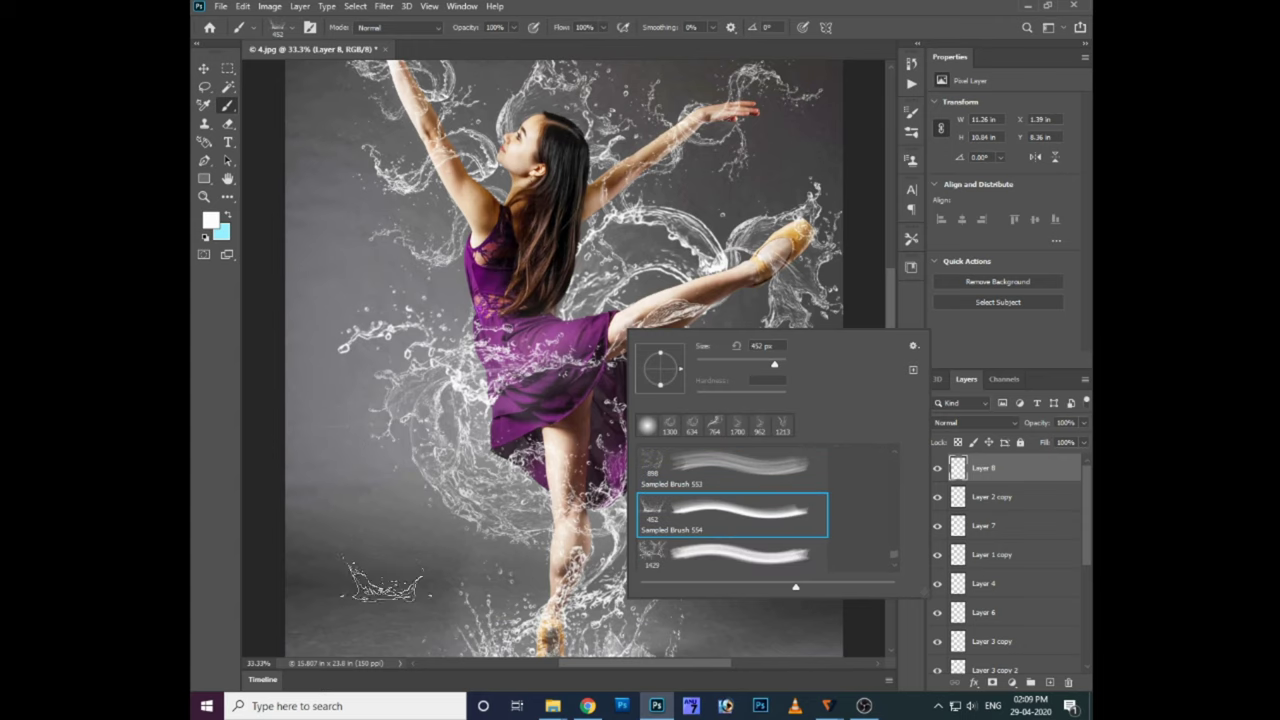
click(370, 545)
key(ctrl+z)
- Create Layer 9 and enlarge the splash brush to about 900 px
key(ctrl+shift+n)
key(Return)
scroll(560, 560, down, 5)
key(comma)
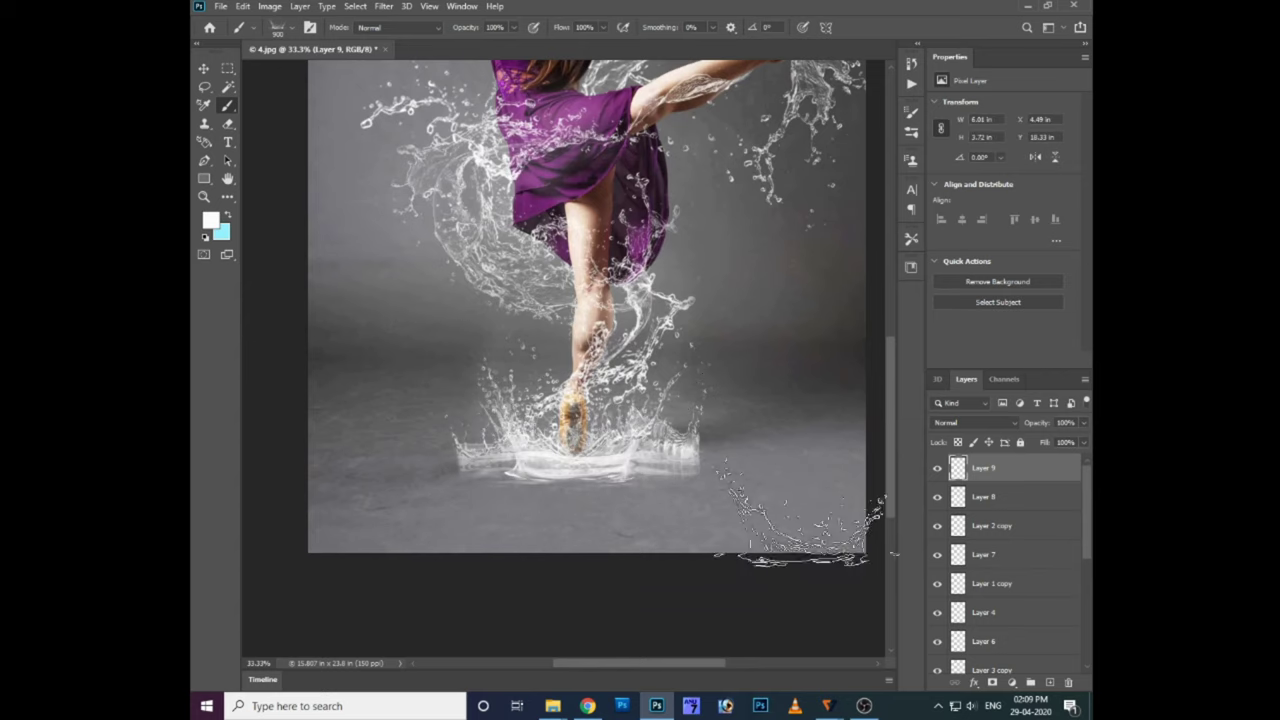
- Hide the old Layer 1 copy splash at the dancer's foot
key(v)
right_click(477, 466)
click(480, 465)
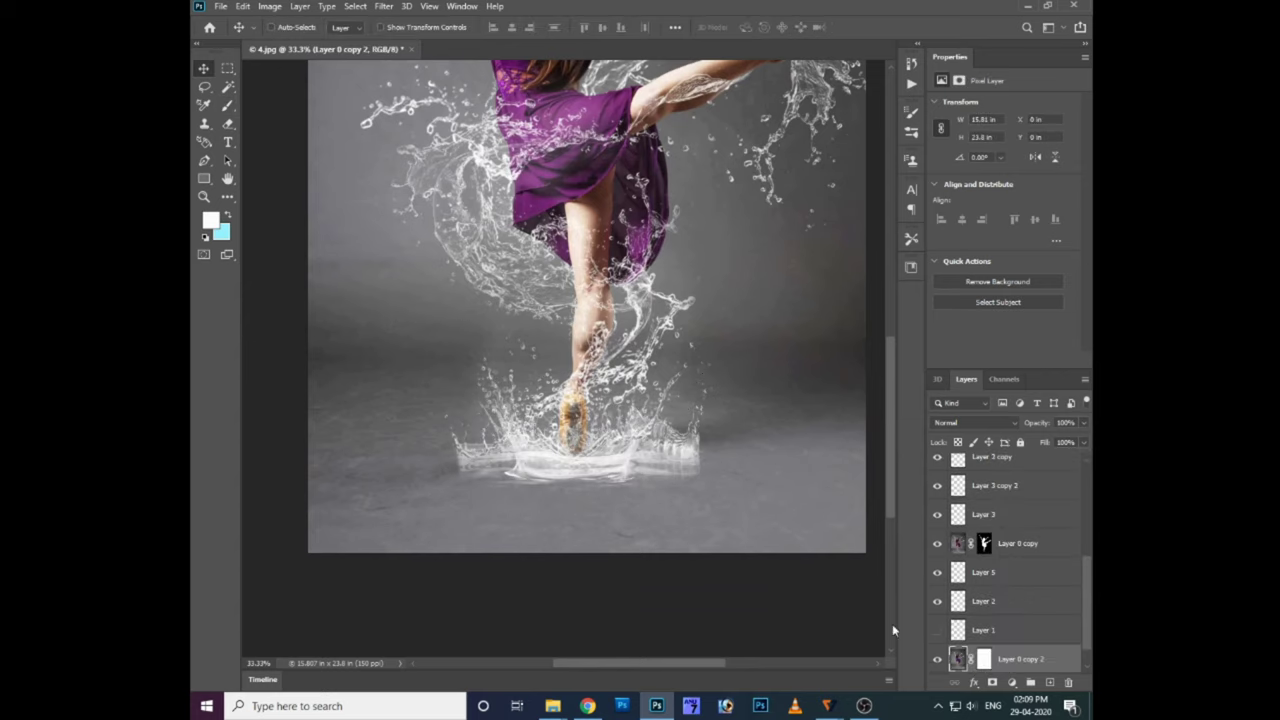
ctrl+click(460, 453)
click(937, 468)
- Move the Layer 9 crown splash under the dancer's standing foot
right_click(543, 470)
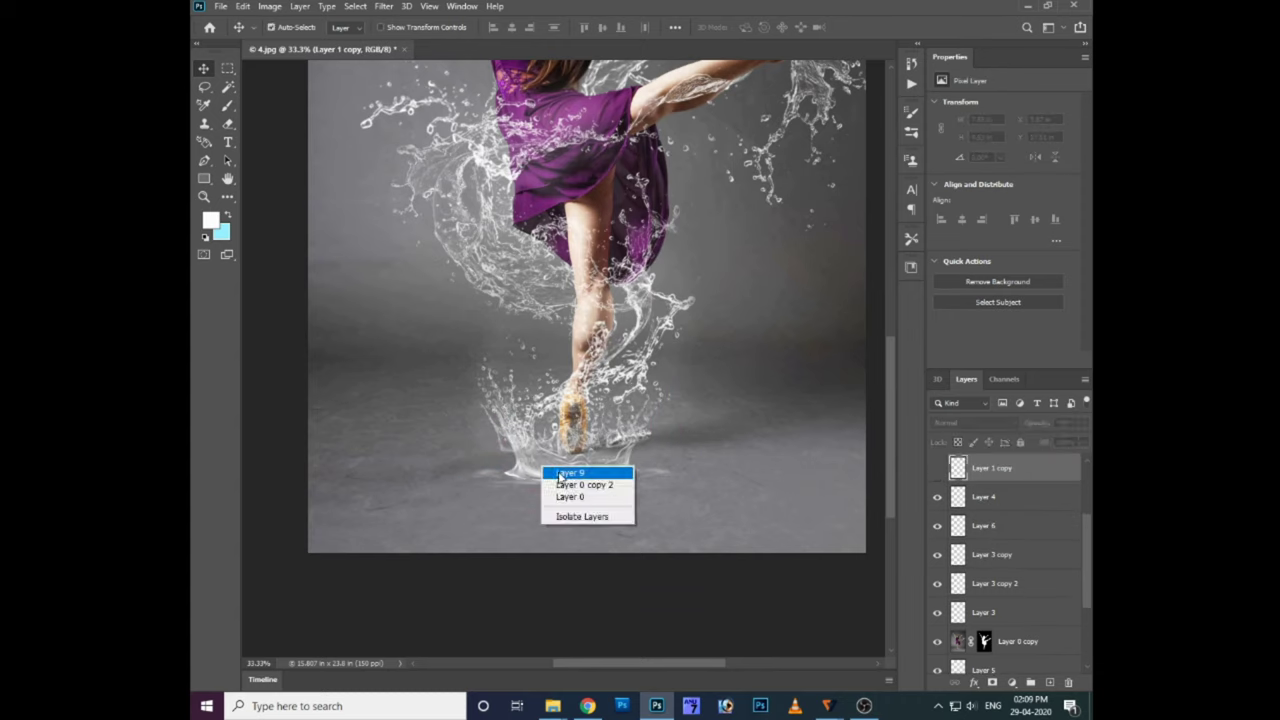
click(560, 478)
mouse_move(578, 470)
mouse_down()
mouse_move(570, 460)
mouse_move(569, 536)
mouse_move(477, 519)
mouse_move(554, 451)
mouse_move(589, 458)
mouse_up()
- Compare Layer 7 on and off, then erase its splash below the foot
key(ctrl+plus)
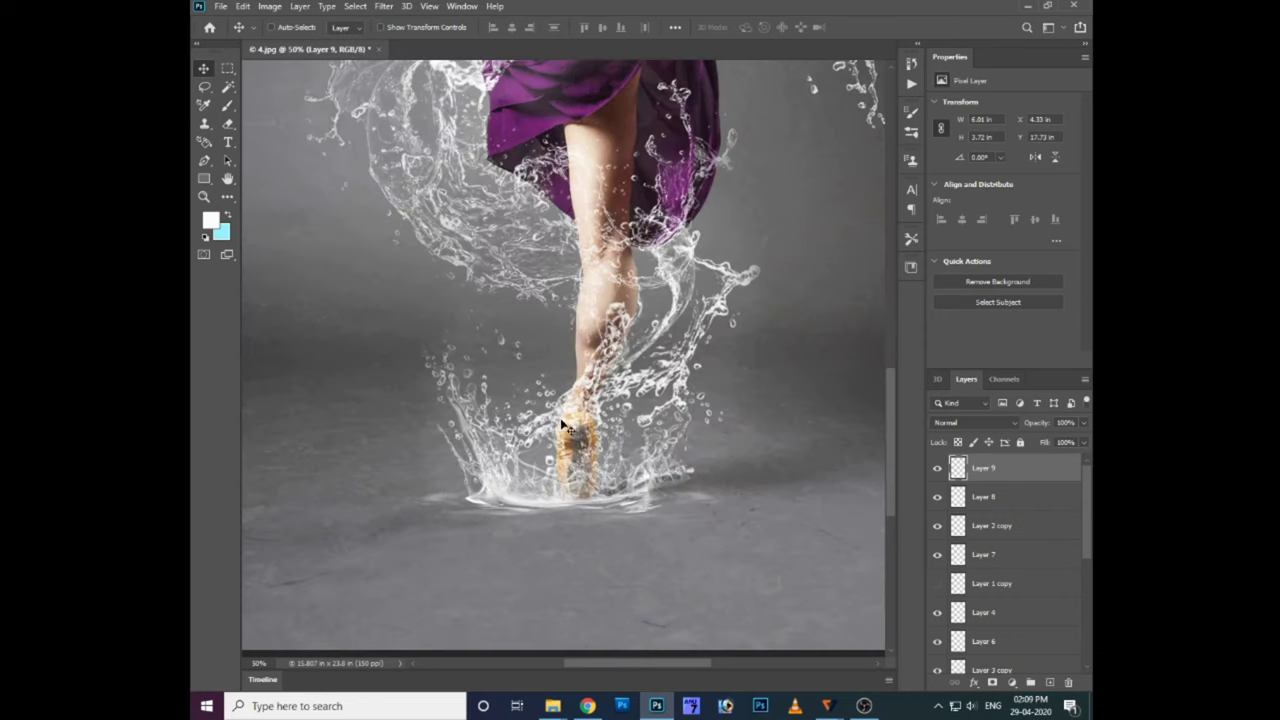
click(950, 555)
click(935, 556)
click(934, 557)
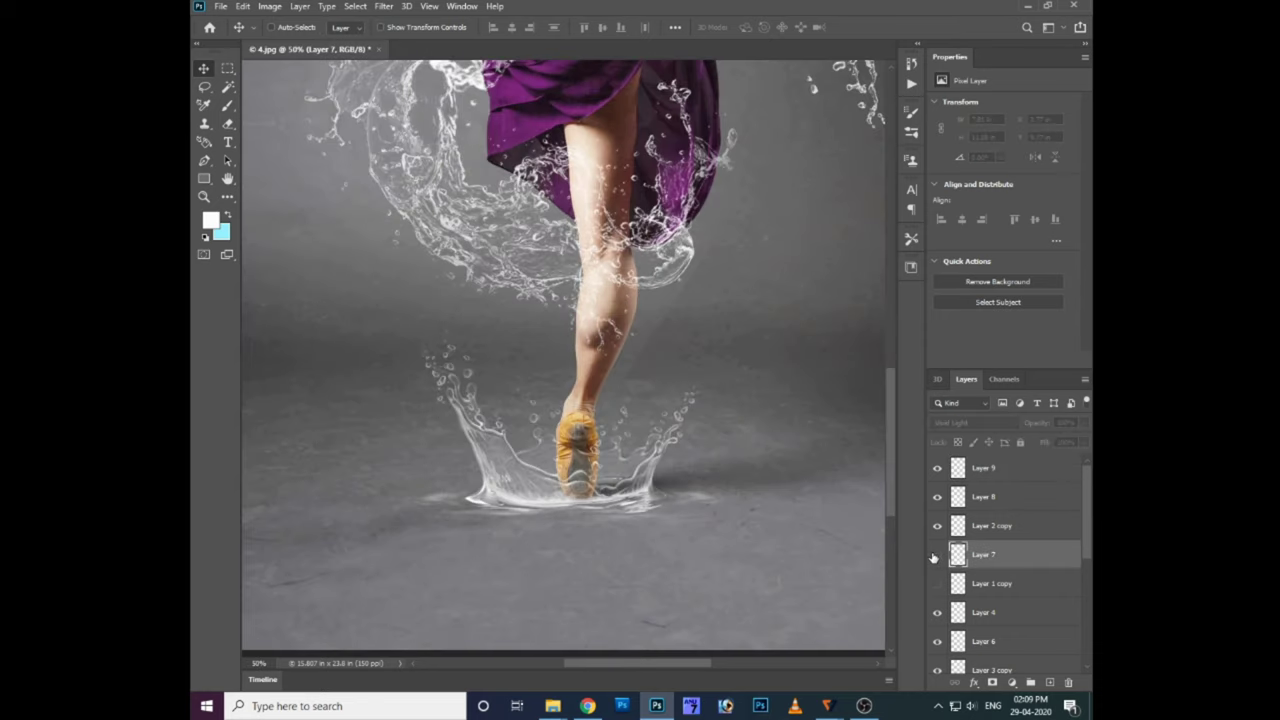
click(936, 555)
key(e)
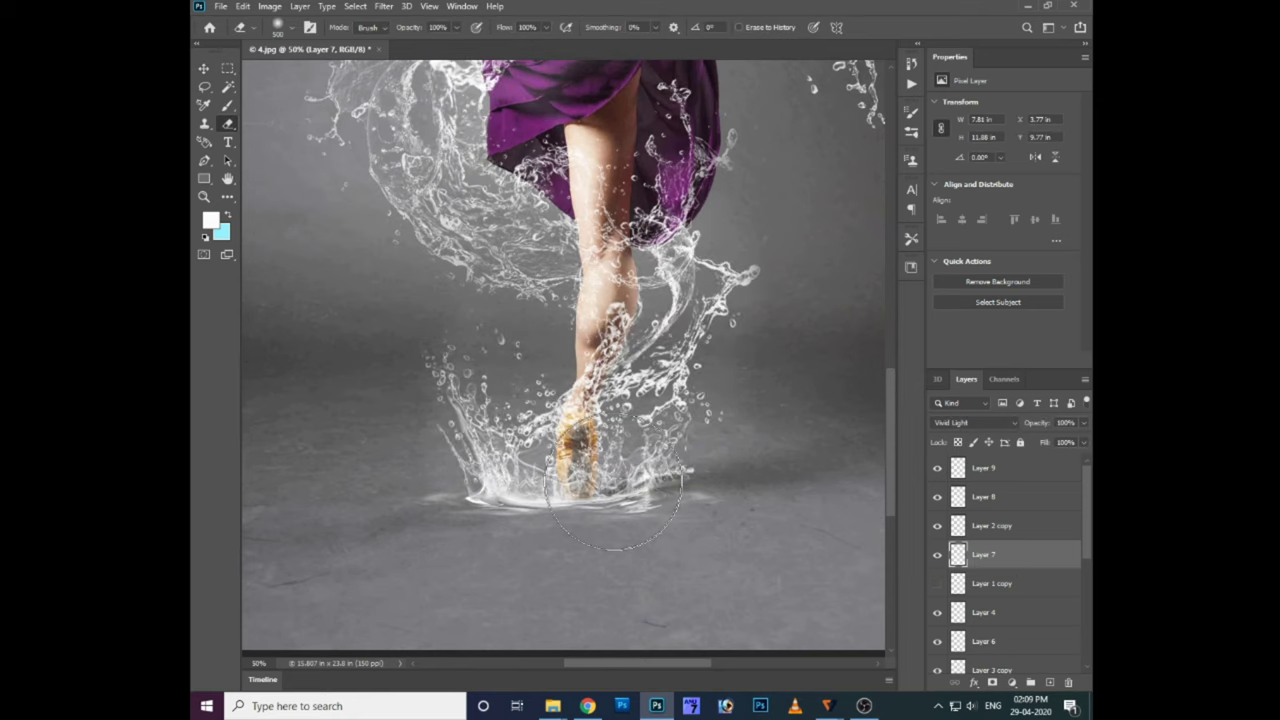
drag(590, 492, 560, 462)
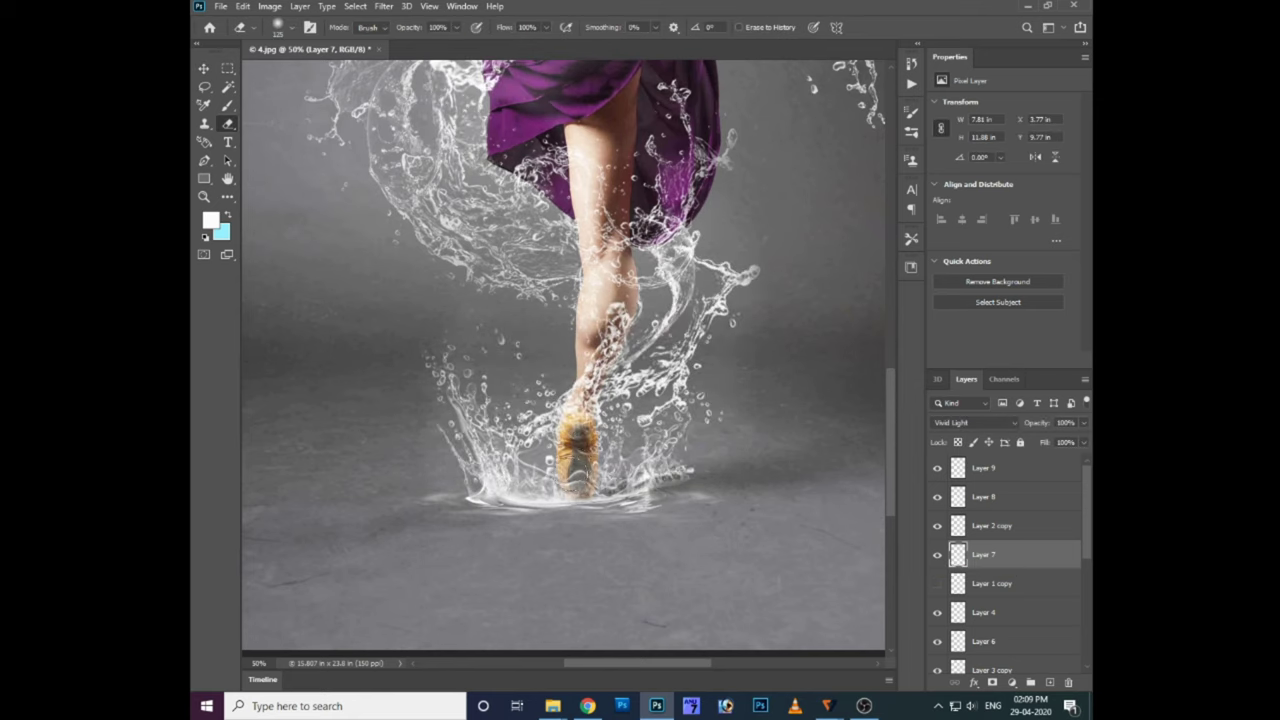
scroll(578, 528, down, 2)
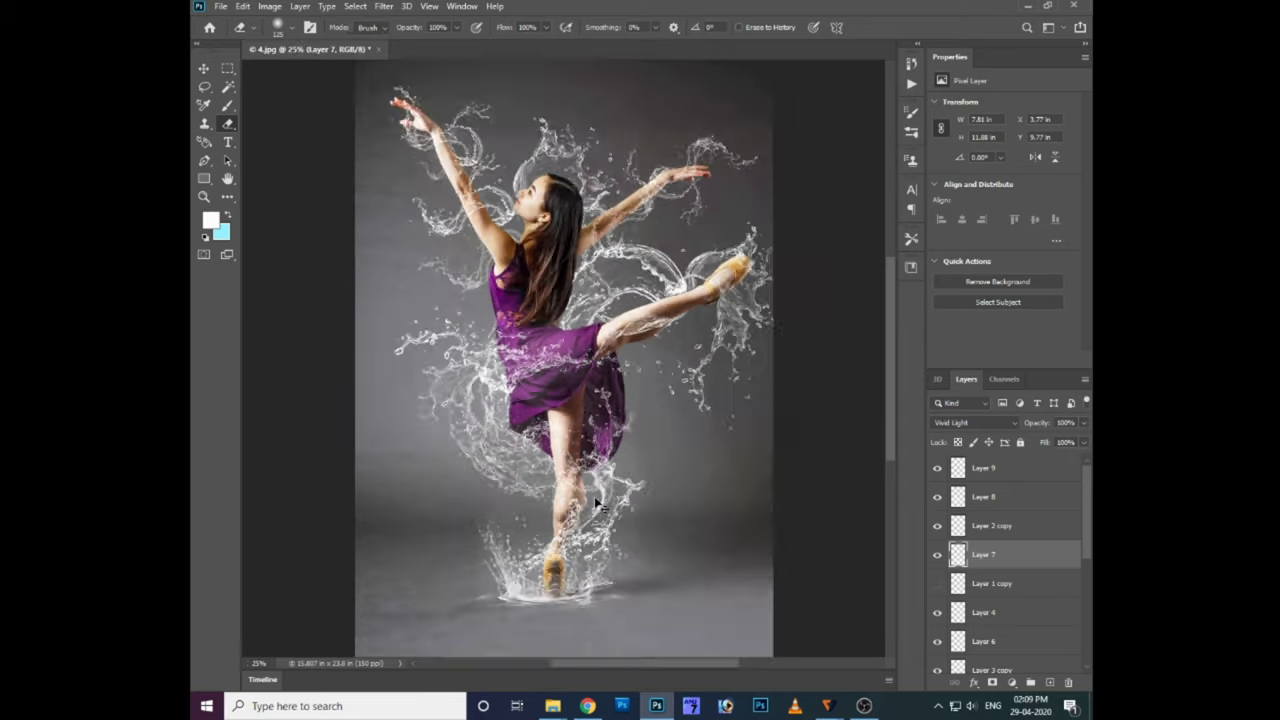